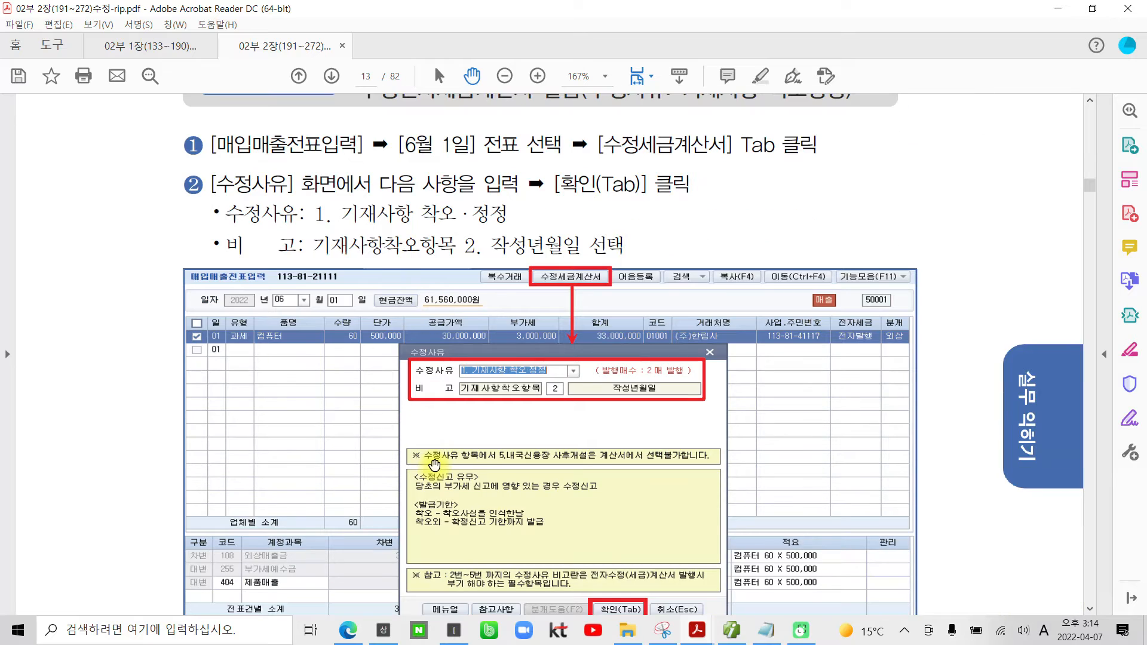
Step: Read through the 6월 1일 correction solution and the 6월 2일 task on 수정전자세금계산서 발급 for 공급가액 변동
scroll(435, 463, down, 10)
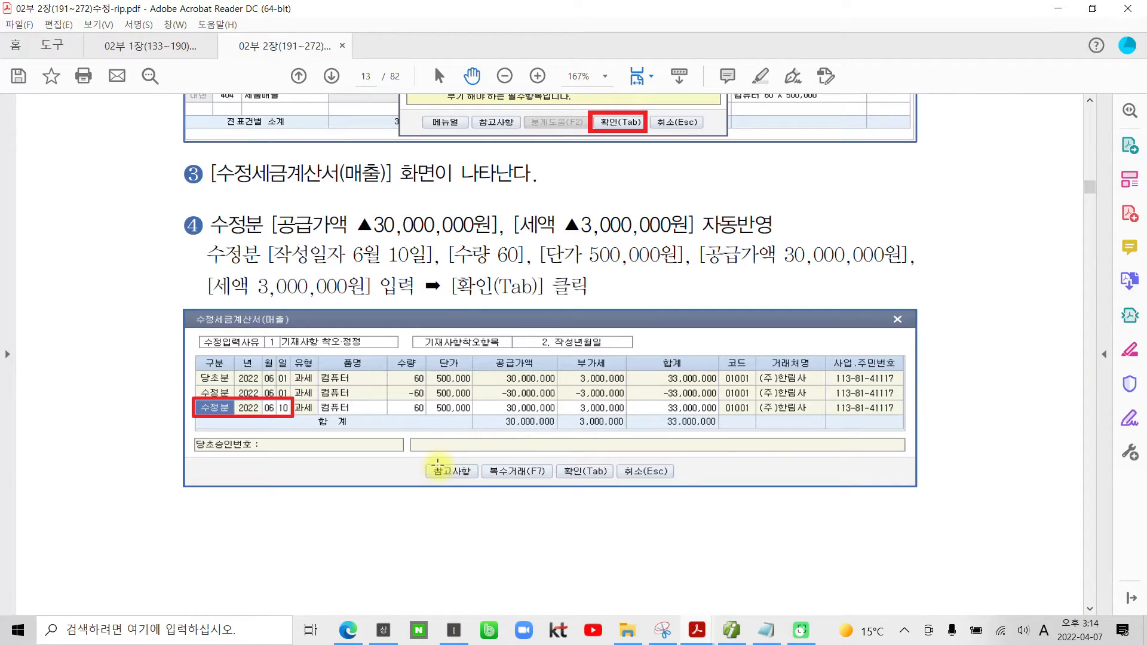
scroll(438, 465, down, 10)
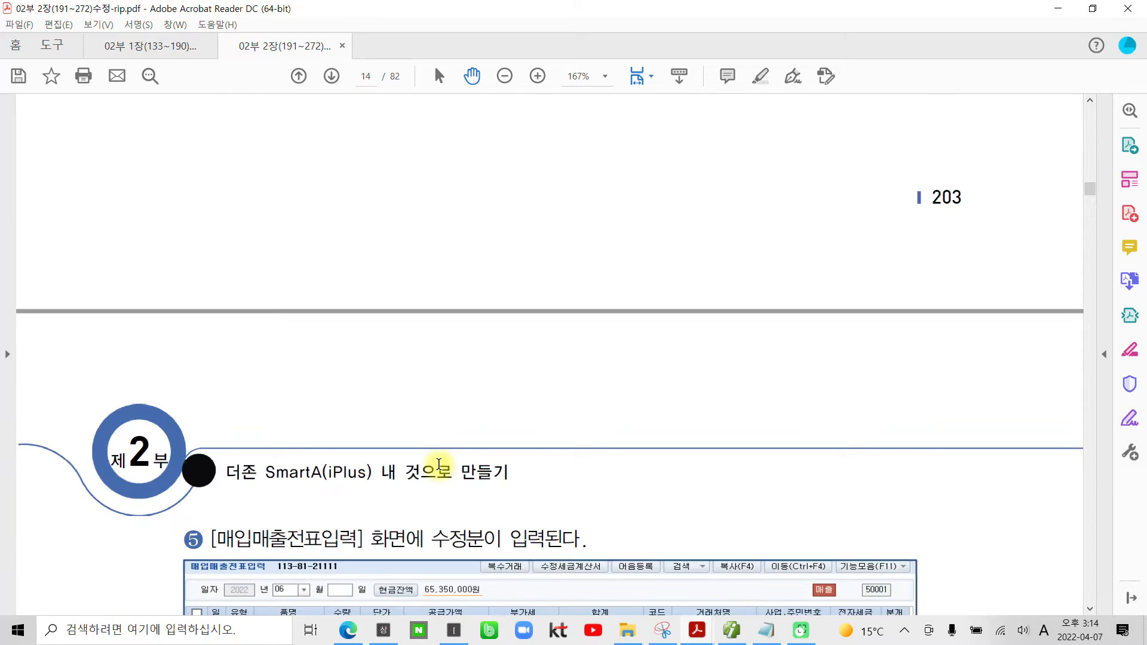
scroll(439, 465, down, 8)
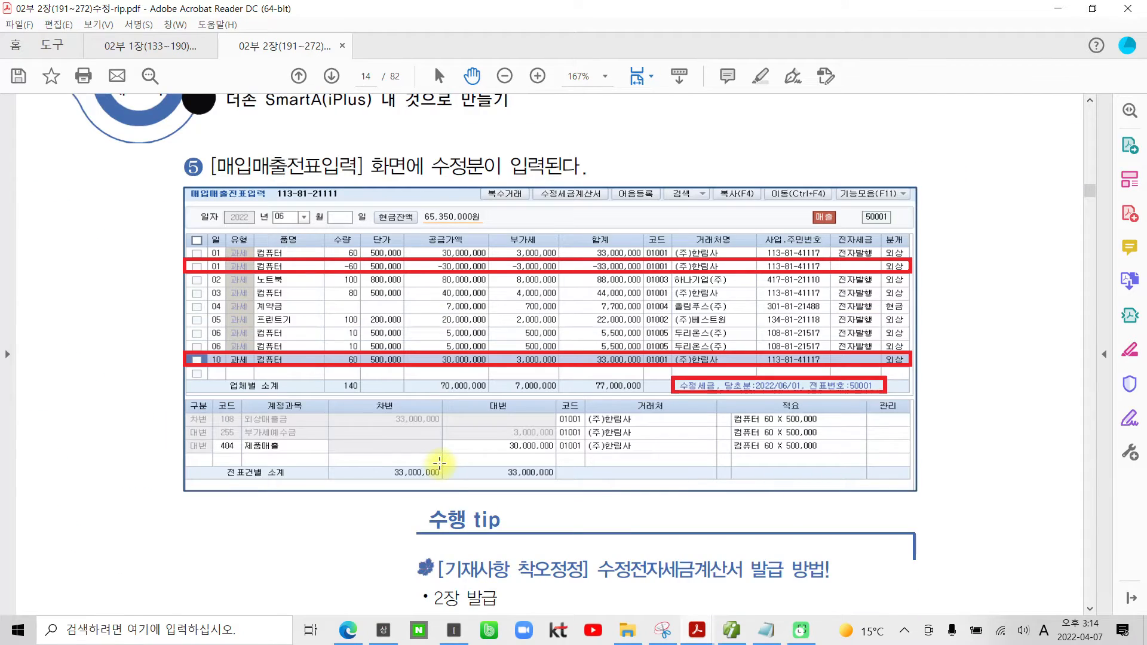
scroll(439, 463, down, 10)
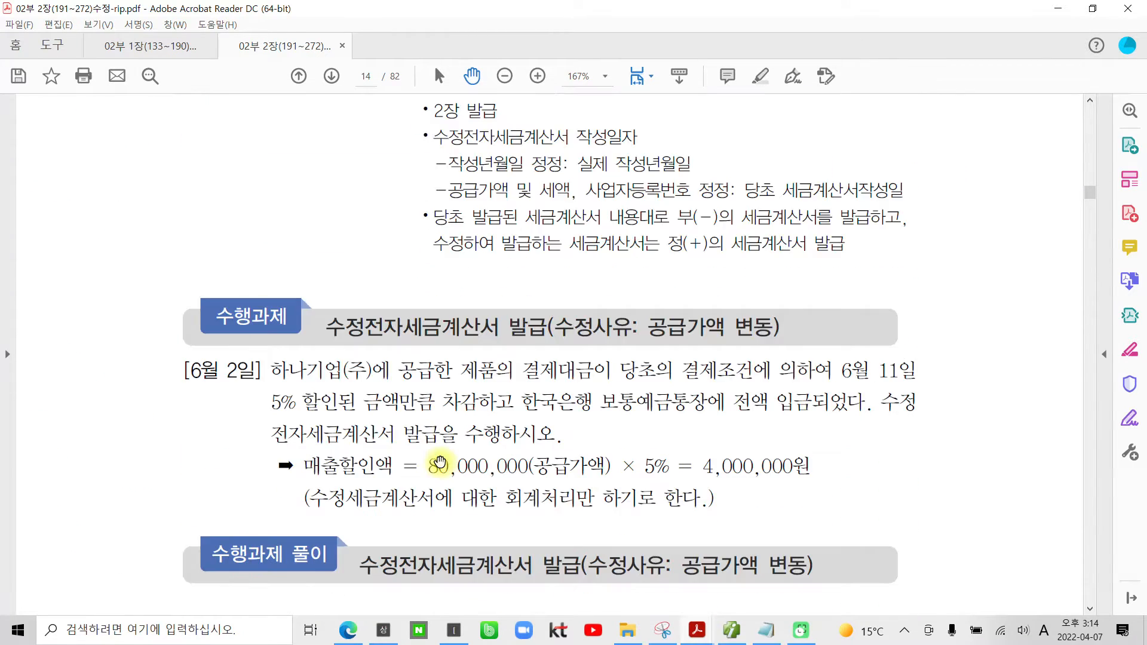
scroll(439, 463, down, 7)
scroll(441, 462, up, 6)
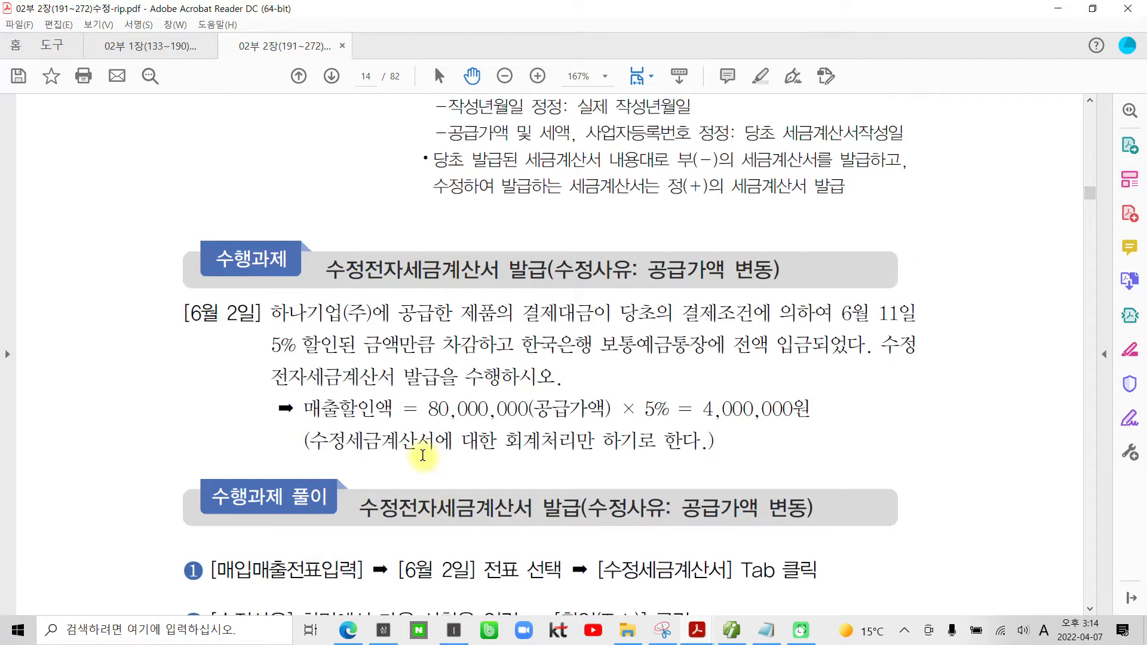
scroll(415, 373, up, 5)
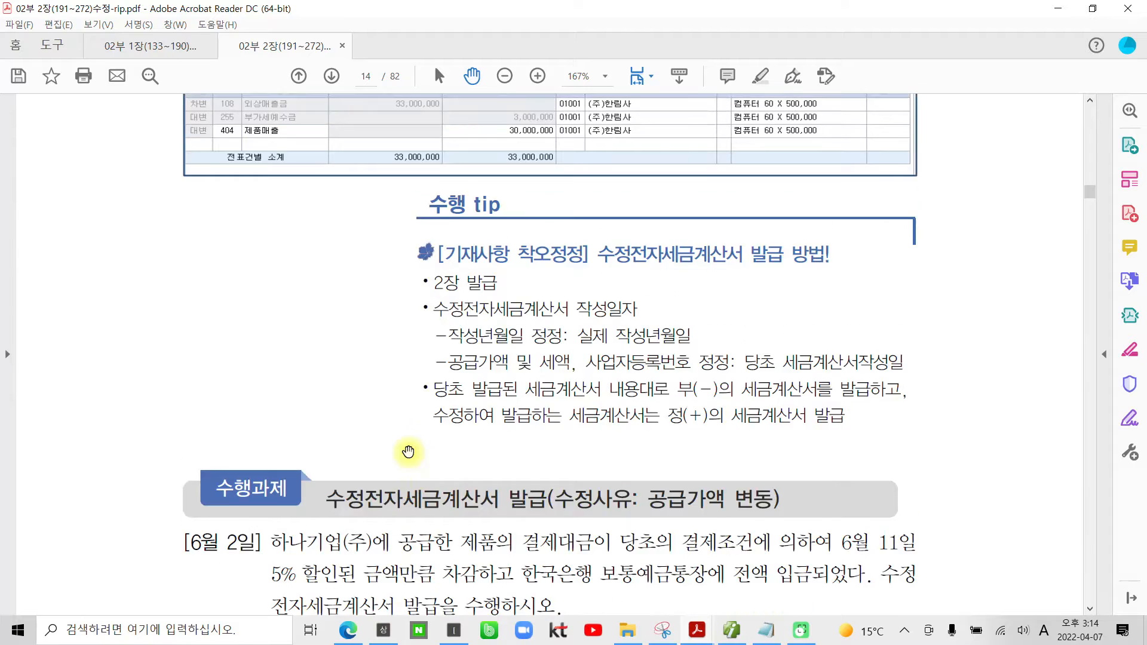
scroll(408, 451, down, 5)
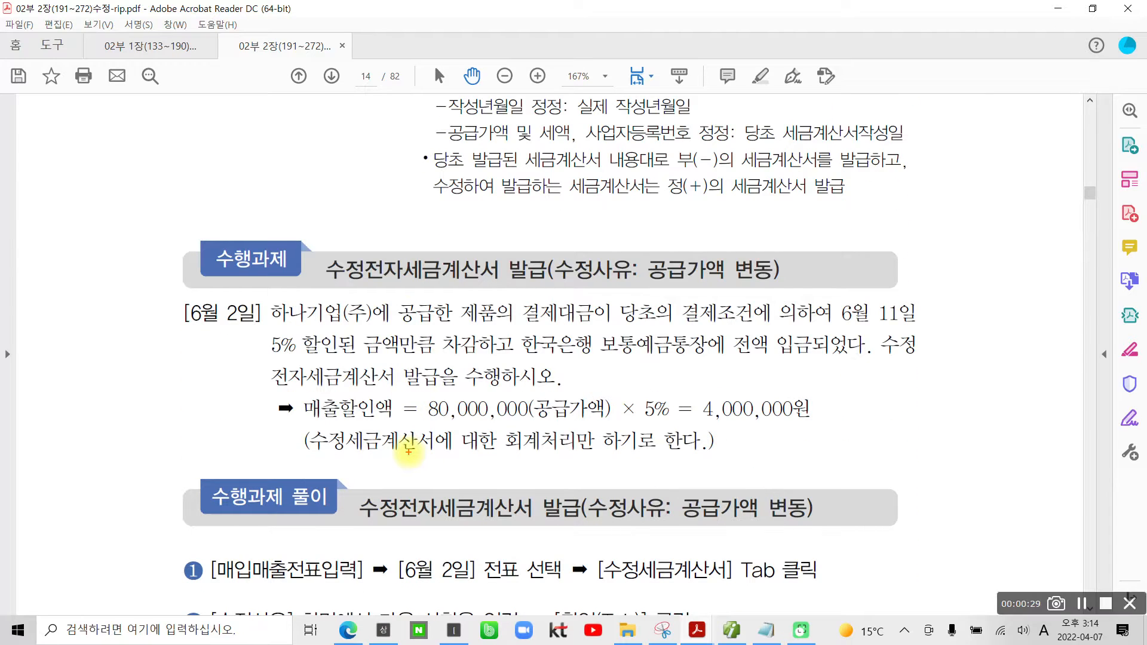
mouse_move(326, 297)
mouse_down()
mouse_move(298, 262)
mouse_move(514, 224)
mouse_move(349, 298)
mouse_move(320, 294)
mouse_up()
drag(169, 336, 260, 339)
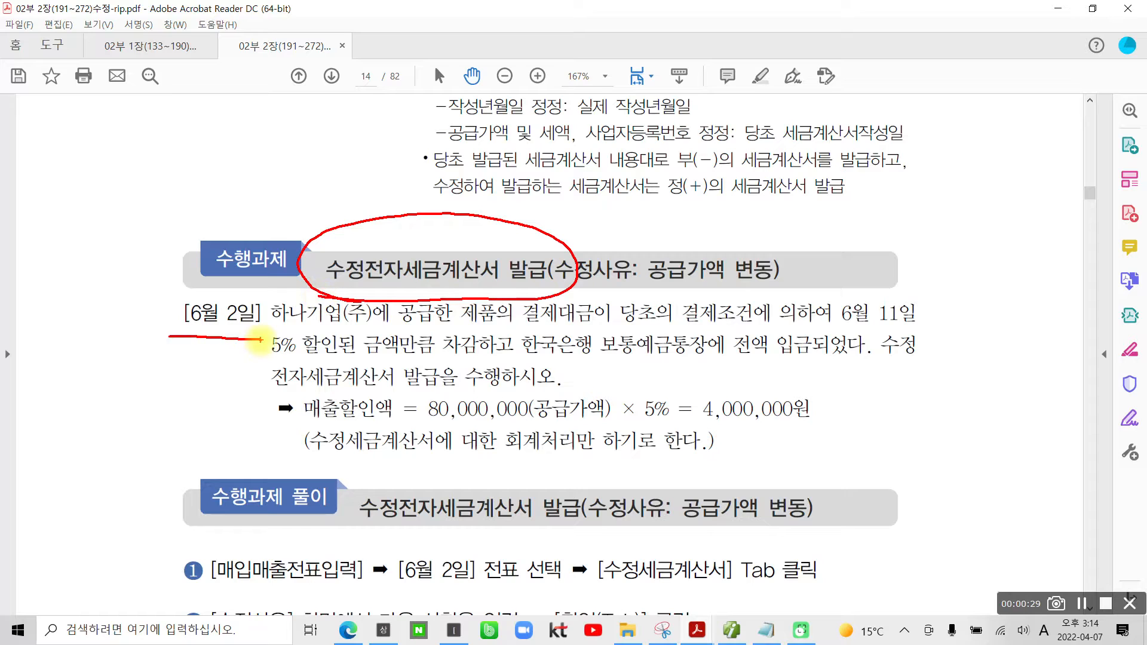
key(Escape)
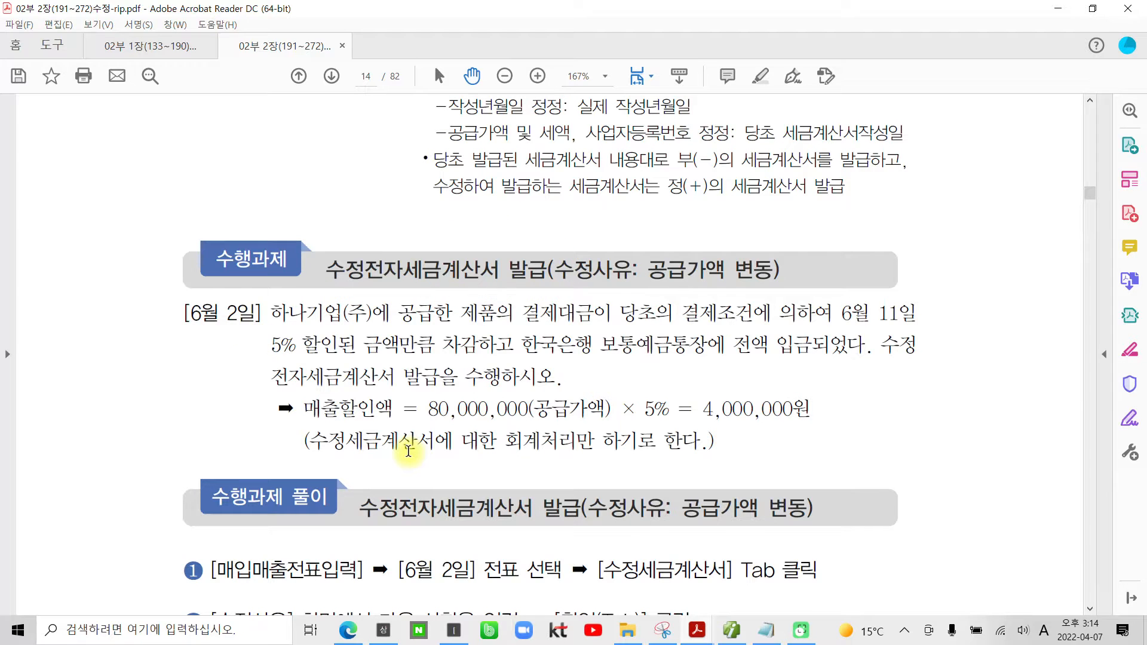
scroll(399, 377, down, 5)
scroll(384, 384, up, 3)
scroll(385, 391, up, 1)
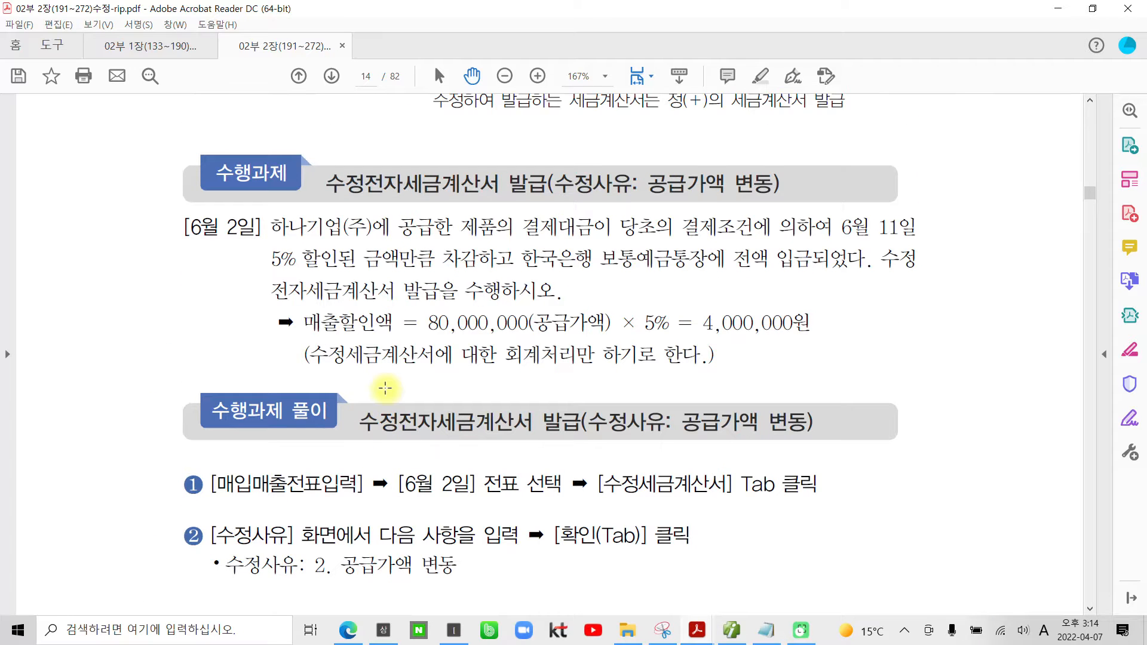
Step: Highlight the date "[6월 2일]" and the phrase "5% 할인된" in the 공급가액 변동 task text
drag(262, 228, 187, 228)
right_click(199, 231)
click(248, 270)
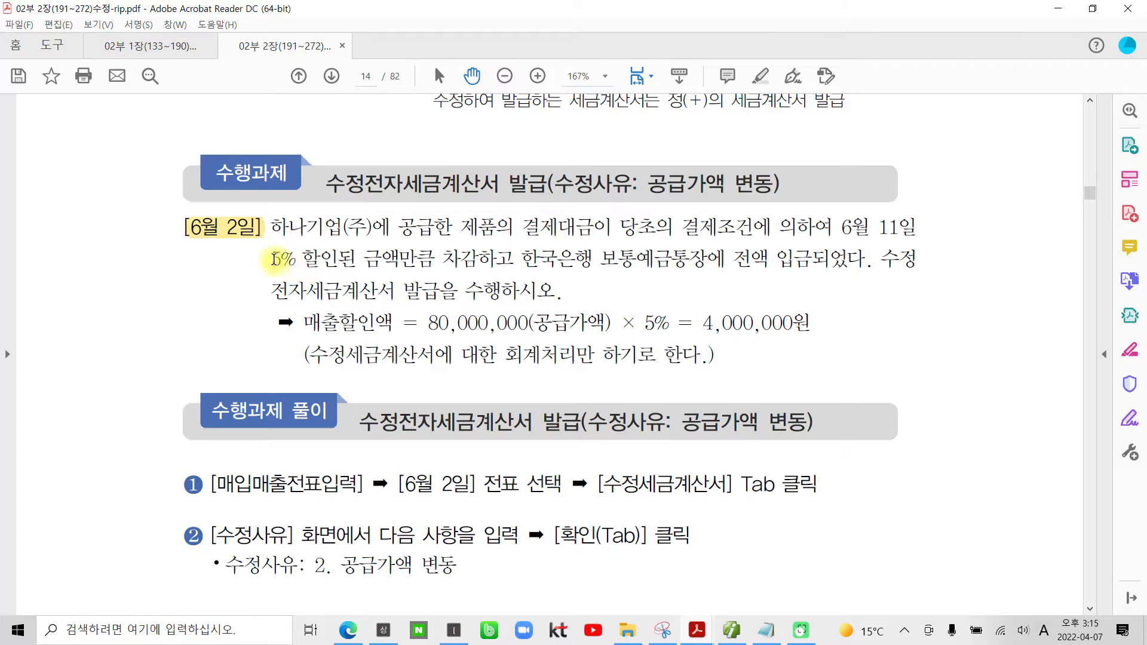
drag(274, 259, 355, 260)
right_click(357, 261)
click(363, 301)
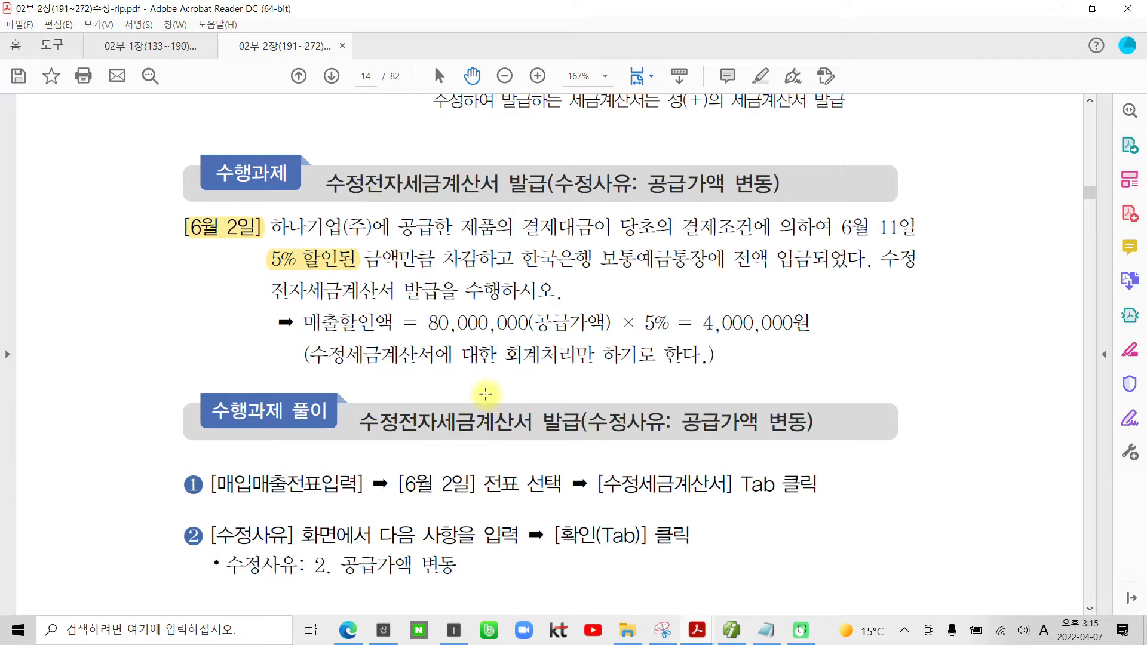
drag(428, 337, 520, 338)
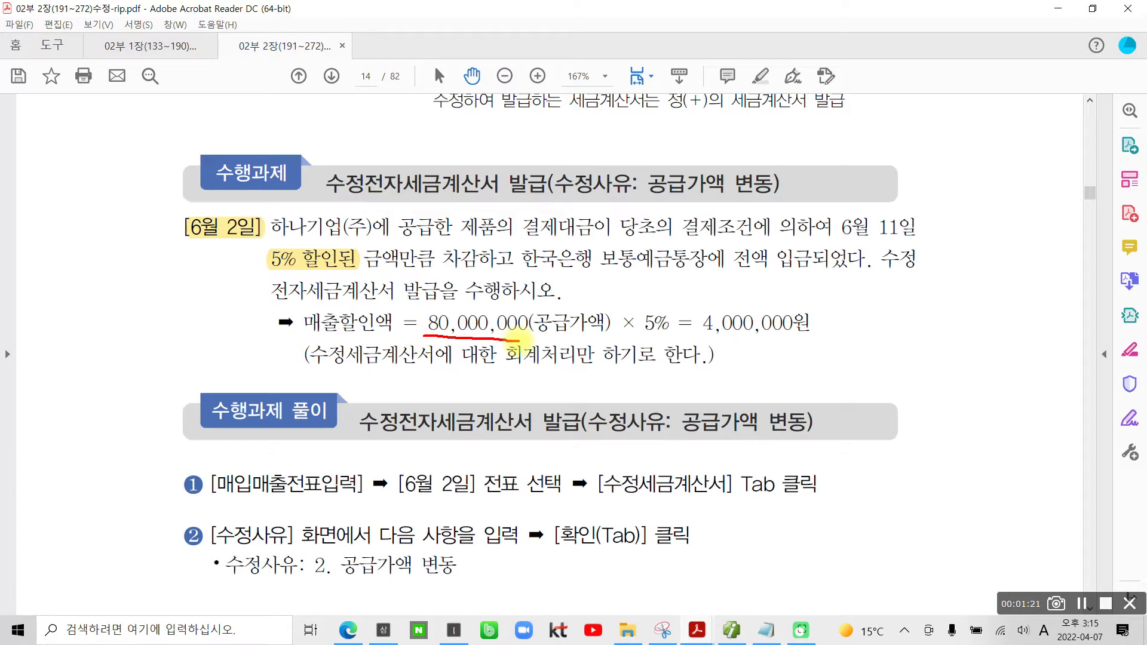
mouse_move(632, 336)
mouse_down()
mouse_move(660, 338)
mouse_move(690, 304)
mouse_move(804, 305)
mouse_move(823, 335)
mouse_move(725, 338)
mouse_up()
drag(864, 329, 922, 338)
key(ctrl+z)
key(ctrl+z)
key(ctrl+z)
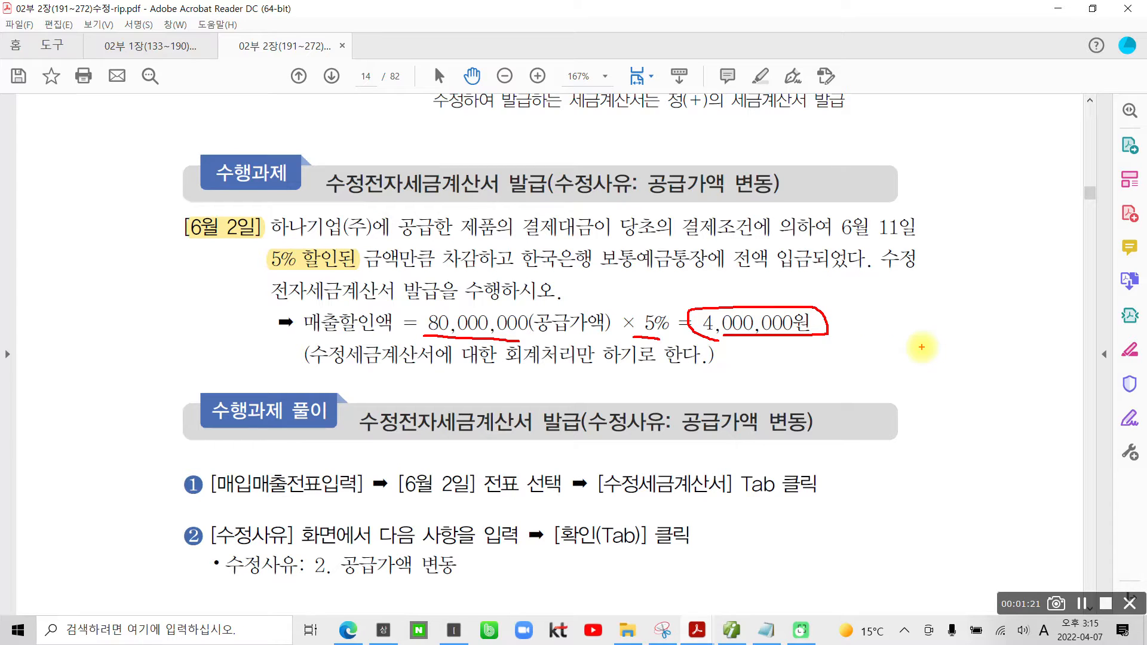
drag(308, 373, 710, 372)
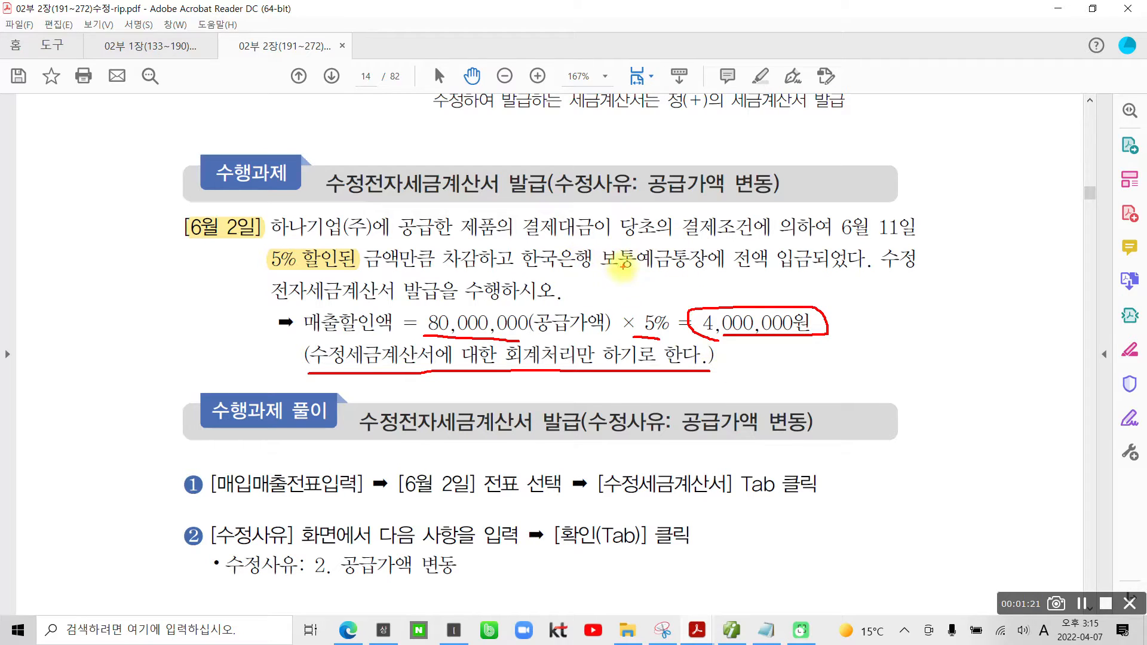
mouse_move(608, 240)
mouse_down()
mouse_move(669, 276)
mouse_move(714, 246)
mouse_move(627, 244)
mouse_up()
mouse_move(884, 276)
mouse_down()
mouse_move(556, 277)
mouse_move(523, 267)
mouse_move(518, 249)
mouse_move(860, 244)
mouse_move(872, 274)
mouse_up()
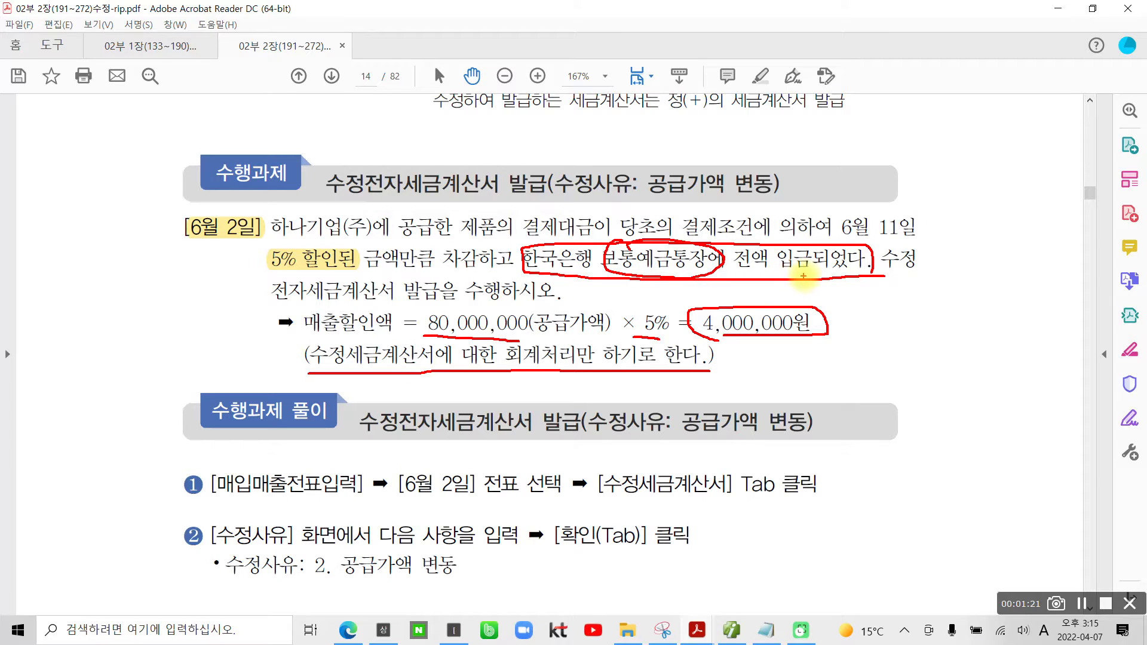
mouse_move(825, 275)
mouse_down()
mouse_move(860, 298)
mouse_move(889, 291)
mouse_move(893, 315)
mouse_up()
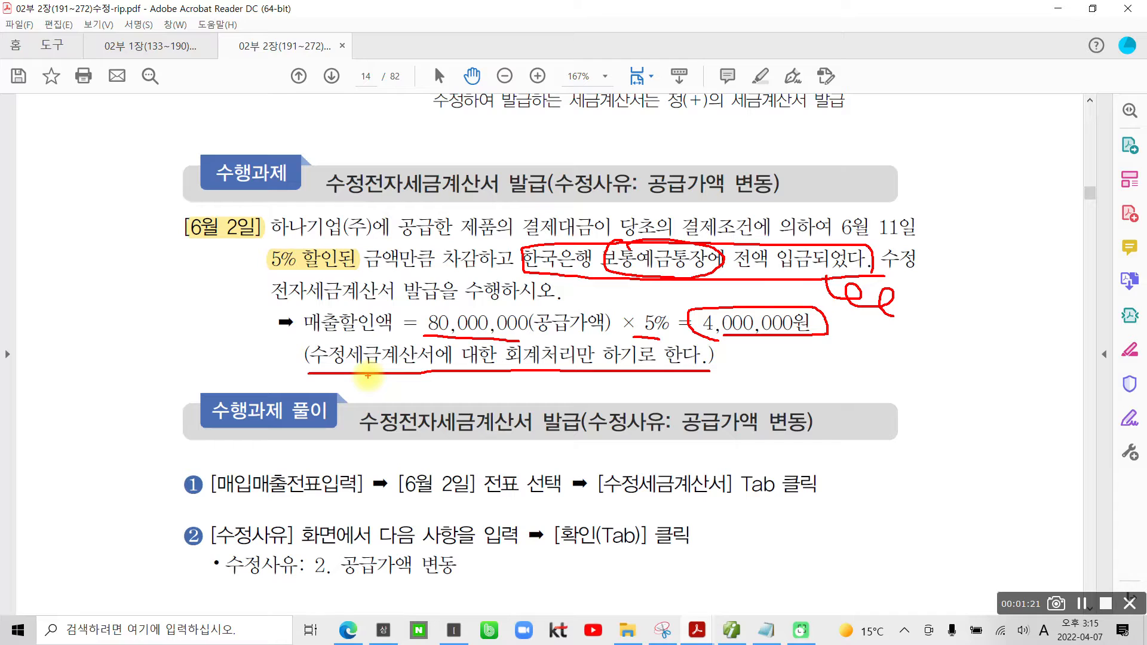
drag(197, 257, 205, 281)
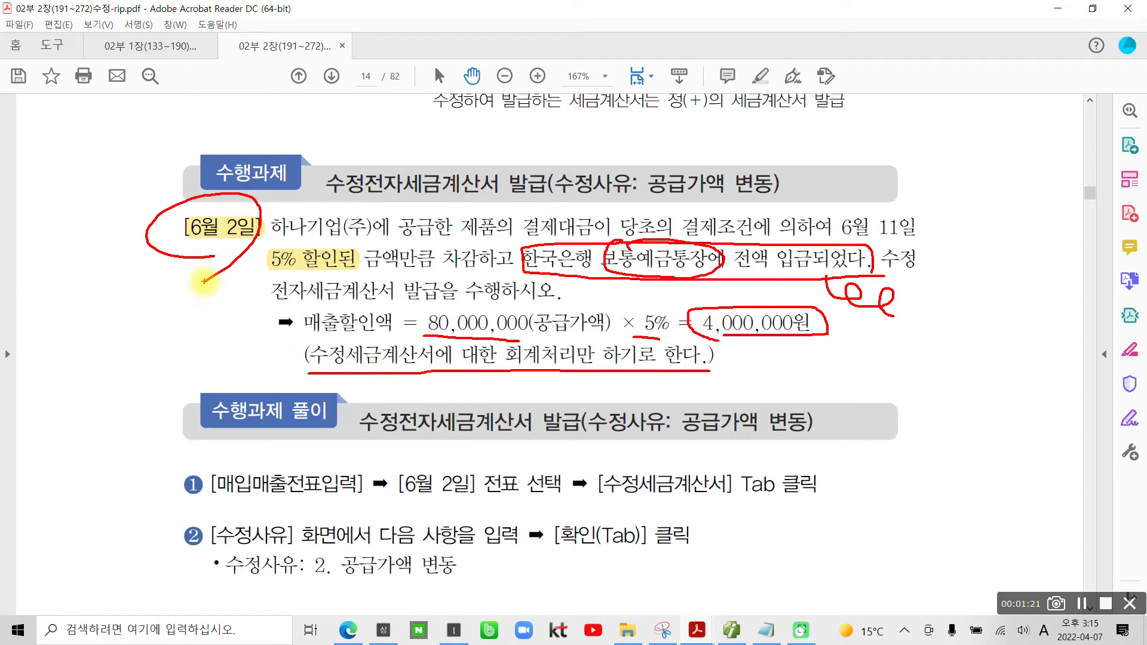
key(Escape)
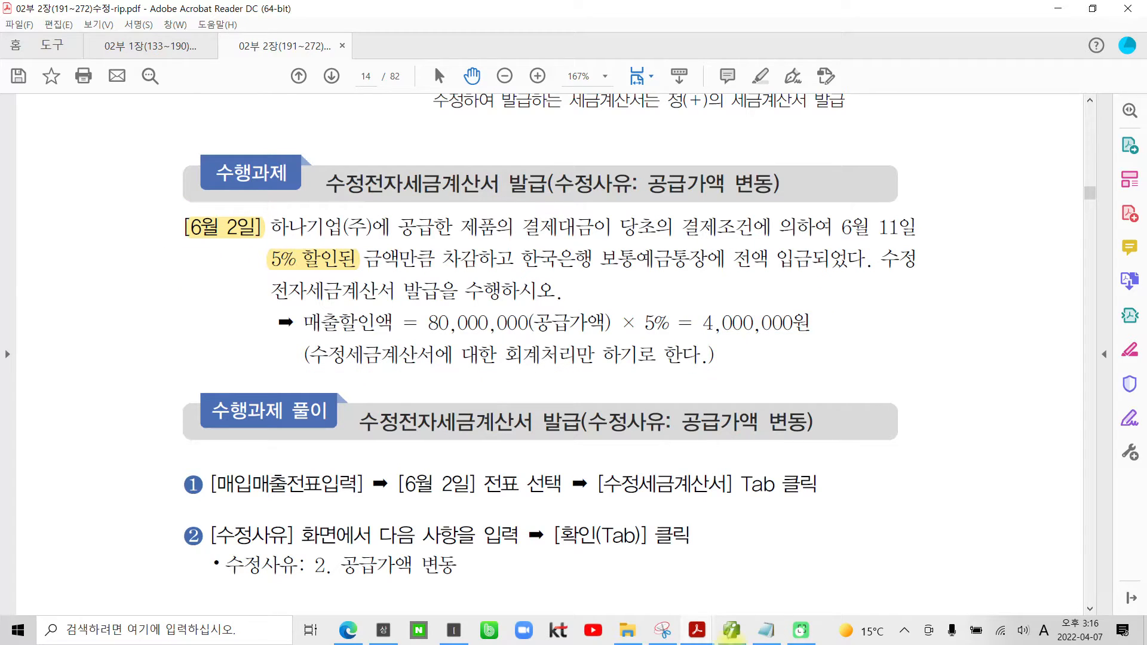
Step: Switch to SmartA's 매입매출전표입력, load the vouchers for June 02 and select the 노트북 sale to 하나기업(주)
click(757, 625)
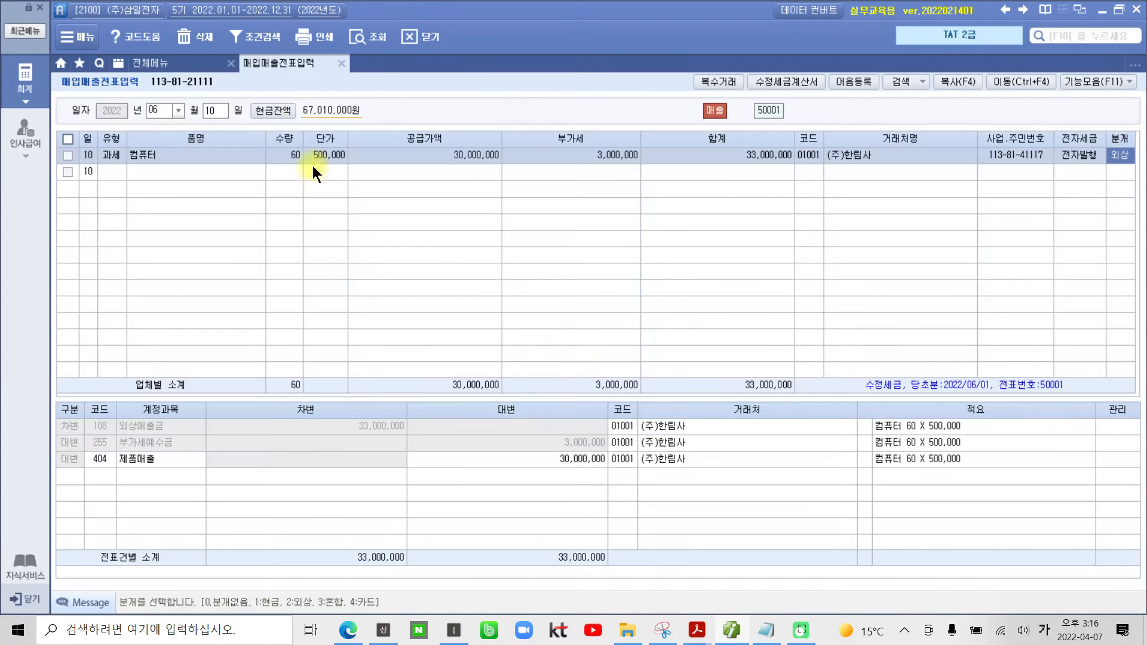
click(209, 112)
text(02)
key(Return)
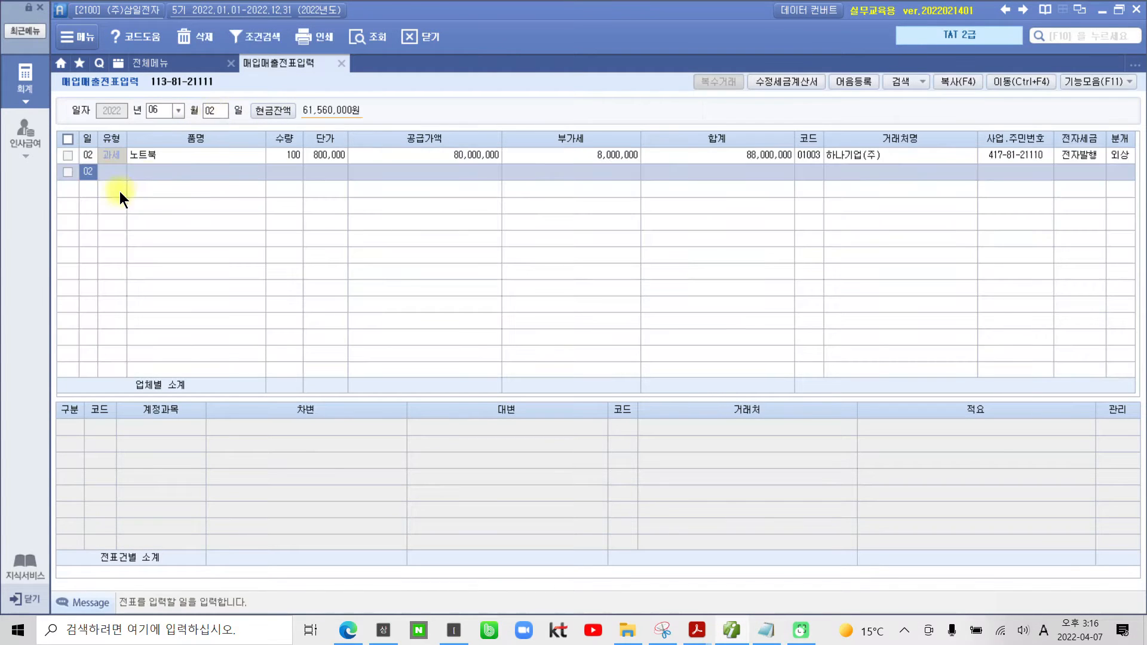
click(278, 151)
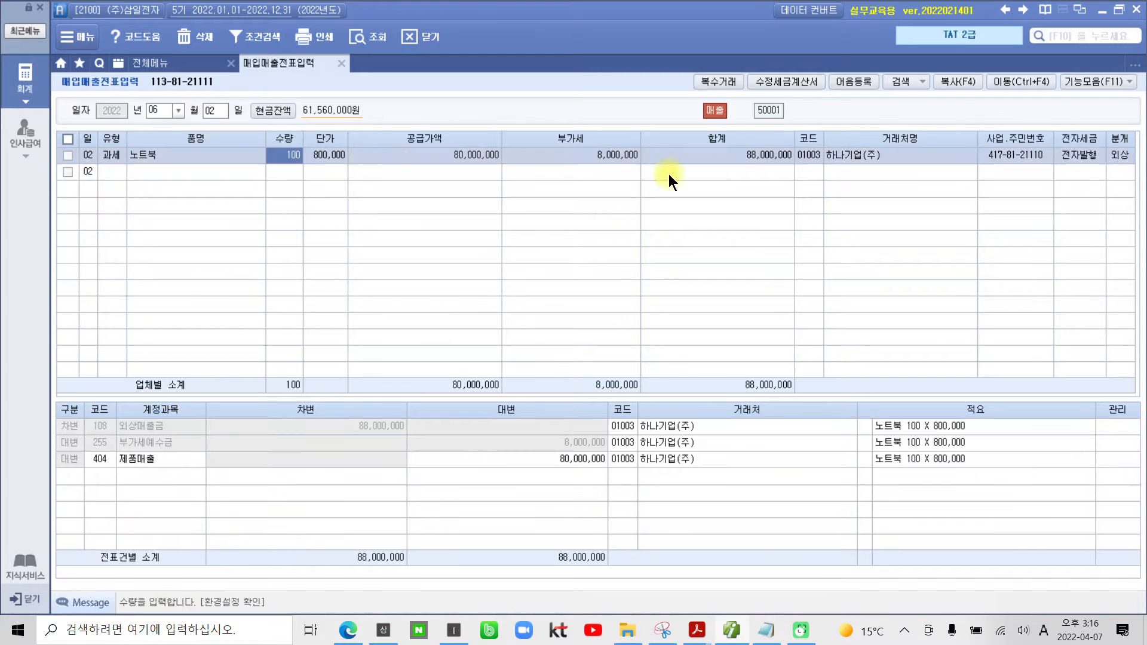
click(811, 154)
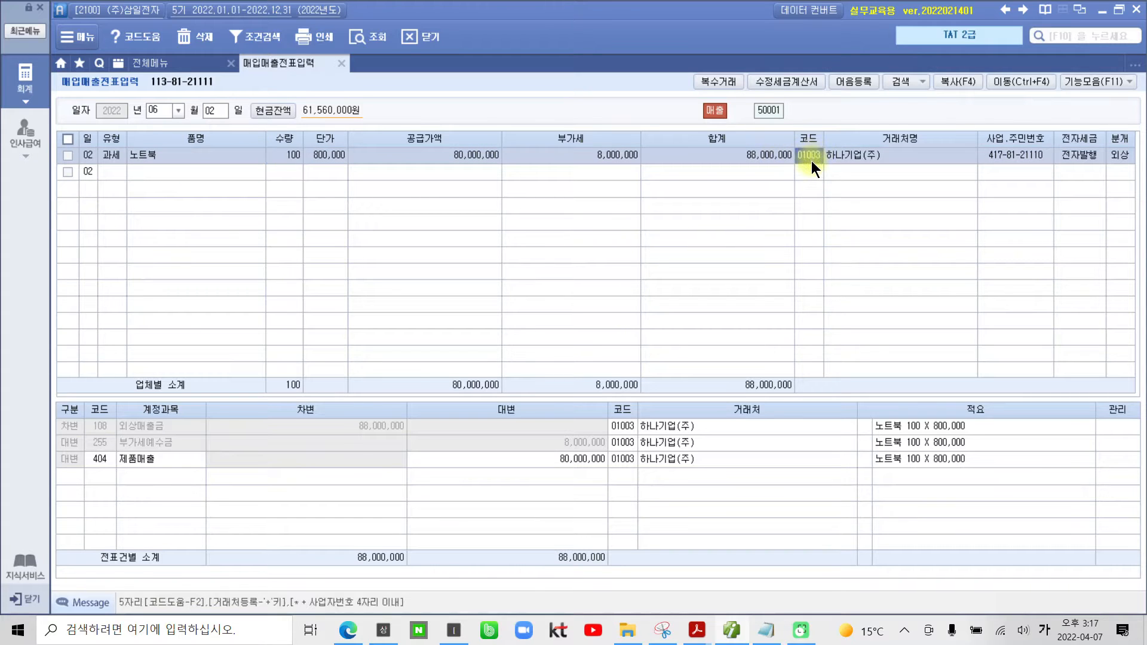
click(288, 161)
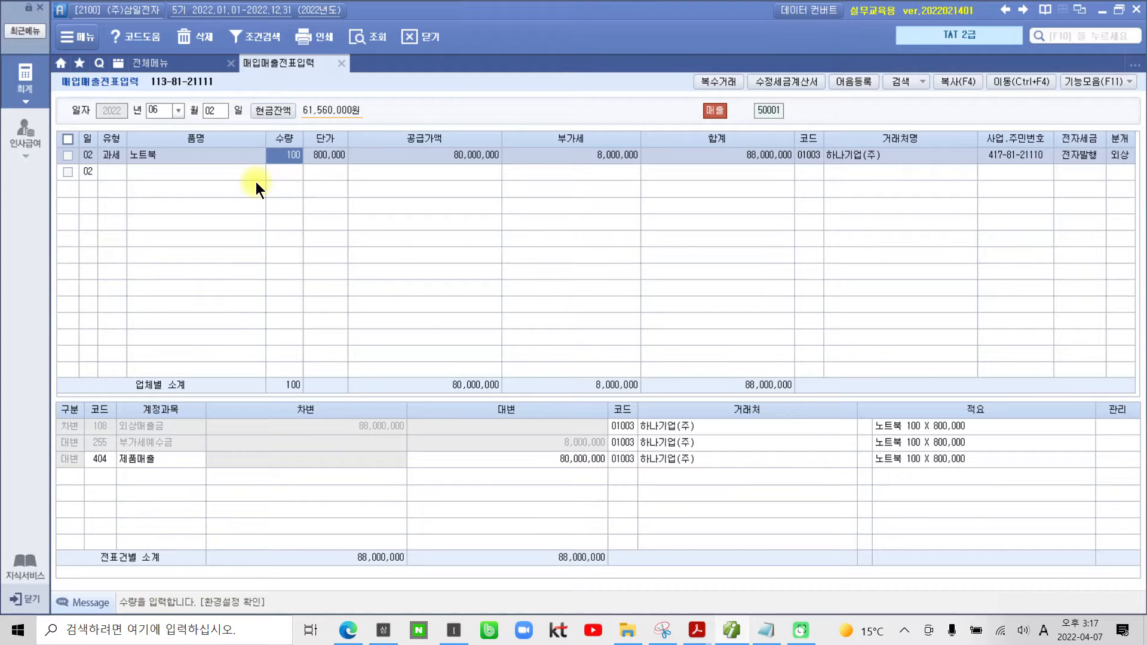
Step: Start a 수정세금계산서 for the checked 노트북 voucher with the reason "2. 공급가액 변동" and confirm the reason
click(68, 156)
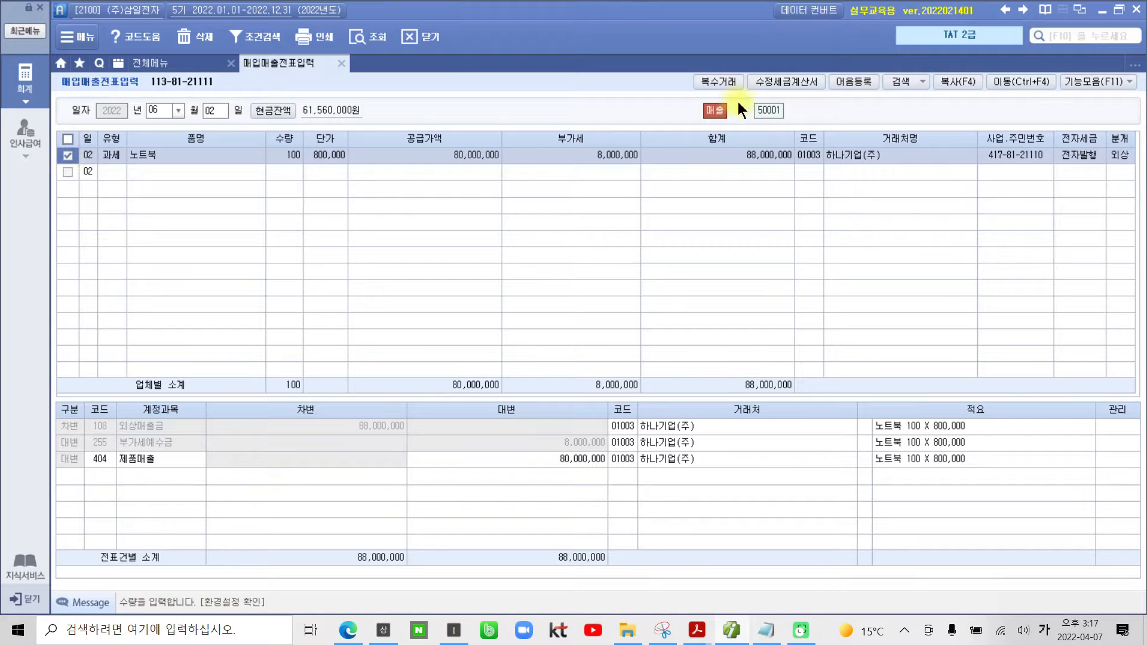
click(802, 84)
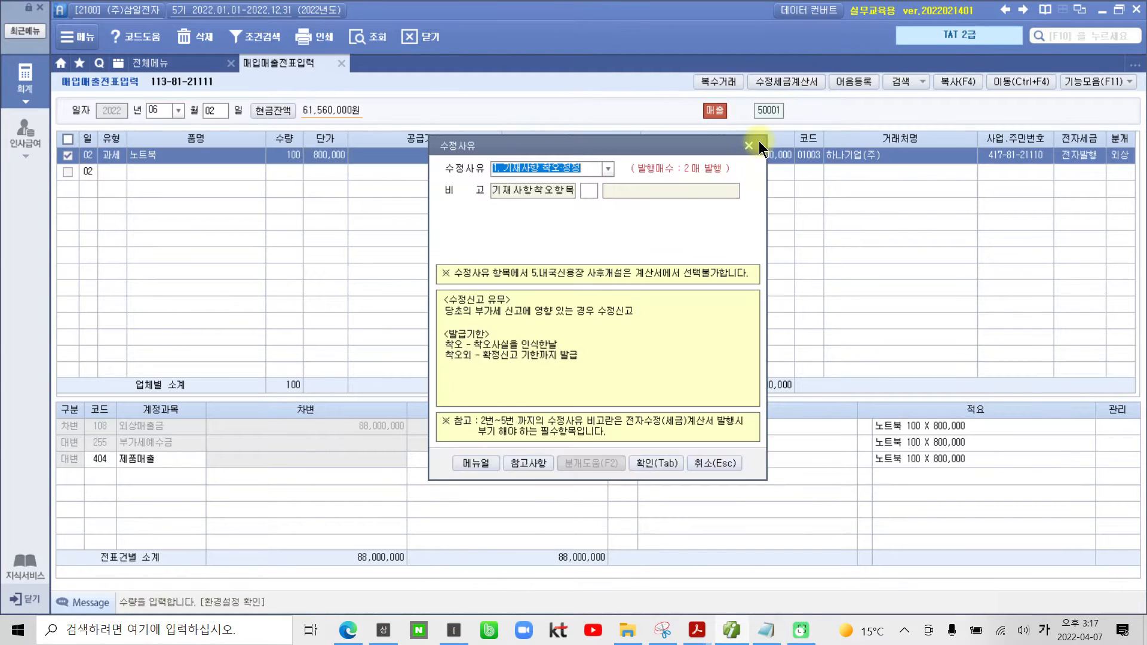
drag(529, 141, 404, 105)
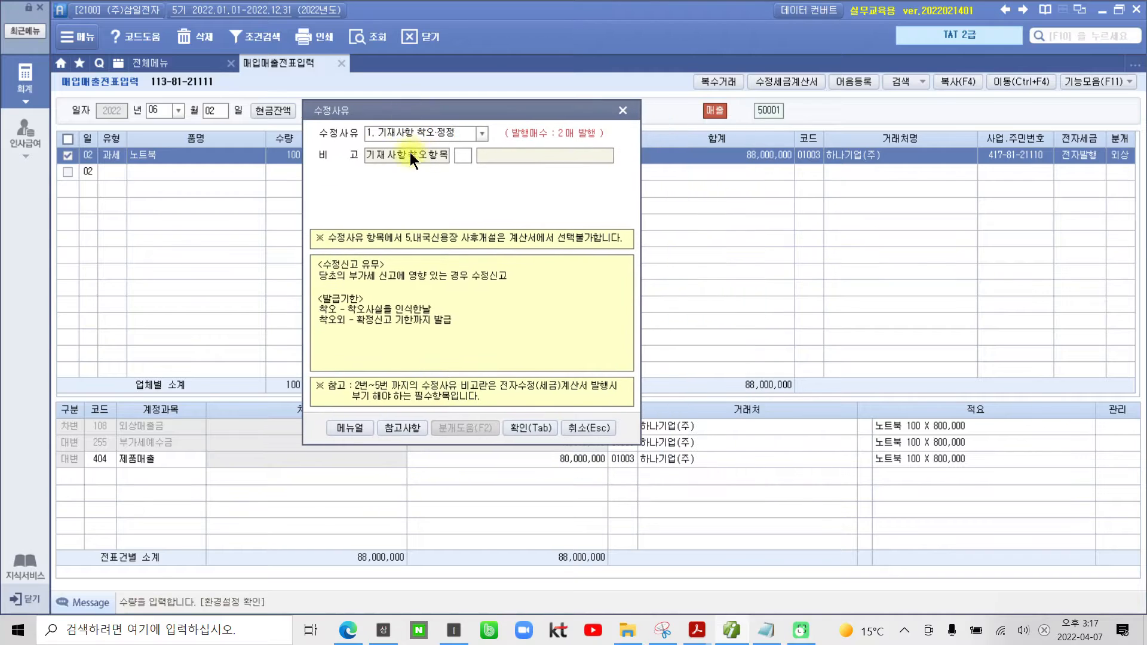
click(482, 133)
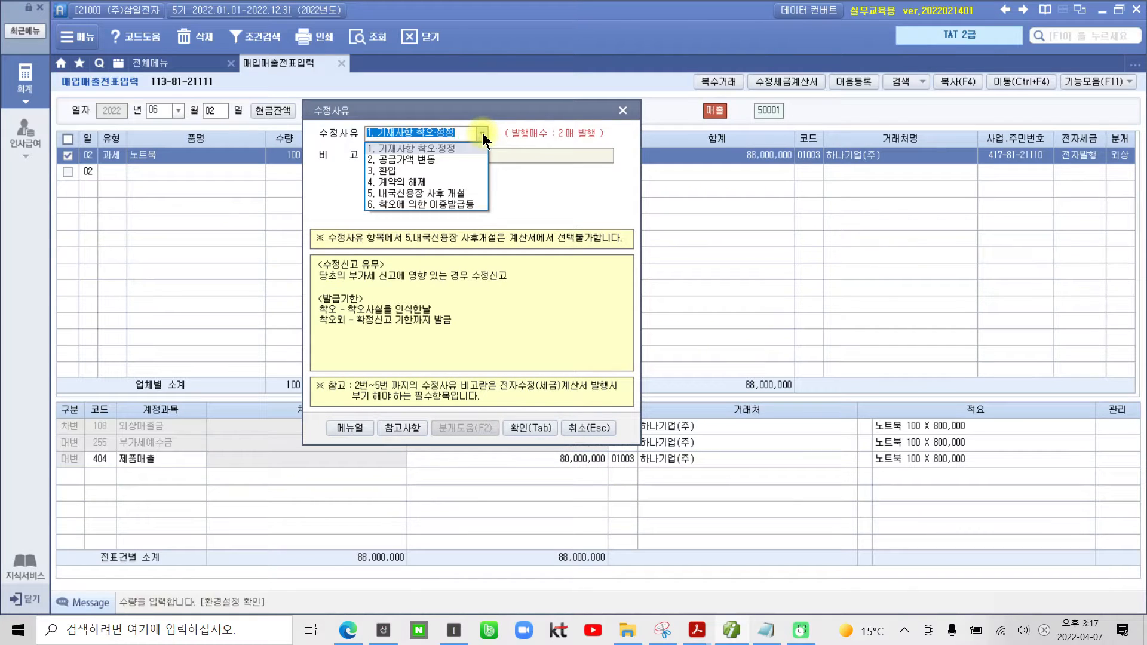
click(431, 162)
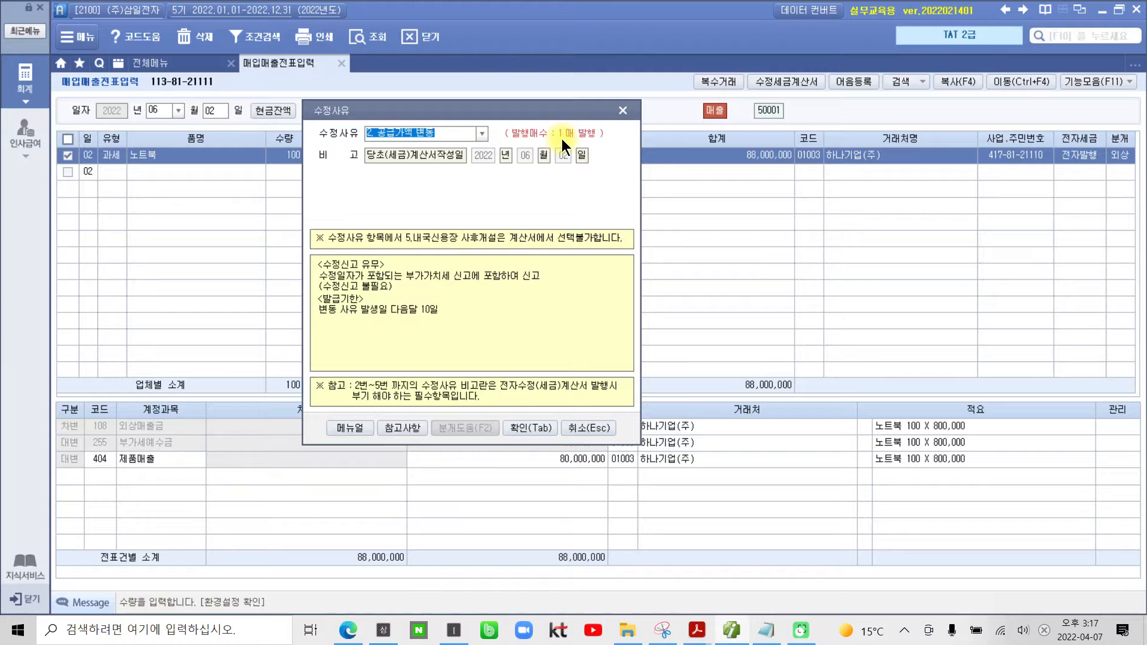
click(517, 427)
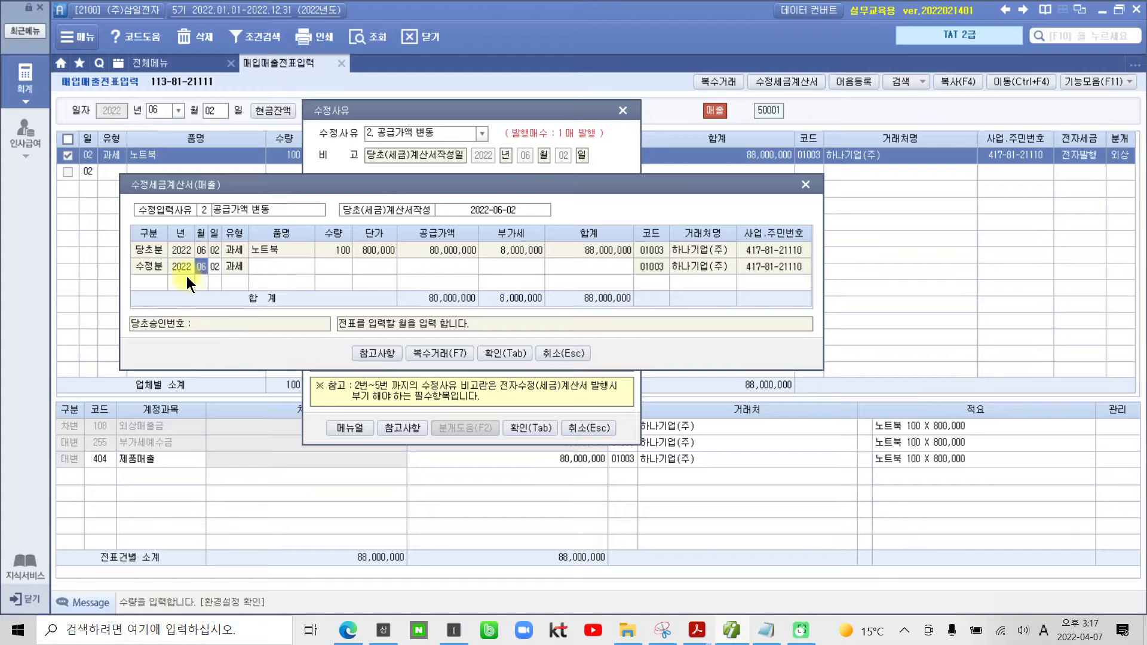
Step: Open the 참고사항 table on correction invoices and examine the 작성월일 rule for 공급가액 변동
click(364, 356)
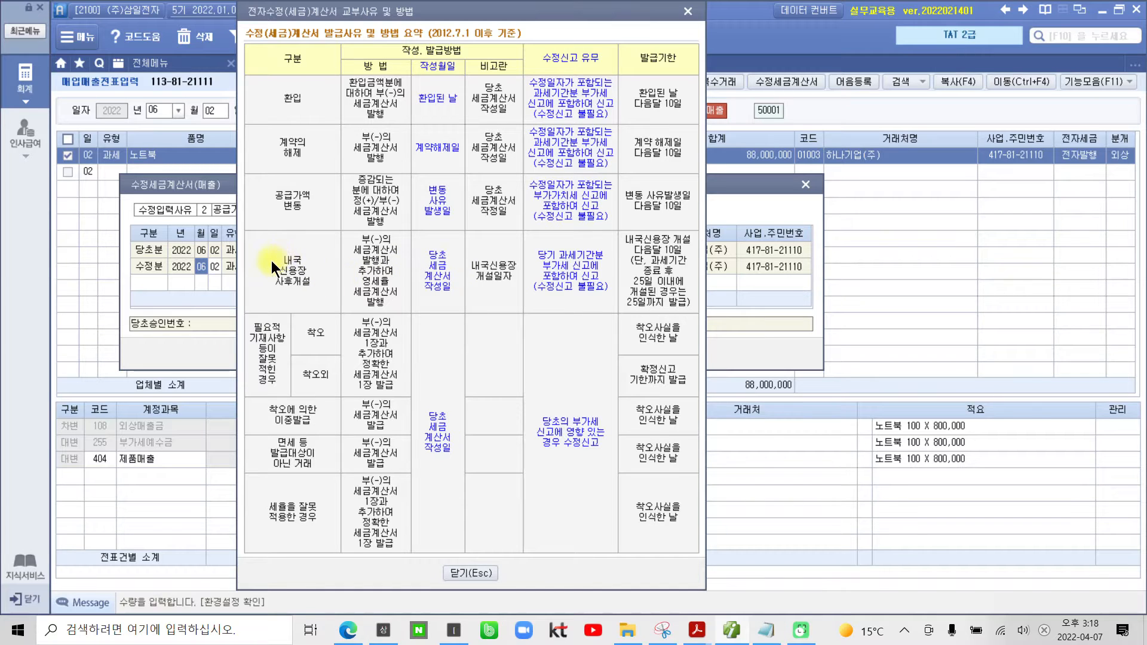
drag(257, 179, 331, 222)
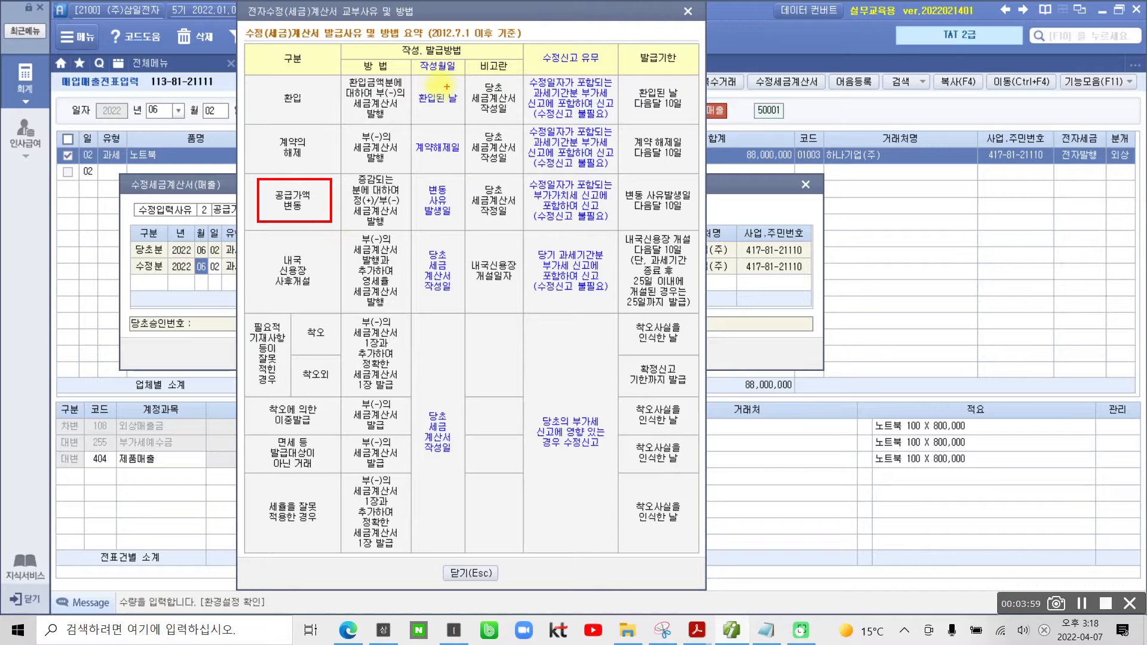
drag(418, 76, 459, 75)
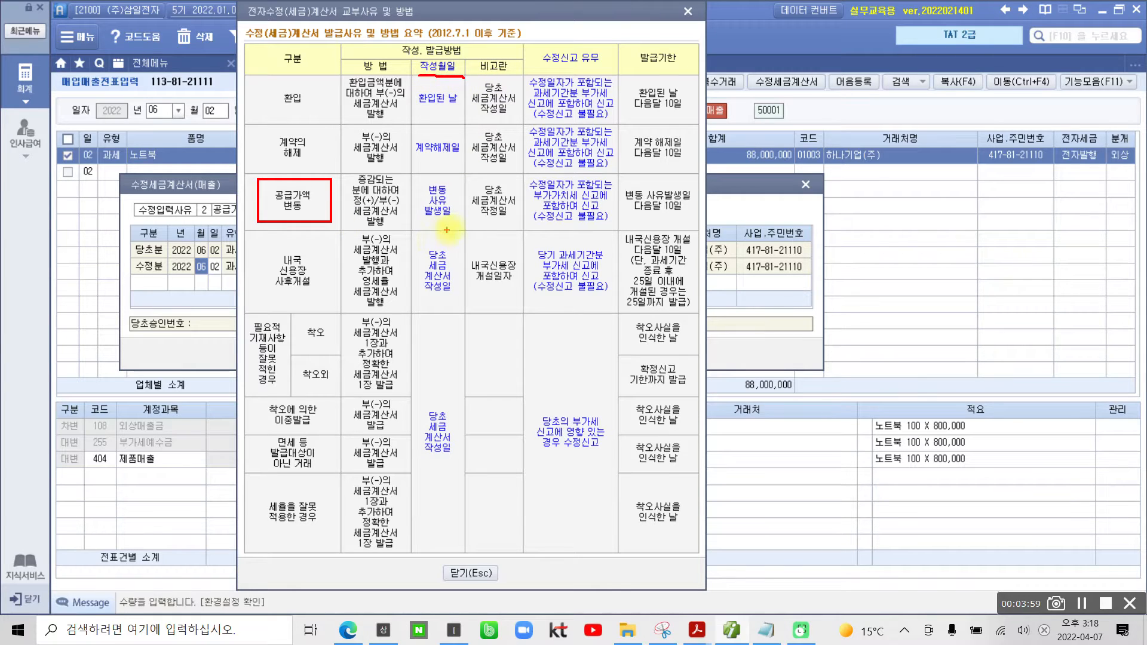
mouse_move(448, 175)
mouse_down()
mouse_move(420, 176)
mouse_move(410, 230)
mouse_move(461, 222)
mouse_move(459, 179)
mouse_up()
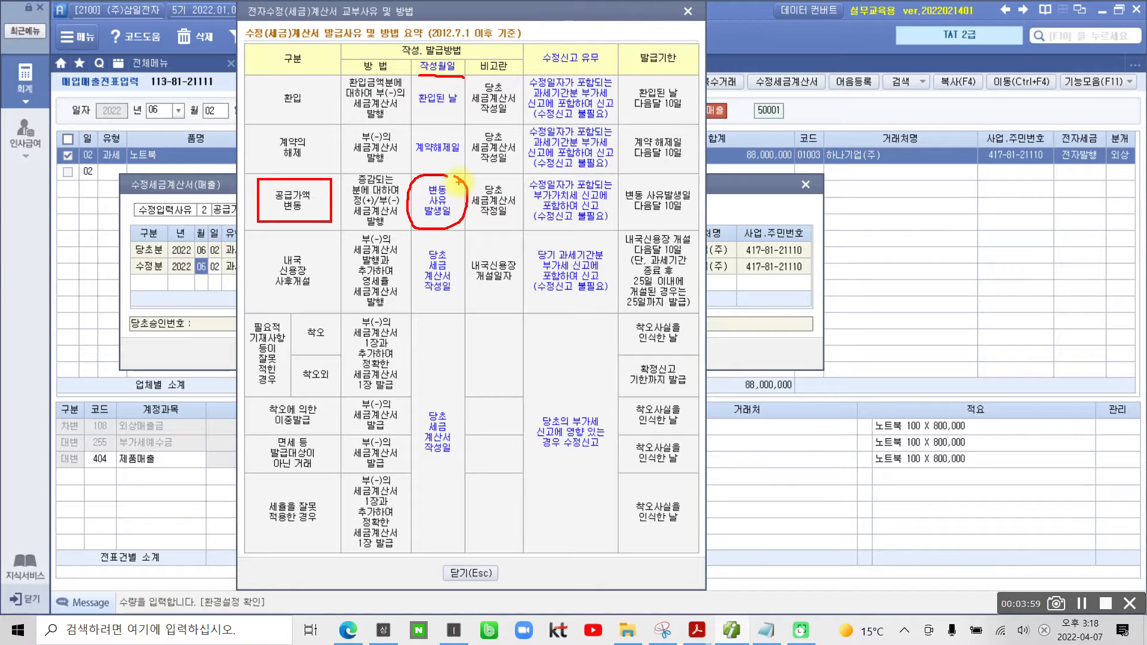
mouse_move(250, 44)
mouse_down()
mouse_move(226, 388)
mouse_move(406, 576)
mouse_move(723, 490)
mouse_move(739, 50)
mouse_move(305, 11)
mouse_move(208, 63)
mouse_up()
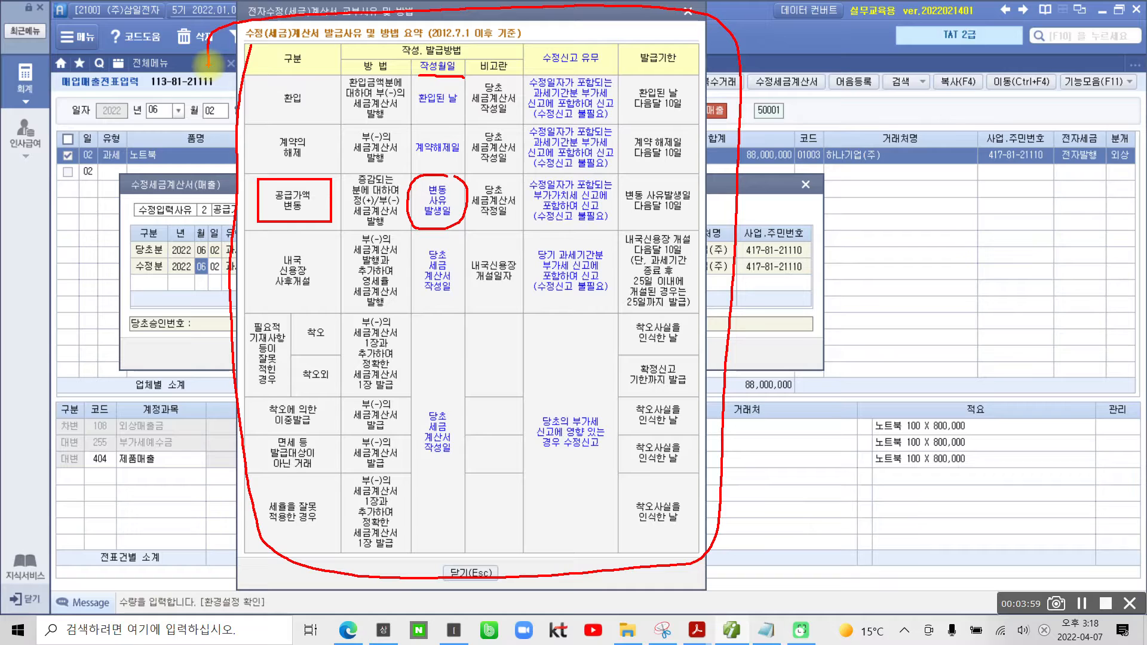
key(Escape)
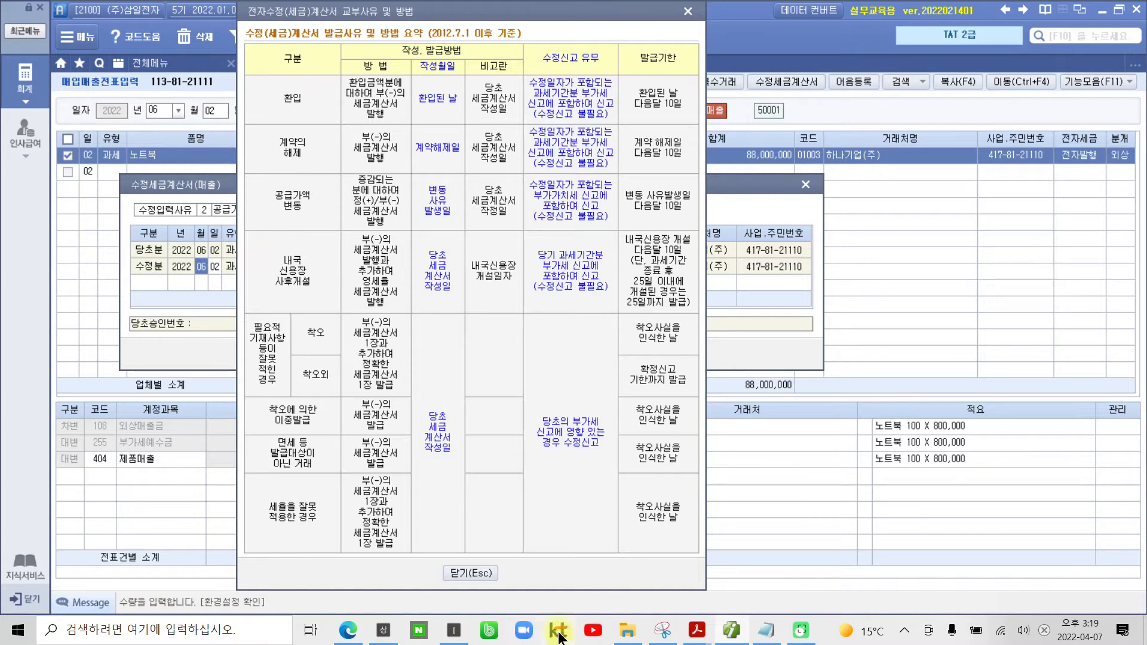
Step: Close the 참고사항 table, then set the 수정분 row's date to June 11 and its item to 노트북, leaving quantity and unit price blank
click(483, 573)
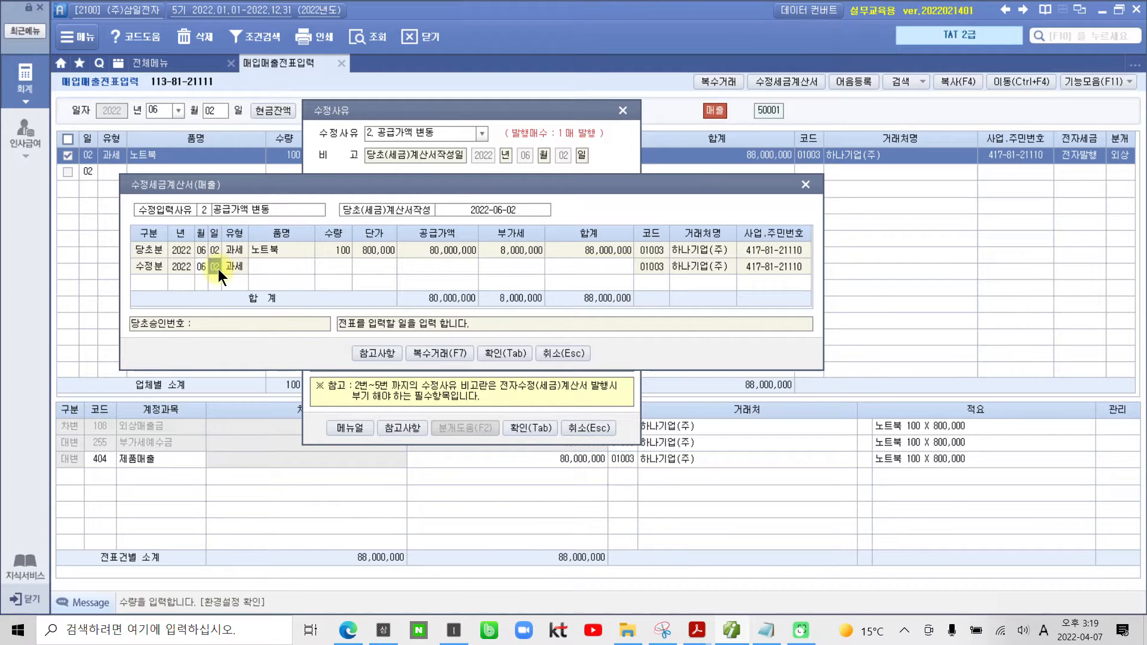
text(11)
key(Return)
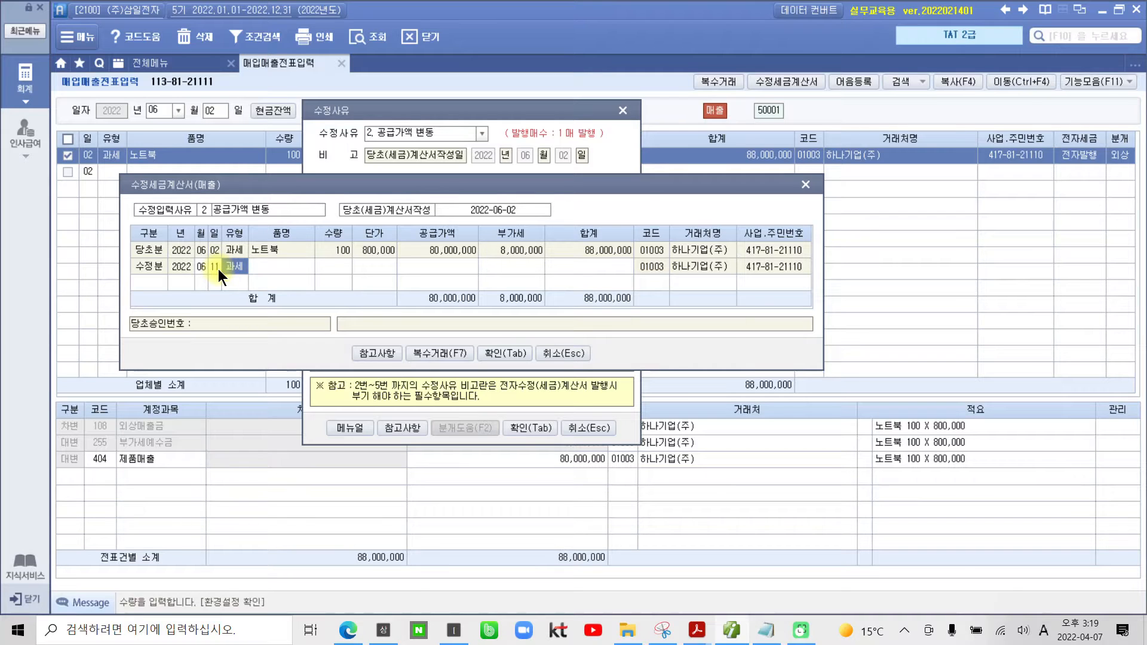
key(Return)
key(Return)
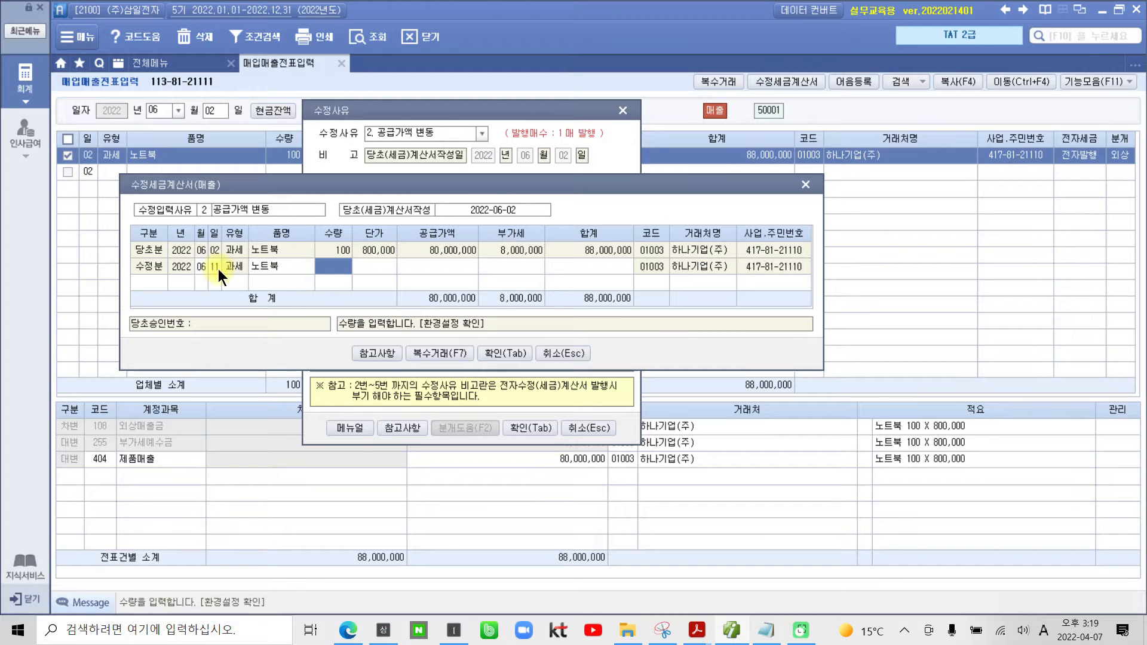
key(Return)
key(Return)
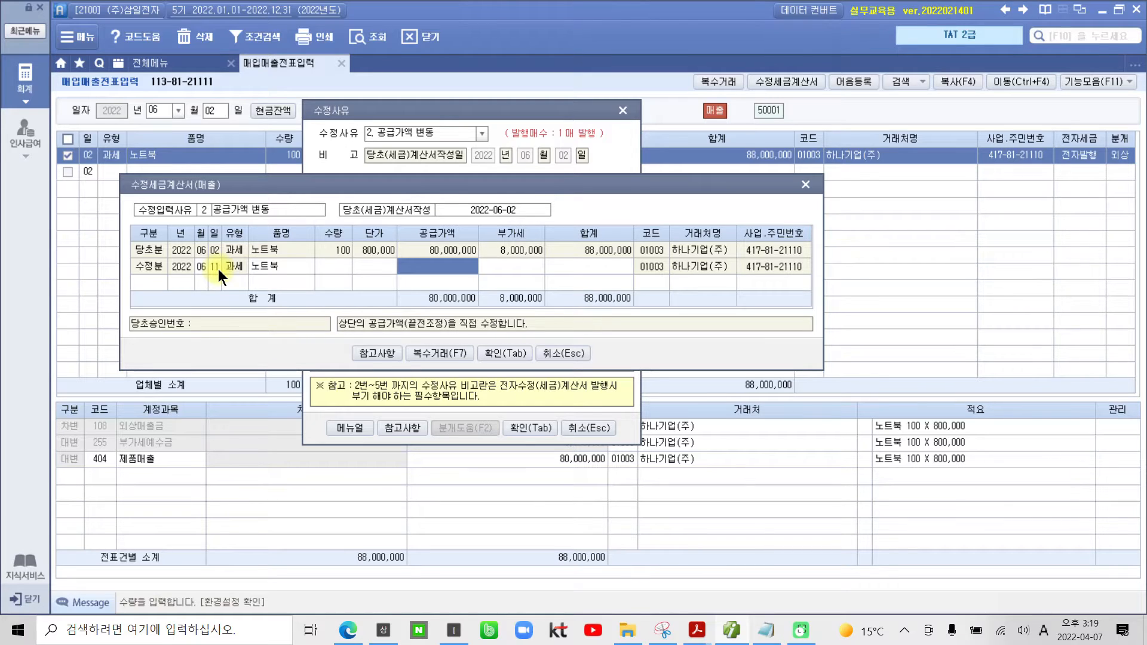
Step: Enter a 공급가액 of -4,000,000 in the 수정분 row and confirm the 수정세금계산서(매출)
text(-)
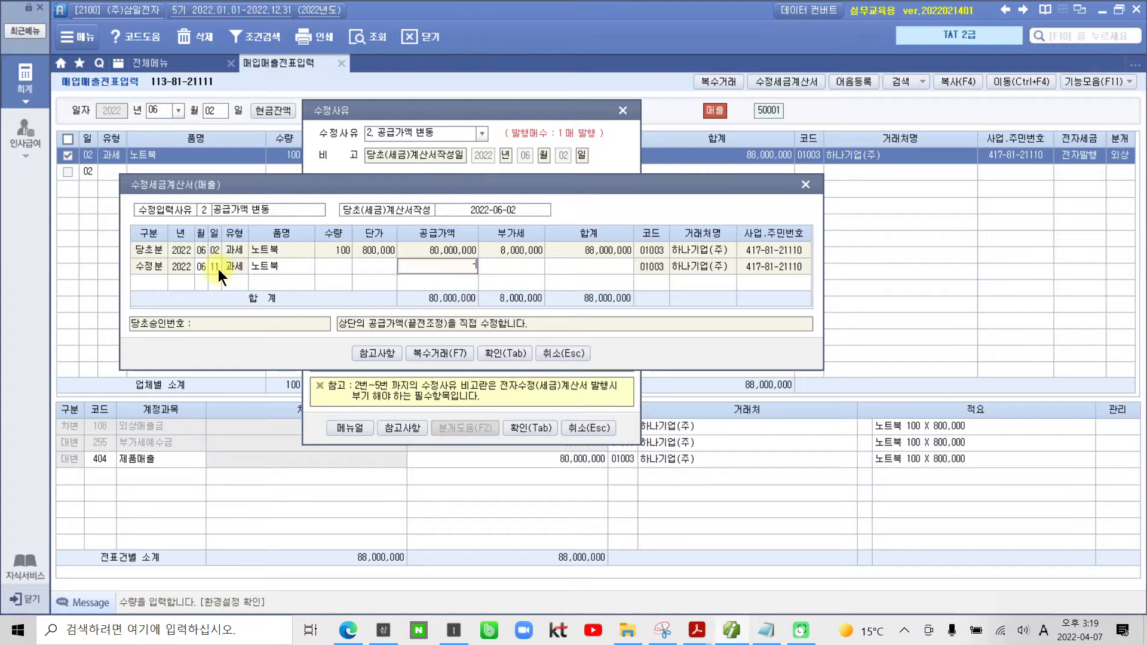
text(4,000,000)
key(Return)
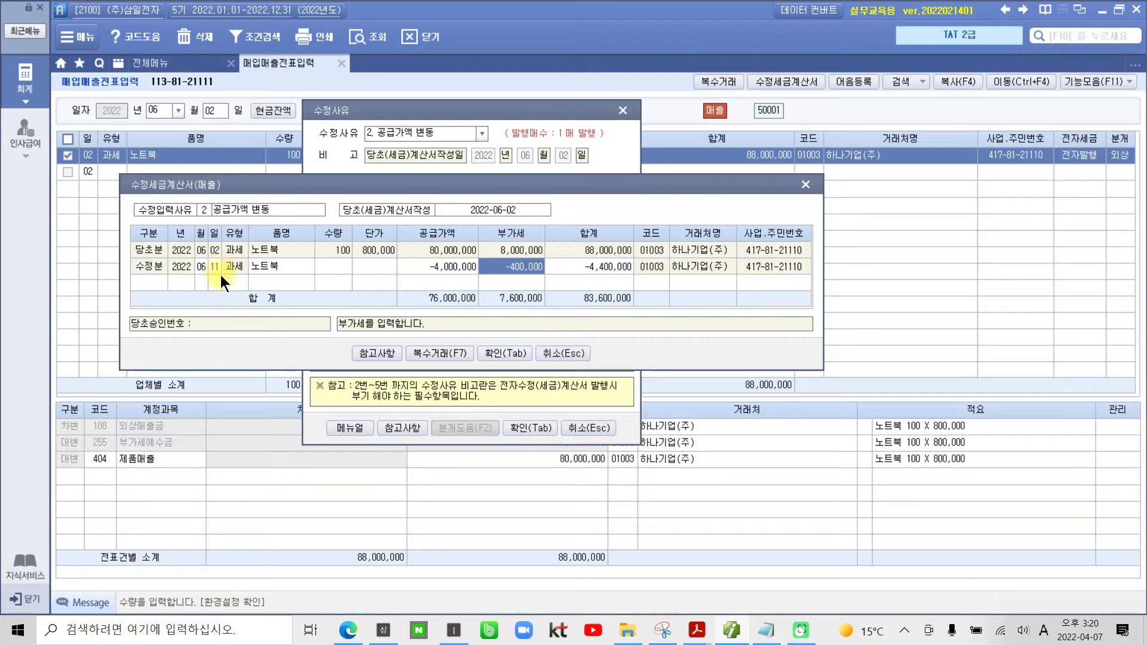
click(488, 350)
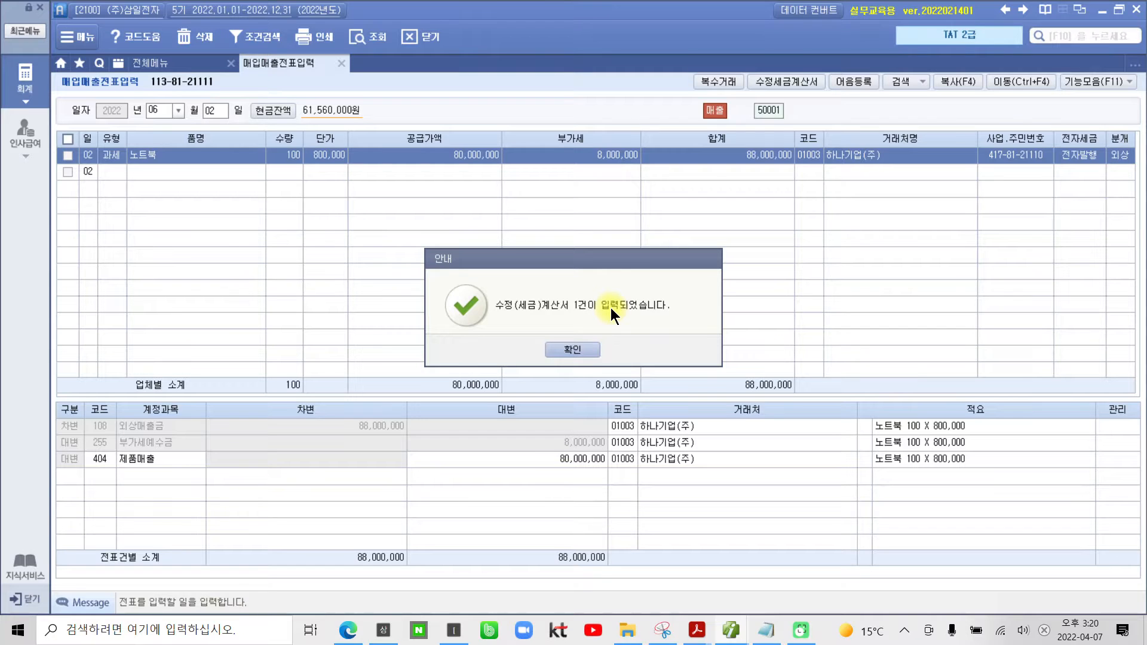
click(583, 349)
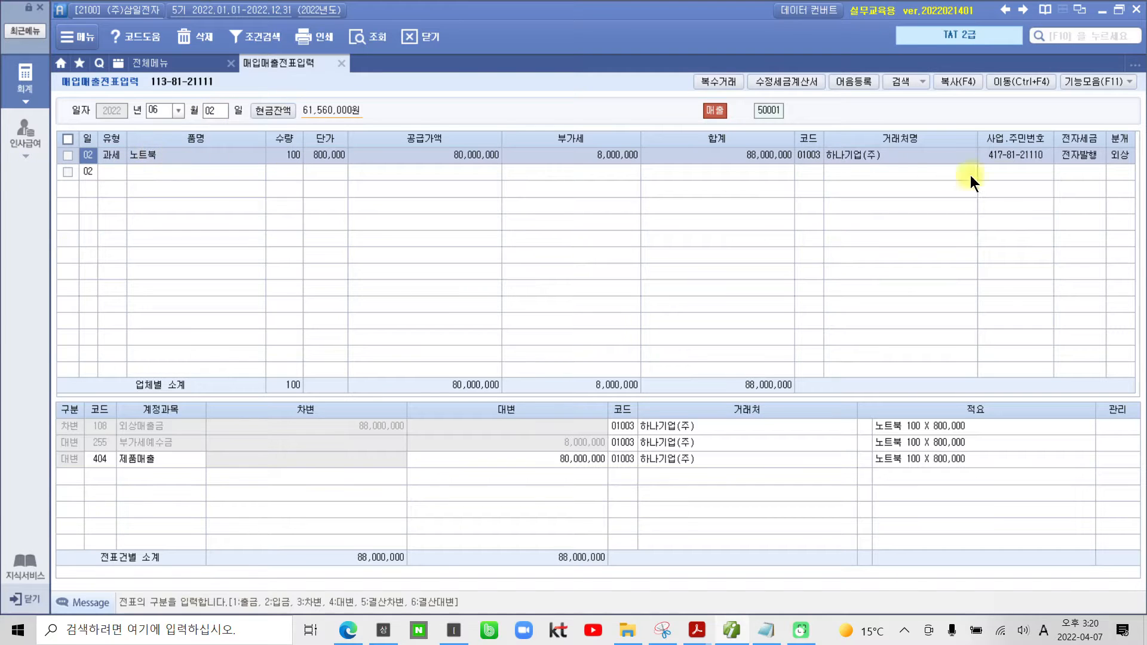
Step: Load the vouchers for June 11 and examine the 노트북 correction voucher's 외상매출금, 부가세예수금 and 제품매출 journal lines
click(1117, 156)
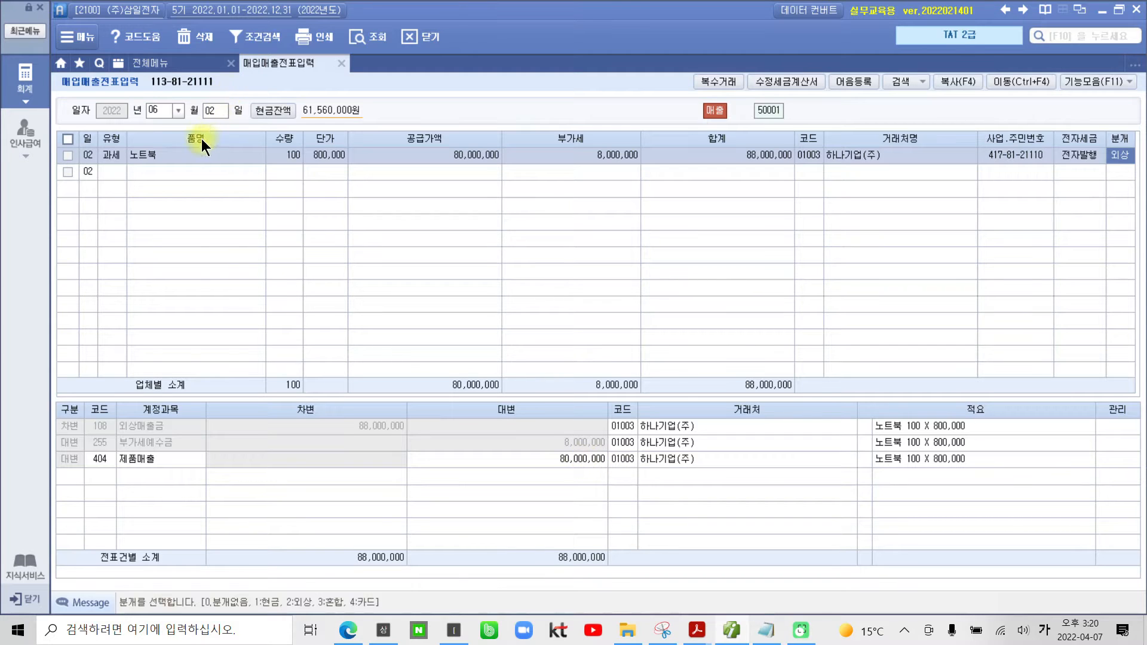
text(11)
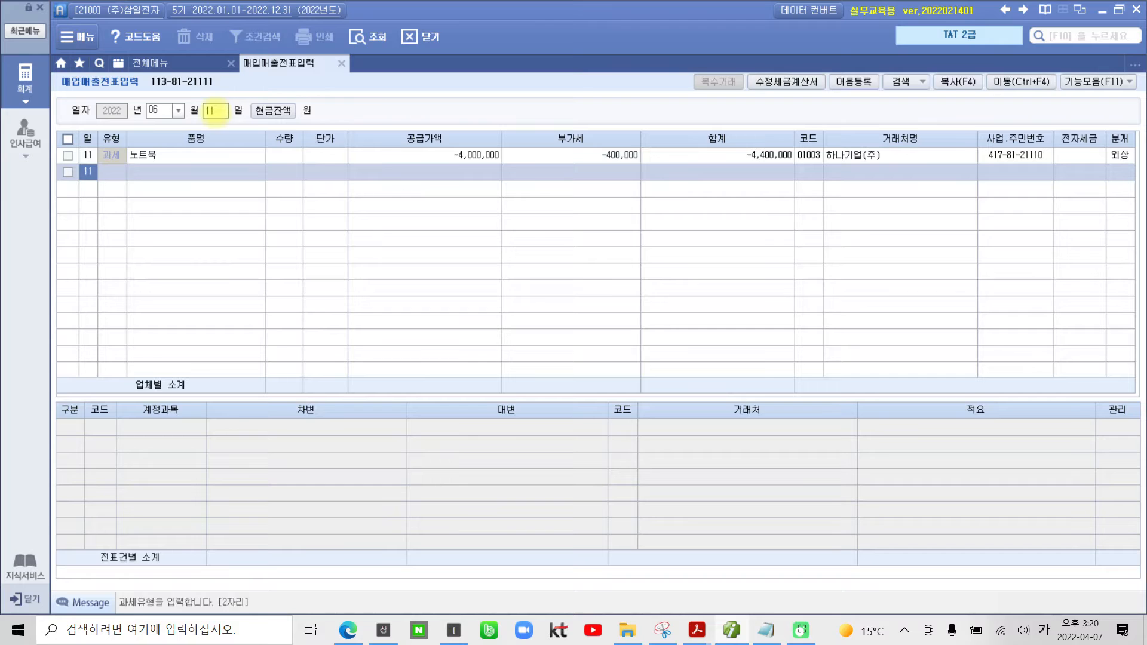
click(208, 155)
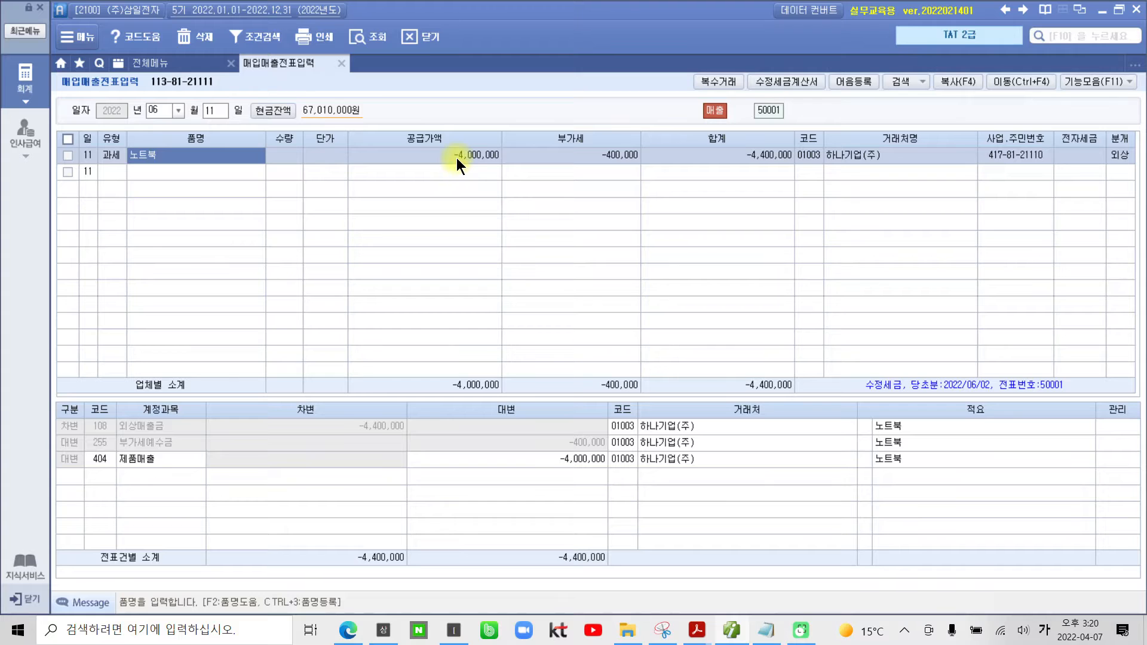
click(1115, 156)
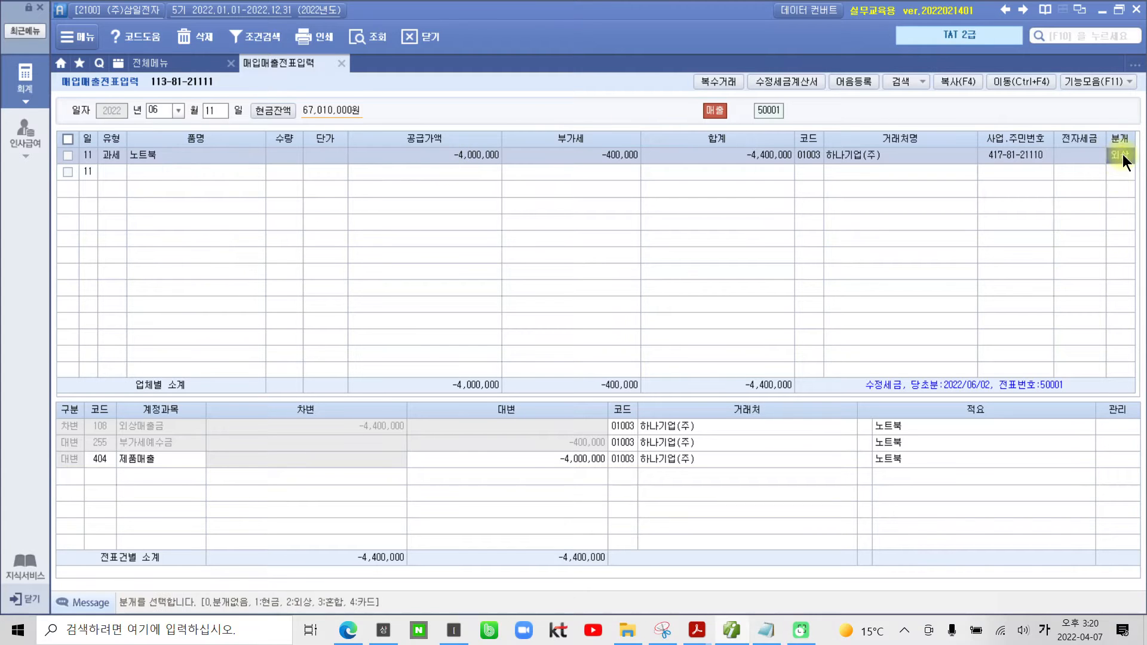
click(95, 425)
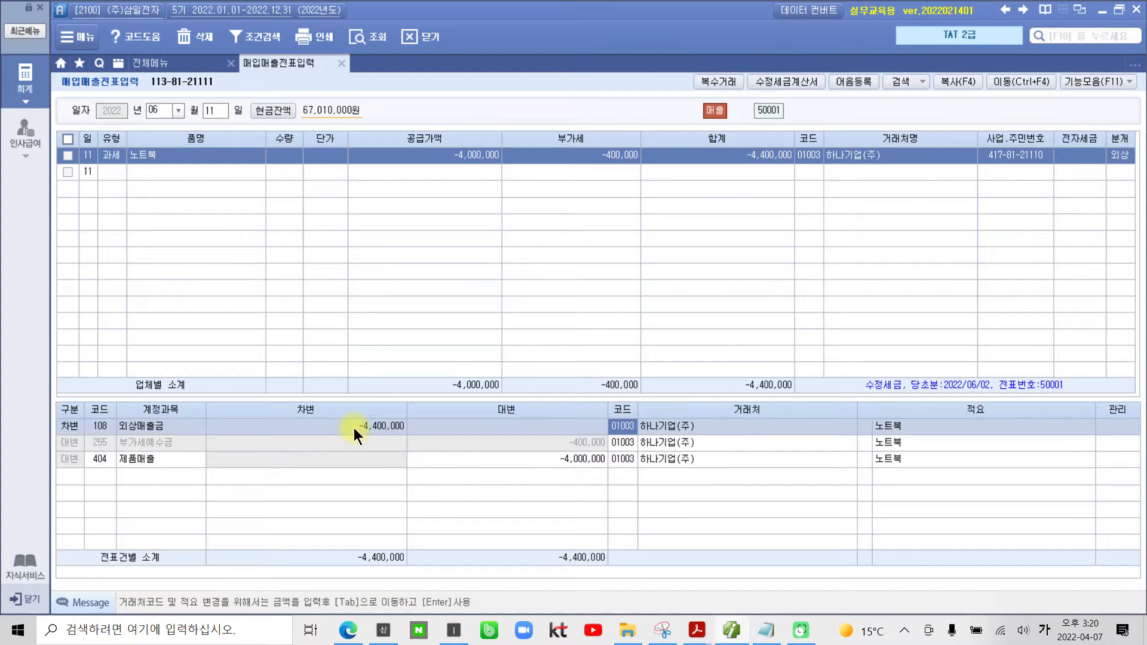
click(349, 442)
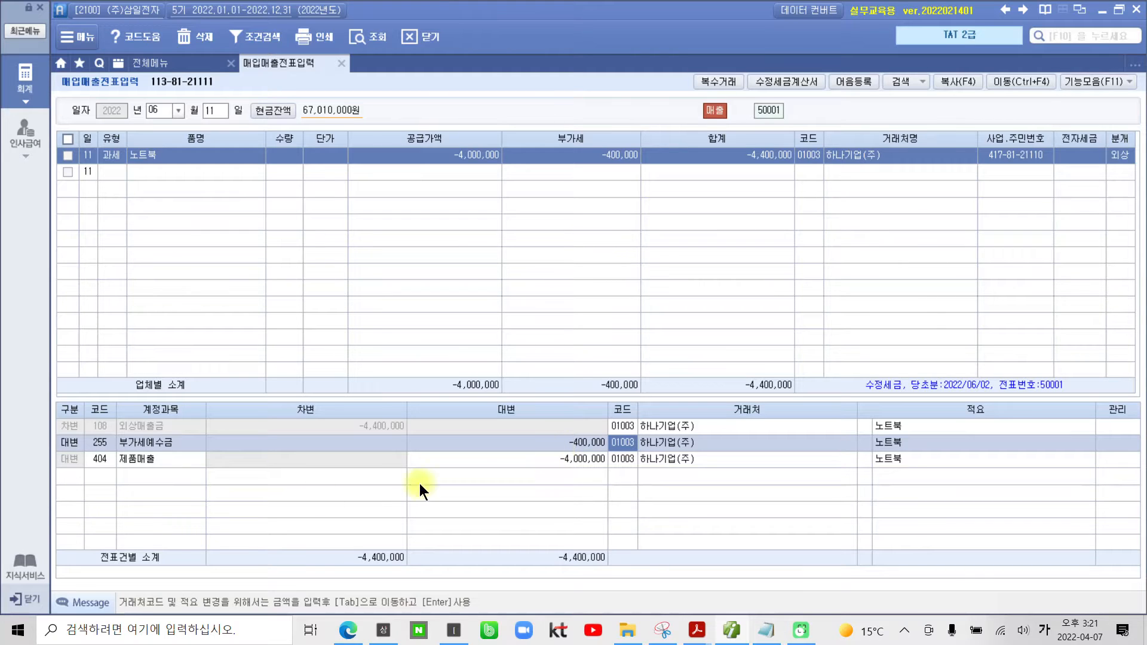
click(99, 462)
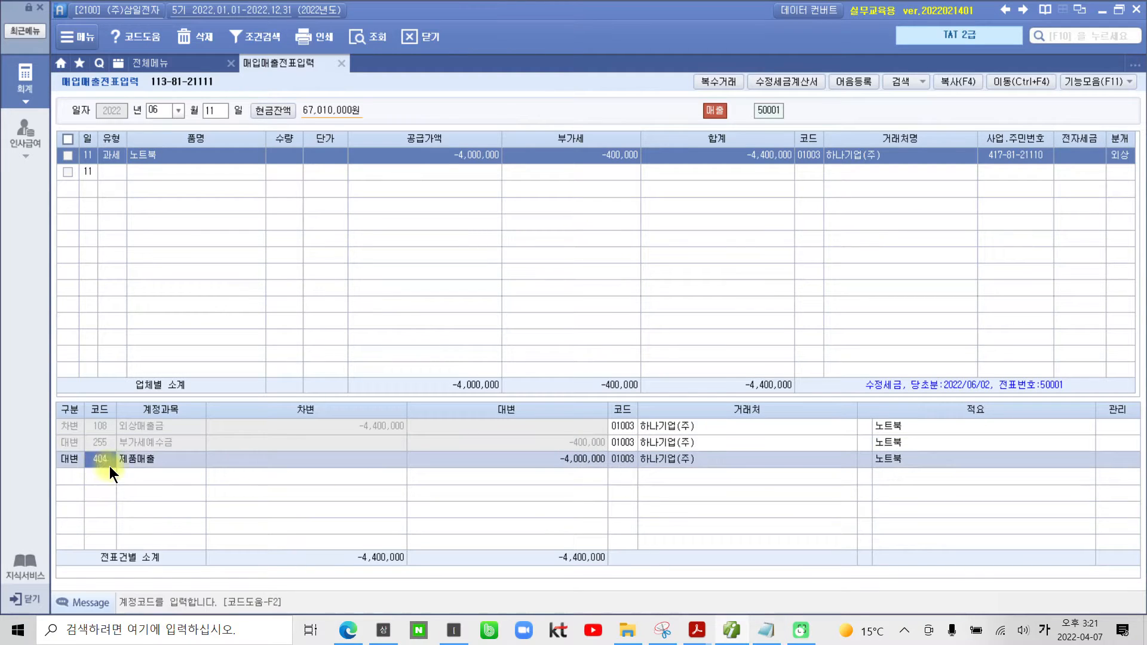
click(578, 461)
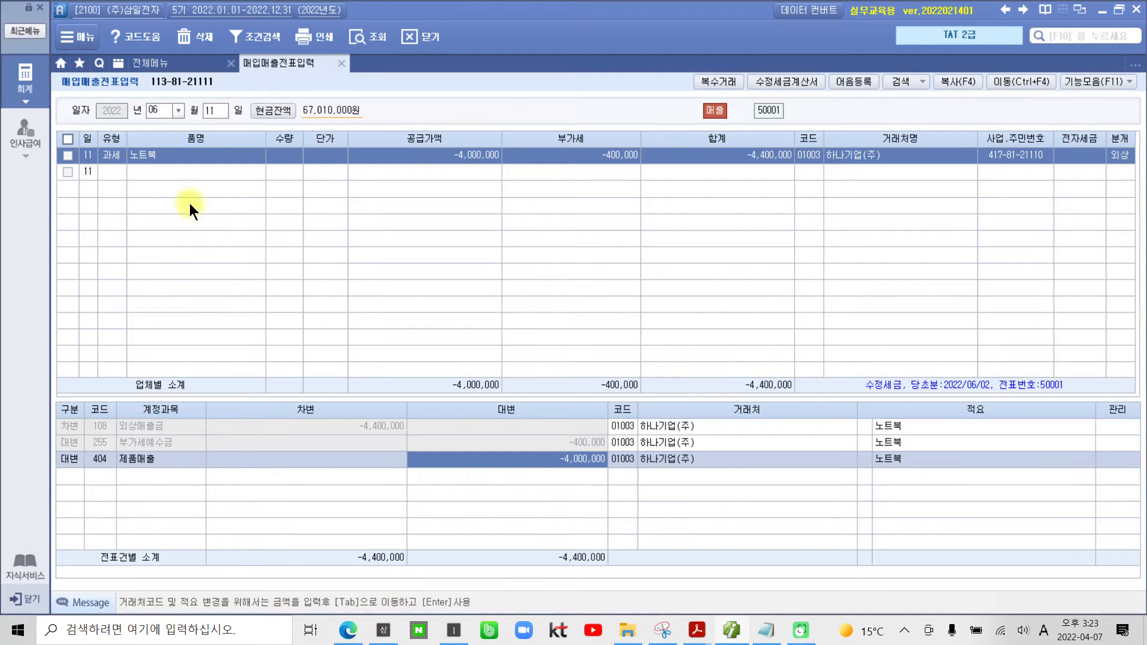
Step: Open 전자세금계산서 발행 및 내역관리, query sales invoices from 06-11 to 06-11 for all customers and check the 하나기업(주) invoice
click(17, 90)
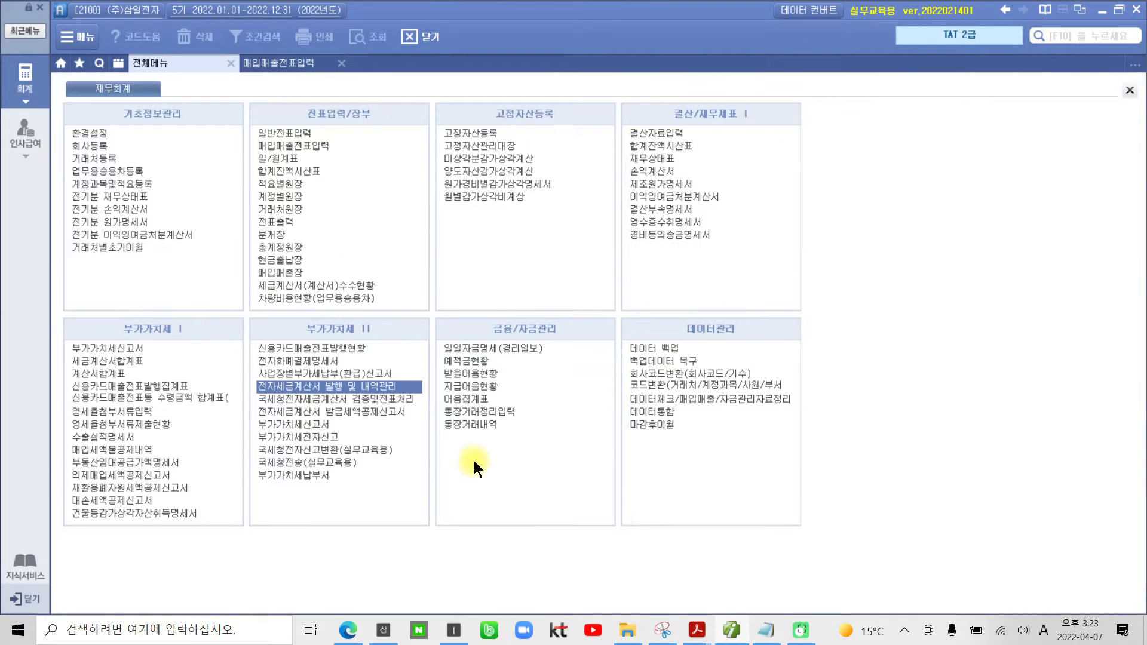
click(291, 387)
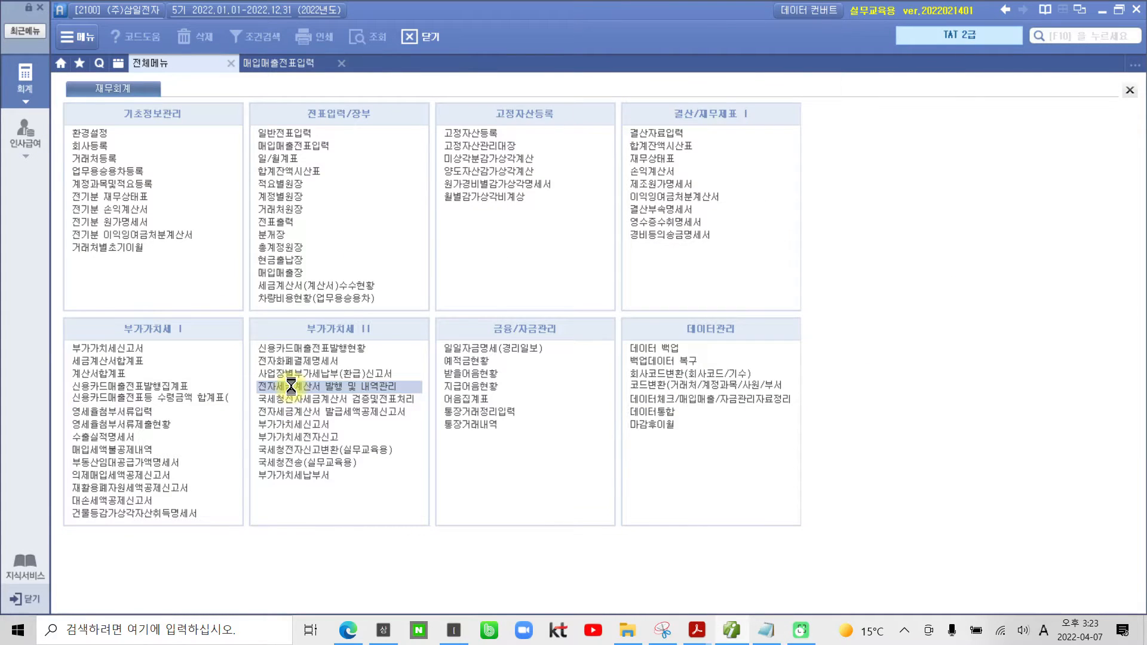
text(06110611)
key(Return)
key(Return)
key(Return)
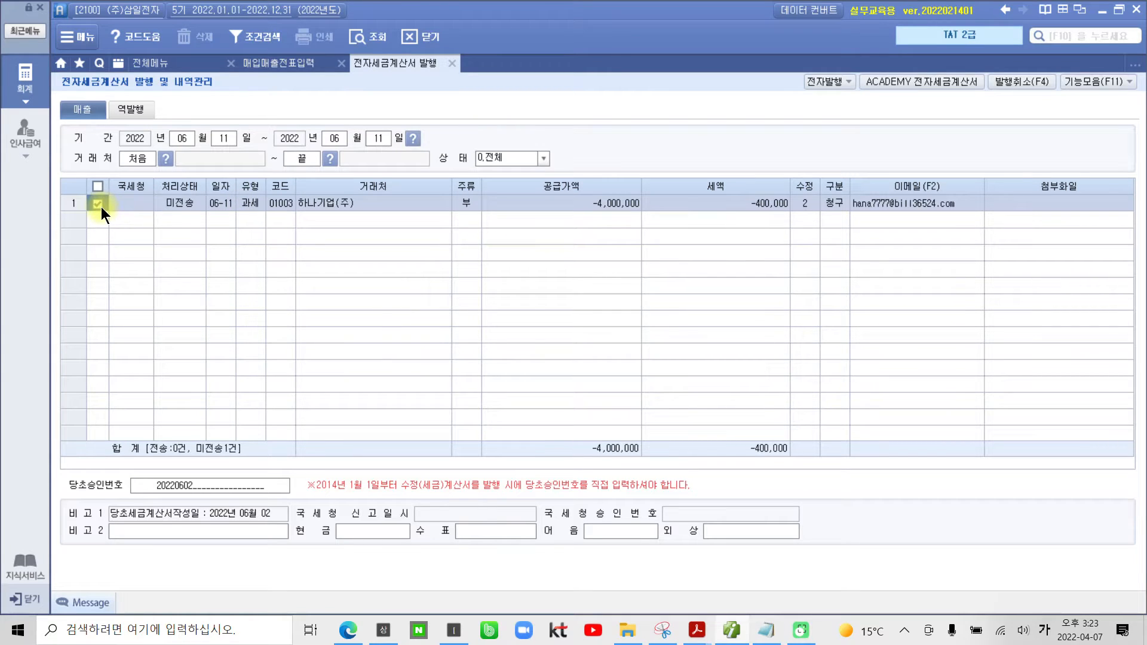
Step: Issue the checked 하나기업(주) correction invoice electronically, accepting the prefilled login and confirming the 전자 수정세금계산서
click(817, 78)
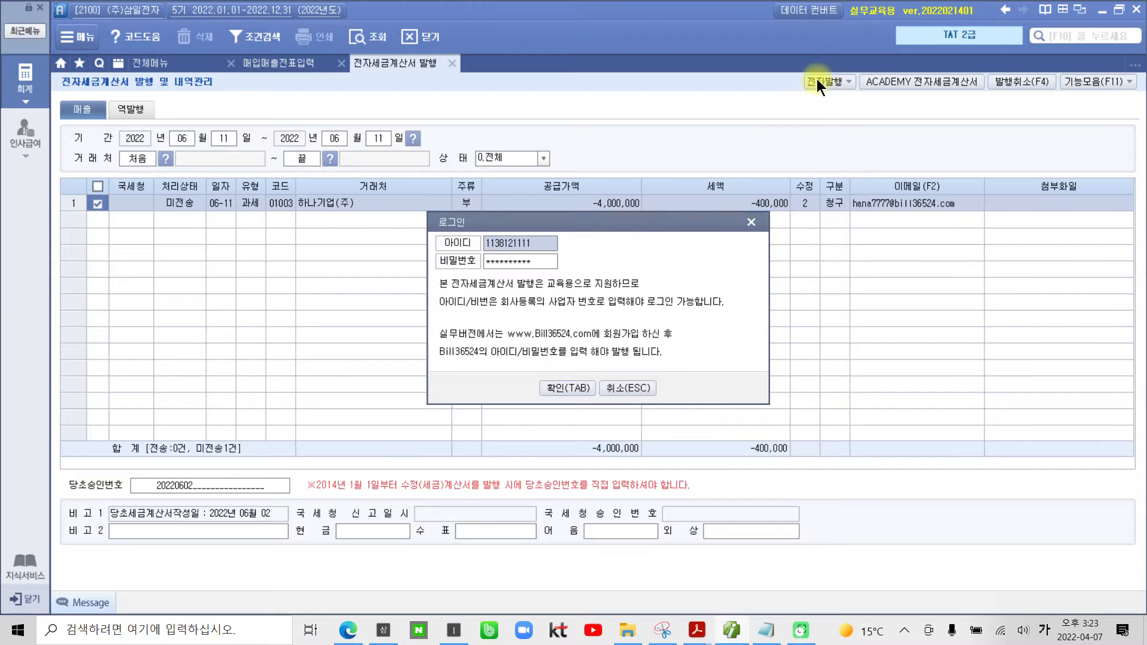
click(567, 389)
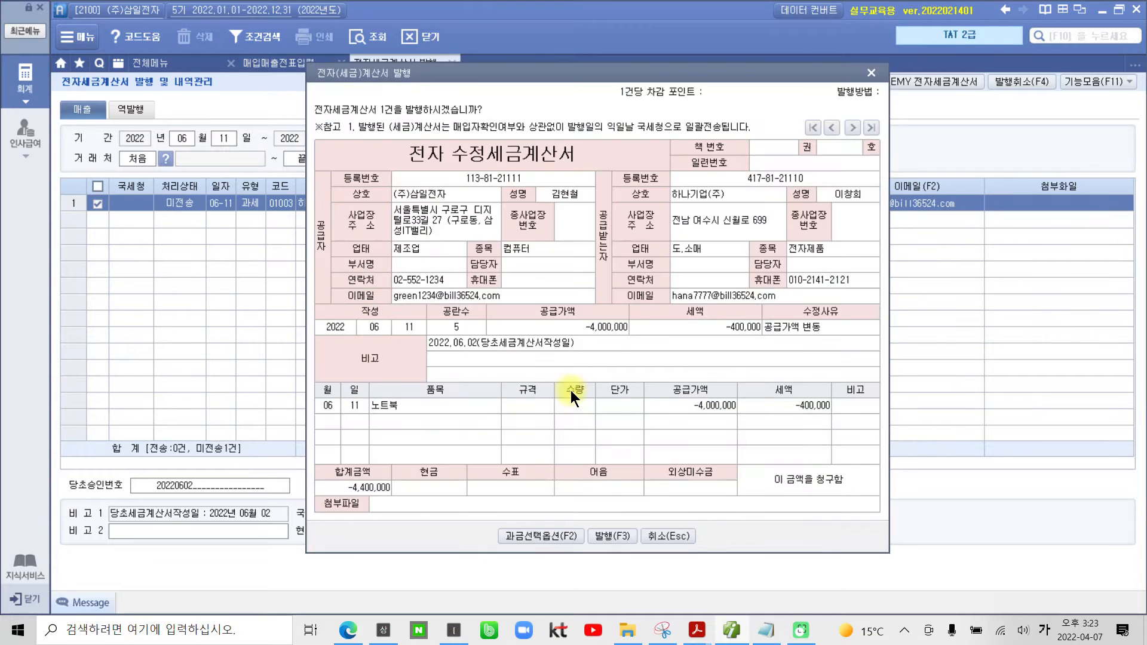
click(599, 536)
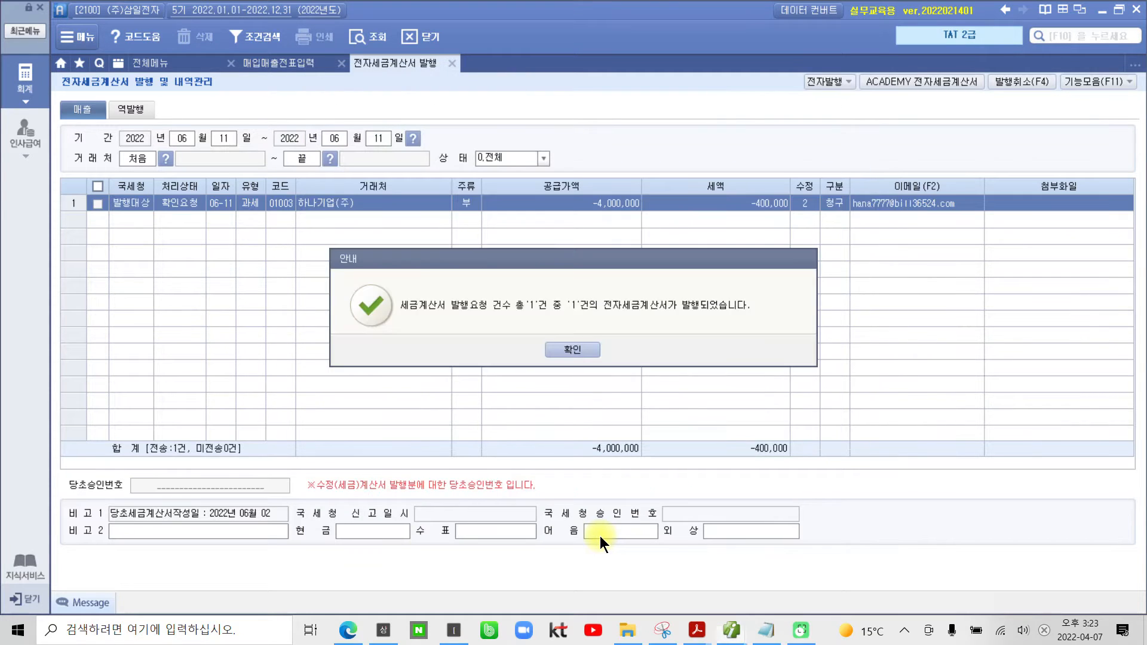
click(584, 357)
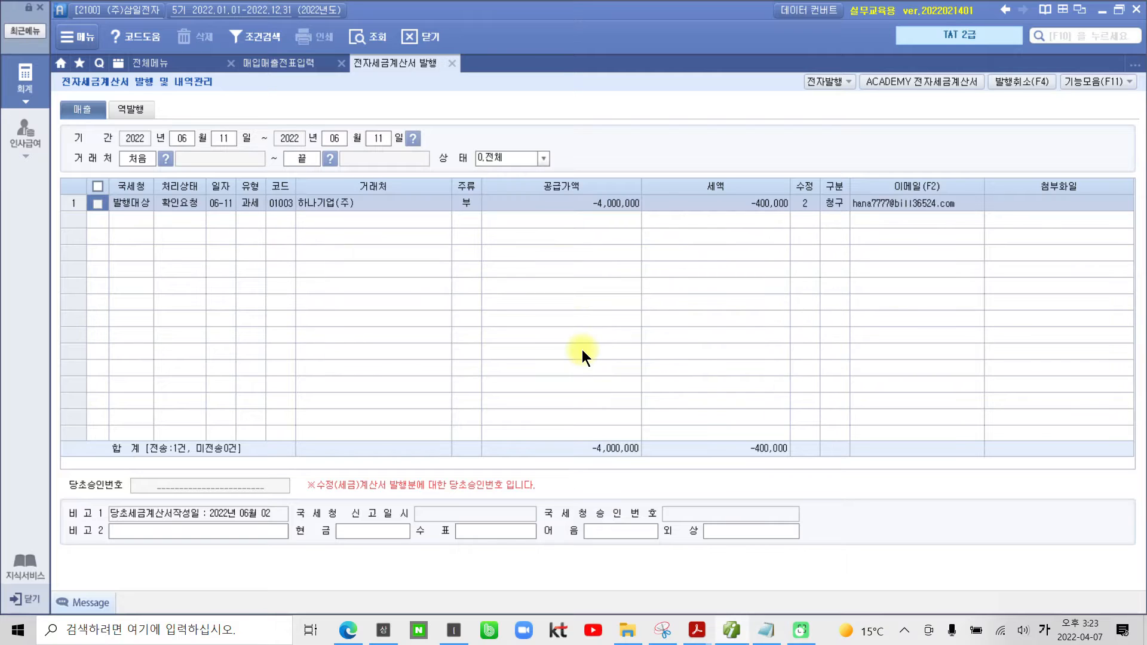
Step: Log in to ACADEMY 전자세금계산서 with the prefilled account and list the 미전송 sales invoices for 2022-06-11
click(926, 84)
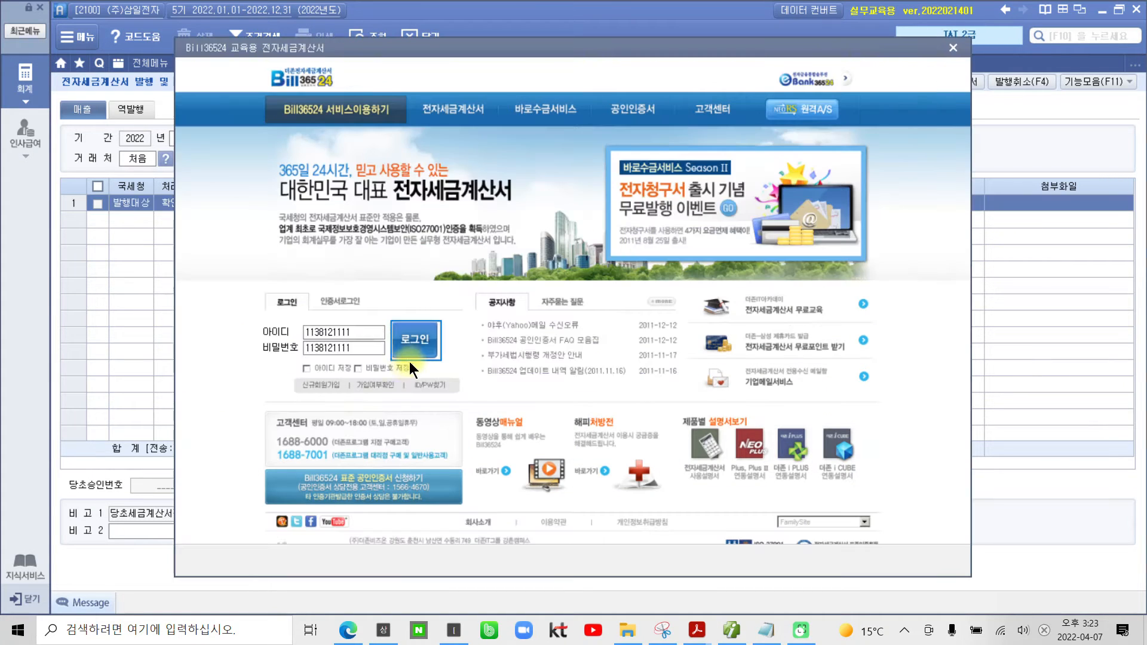
click(410, 356)
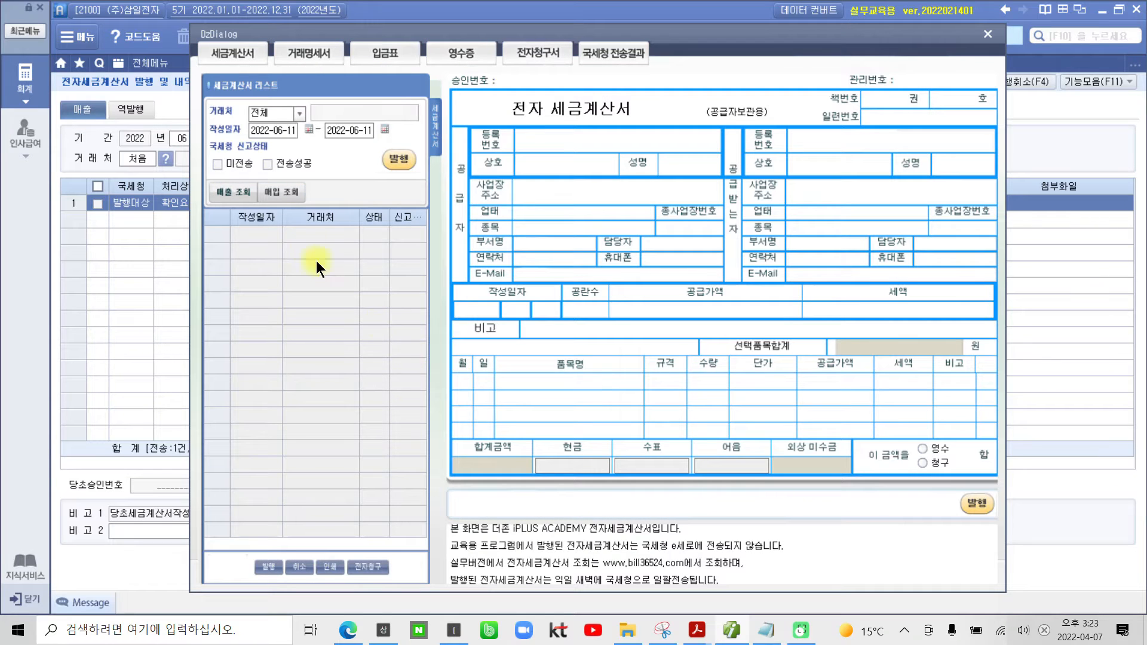
click(235, 194)
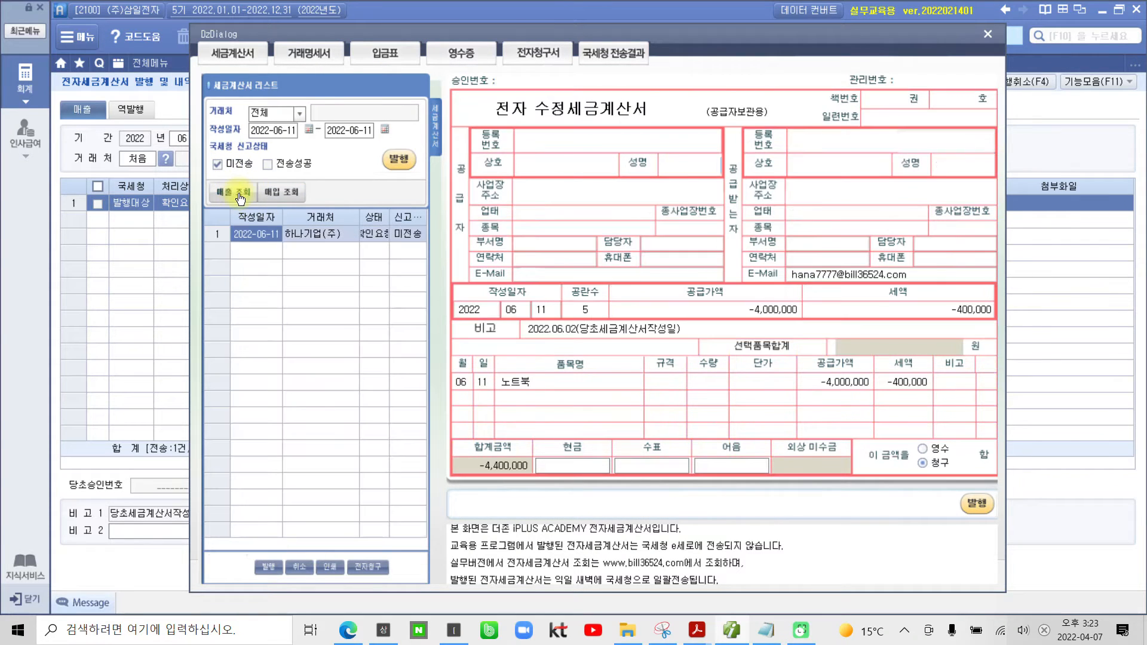
Step: Issue the listed 하나기업(주) correction invoice and close the educational Bill36524 window
click(404, 163)
click(572, 352)
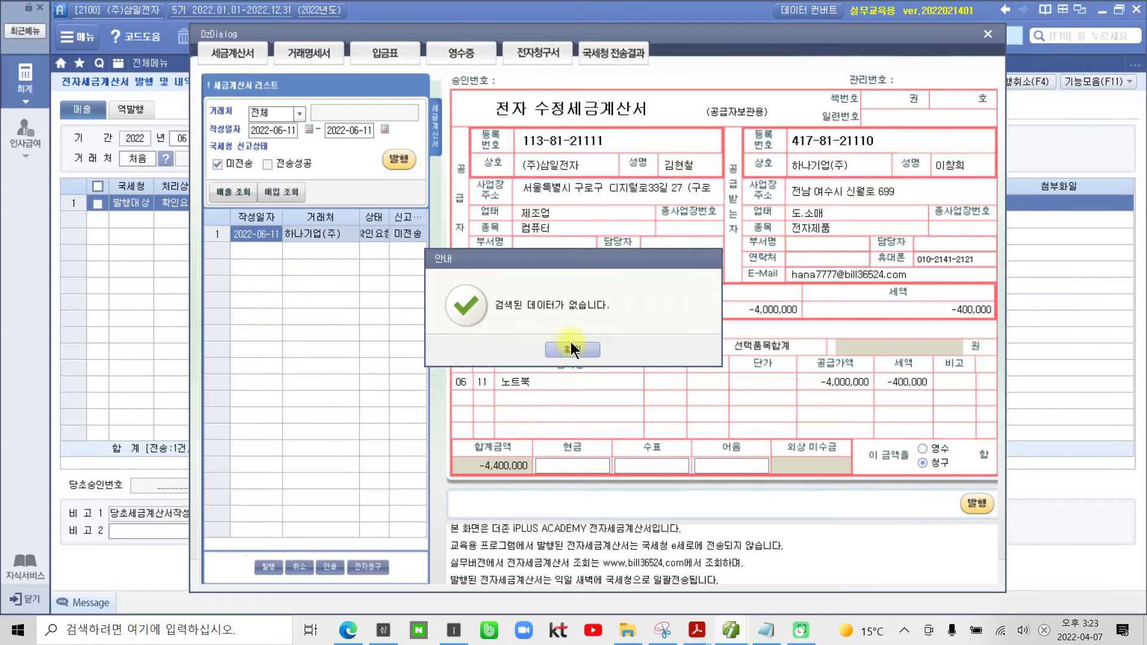
click(583, 349)
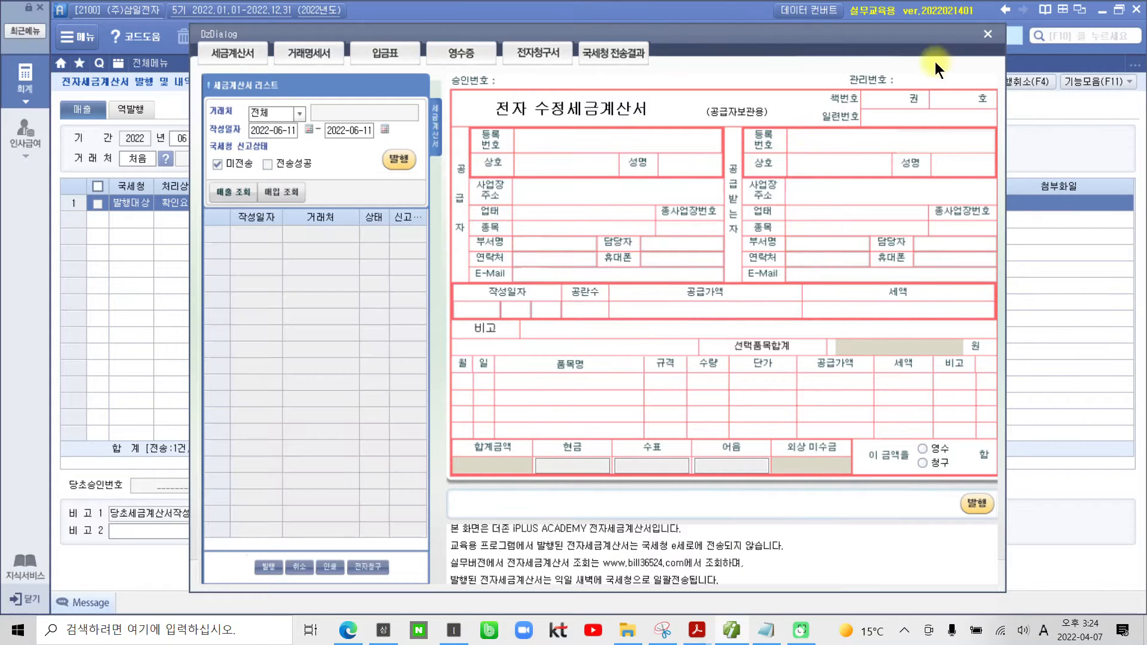
click(988, 35)
Step: Close the issuing screen, reload the June 11 vouchers in 매입매출전표입력 and check the 노트북 correction's 전자세금 field
click(454, 67)
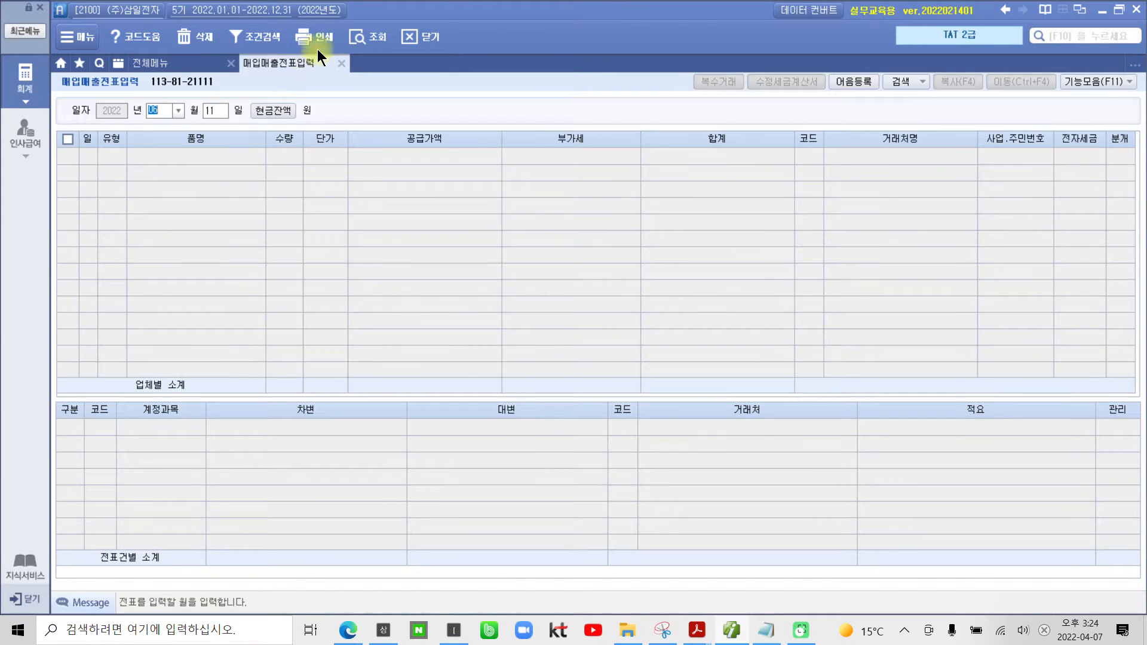
click(364, 35)
click(1069, 153)
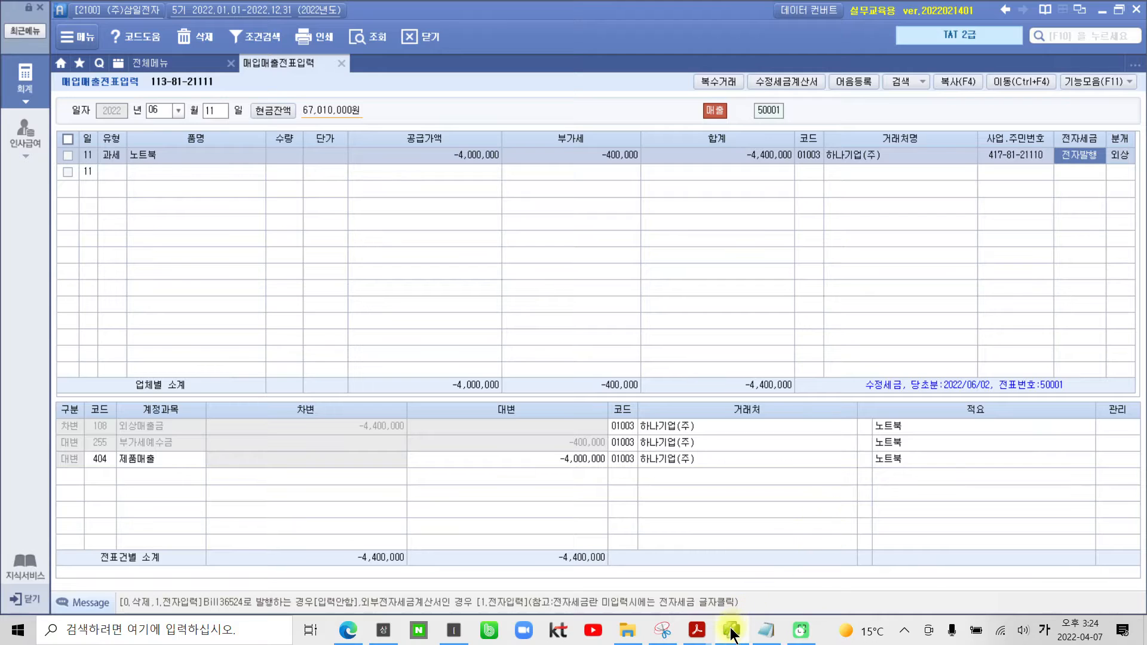
Step: Switch to the "02부 2장(191~272)" PDF in Acrobat Reader and read the 수행과제 풀이 steps for 공급가액 변동
mouse_move(697, 635)
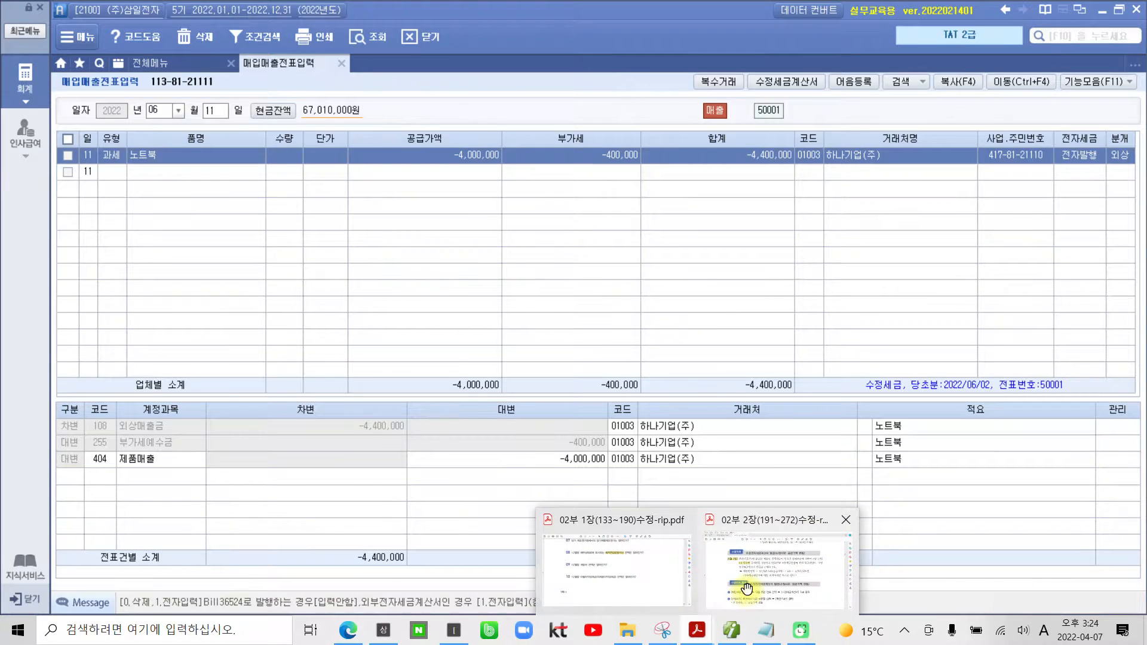
click(771, 538)
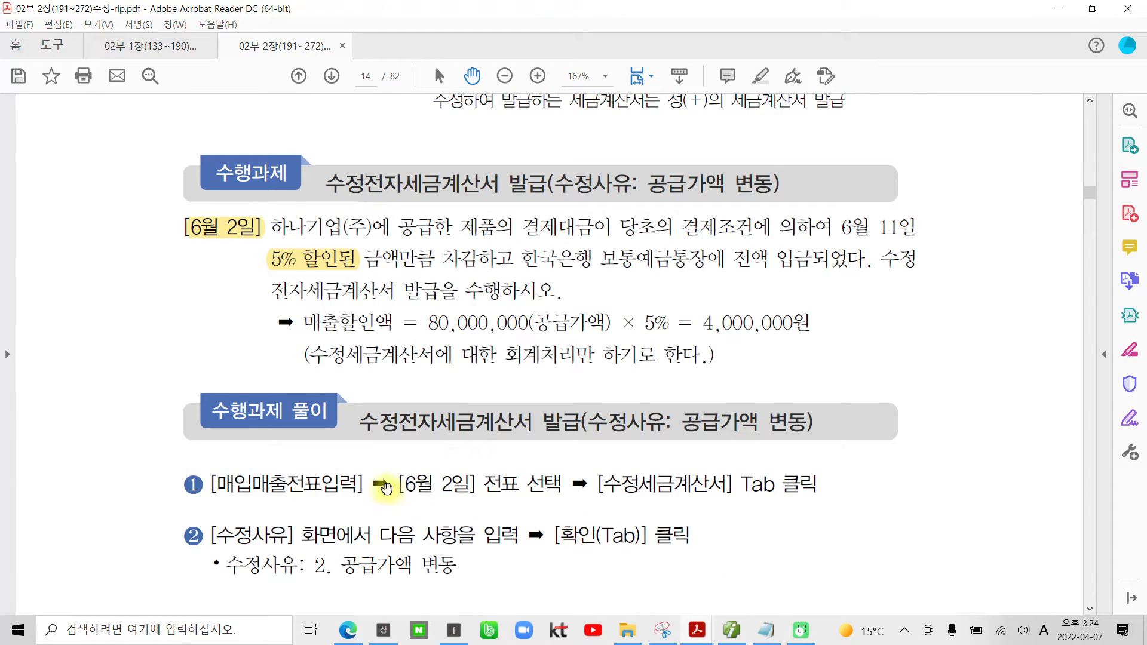
scroll(384, 487, down, 2)
scroll(385, 486, down, 2)
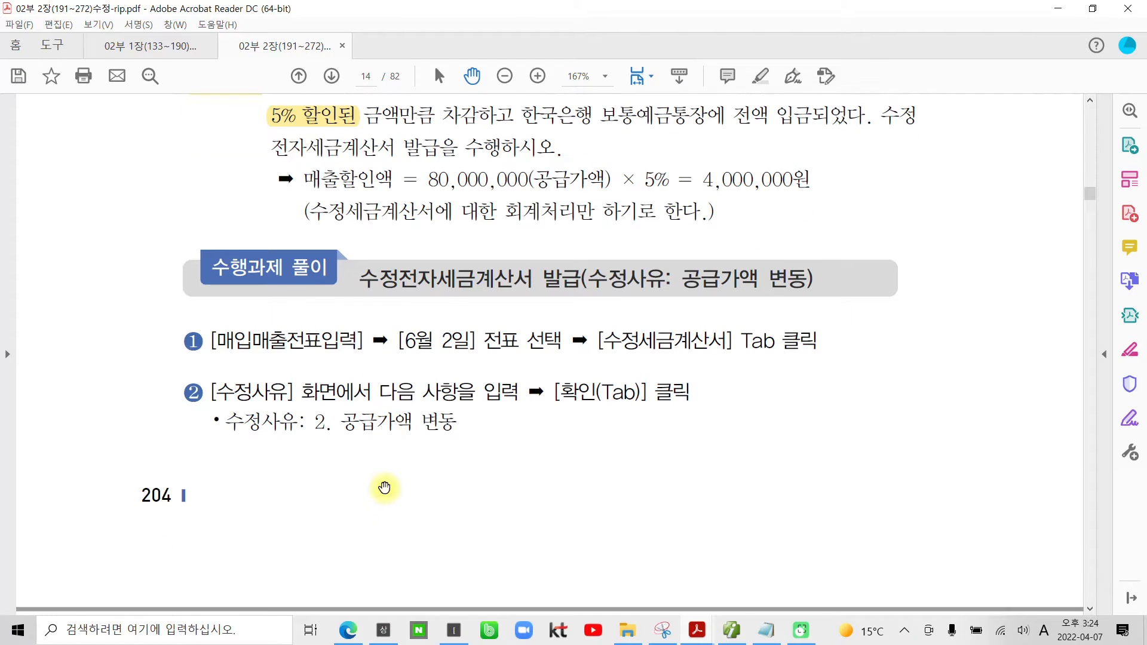
scroll(384, 487, down, 2)
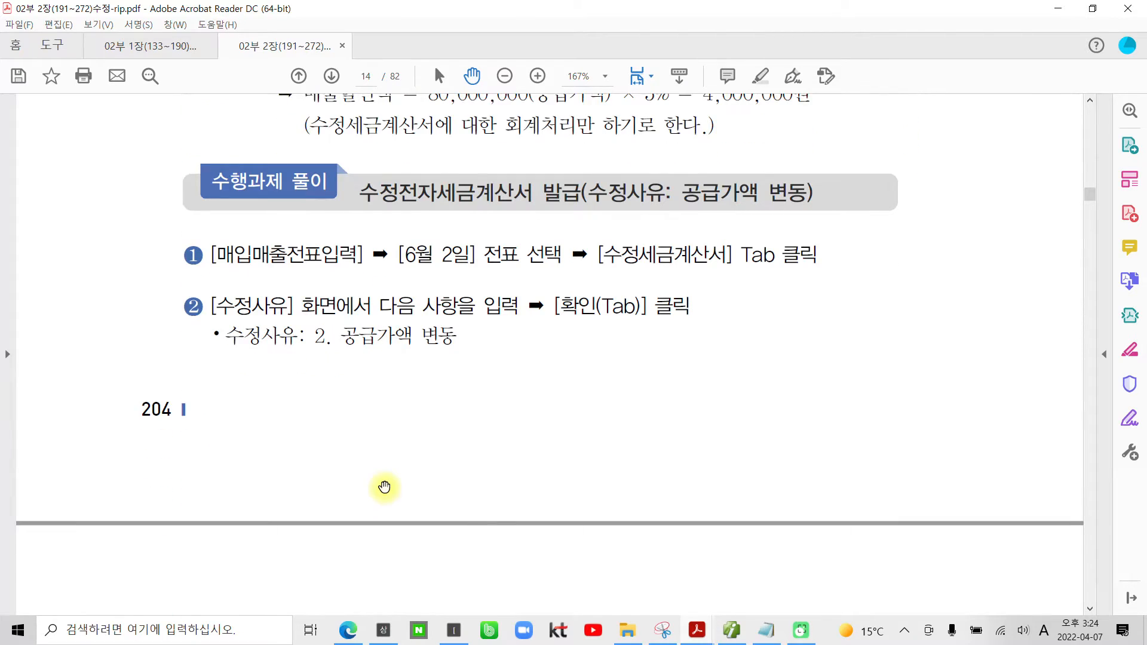
scroll(384, 487, down, 5)
scroll(384, 487, down, 5)
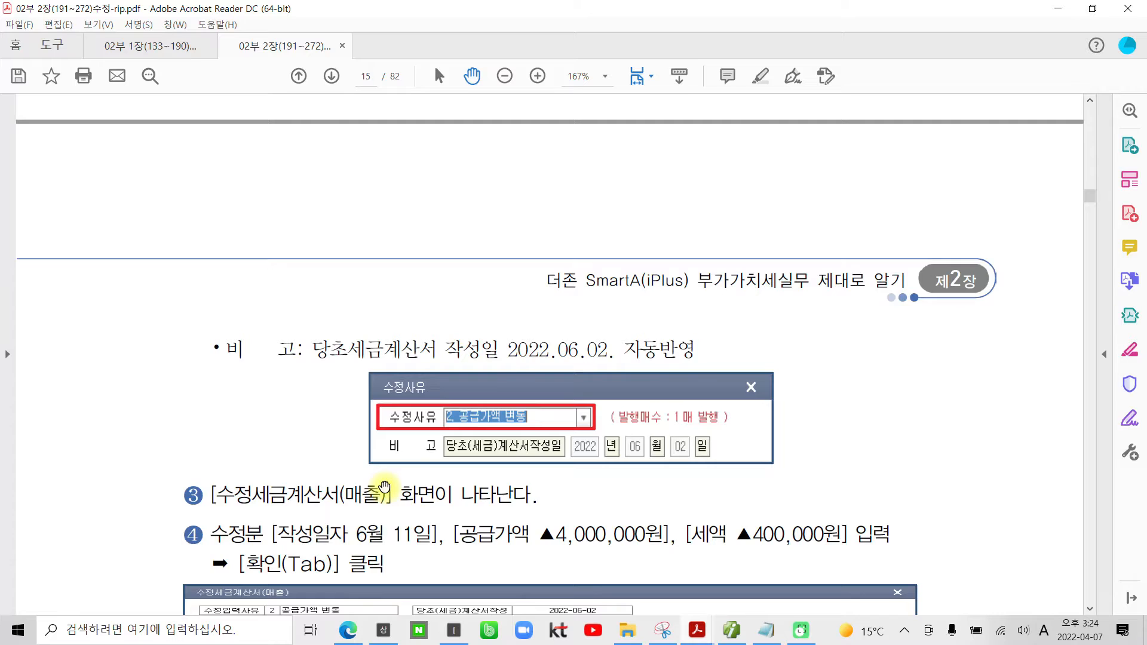
Step: Read through the rest of the 공급가액 변동 solution and the 환입 수행과제 for the June 3 (주)한림사 sale
scroll(384, 486, down, 6)
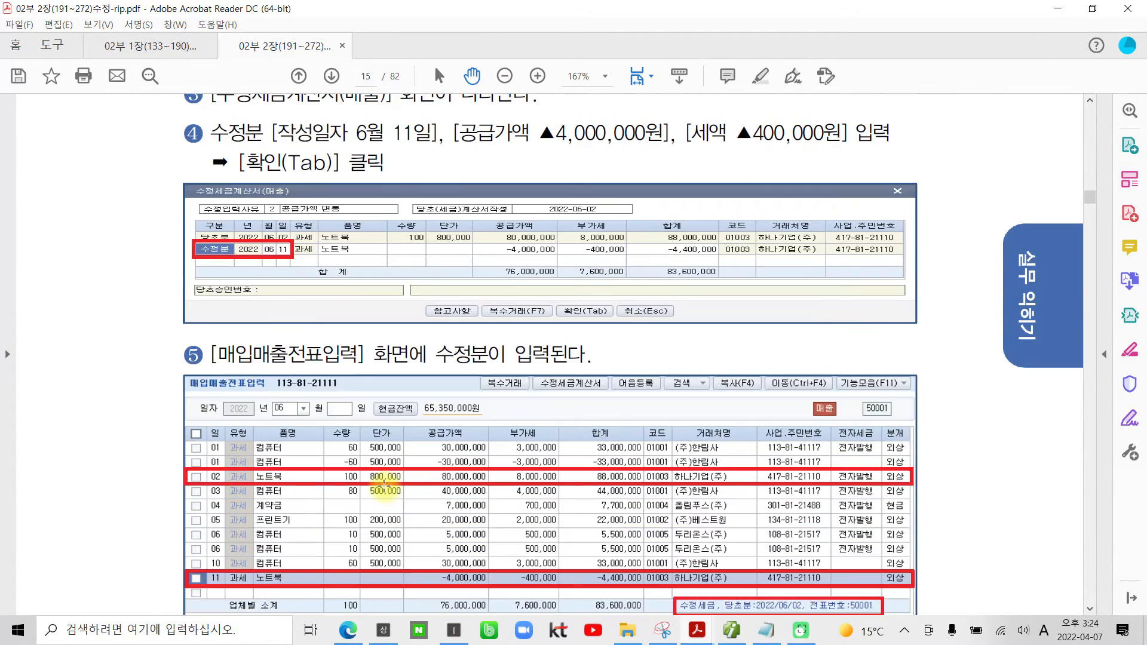
scroll(384, 487, down, 4)
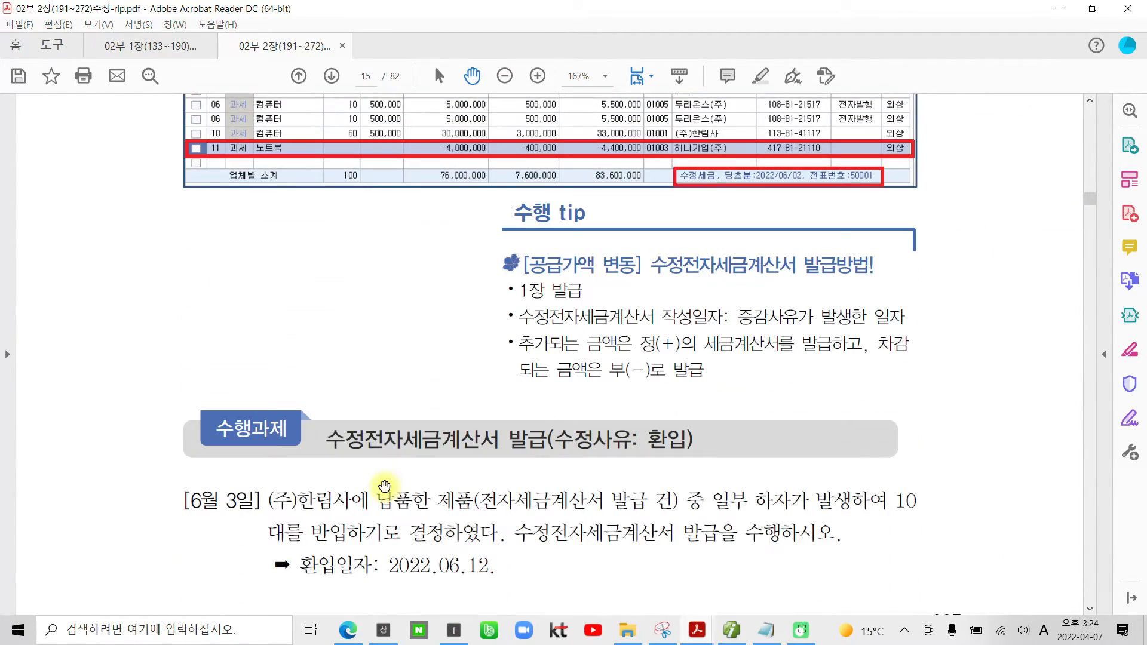
scroll(385, 487, down, 1)
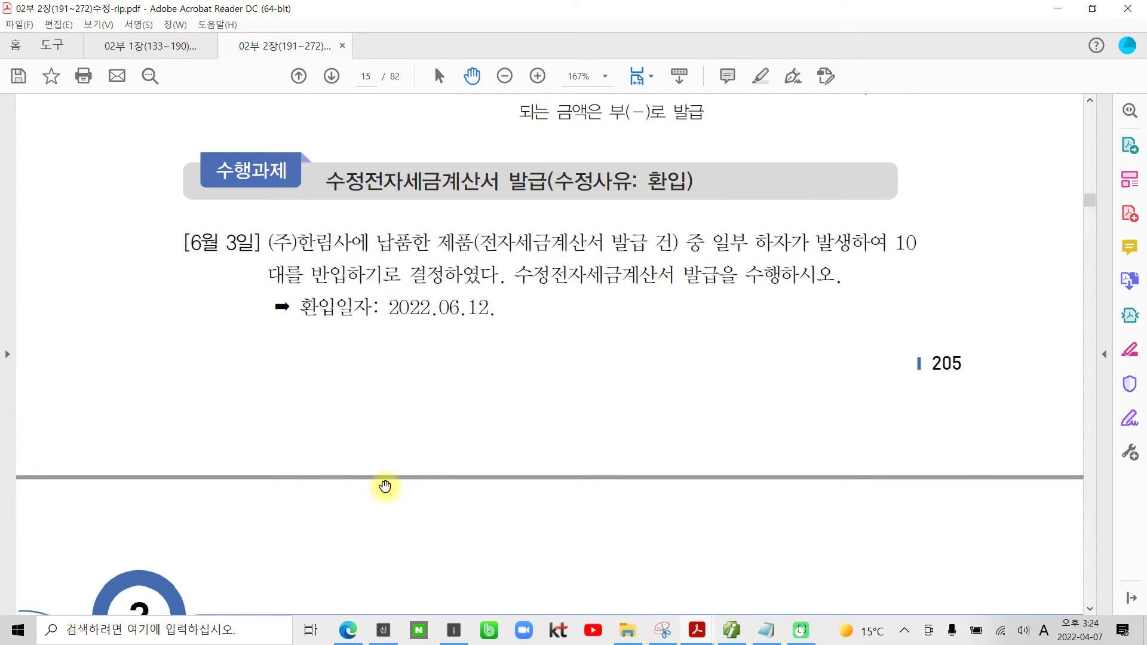
mouse_move(168, 226)
mouse_down()
mouse_move(206, 257)
mouse_move(263, 268)
mouse_up()
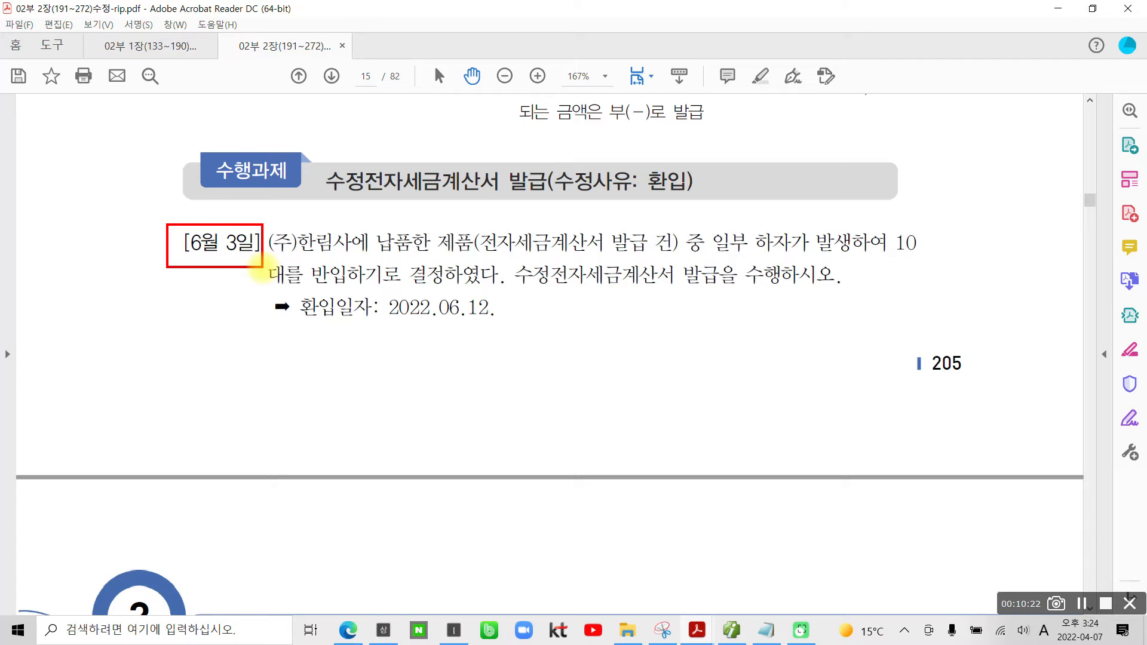
mouse_move(358, 272)
mouse_down()
mouse_move(238, 340)
mouse_move(304, 376)
mouse_move(342, 372)
mouse_move(333, 402)
mouse_move(410, 404)
mouse_move(457, 421)
mouse_move(418, 478)
mouse_up()
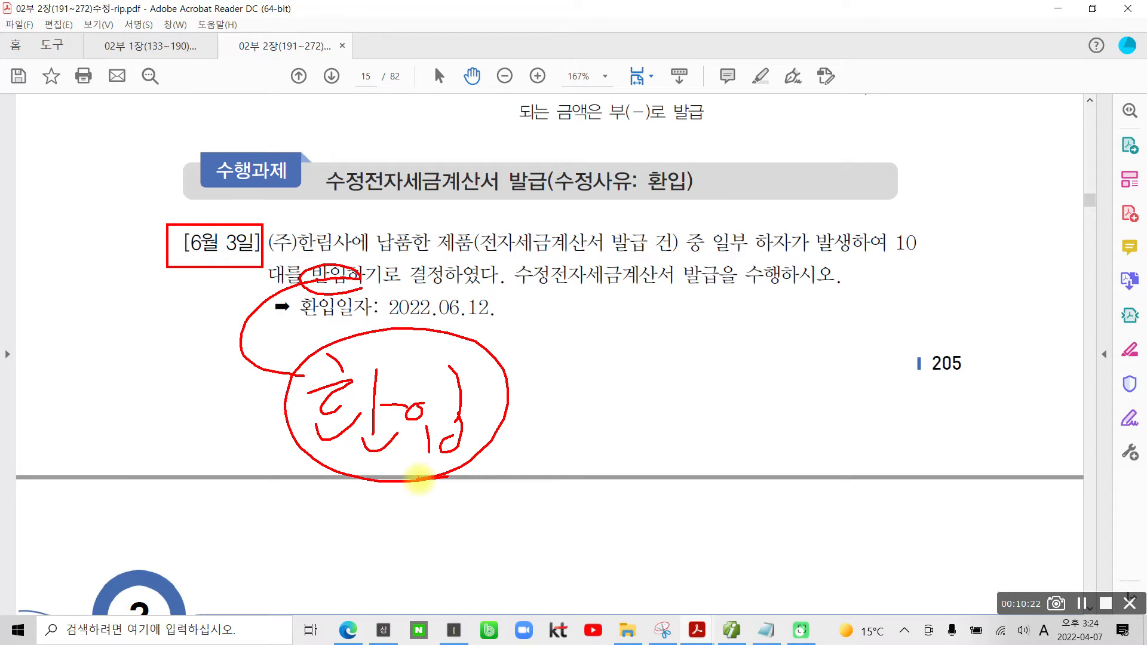
key(Escape)
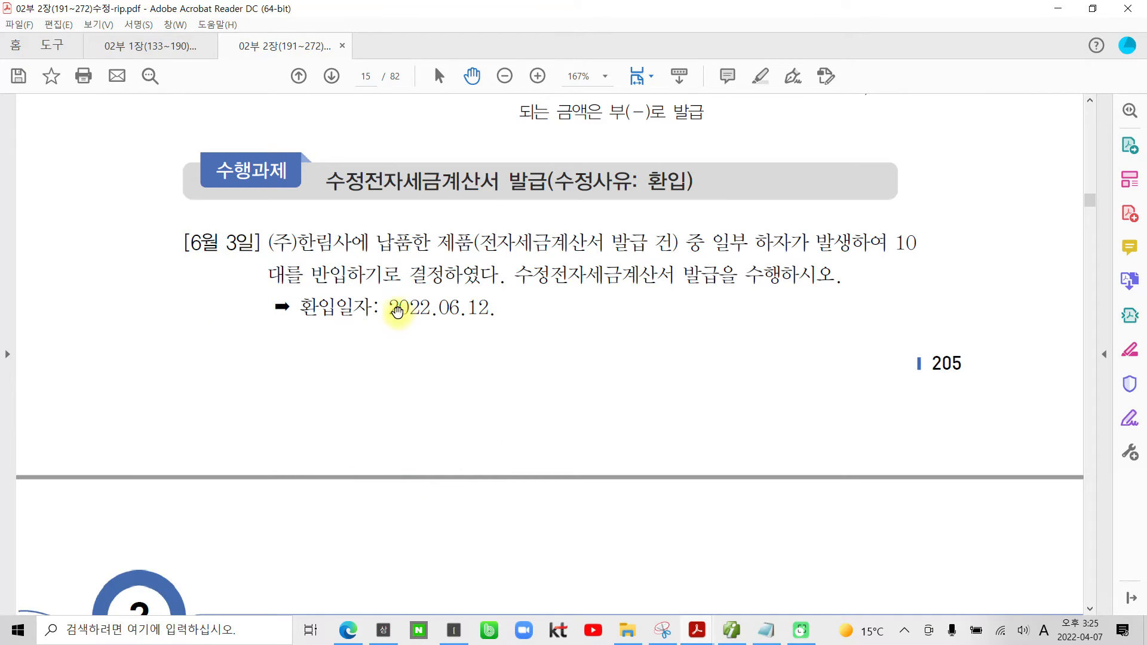
Step: Highlight the return date 2022.06.12. and the quantity 10 in the 환입 task text
drag(391, 307, 493, 310)
right_click(485, 319)
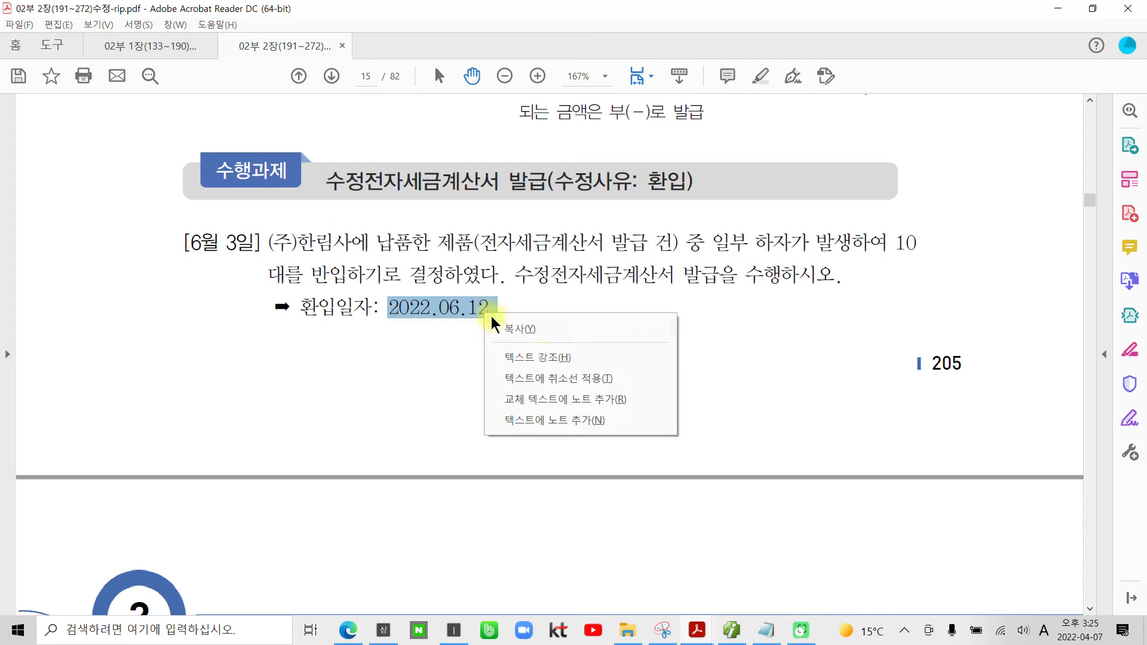
click(537, 357)
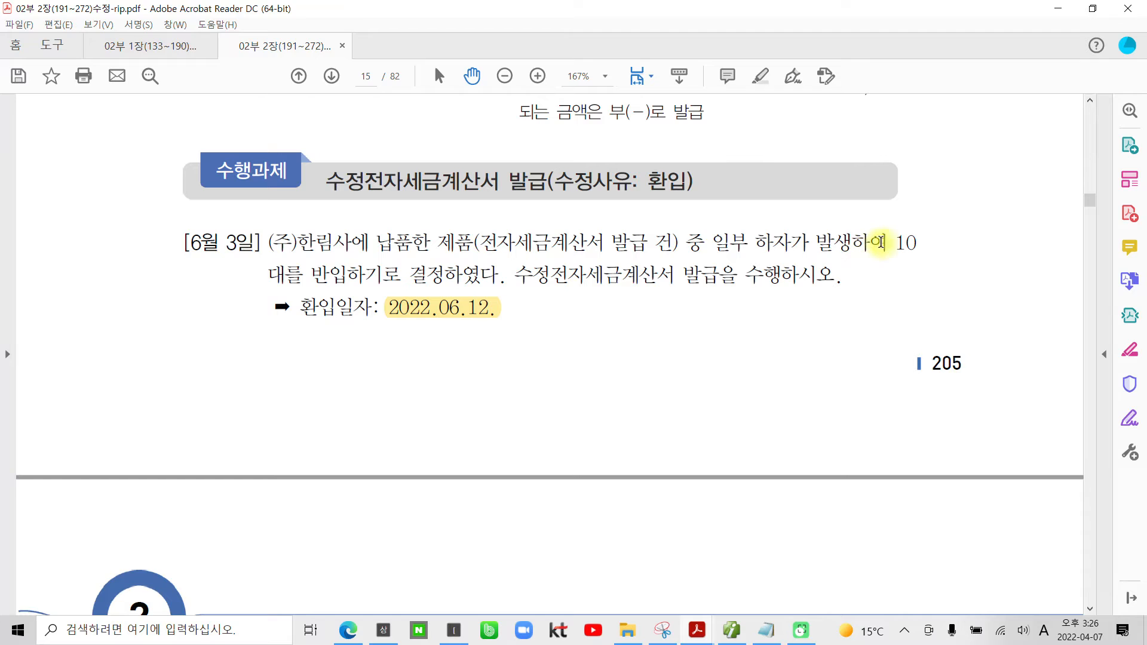
drag(885, 242, 917, 243)
right_click(912, 243)
click(947, 288)
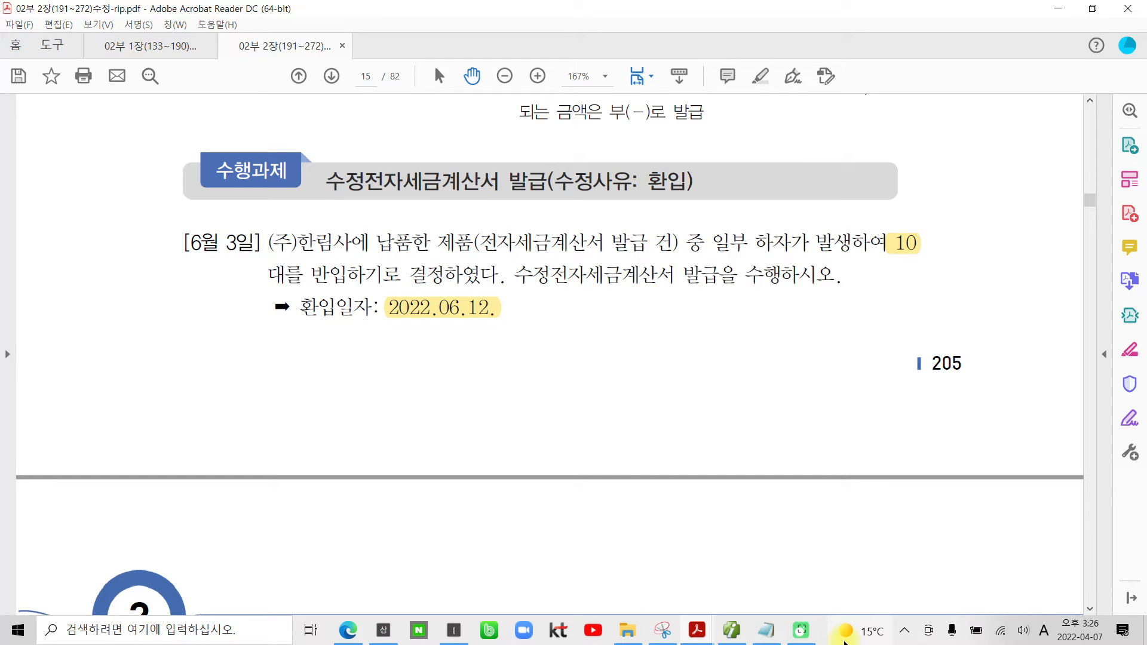
Step: Switch to 더존 iPlus, load the June 3 vouchers in 매입매출전표입력 and check the (주)한림사 컴퓨터 sale
mouse_move(733, 637)
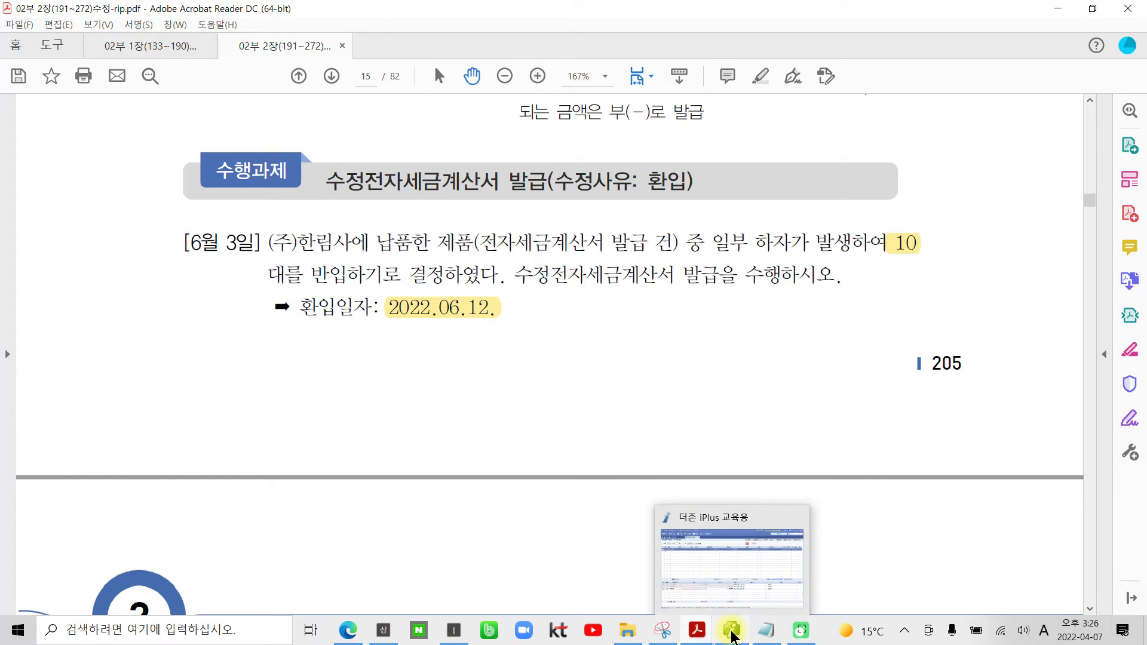
click(732, 634)
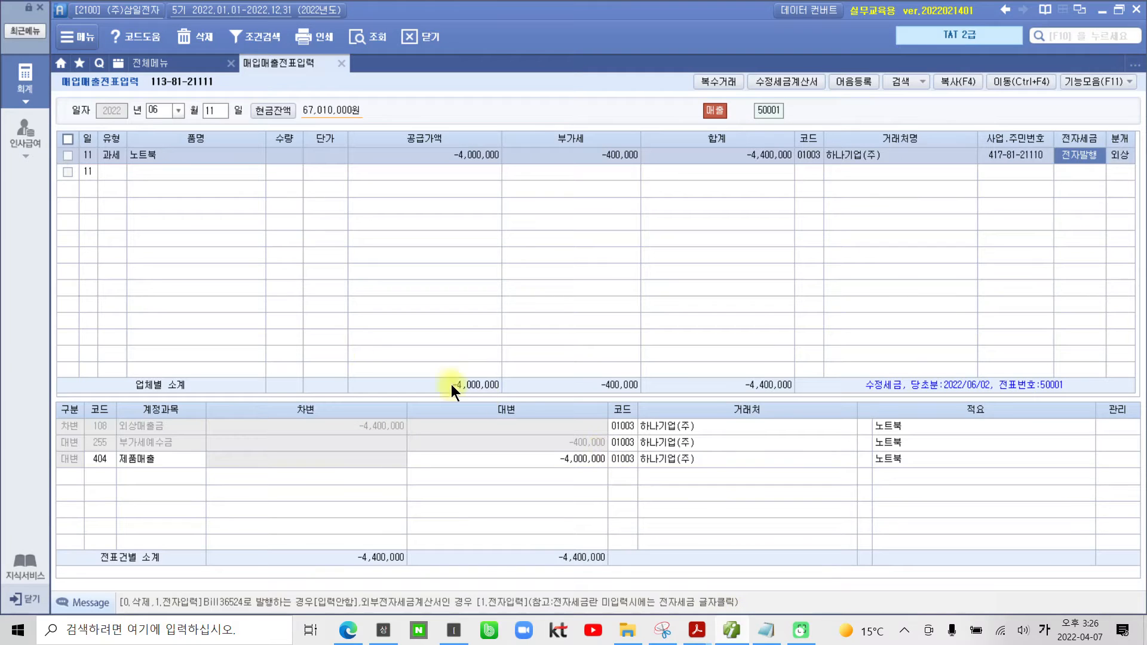
click(208, 106)
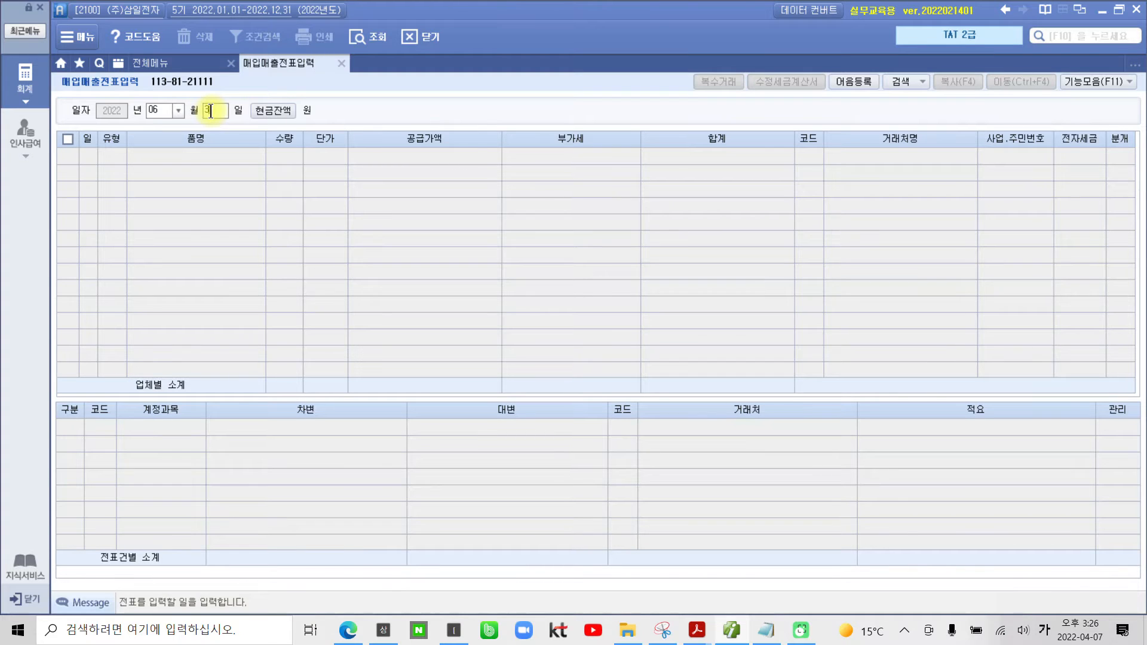
key(Return)
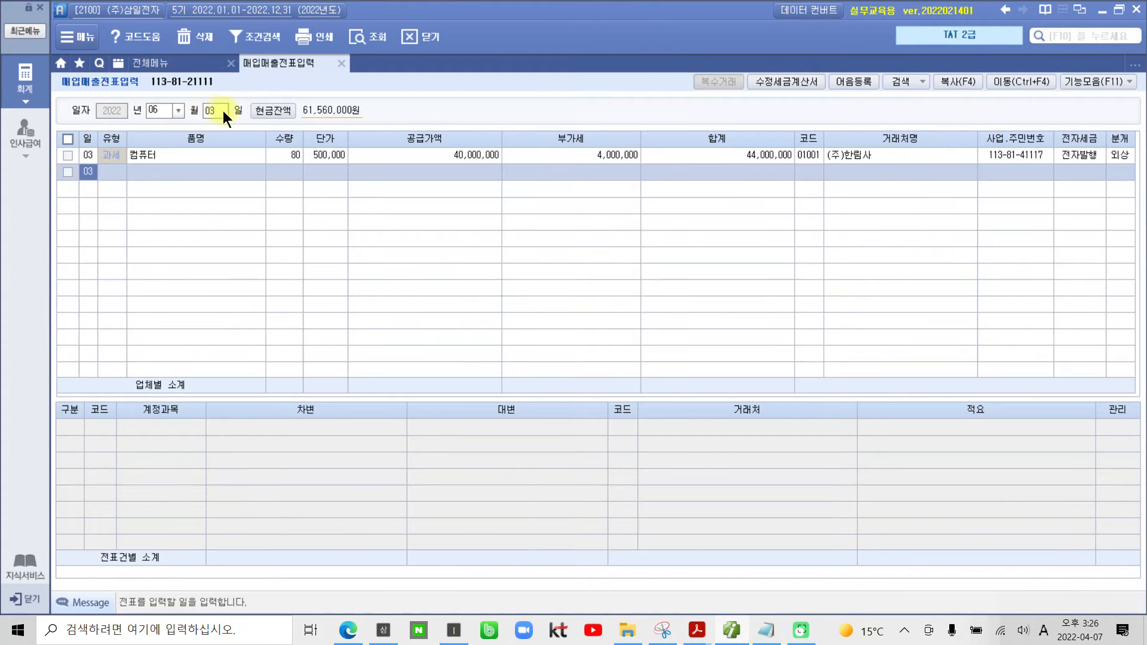
click(819, 157)
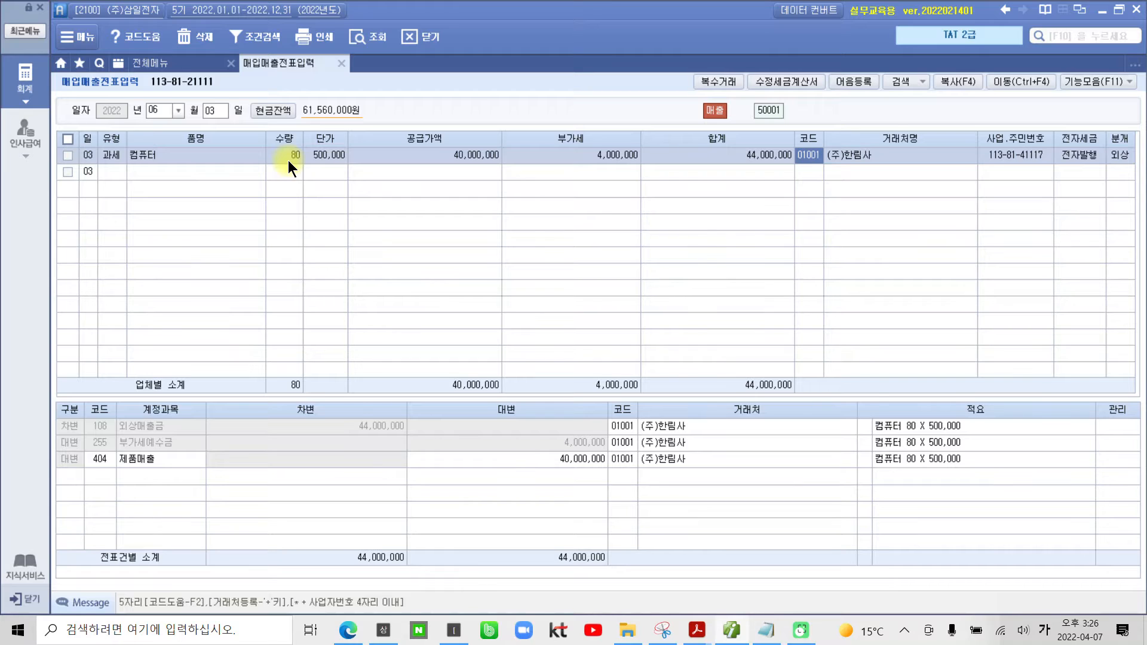
click(69, 156)
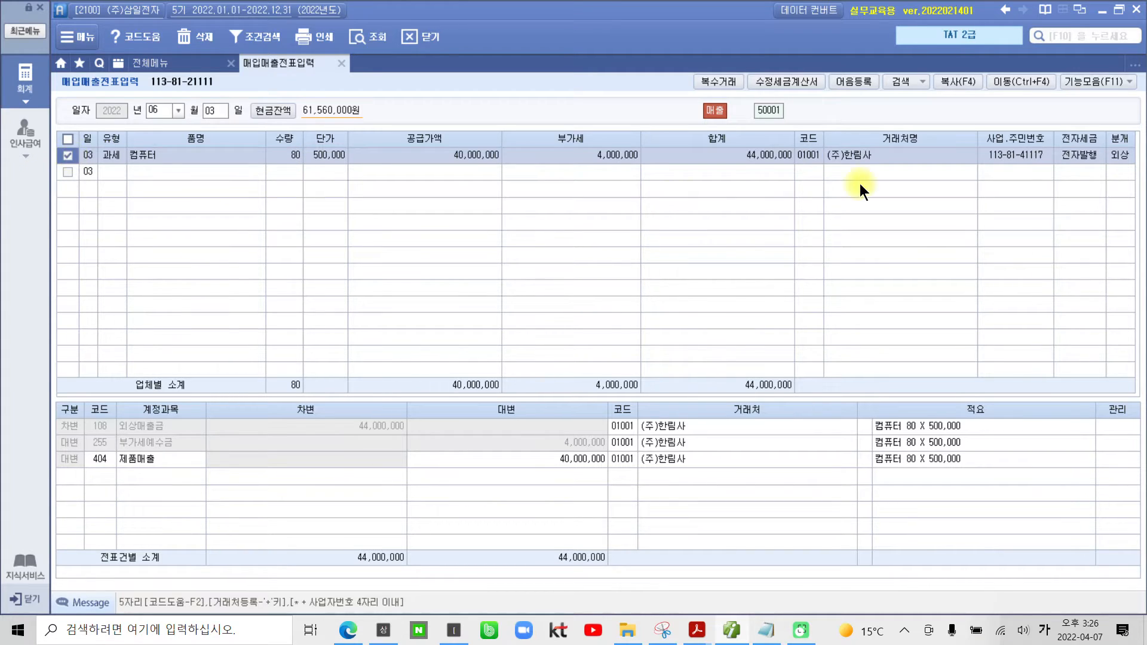
Step: Start a 수정세금계산서 for the checked sale with 수정사유 "3. 환입" and confirm the reason
click(778, 81)
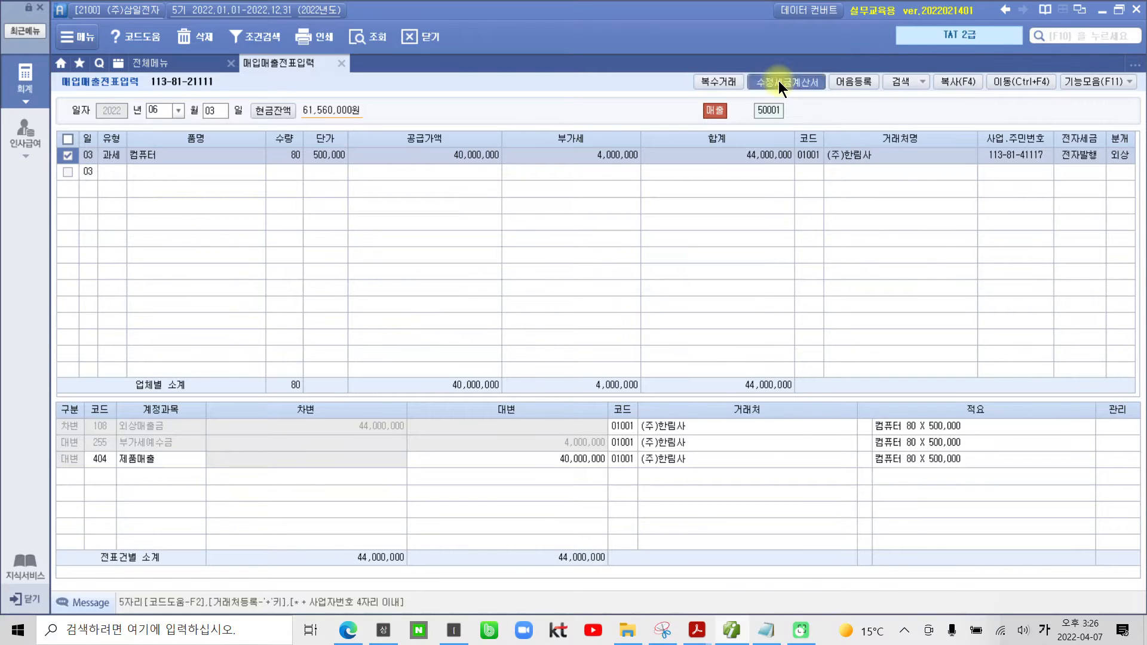
click(552, 169)
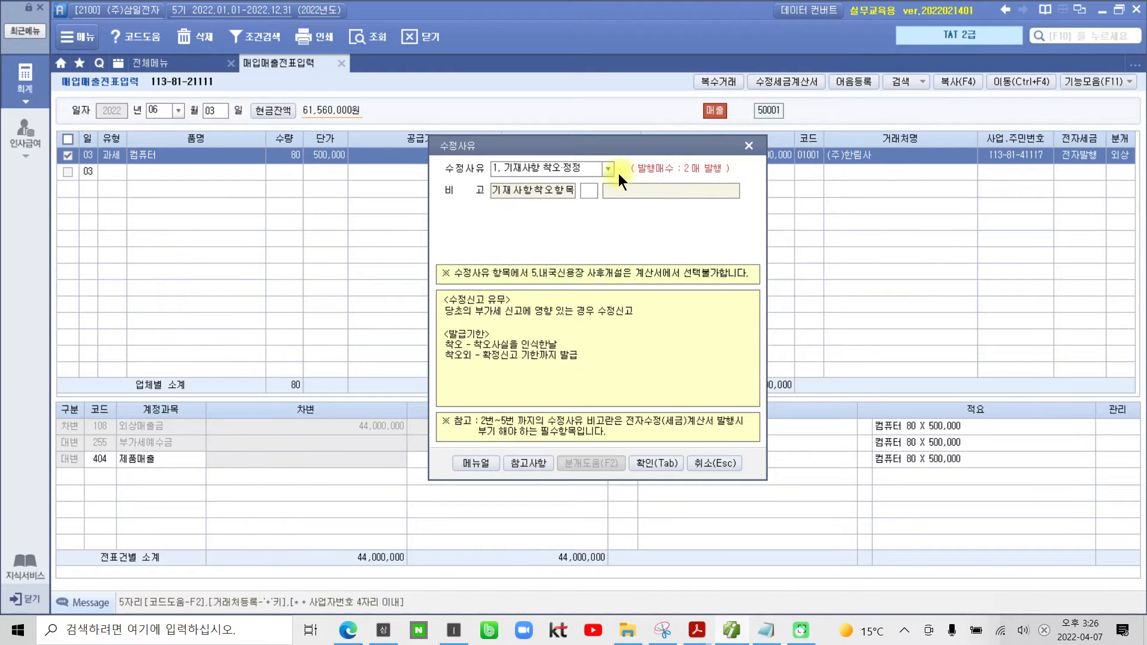
click(608, 168)
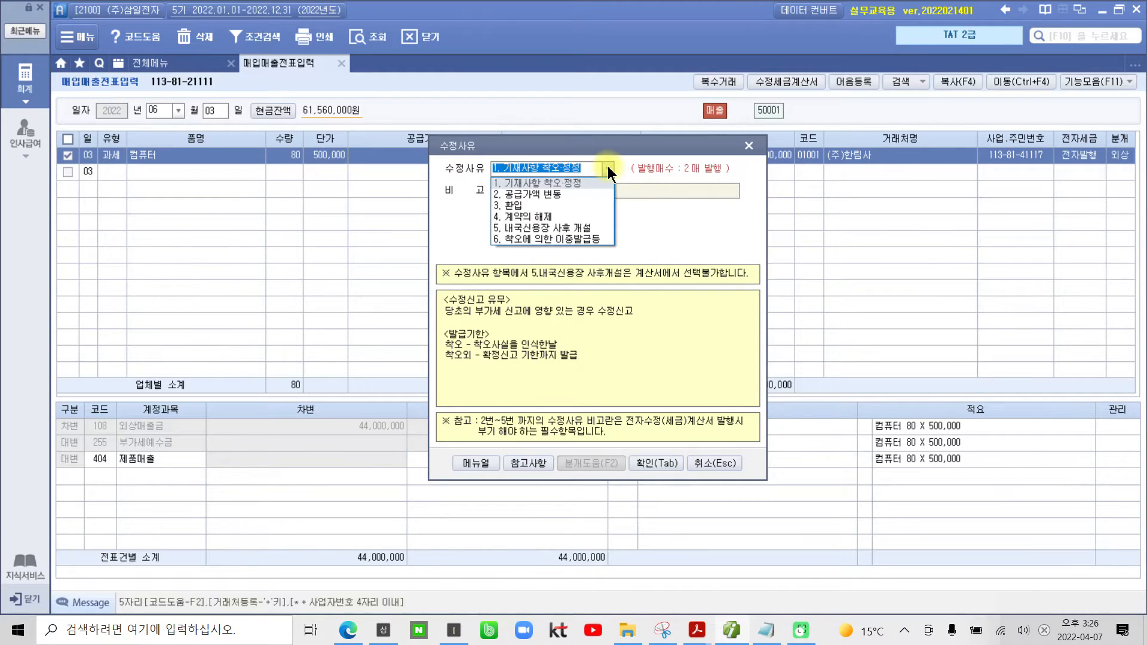
click(517, 205)
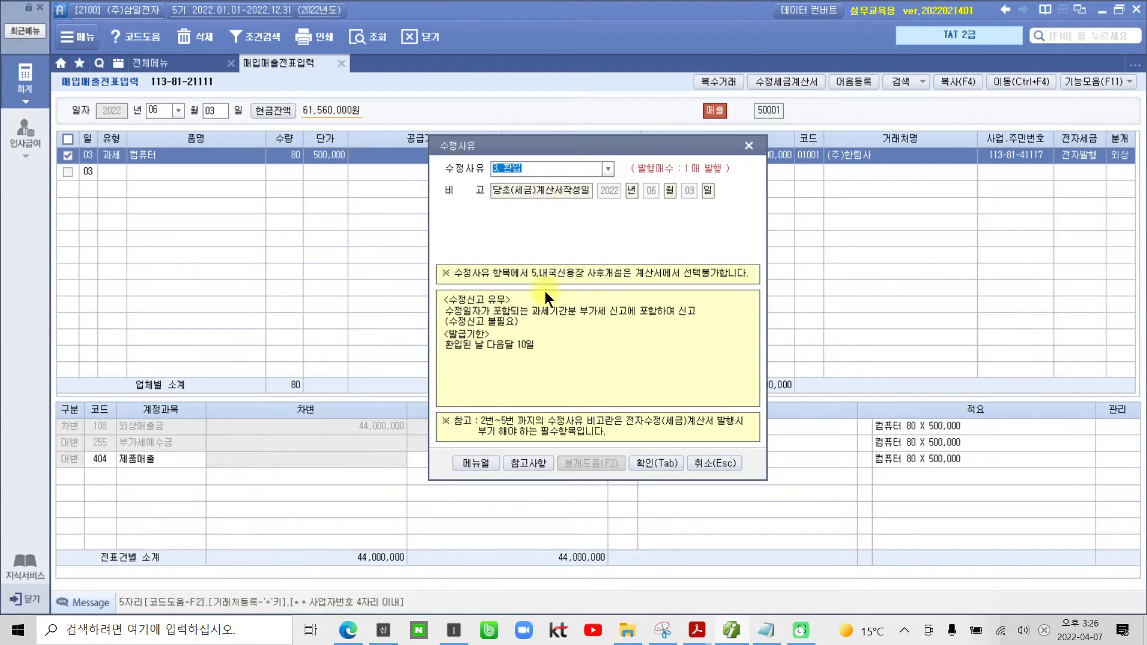
click(647, 463)
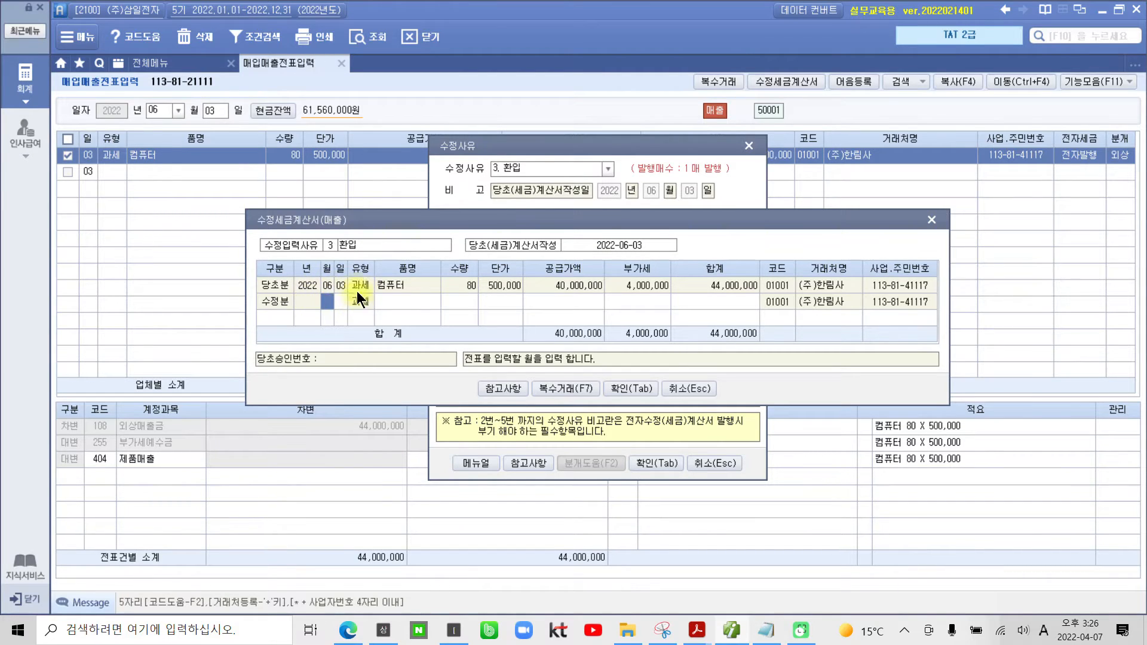
Step: Consult the 참고사항 summary of correction reasons for the 환입 작성월일 rule and close it
click(496, 385)
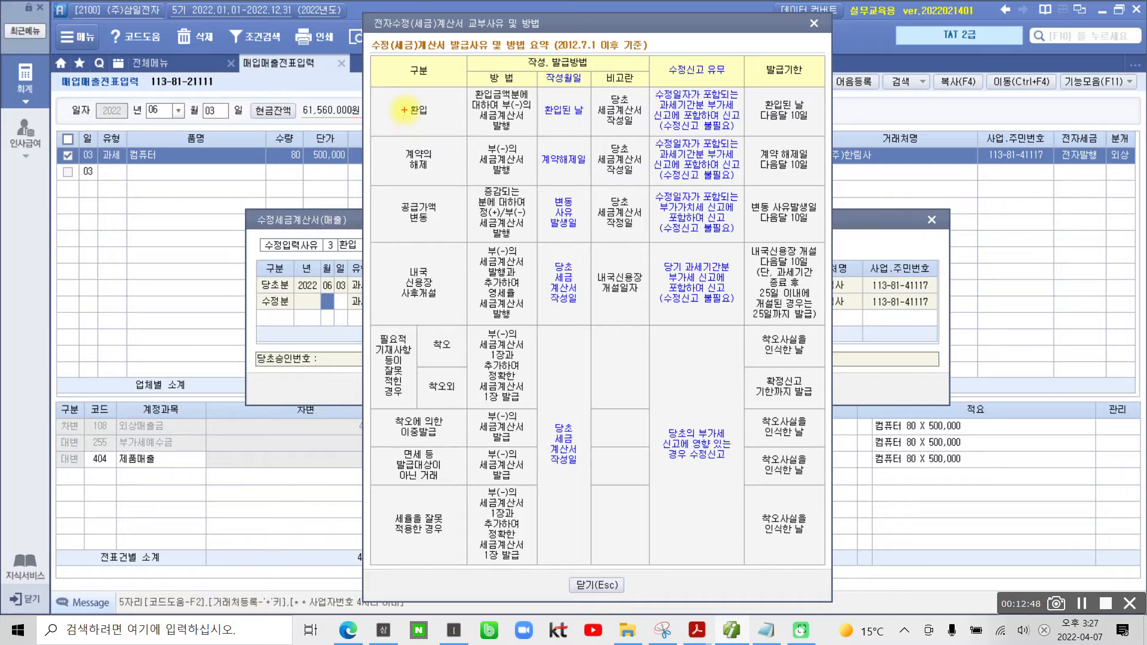
drag(404, 97, 429, 123)
drag(539, 120, 586, 119)
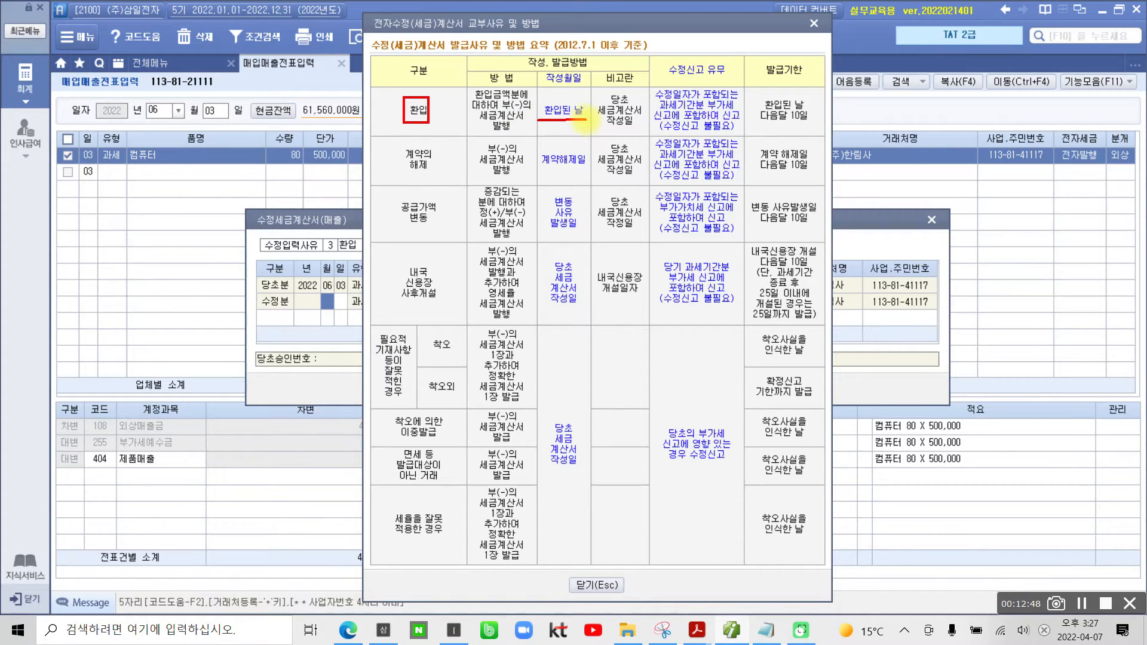
key(Escape)
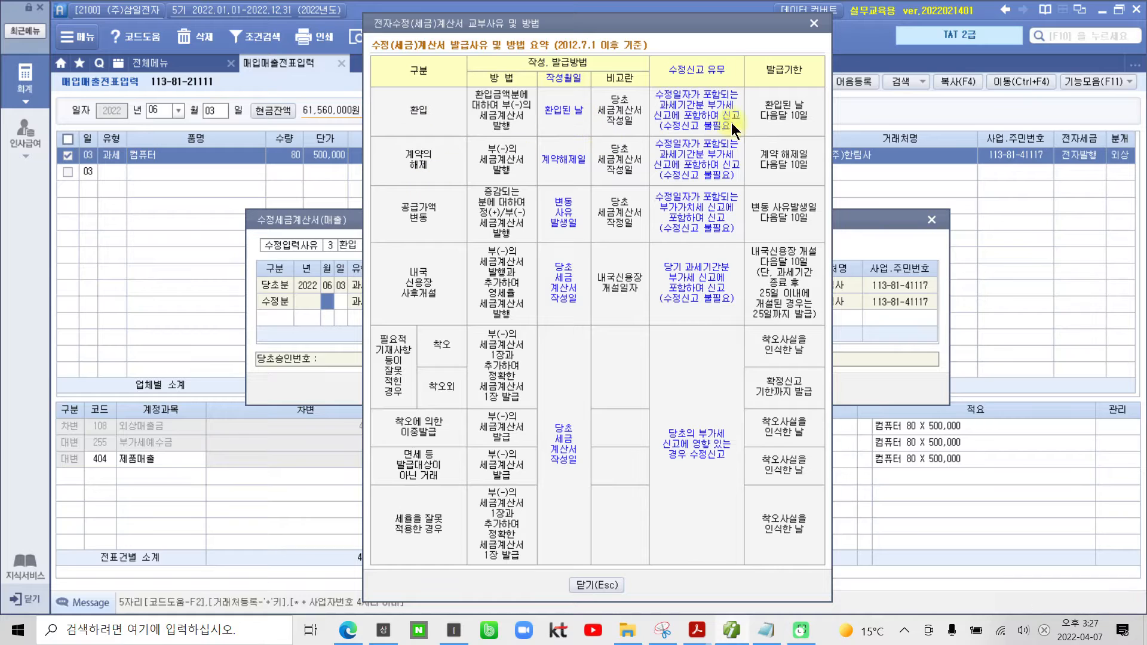
click(814, 24)
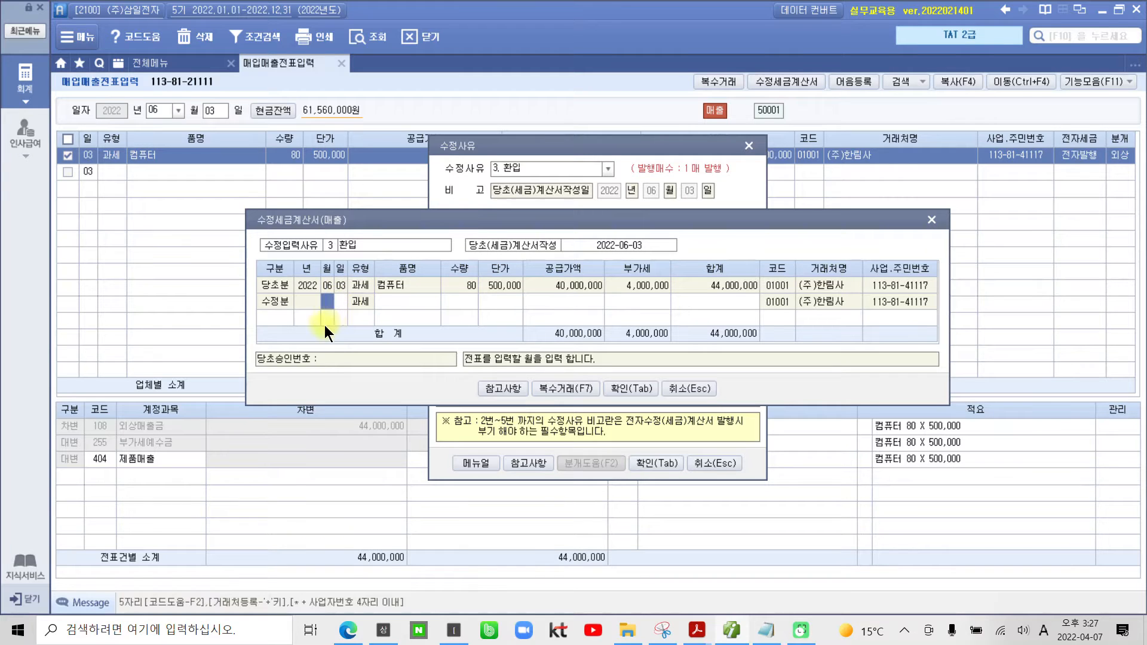
Step: Date the 수정분 line June 12 and fill in 컴퓨터 as its 품명
text(06)
key(Return)
text(12)
key(Return)
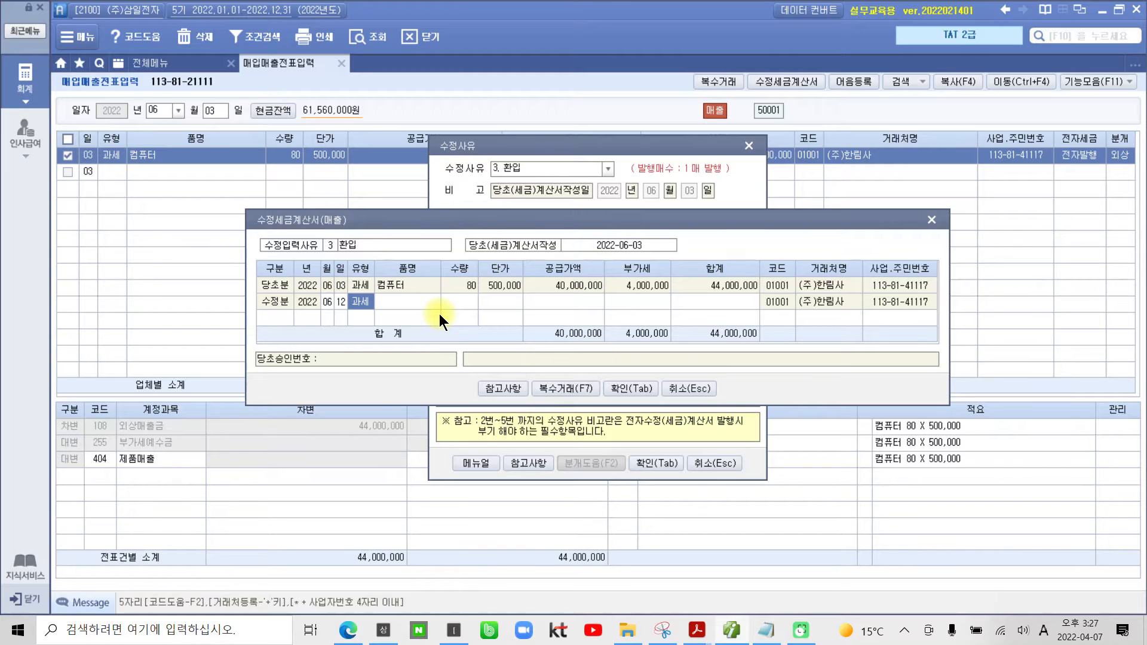
key(Return)
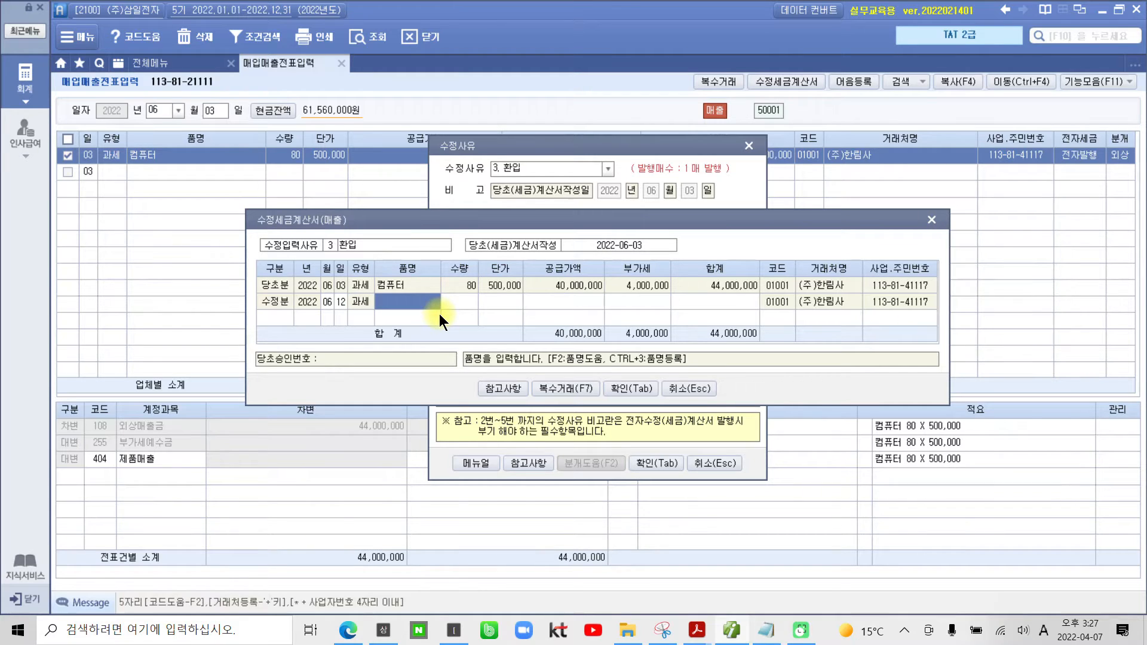
key(Return)
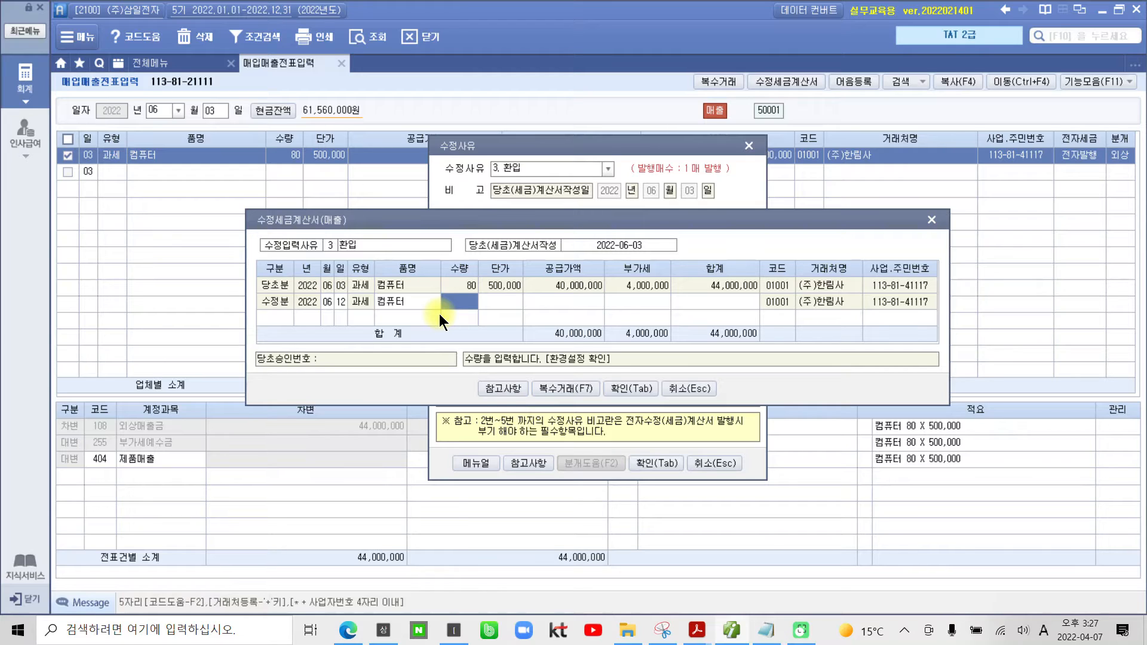
Step: Set the 수정분 line's 수량 to -10 and 단가 to 500,000, then confirm the corrected invoice entry
text(-10)
key(Return)
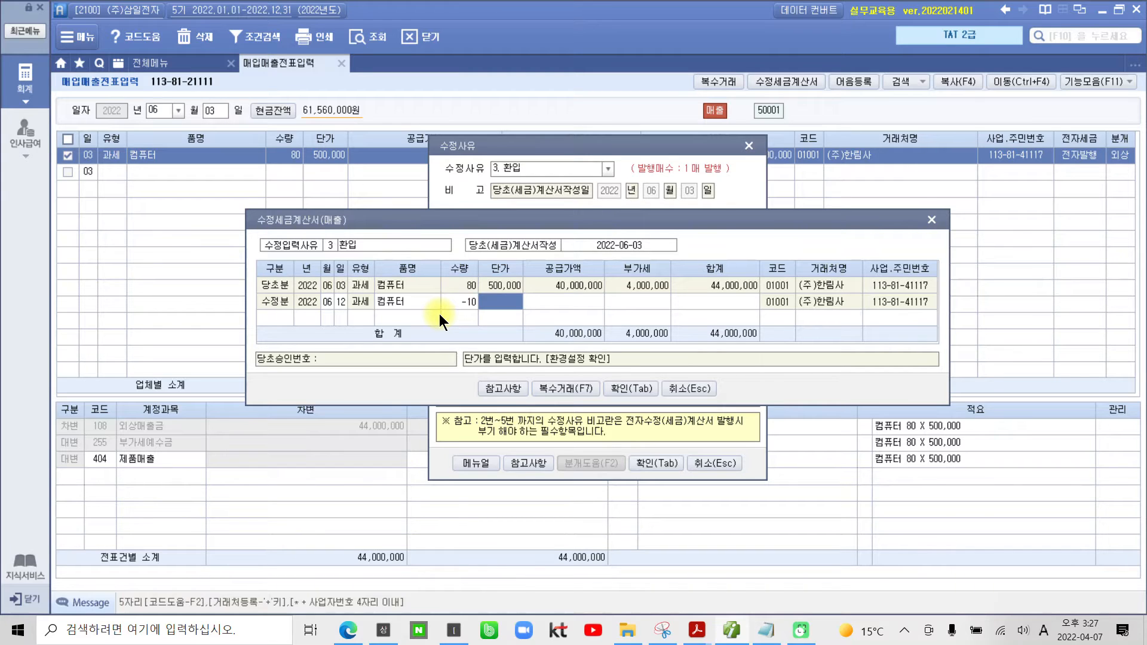
text(5000000)
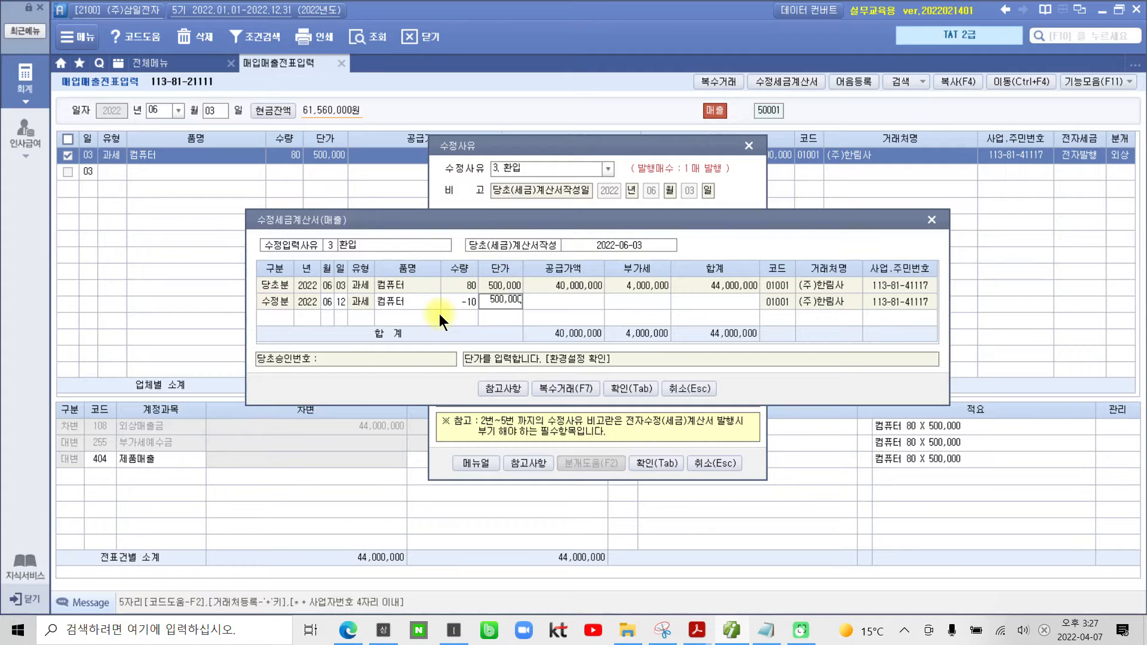
key(Return)
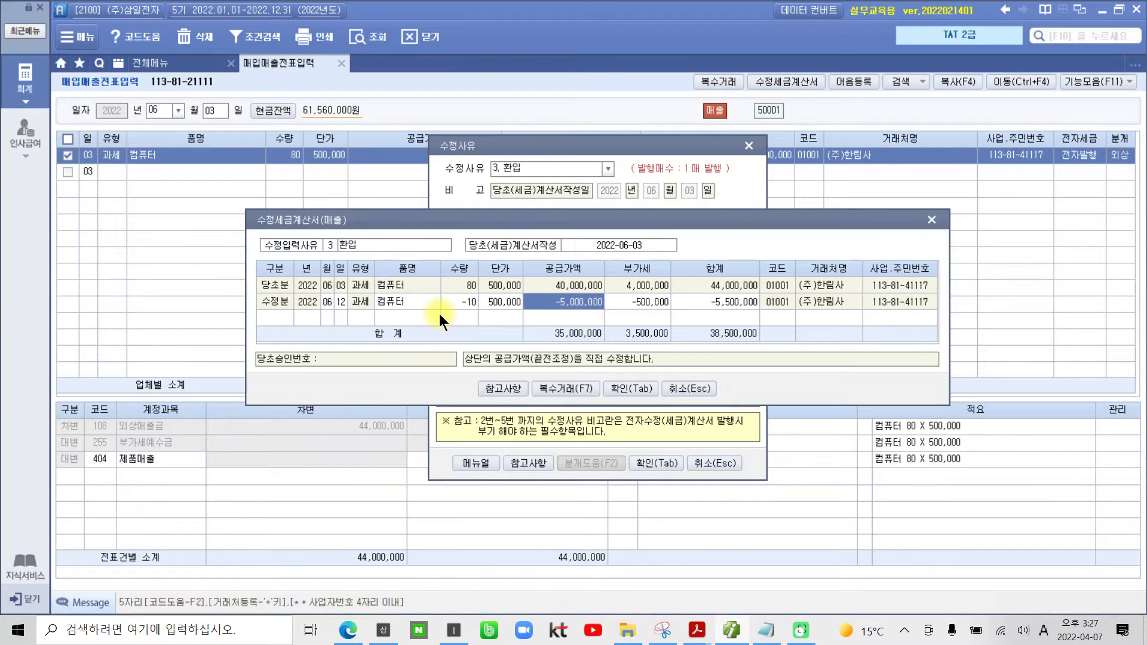
click(641, 389)
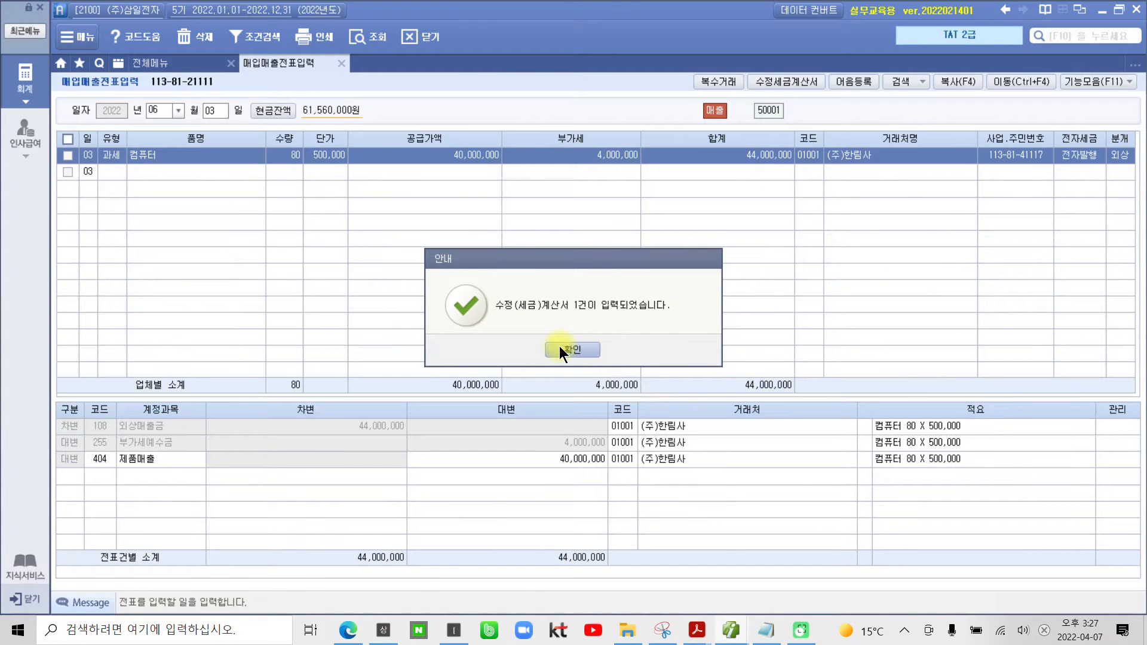
click(561, 348)
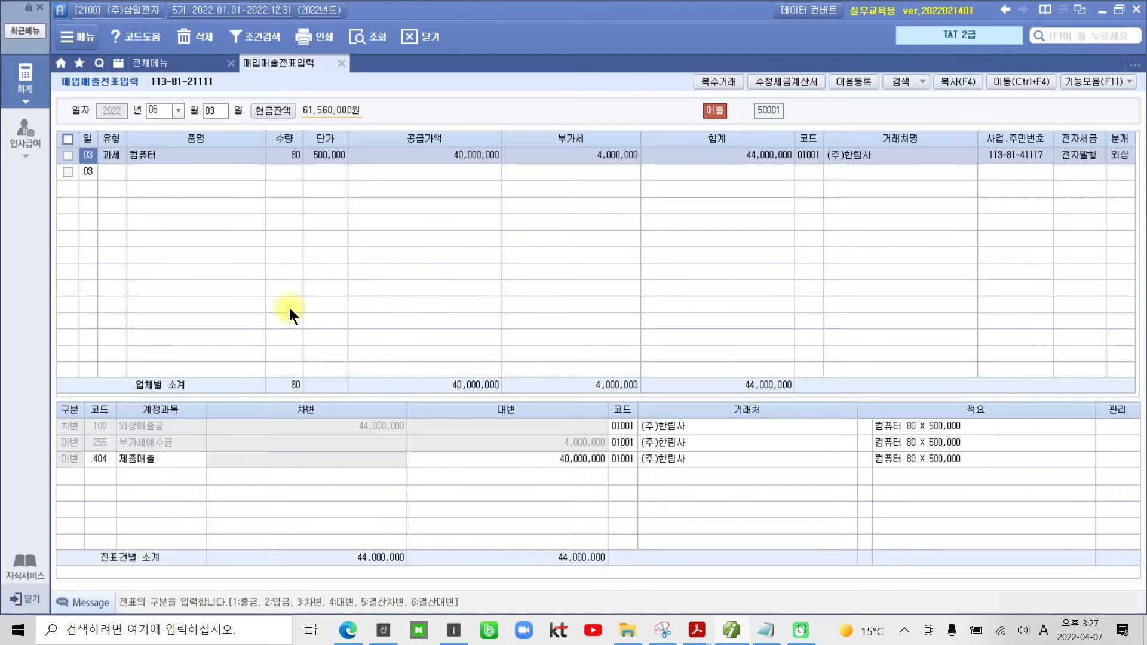
Step: Load the June 12 vouchers in 매입매출전표입력 and select the 컴퓨터 correction to examine its journal entry
click(211, 110)
text(12)
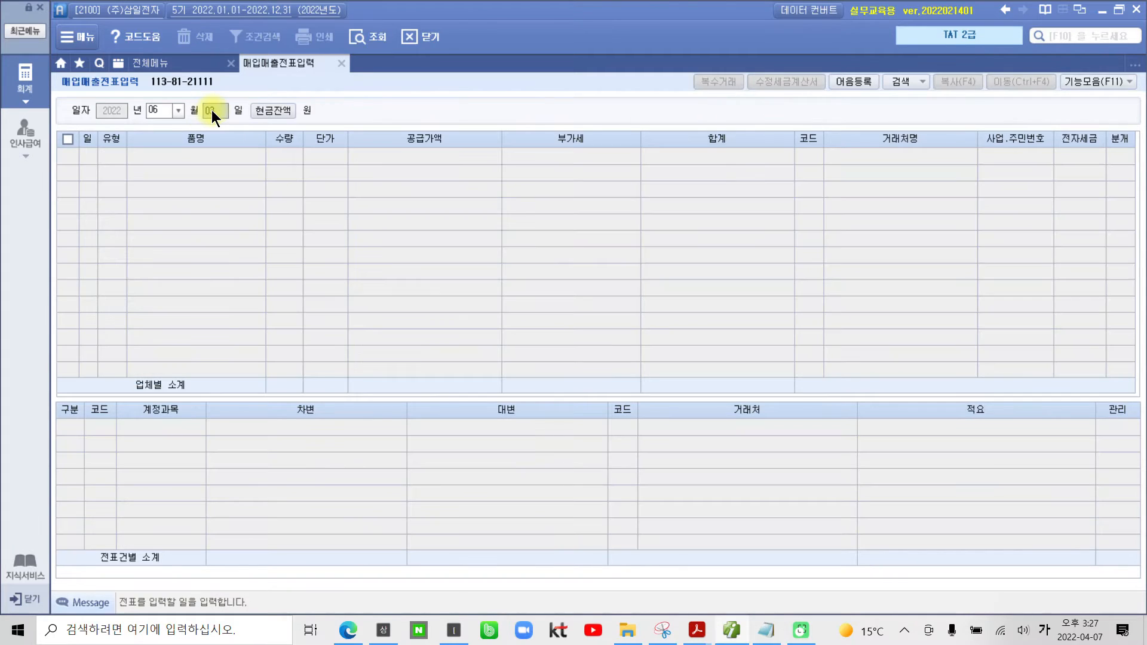
key(Return)
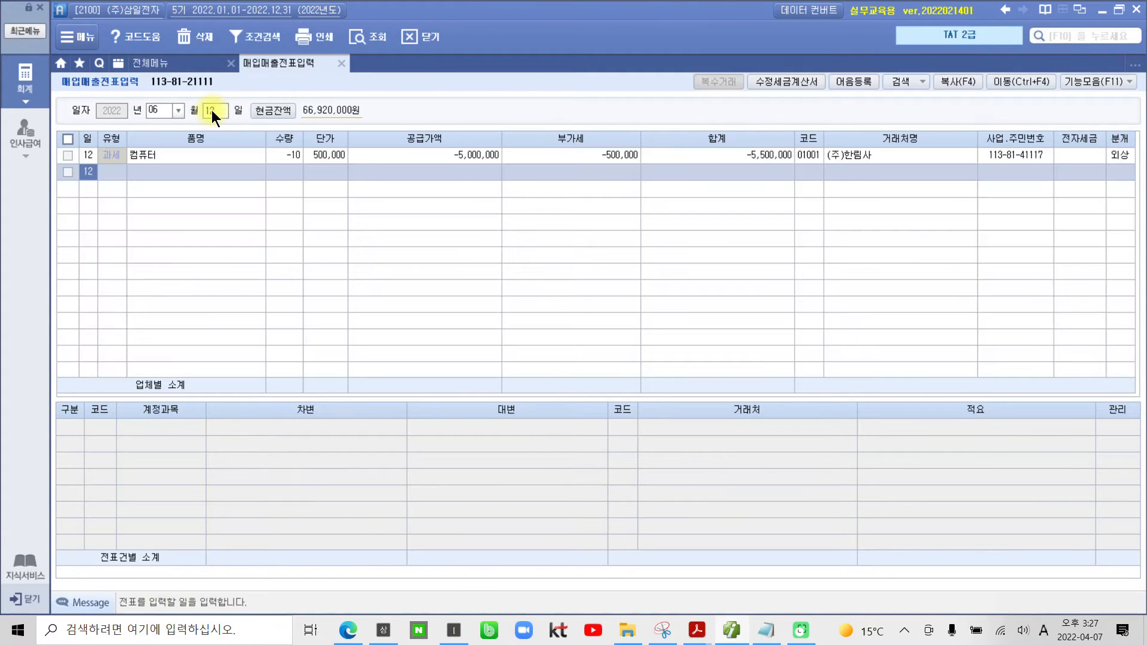
click(240, 152)
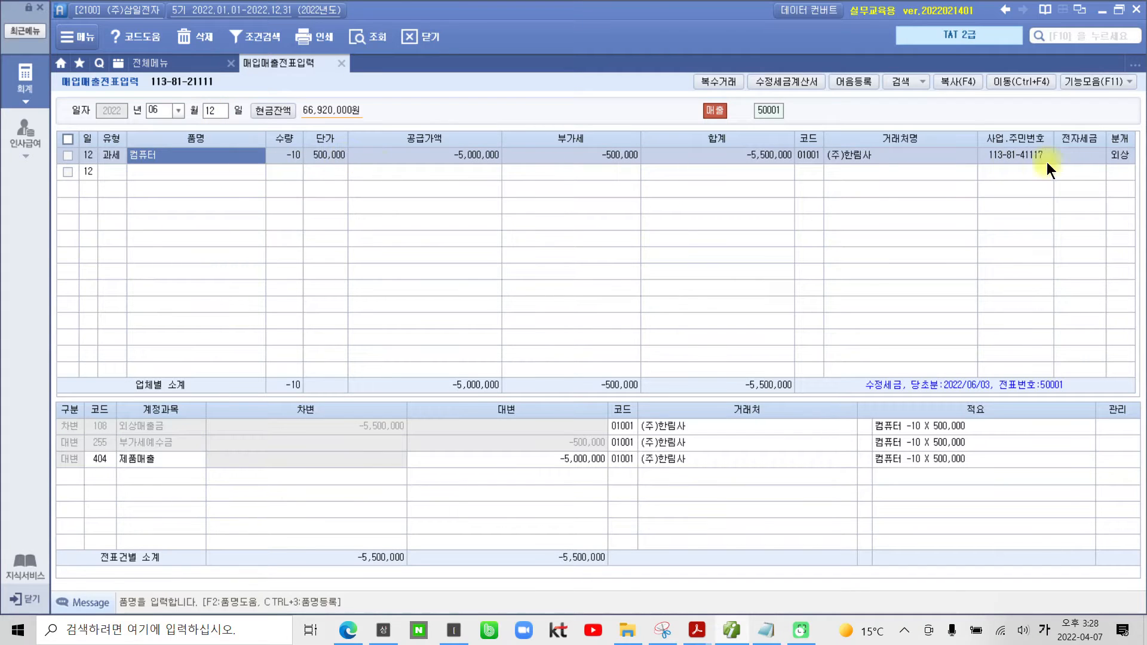
Step: Load the June 3 vouchers in 매입매출전표입력 and select the original (주)한림사 컴퓨터 sale to examine its journal entry
click(1127, 156)
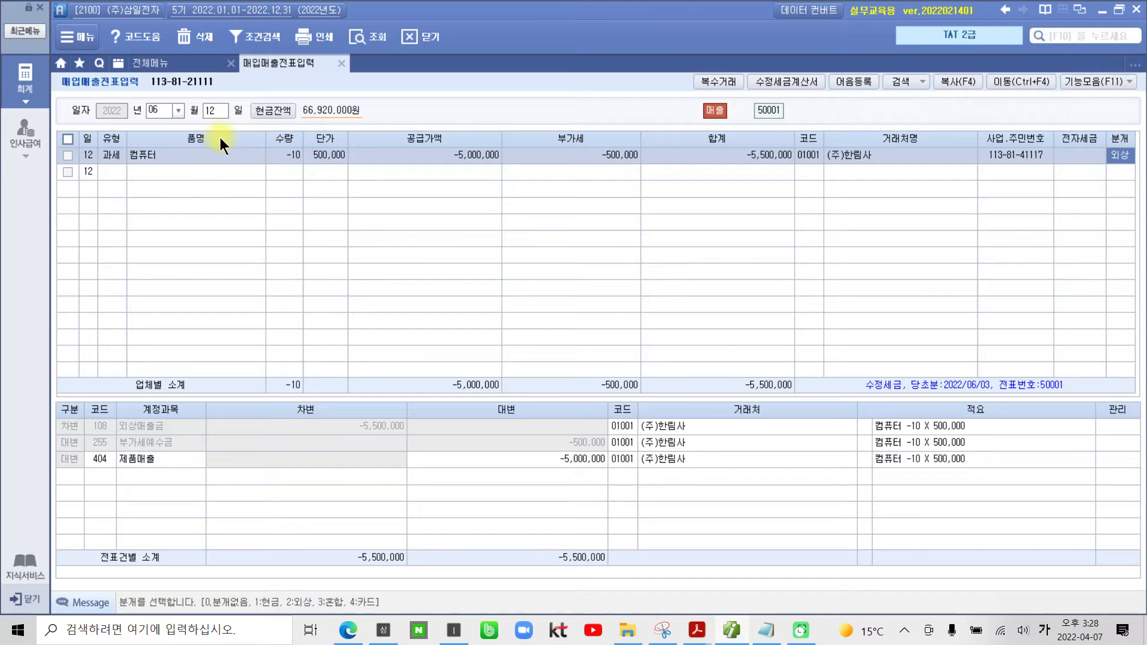
click(207, 109)
text(03)
key(Return)
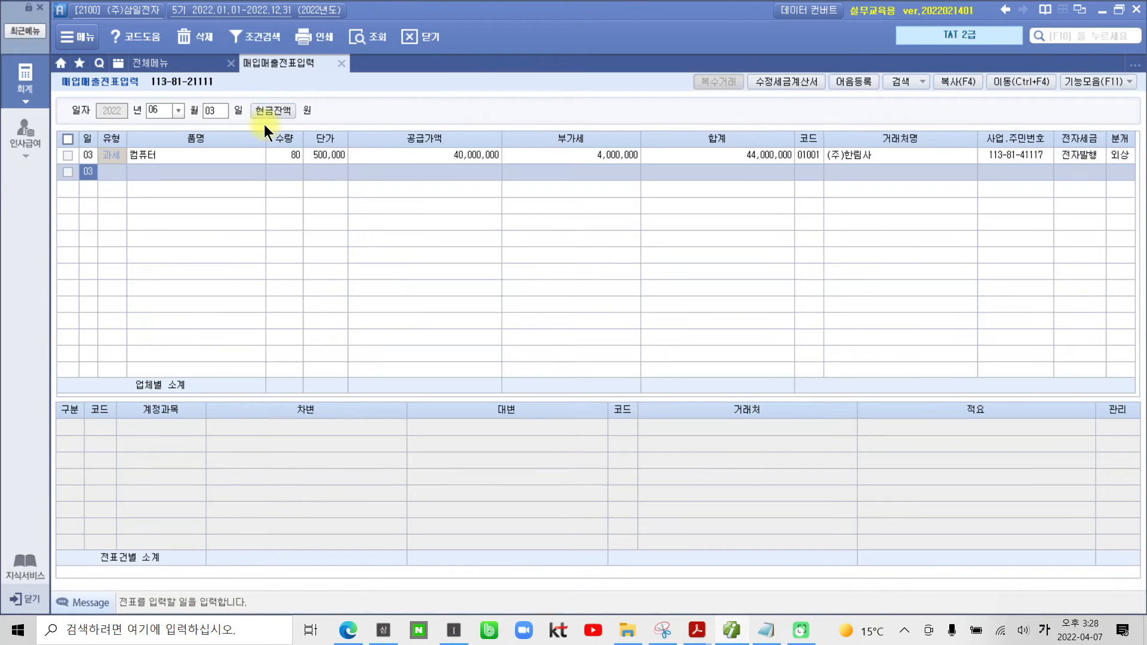
click(206, 112)
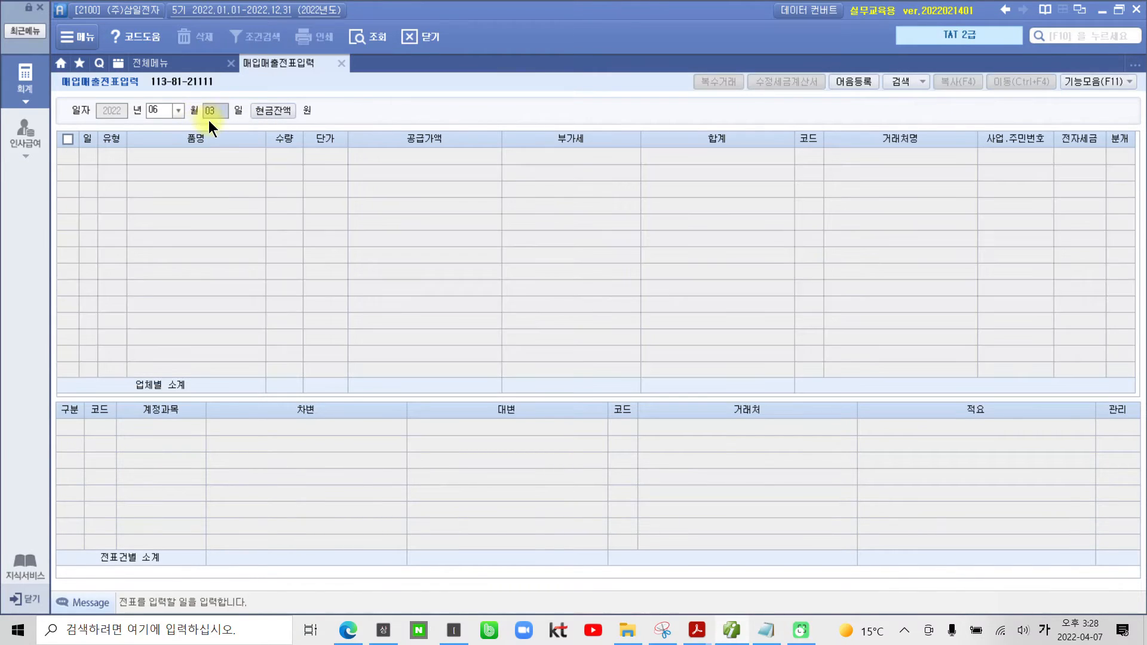
key(Return)
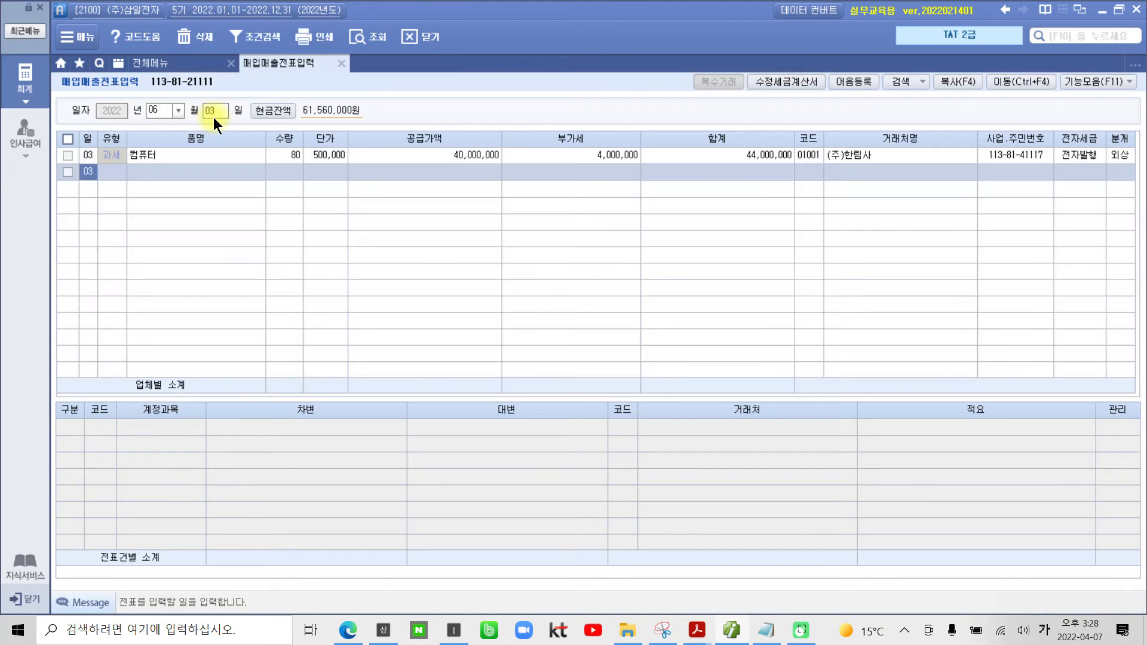
click(1116, 155)
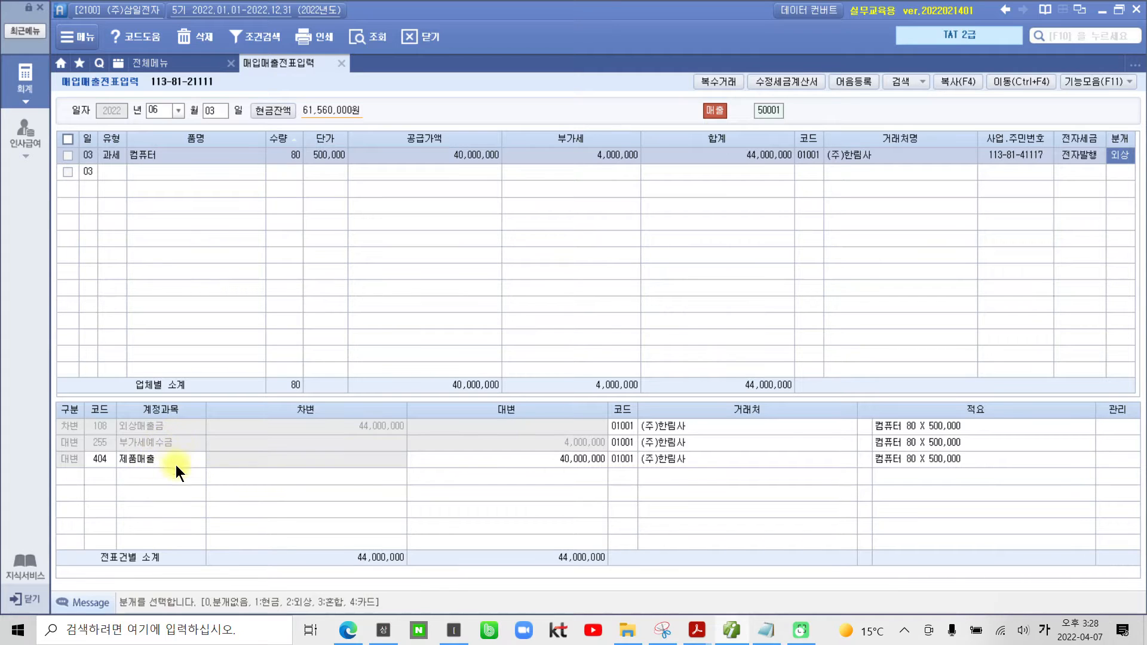
Step: Reload the June 12 vouchers and examine the correction's 외상매출금, 부가세예수금 and 제품매출 journal lines
click(215, 112)
text(12)
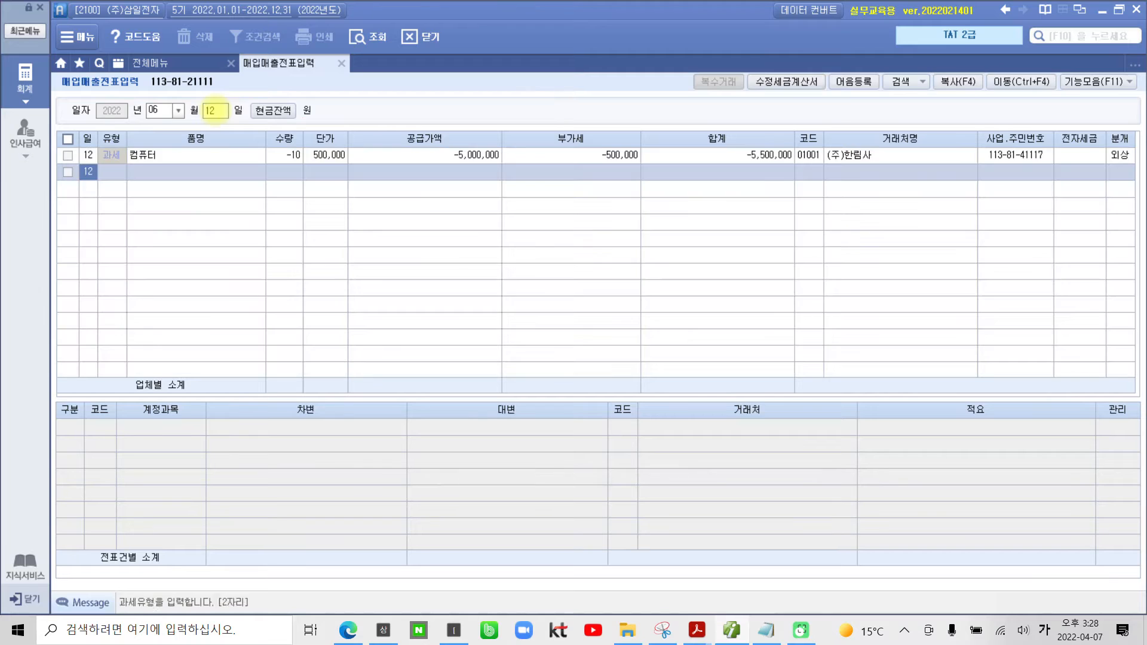
click(1115, 156)
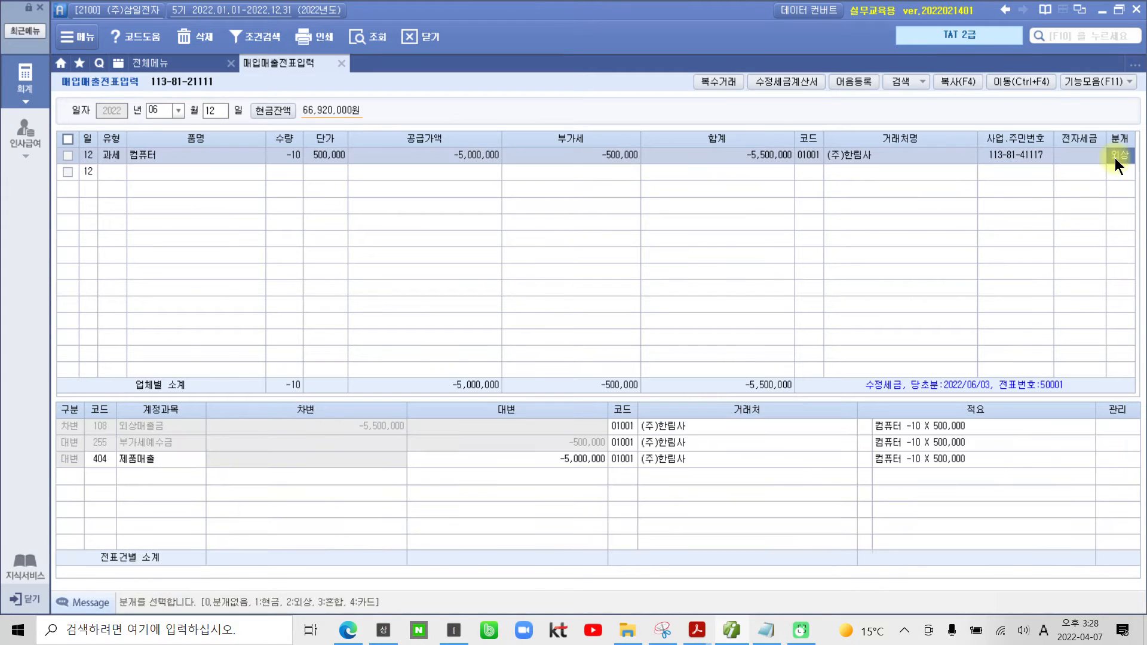
click(142, 431)
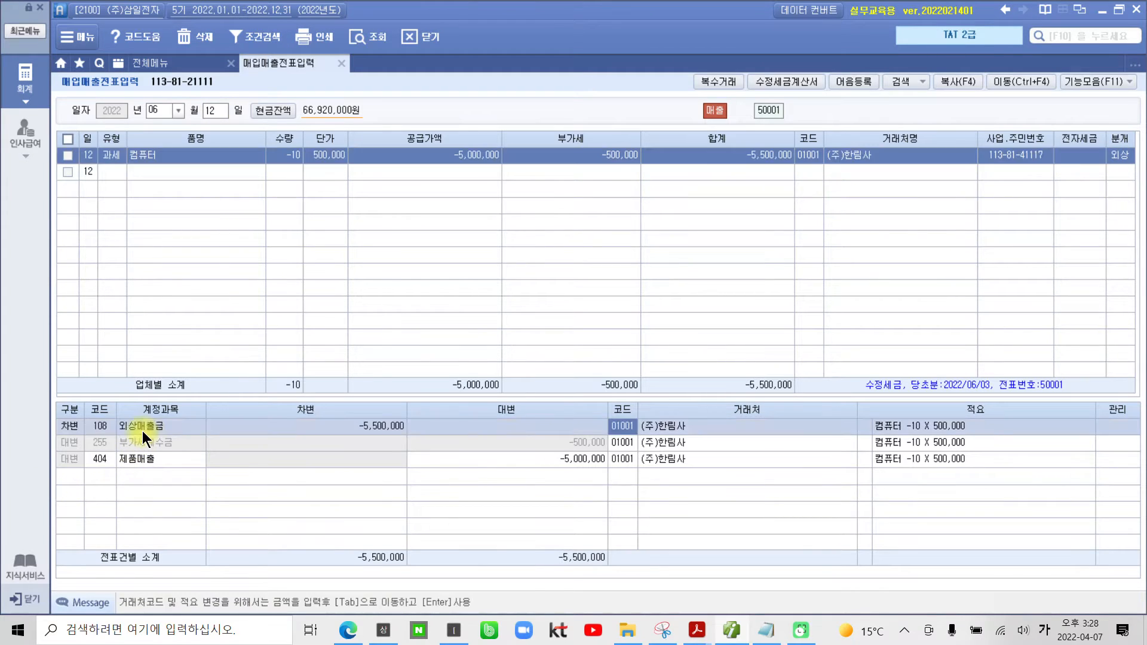
click(168, 443)
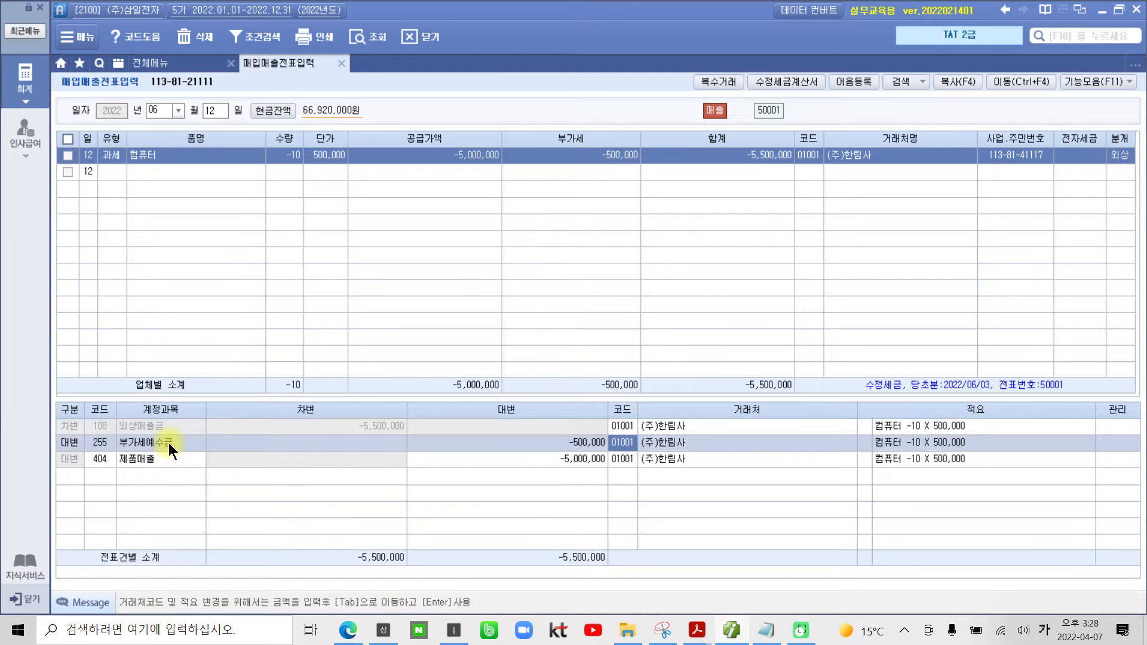
click(160, 459)
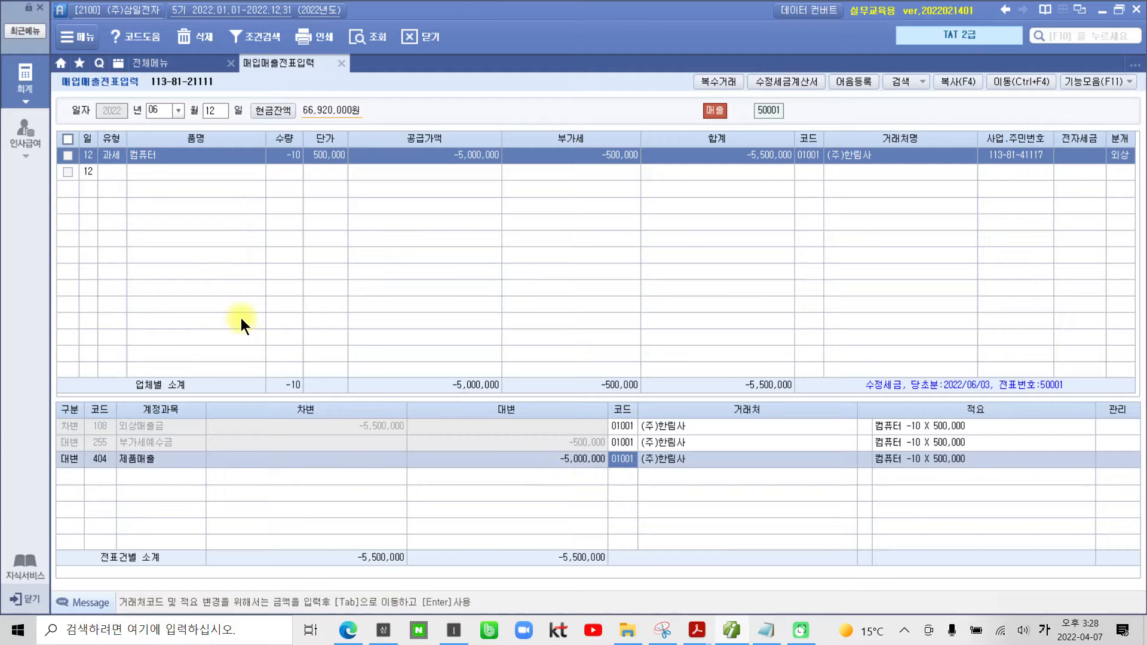
Step: Open 전자세금계산서 발행 및 내역관리 and list the sales invoices of all customers for June 12, 2022
click(27, 91)
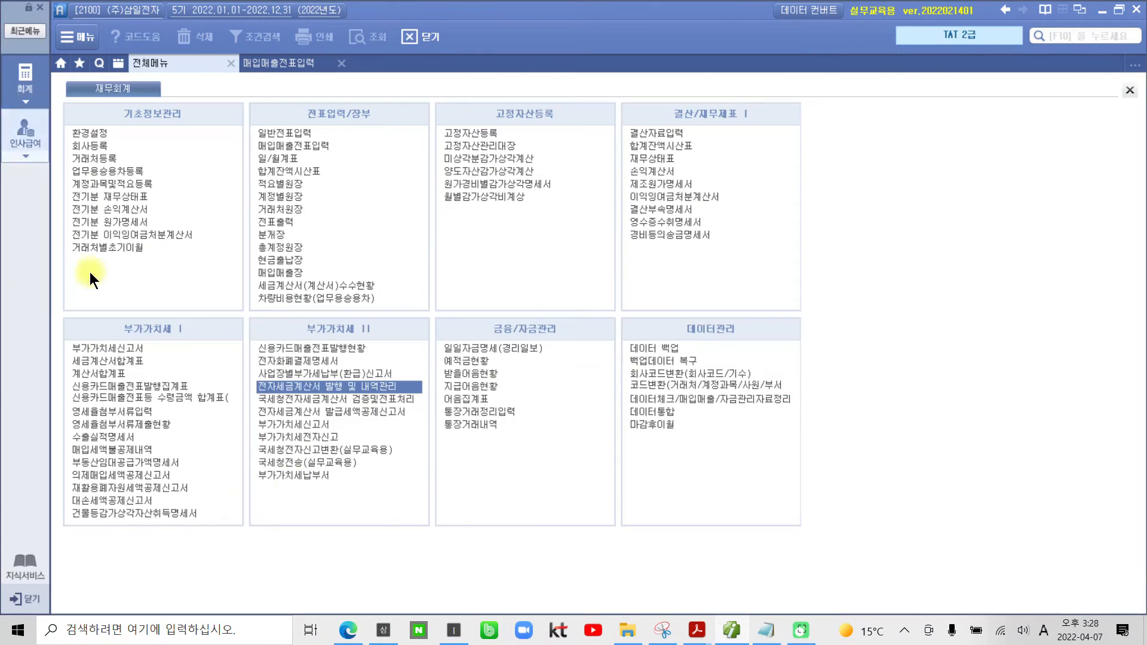
click(289, 390)
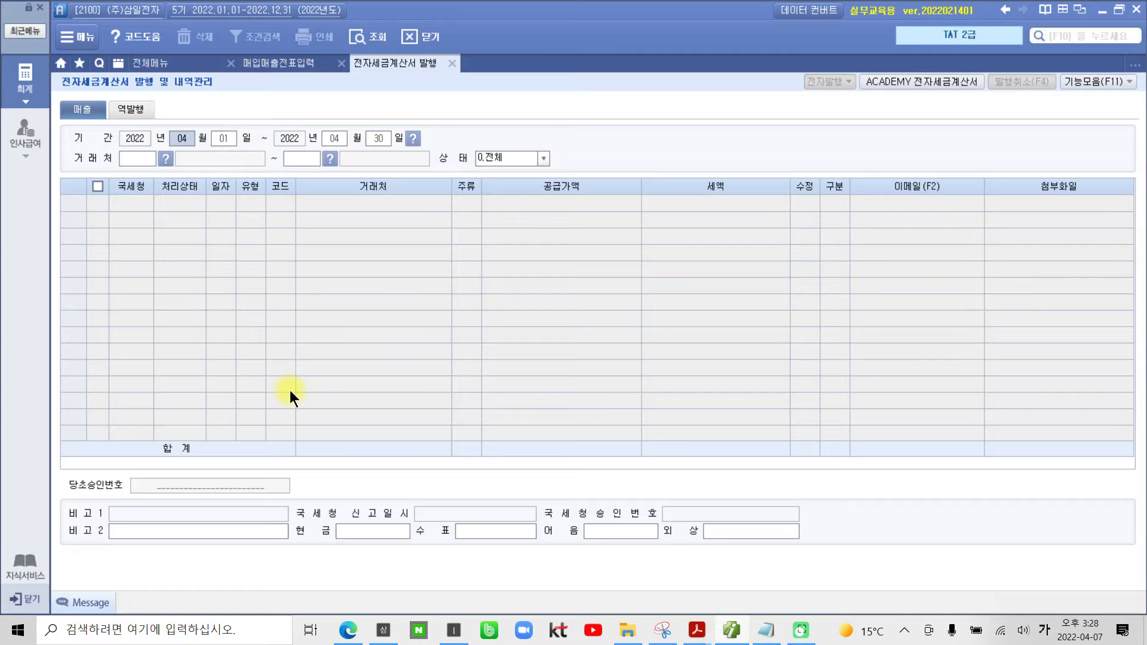
text(06)
text(12)
key(Return)
text(12)
key(Return)
key(Return)
key(Return)
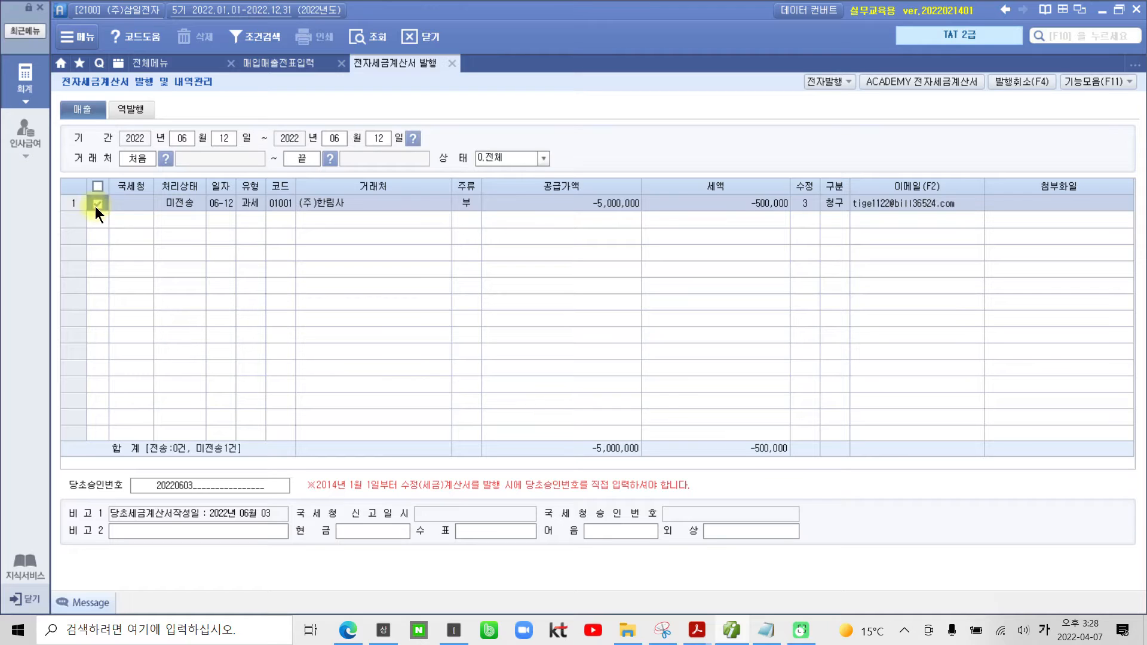
Step: Issue the June 12 수정세금계산서 for (주)한림사 electronically, accepting the prefilled login
click(826, 80)
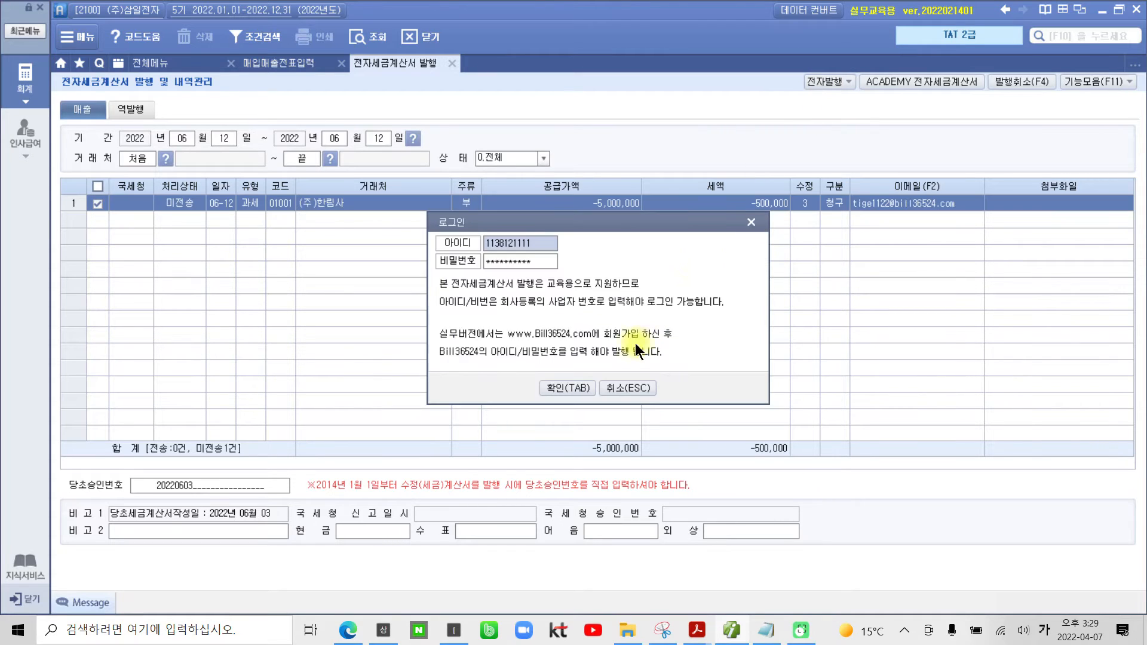
click(554, 386)
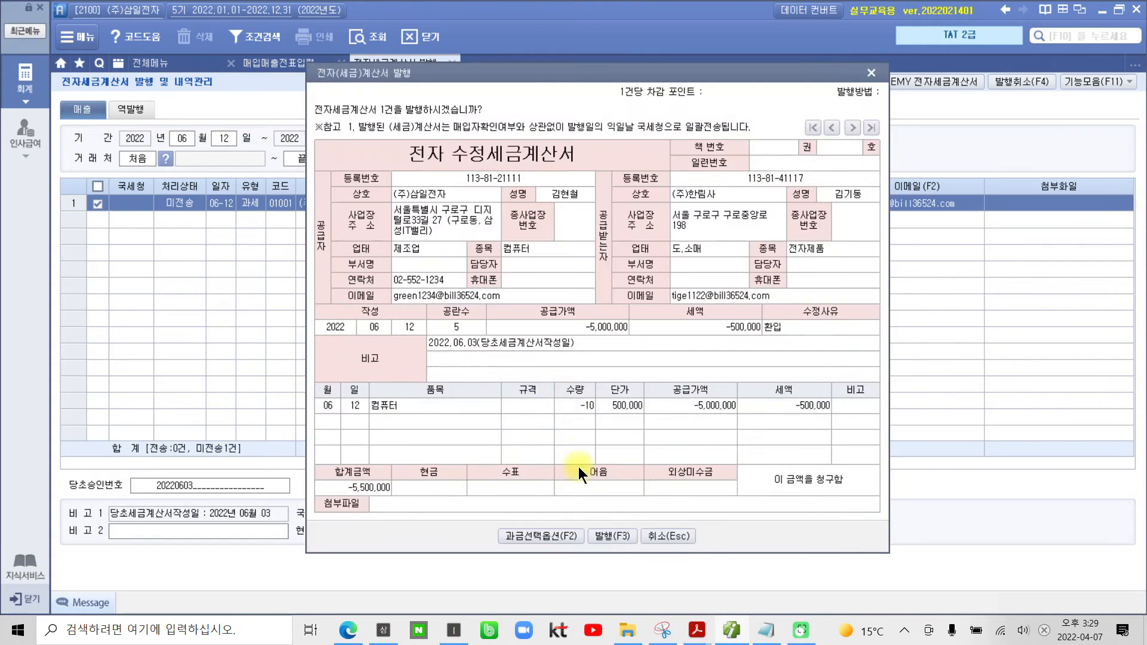
click(605, 533)
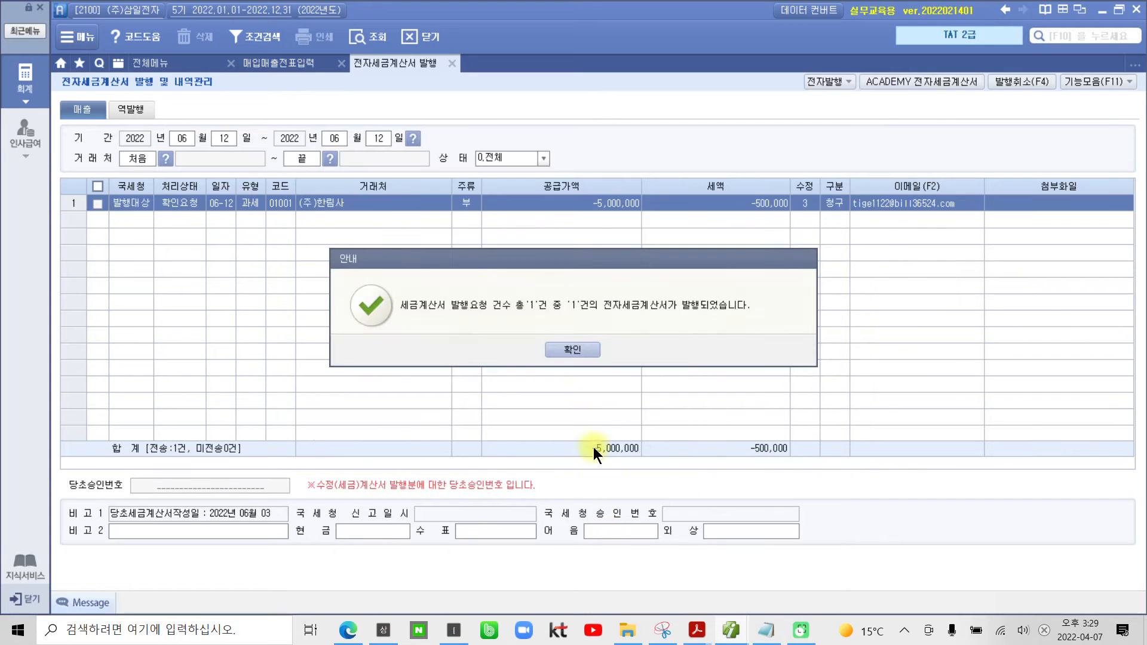
click(573, 350)
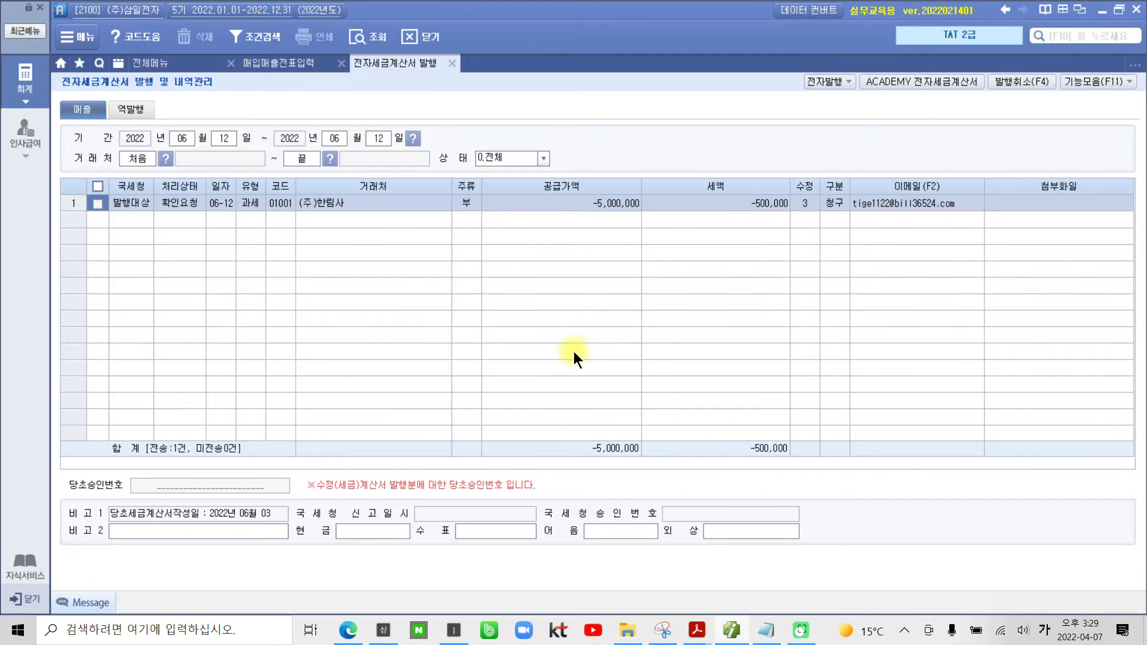
Step: Query the 미전송 sales invoices in ACADEMY 전자세금계산서, issue the June 12 (주)한림사 invoice there and close the dialog
click(908, 84)
click(412, 340)
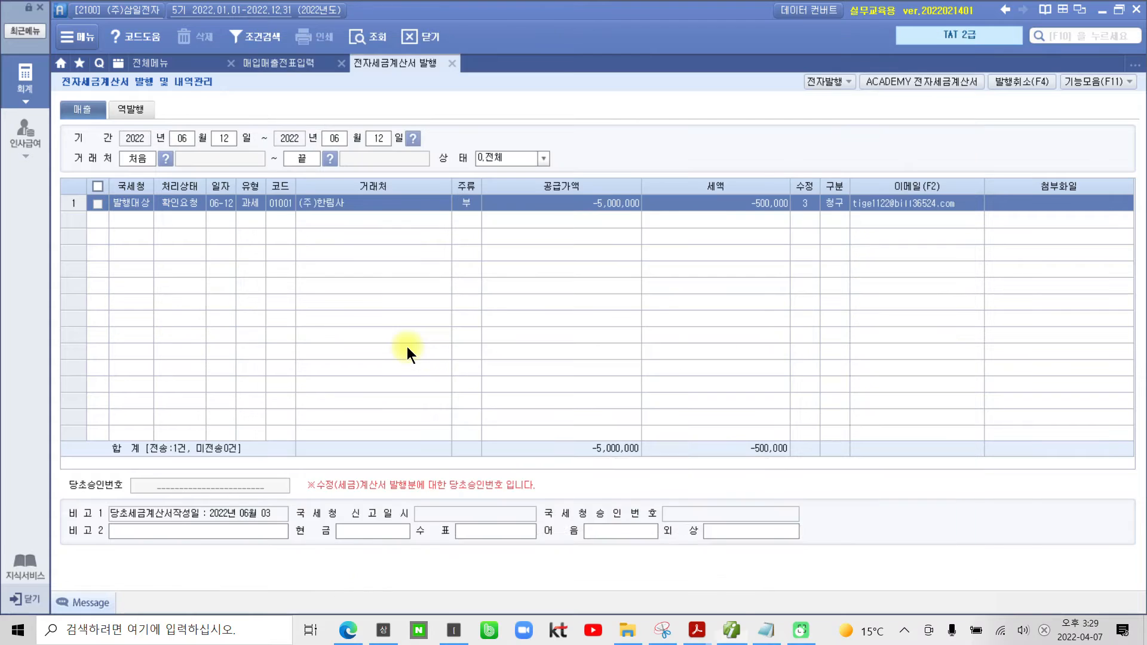
click(217, 164)
click(227, 192)
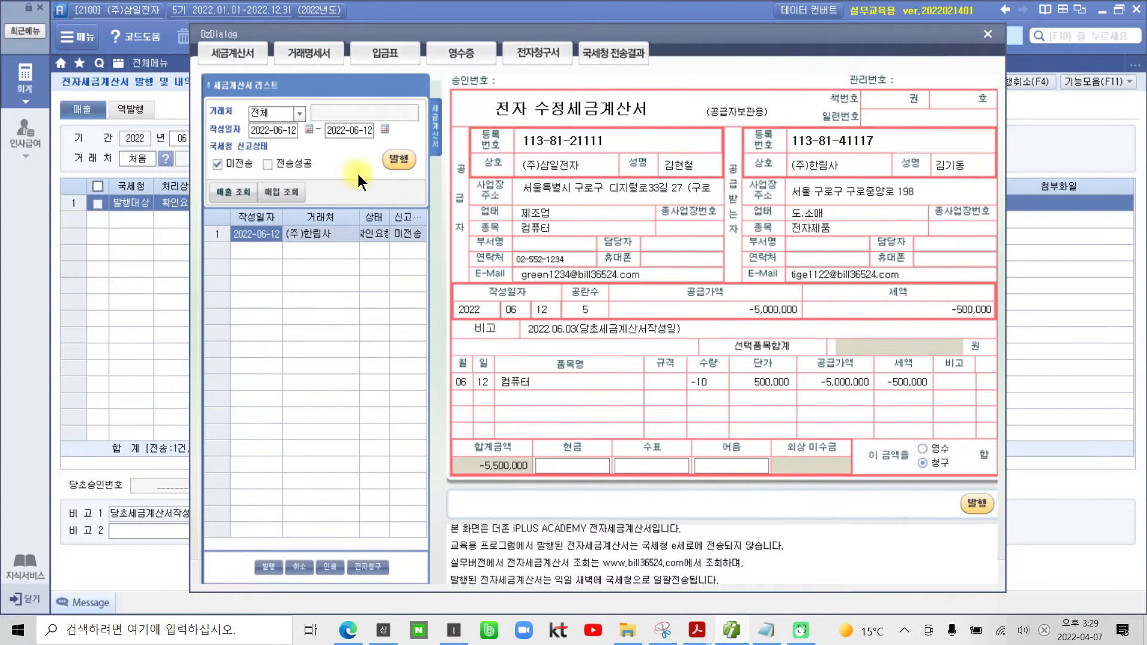
click(396, 160)
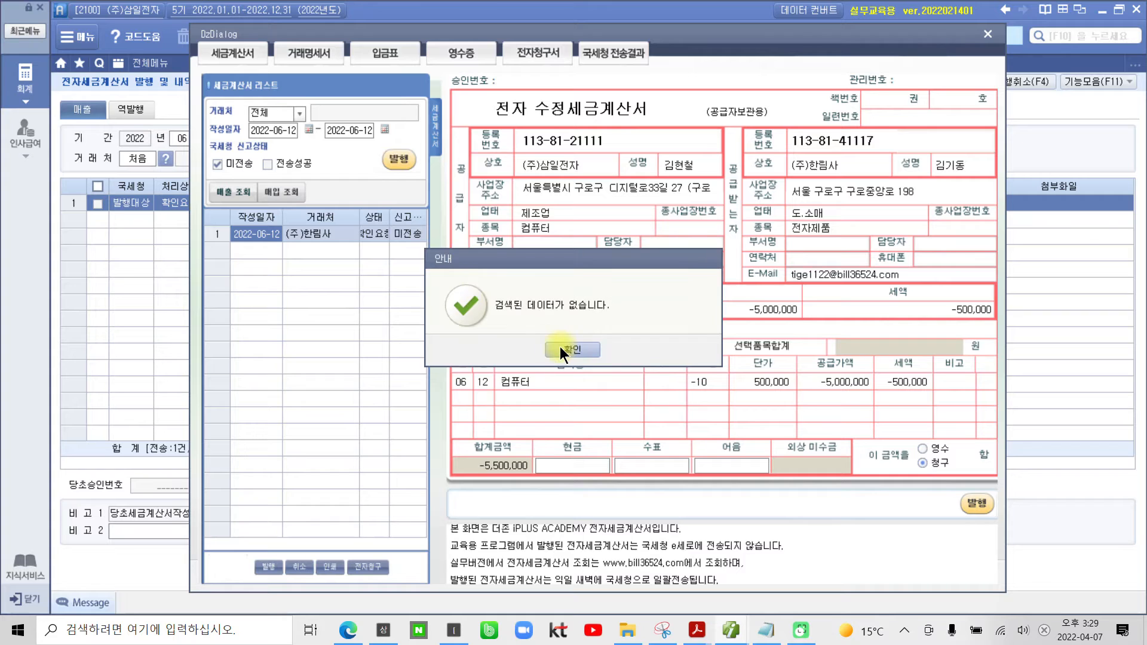
click(561, 350)
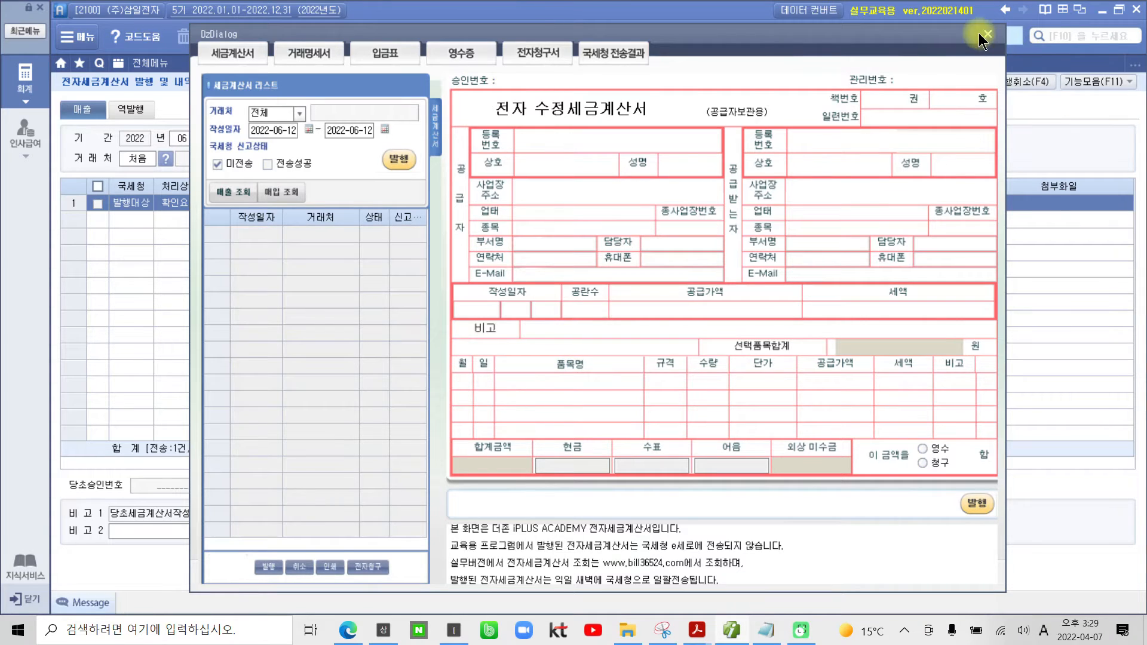
click(987, 35)
Step: Close the invoice issuing screen, reload the June 12 vouchers in 매입매출전표입력 and check the correction's 전자세금 status
click(463, 64)
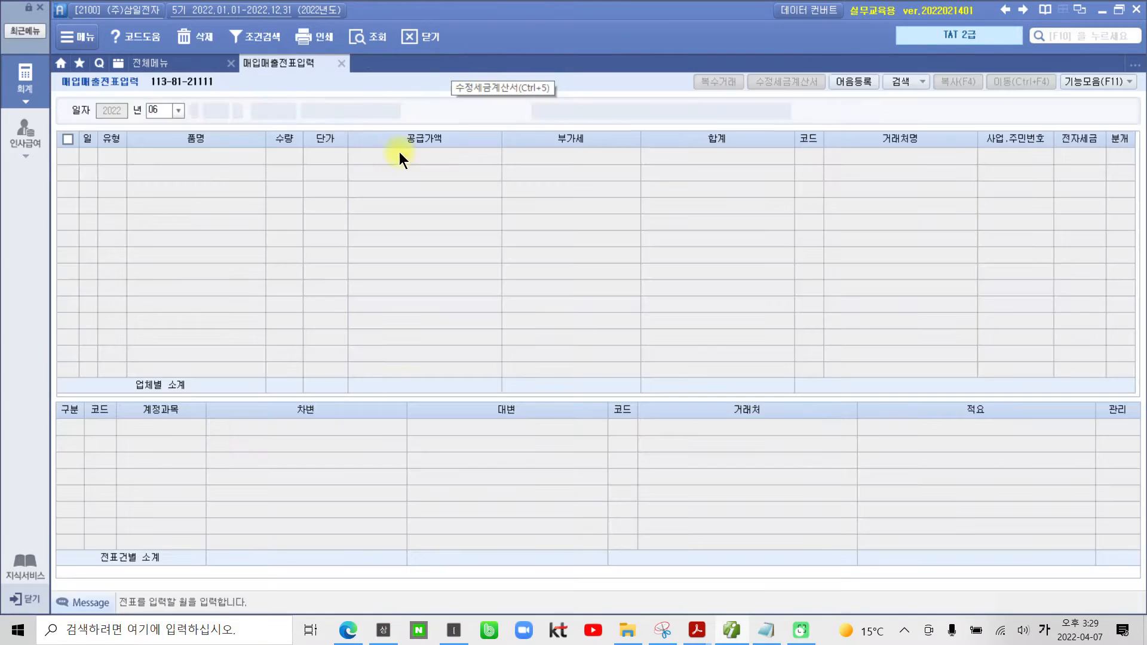
click(351, 38)
click(1120, 156)
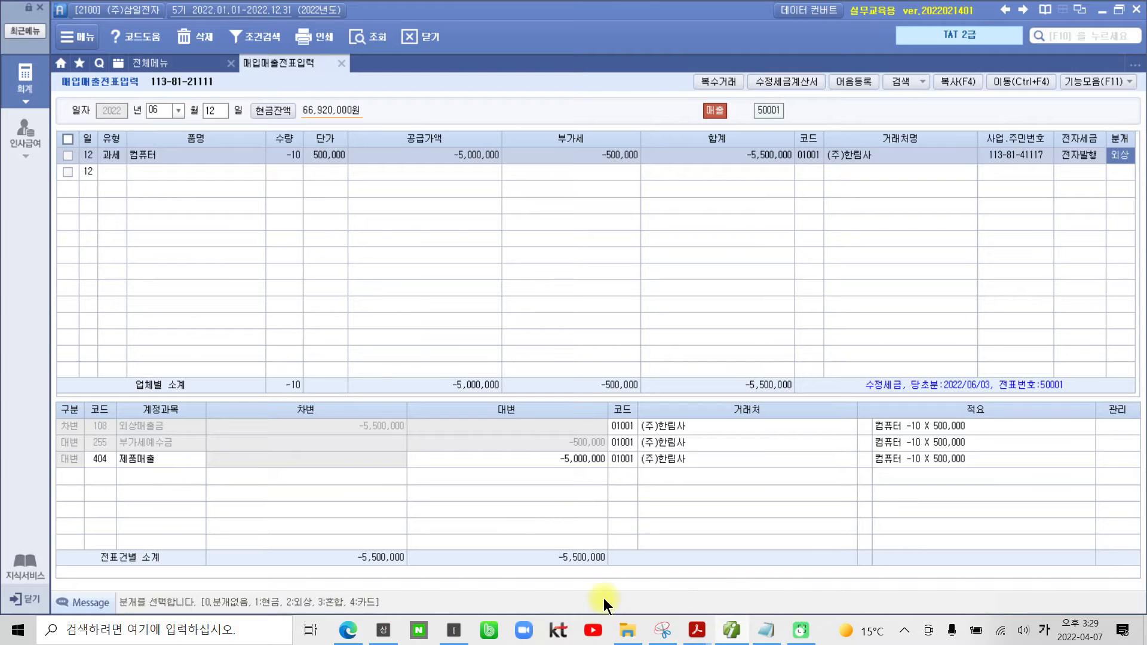
Step: Switch to the 02부 2장 textbook in Adobe Acrobat Reader and read on from the 환입 solution to the 계약의 해제 task
mouse_move(696, 631)
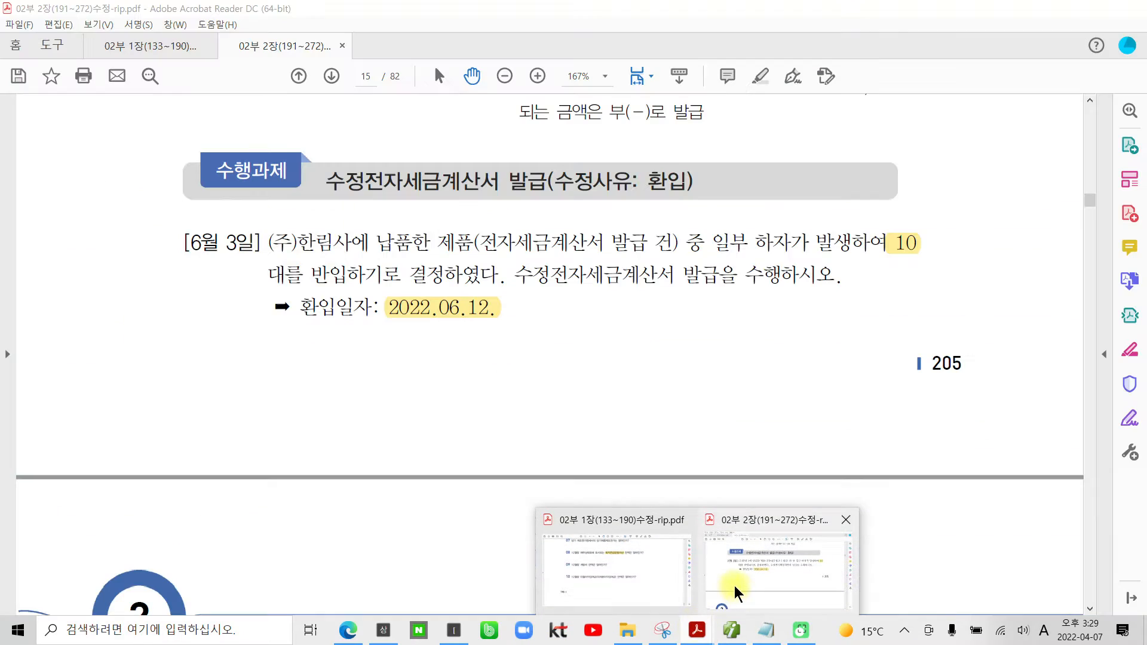
click(738, 591)
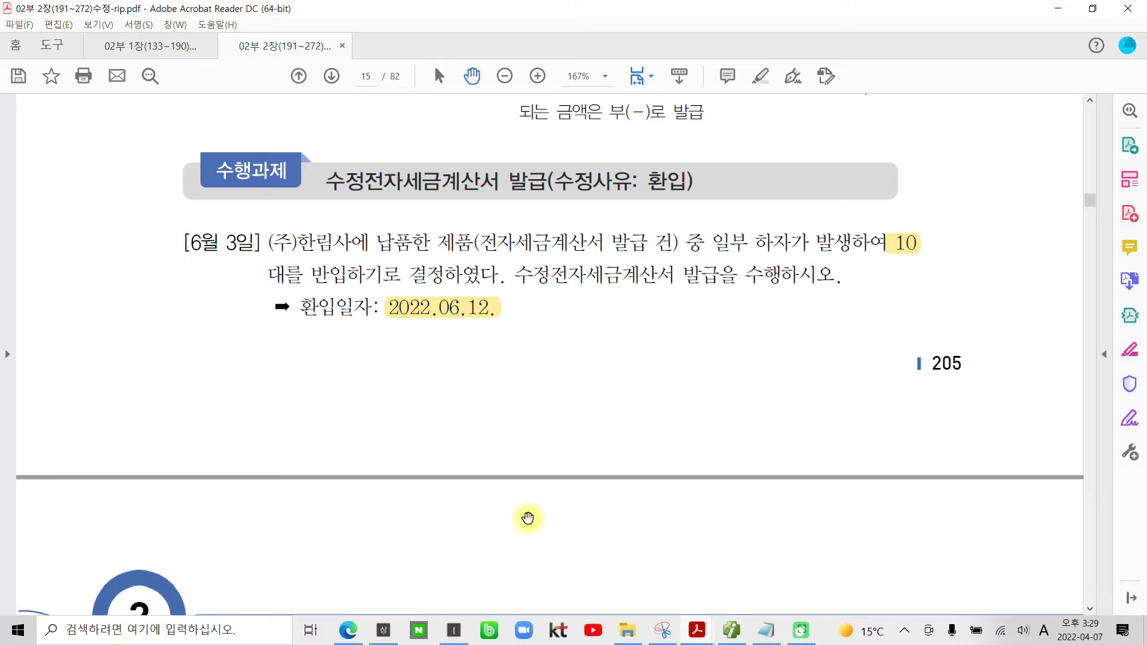
scroll(528, 518, down, 8)
scroll(529, 518, down, 10)
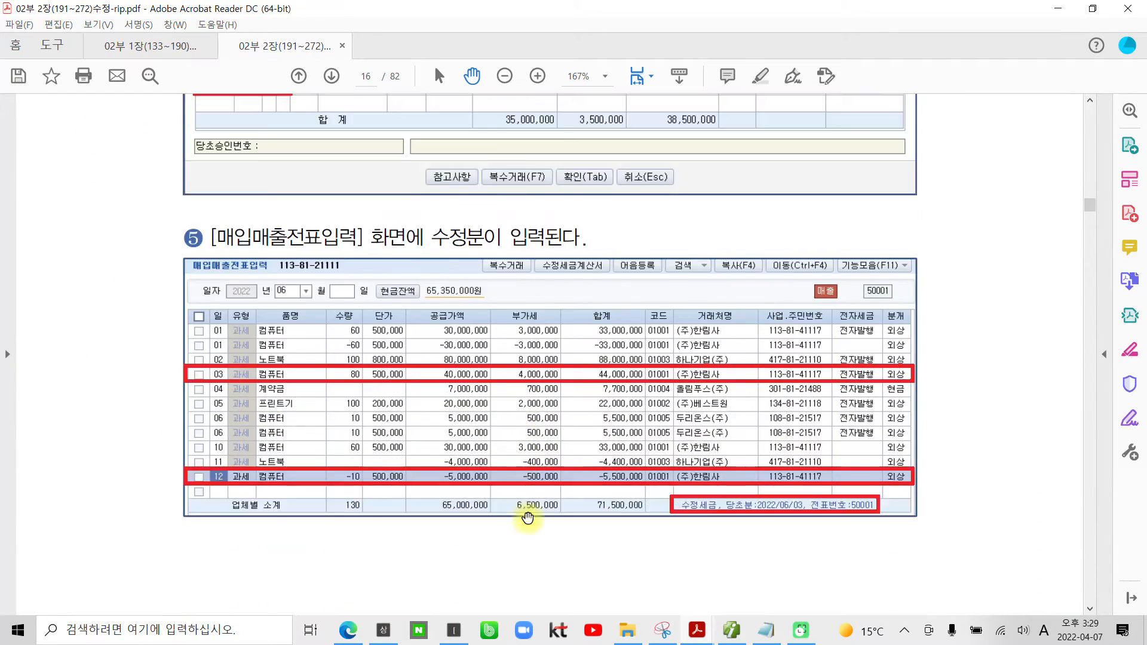
scroll(528, 518, down, 10)
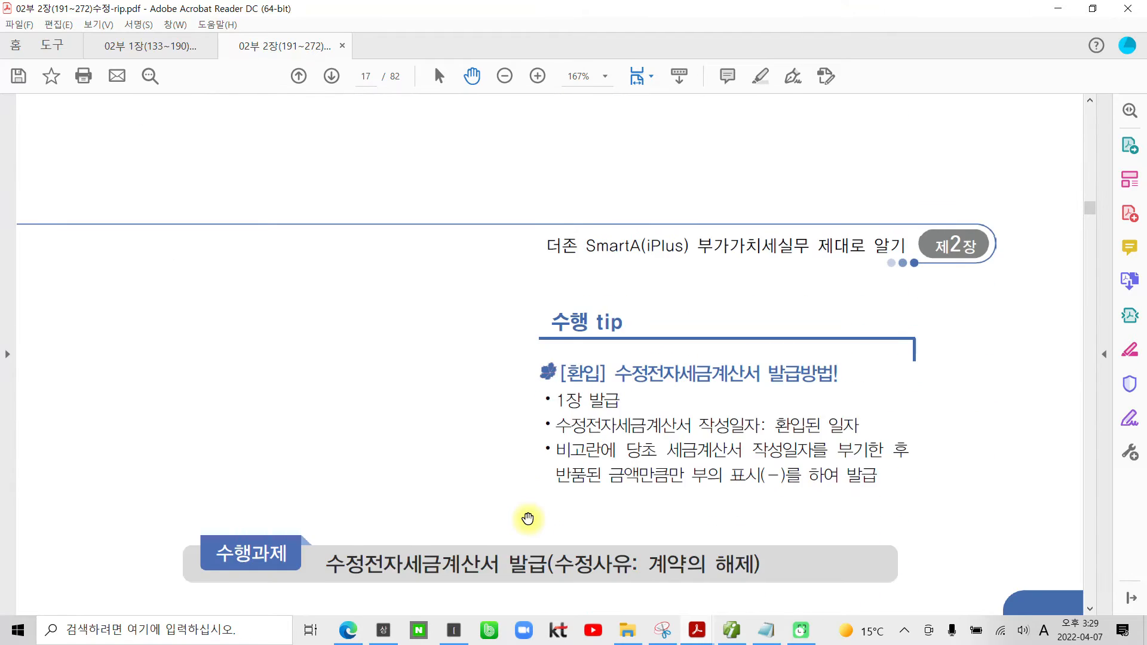
scroll(528, 518, down, 3)
scroll(528, 518, up, 3)
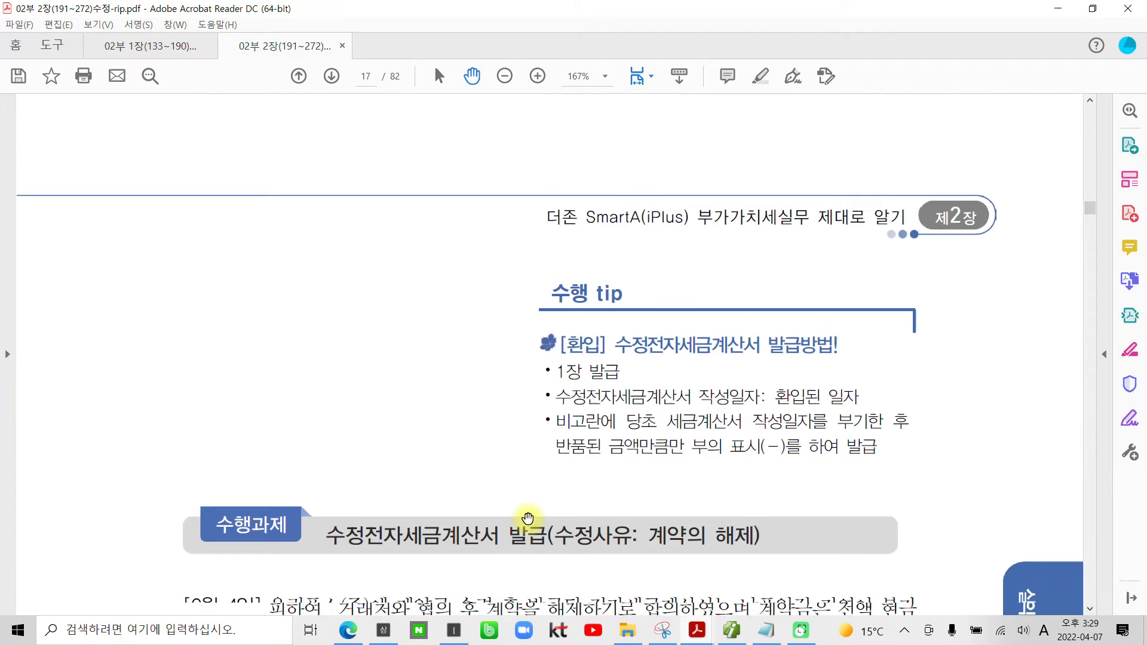
scroll(528, 518, up, 2)
scroll(528, 518, up, 2)
scroll(528, 518, down, 2)
scroll(528, 518, down, 10)
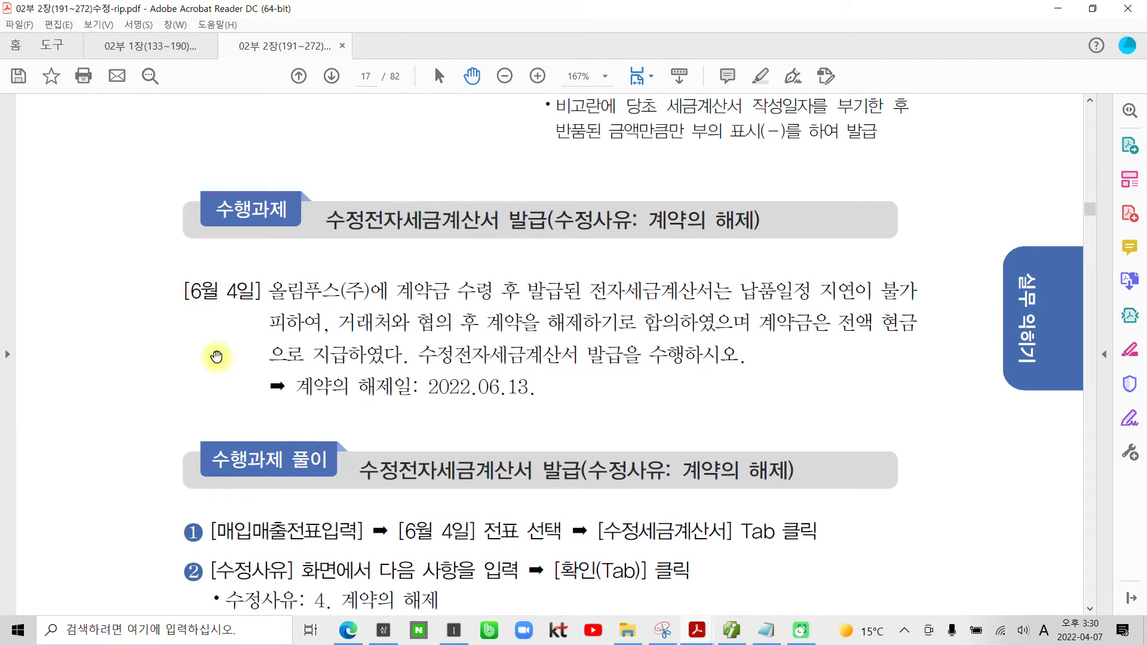
Step: Highlight the date "[6월 4일]" in the text of the 계약의 해제 task
drag(185, 291, 340, 293)
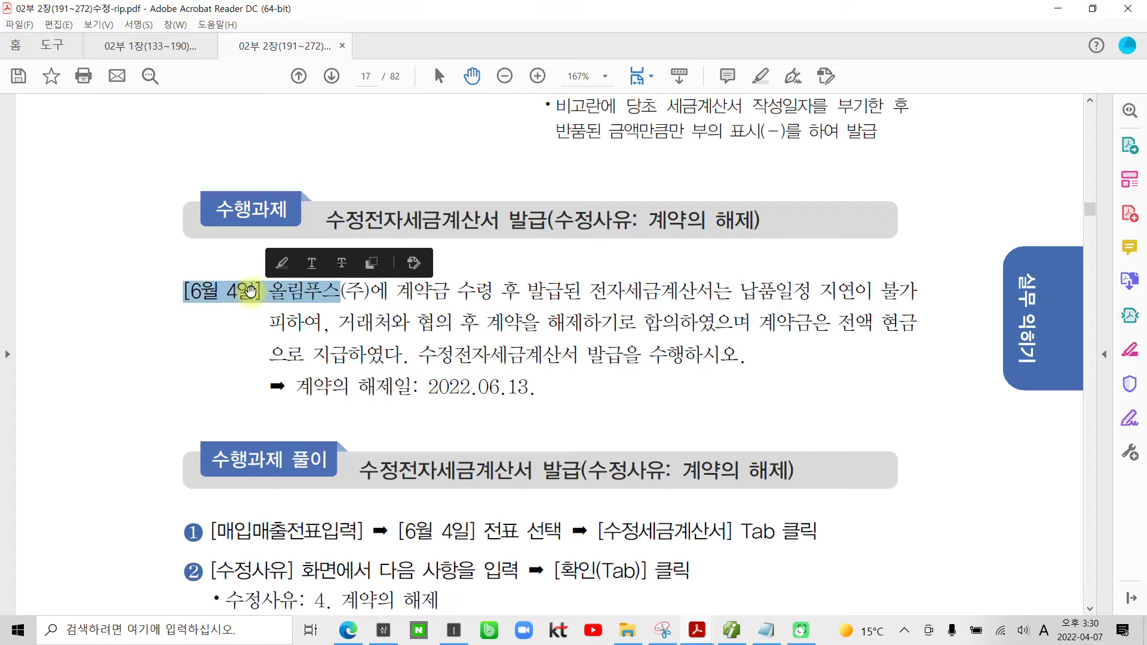
drag(245, 295, 182, 291)
right_click(207, 296)
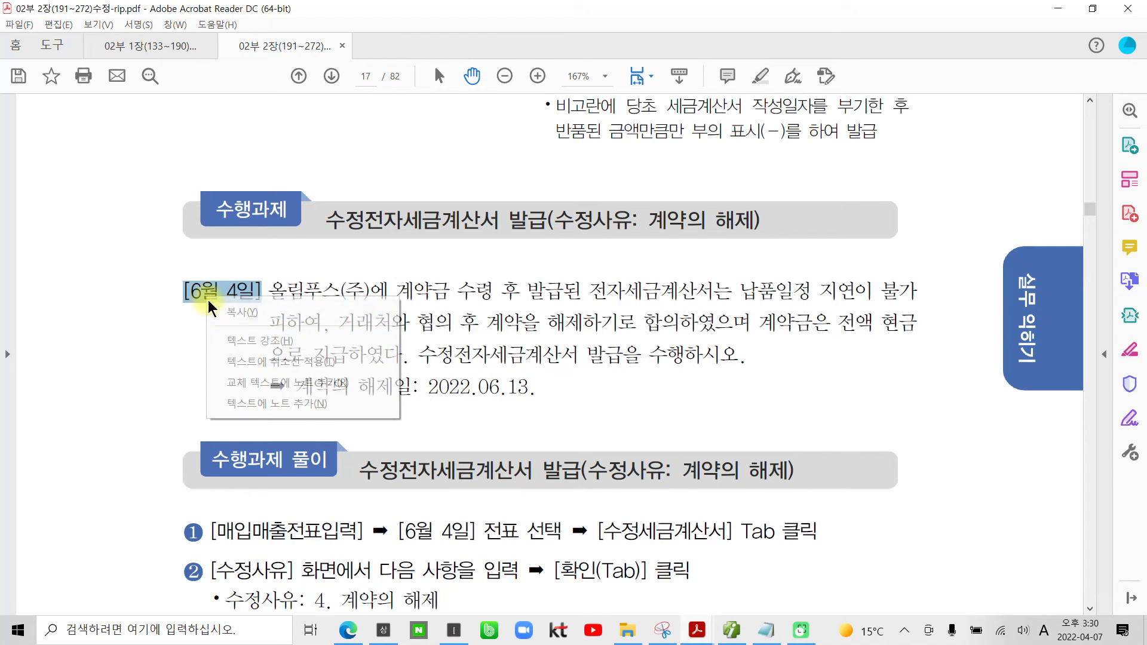
click(250, 341)
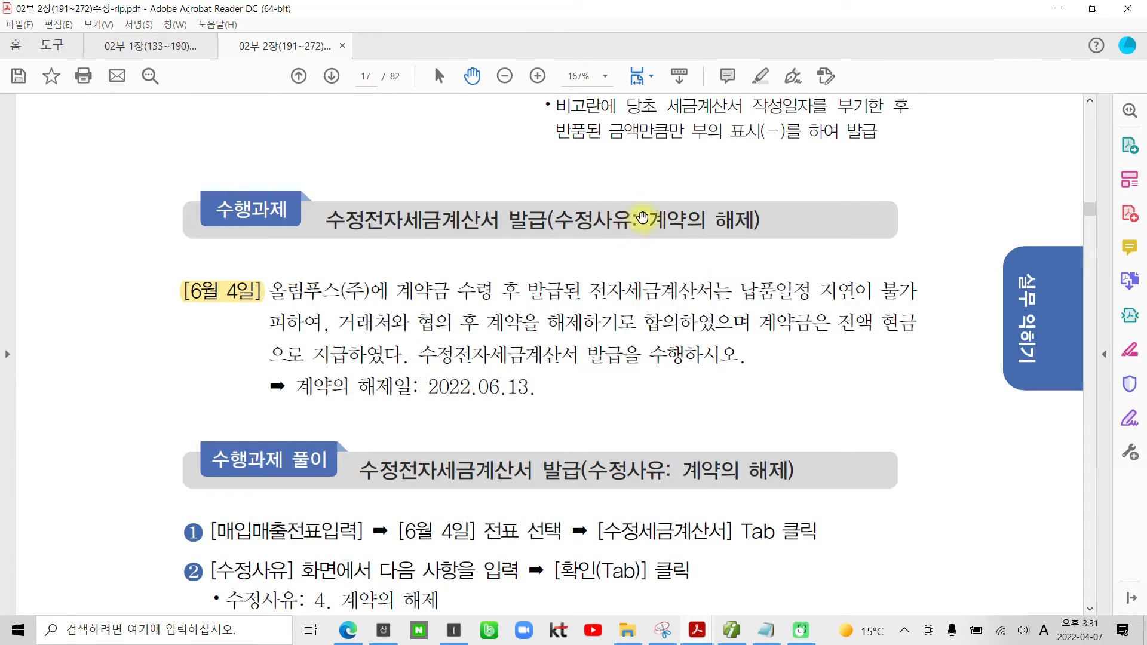
Step: Highlight "계약의 해제" in the task heading and the cancellation date "06.13" in the task text
drag(647, 218, 755, 220)
right_click(741, 222)
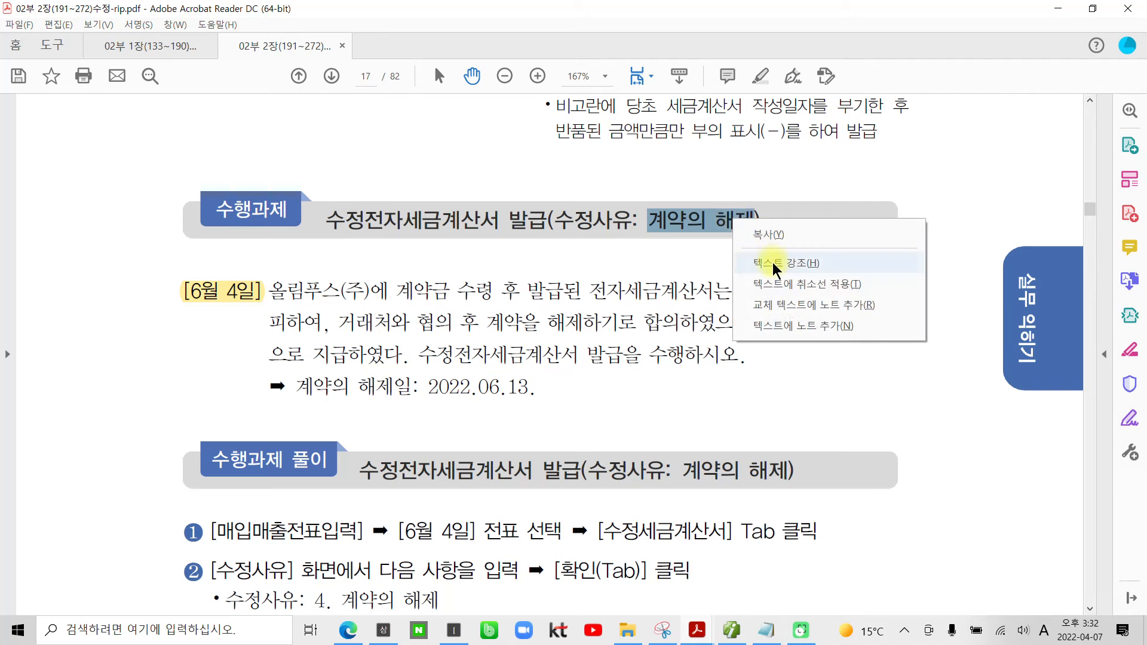
click(772, 263)
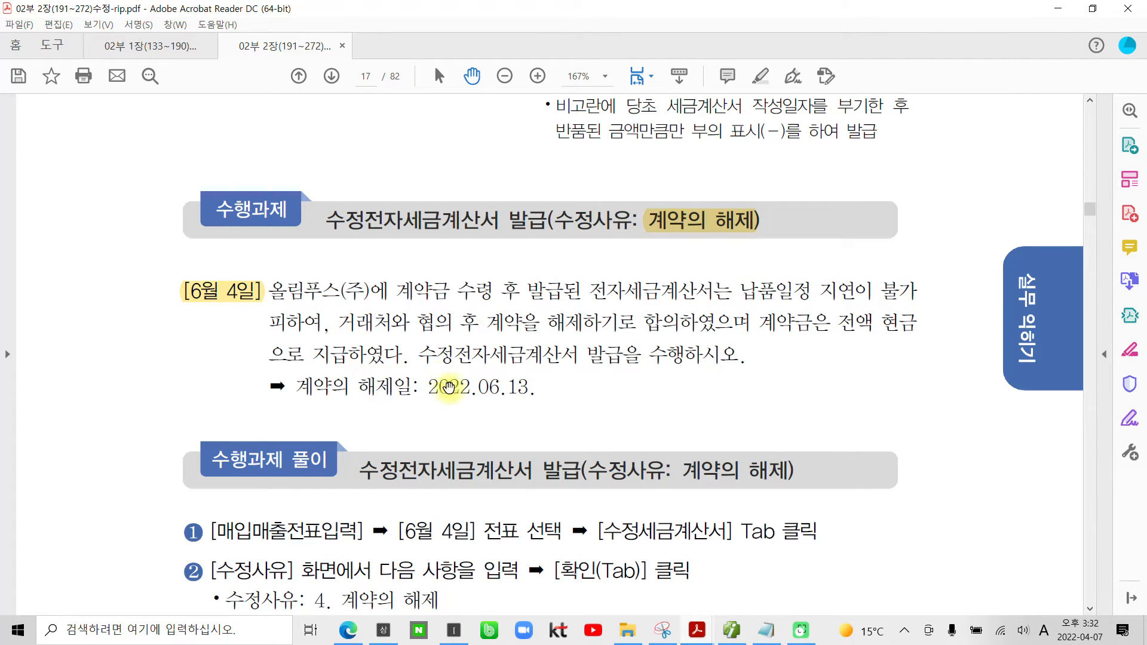
drag(478, 387, 527, 388)
right_click(526, 388)
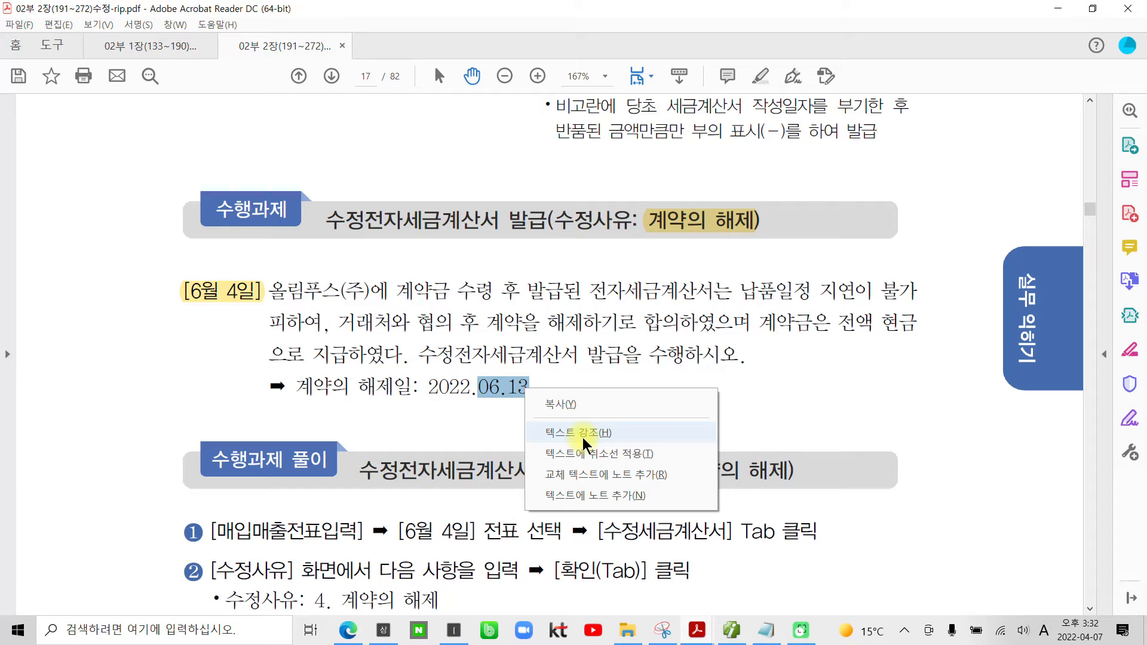
click(583, 440)
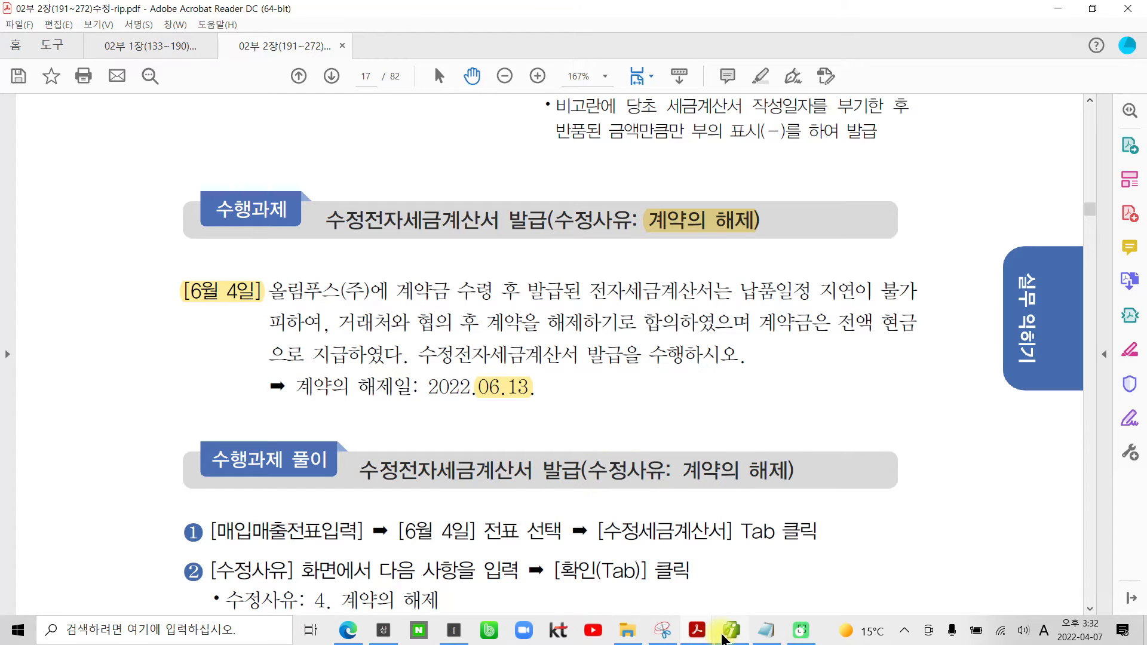
Step: Switch to 더존 iPlus, load the June 4 vouchers in 매입매출전표입력 and check the 올림푸스(주) 계약금 entry's journal lines
mouse_move(725, 640)
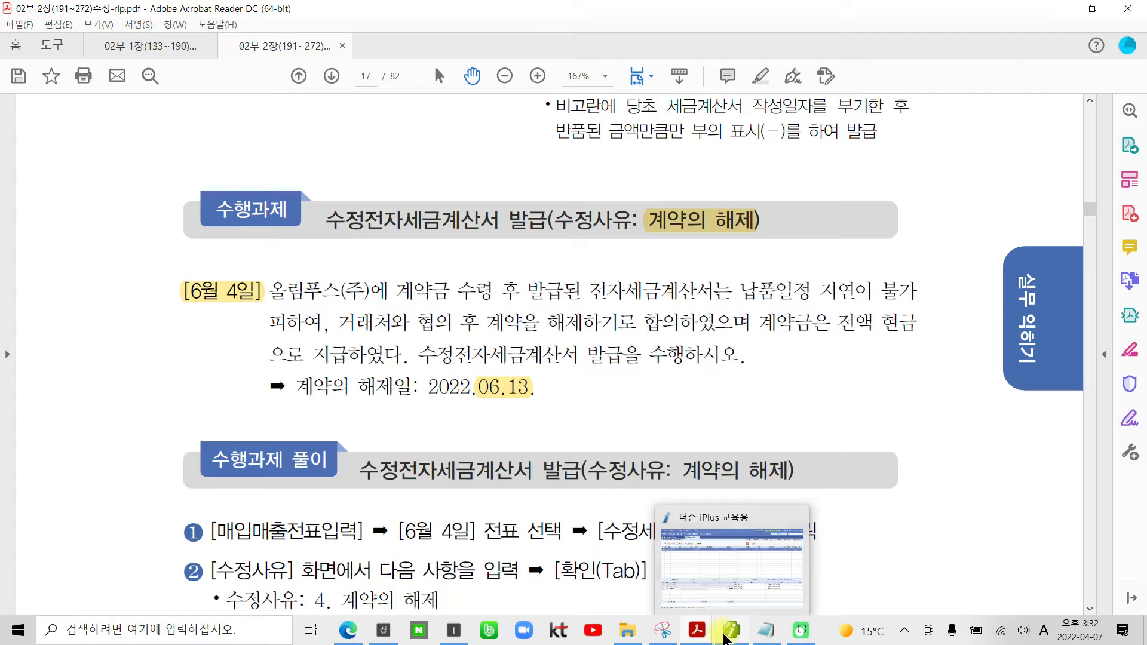
click(725, 640)
click(221, 113)
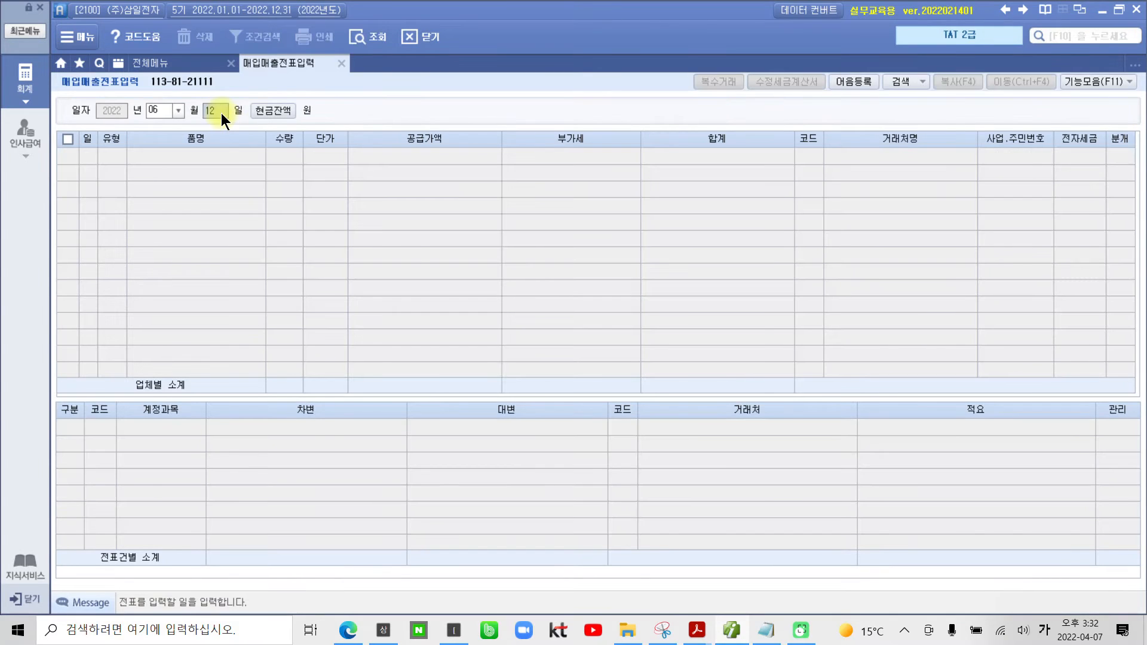
text(04)
key(Return)
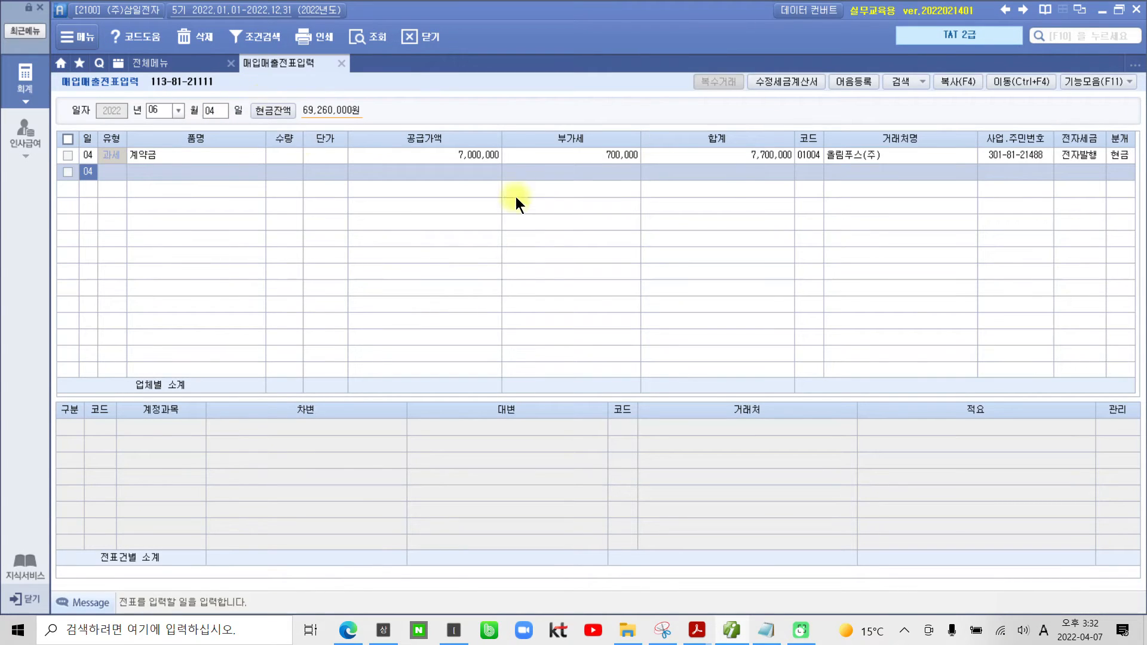
click(811, 155)
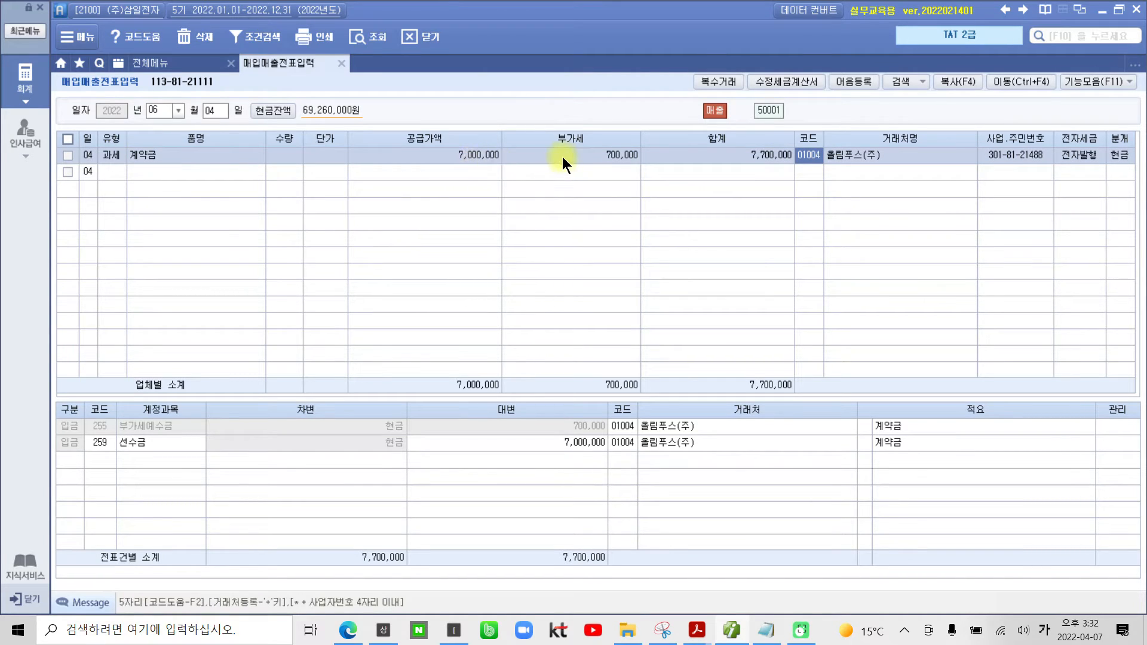
click(1118, 155)
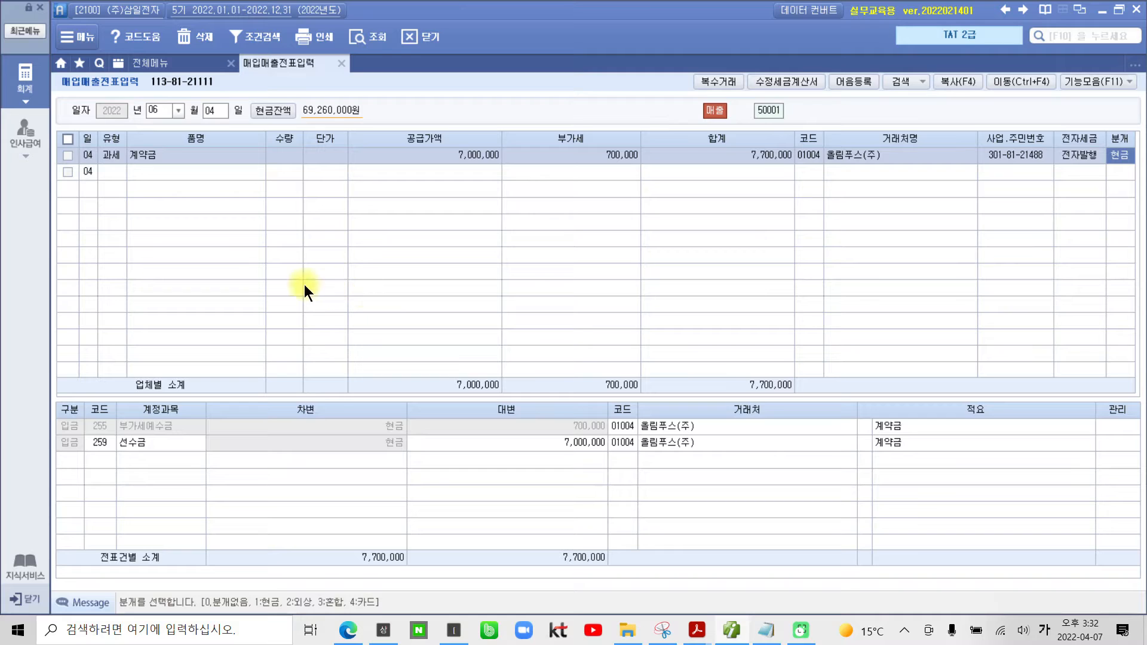
Step: Start a corrected tax invoice for the June 4 올림푸스(주) voucher with 수정사유 "4. 계약의 해제"
click(64, 153)
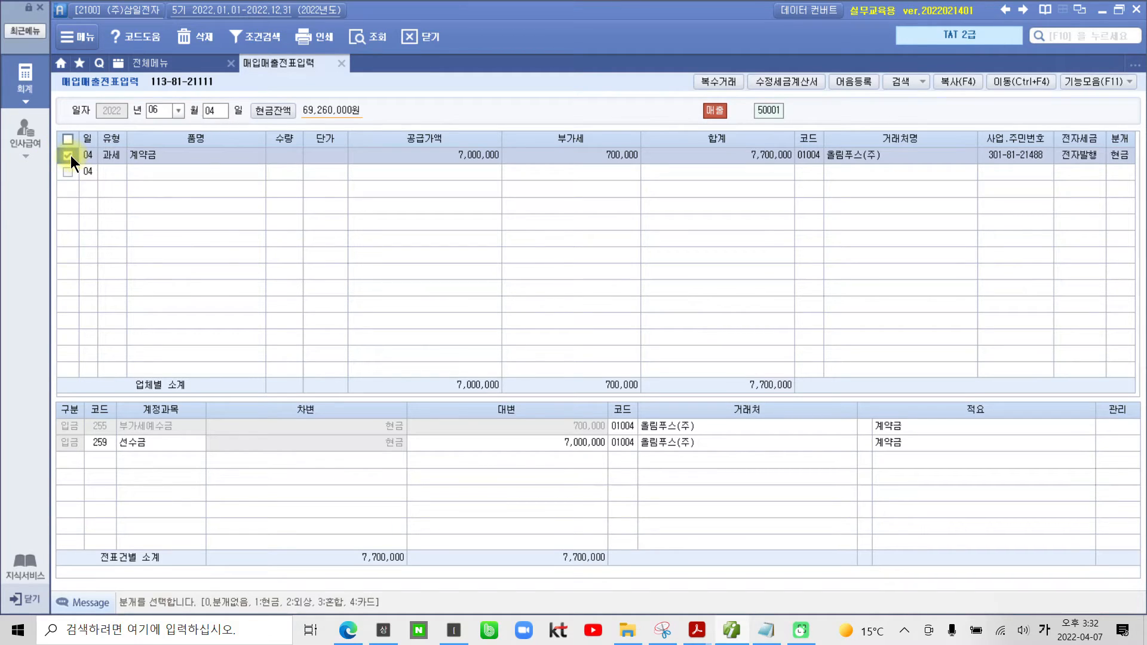
click(787, 82)
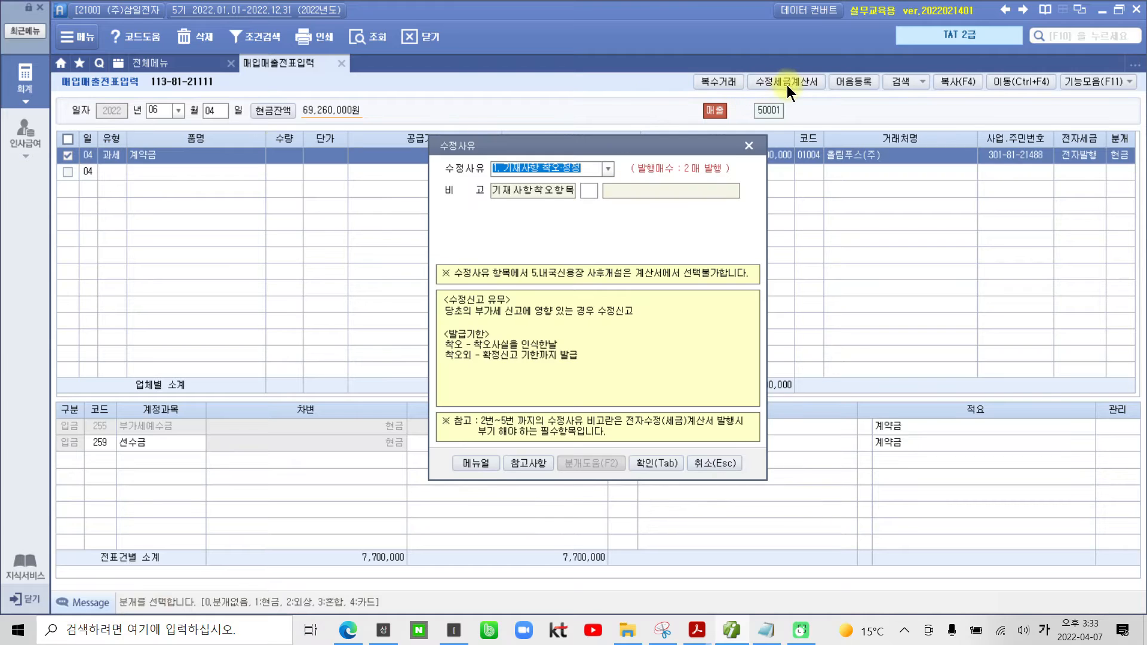
click(607, 167)
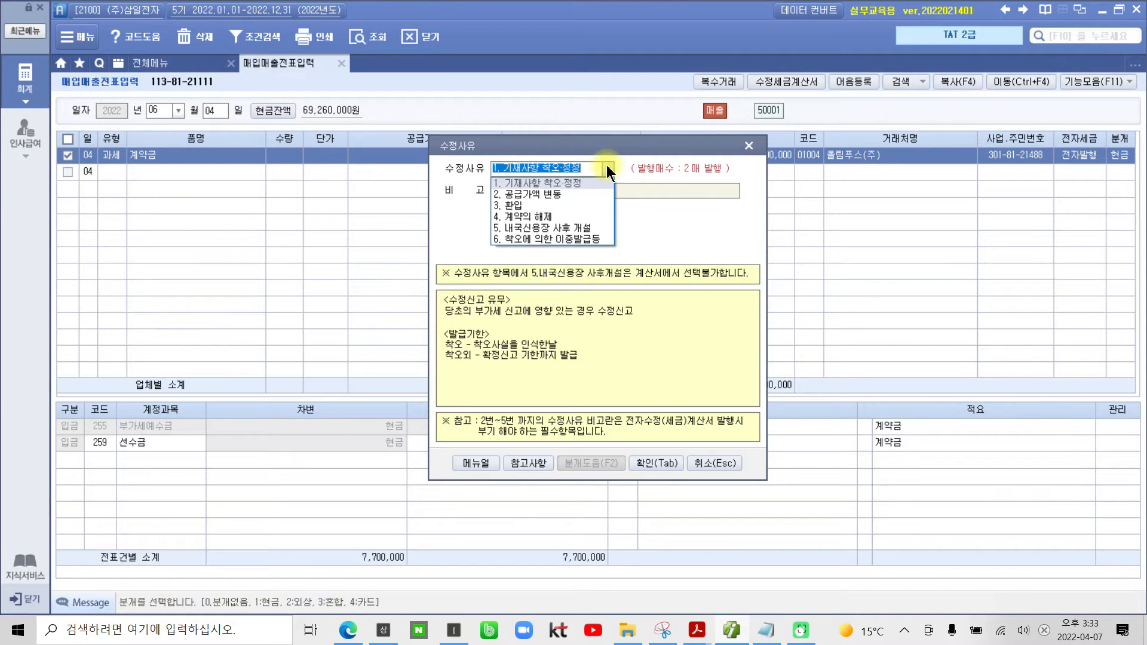
click(540, 217)
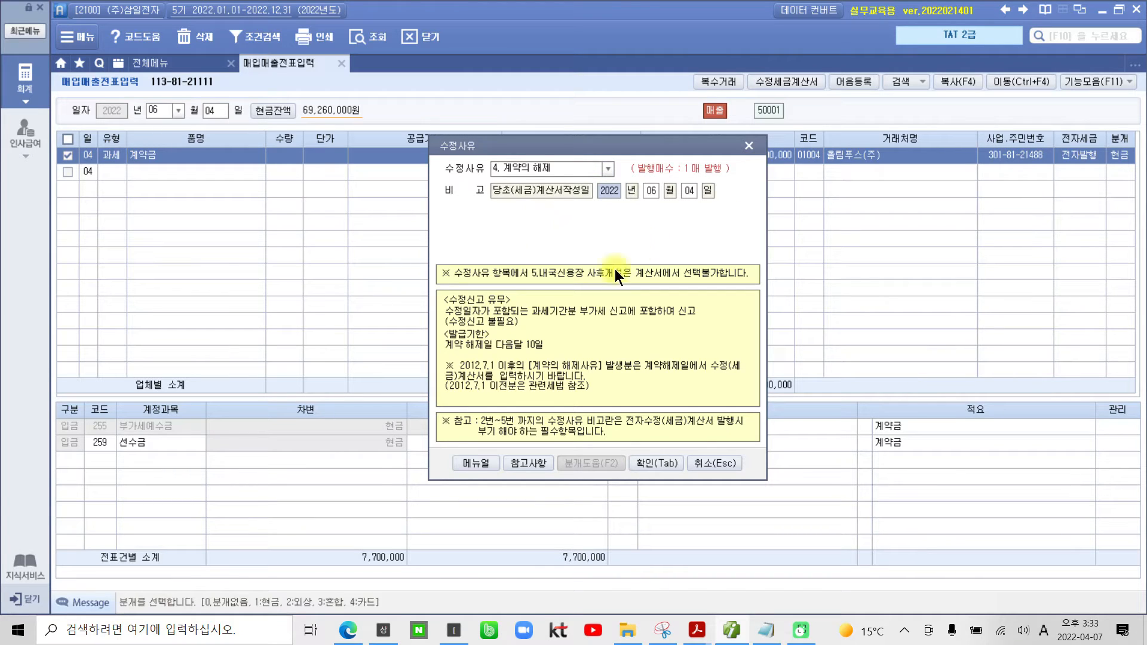
click(643, 460)
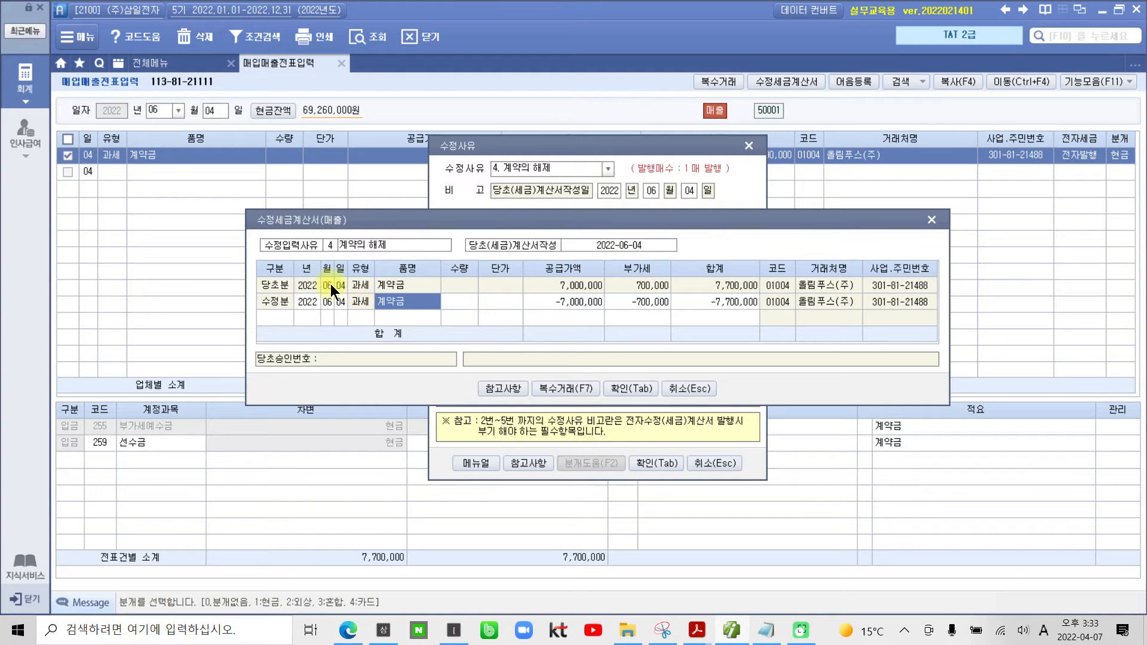
Step: Consult the 참고사항 table for the 작성월일 rule on 계약의 해제 and close it
click(488, 388)
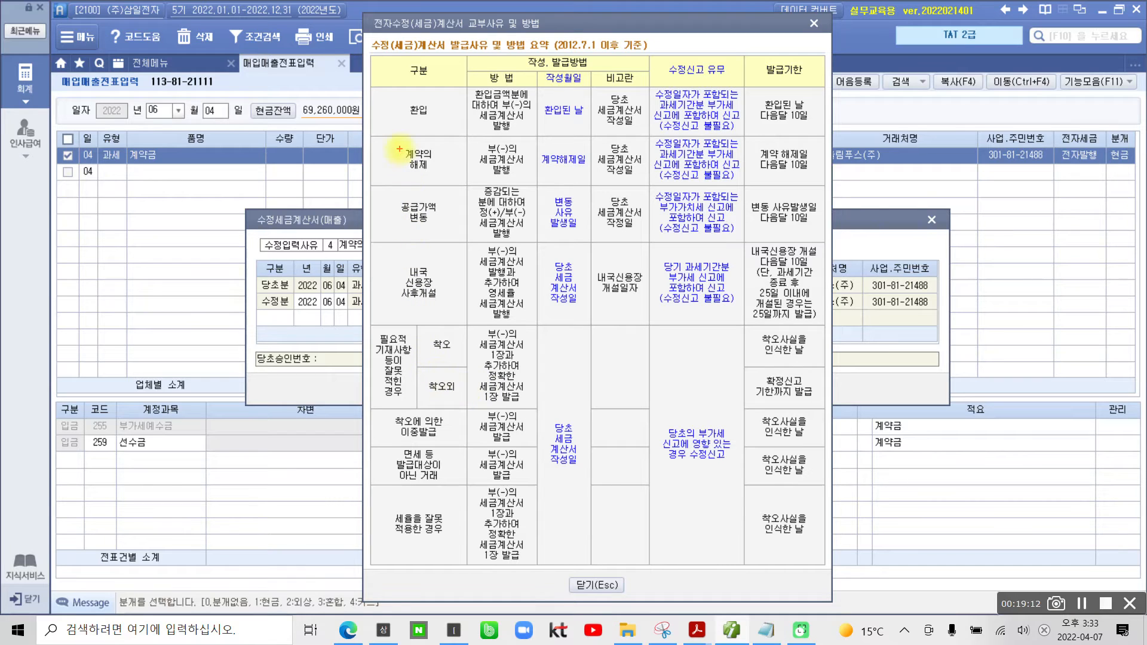
drag(395, 139, 458, 181)
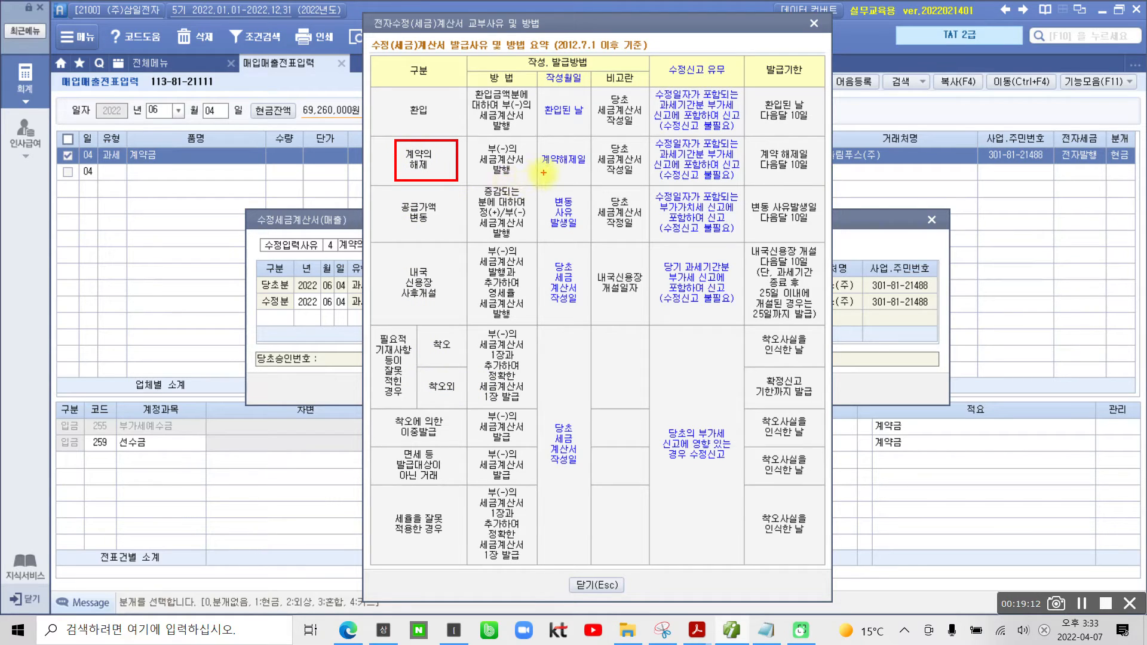
drag(543, 172, 583, 172)
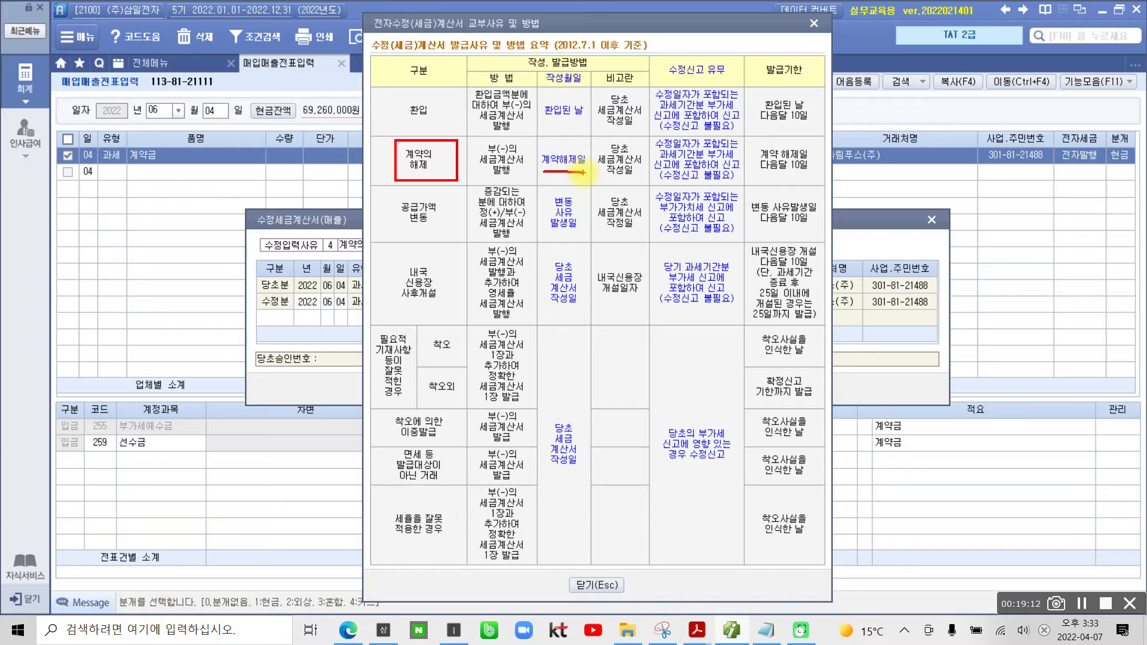
mouse_move(323, 312)
mouse_down()
mouse_move(350, 309)
mouse_move(341, 286)
mouse_move(310, 304)
mouse_move(327, 317)
mouse_up()
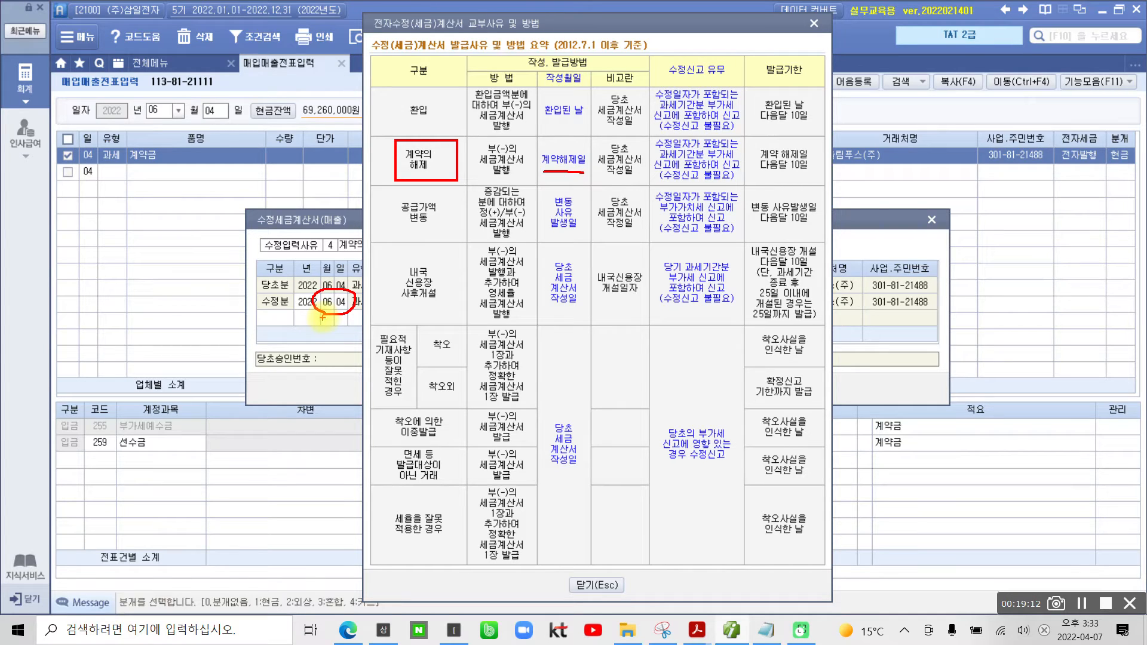
key(Escape)
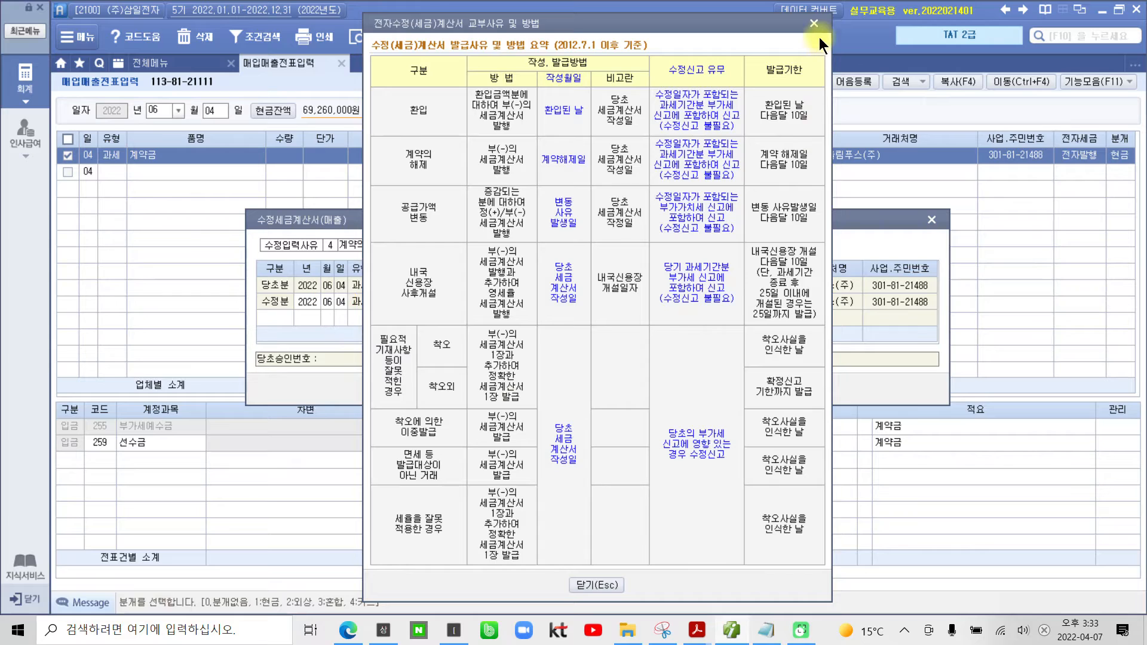
click(815, 24)
Step: Set the 수정분 line's date to June 13 and confirm the corrected invoice entry
click(341, 305)
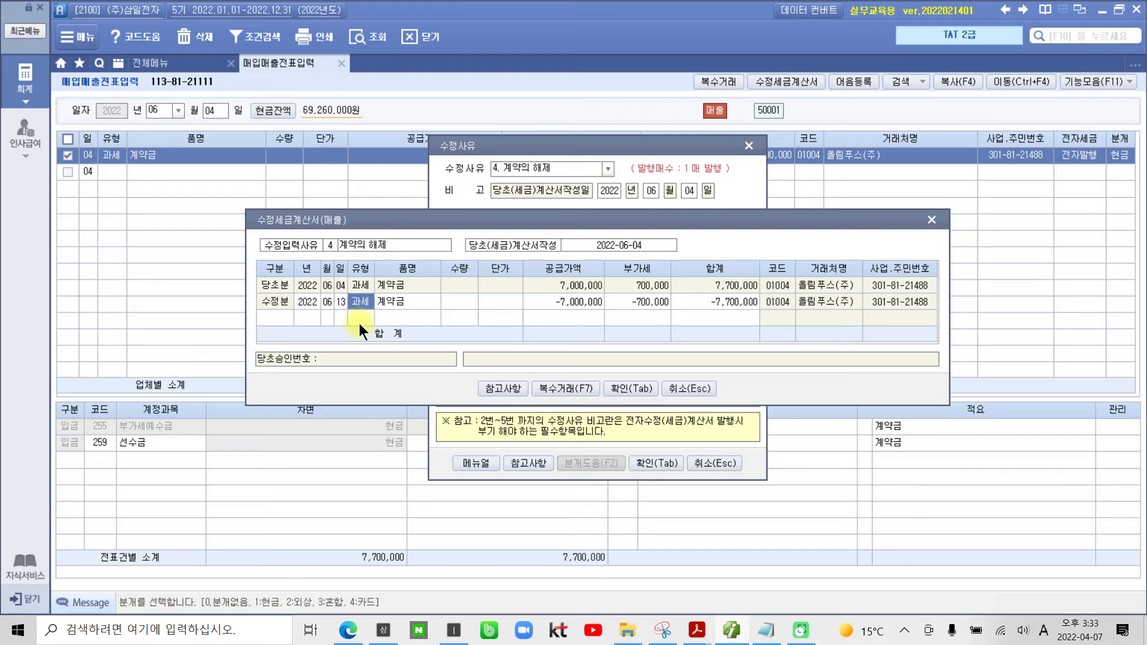
key(Return)
key(Return)
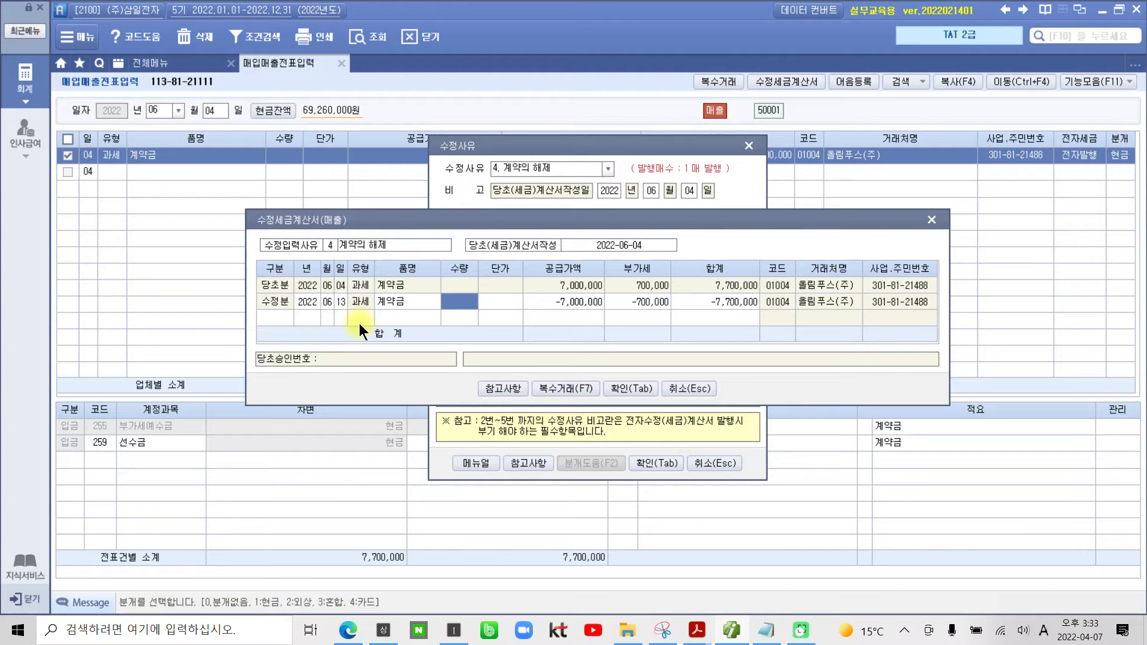
click(622, 389)
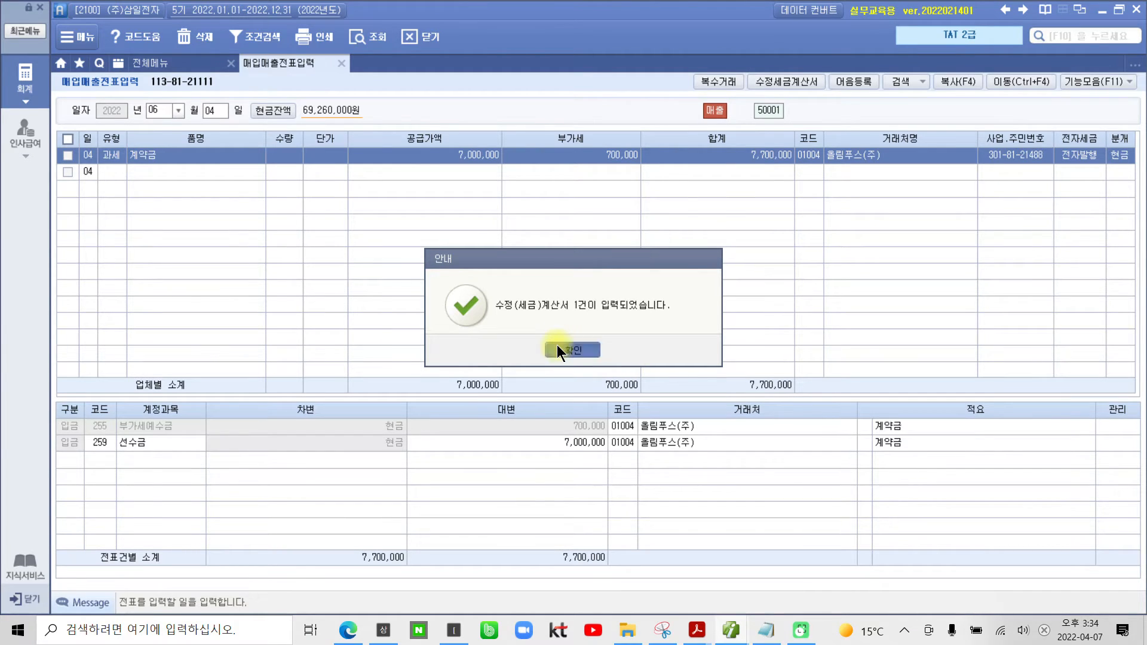
click(559, 350)
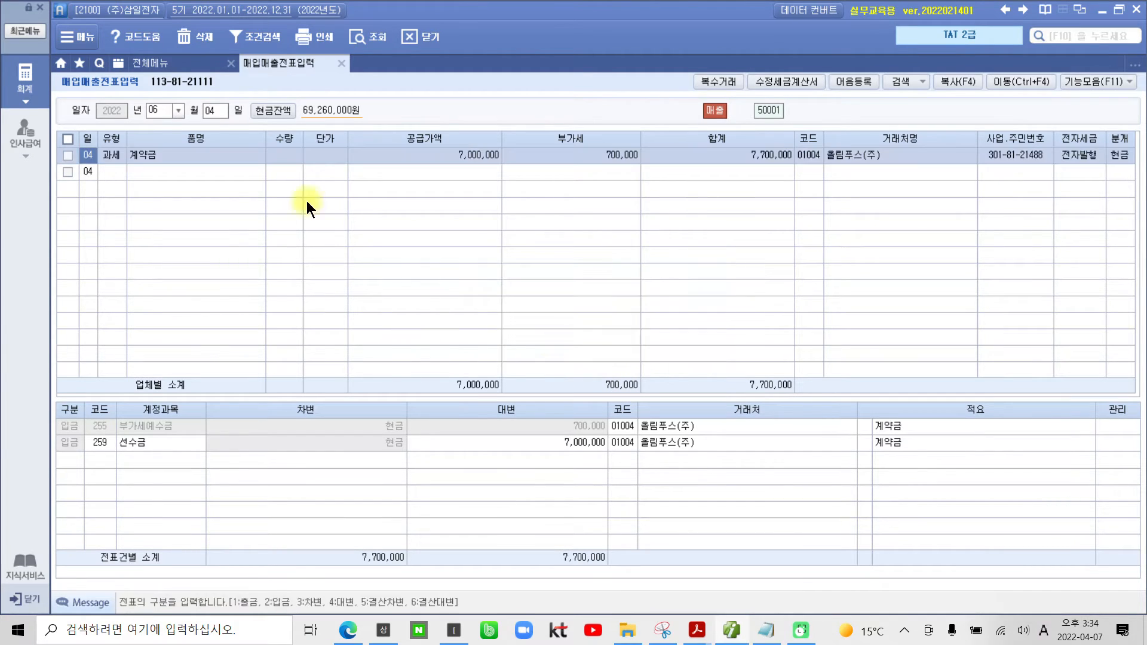
Step: Load the June 13 vouchers and show the journal lines of the 올림푸스(주) 계약금 correction
click(216, 110)
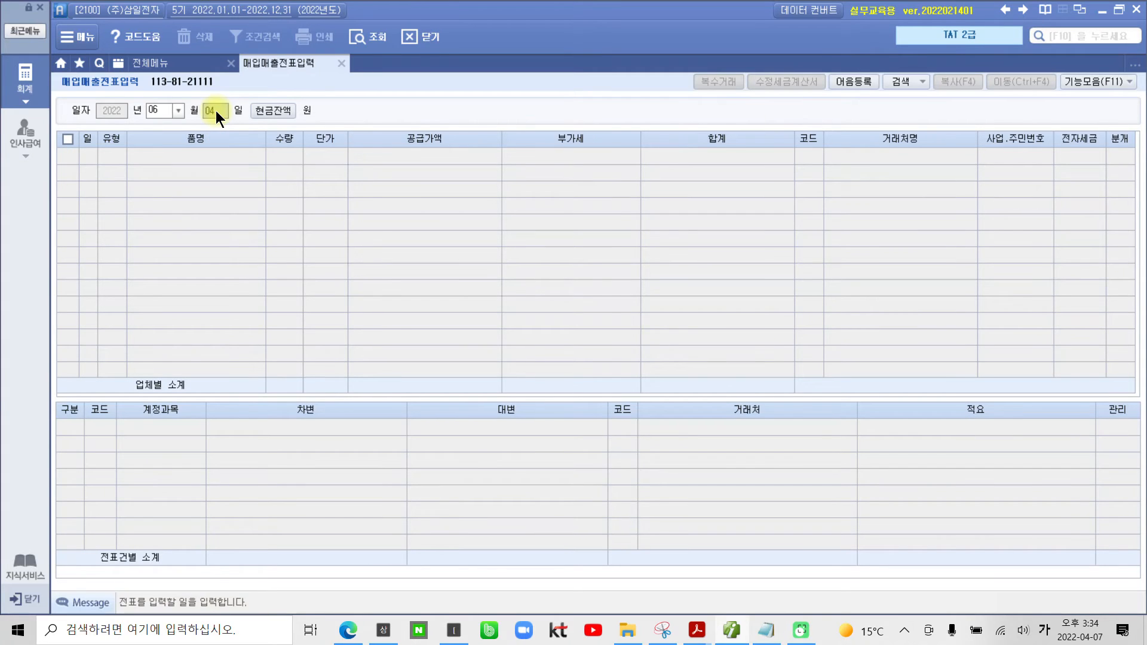
text(13)
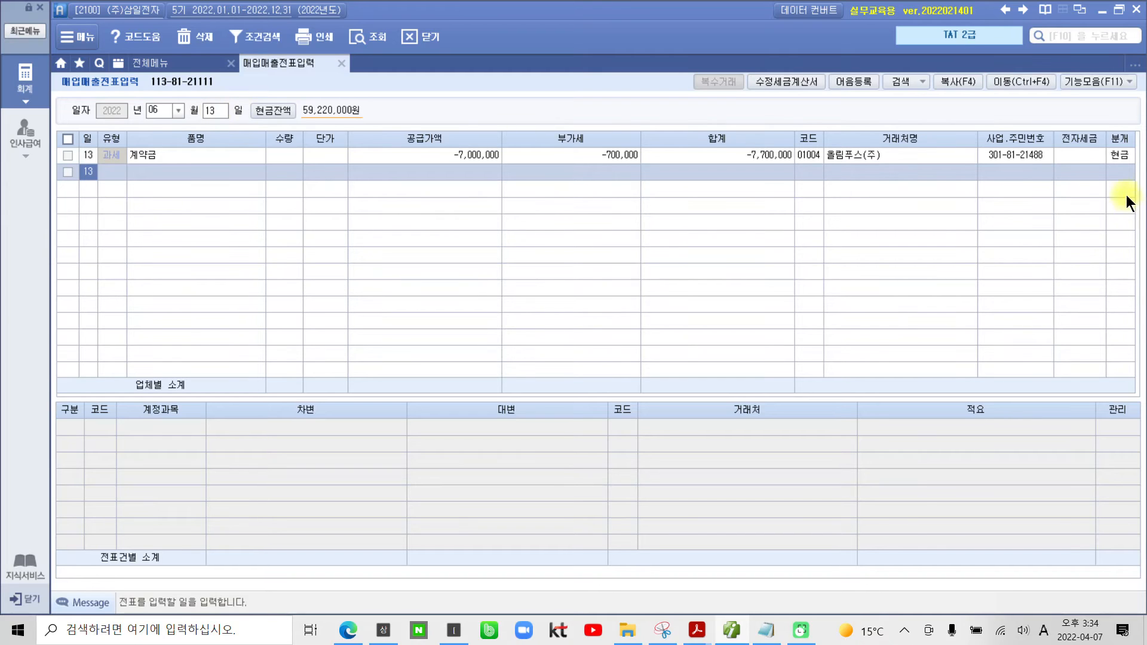
click(1120, 157)
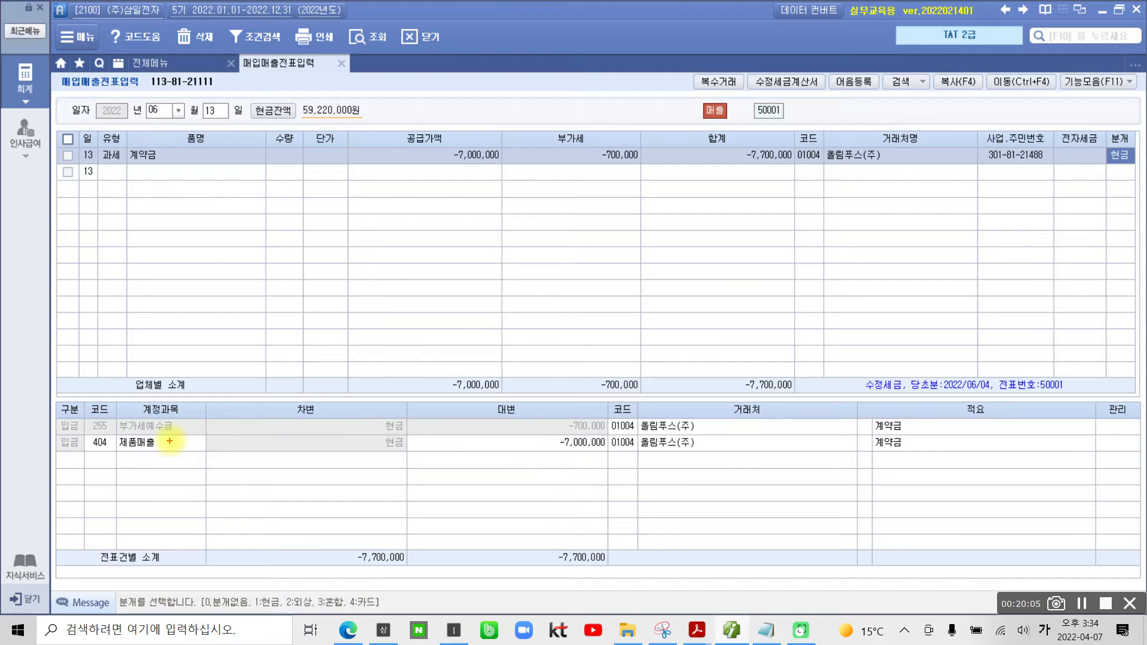
Step: Examine the 부가세예수금 amount, the debit total and the 제품매출 line in the correction's journal entry
drag(548, 434, 612, 437)
mouse_move(405, 573)
mouse_down()
mouse_move(382, 539)
mouse_move(410, 579)
mouse_up()
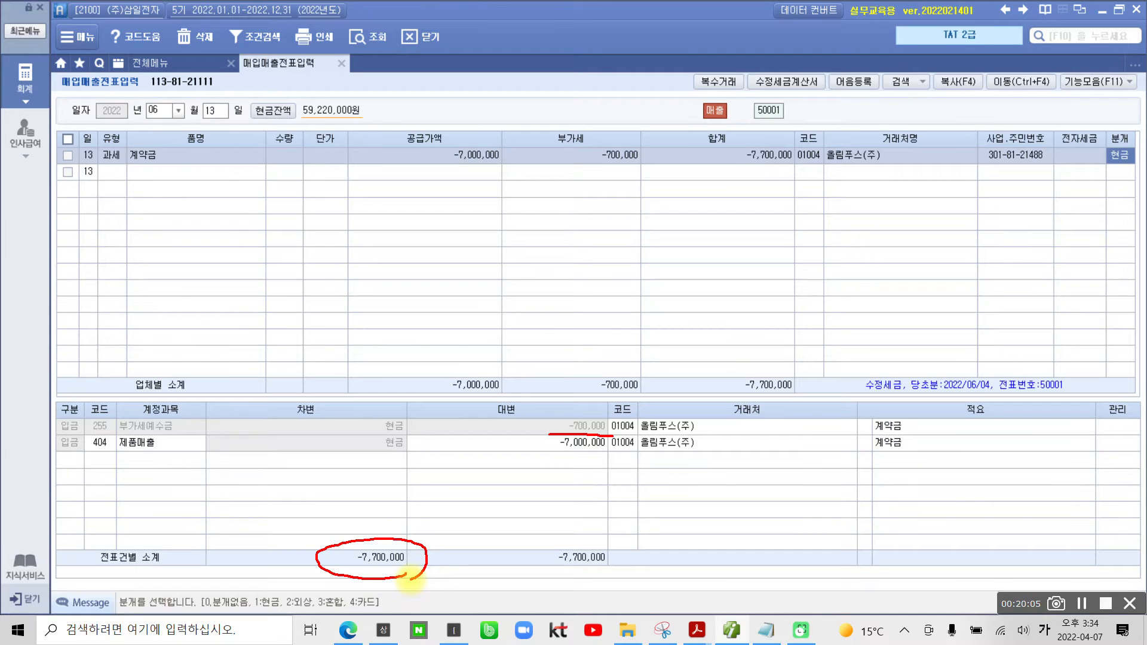
drag(89, 454, 156, 457)
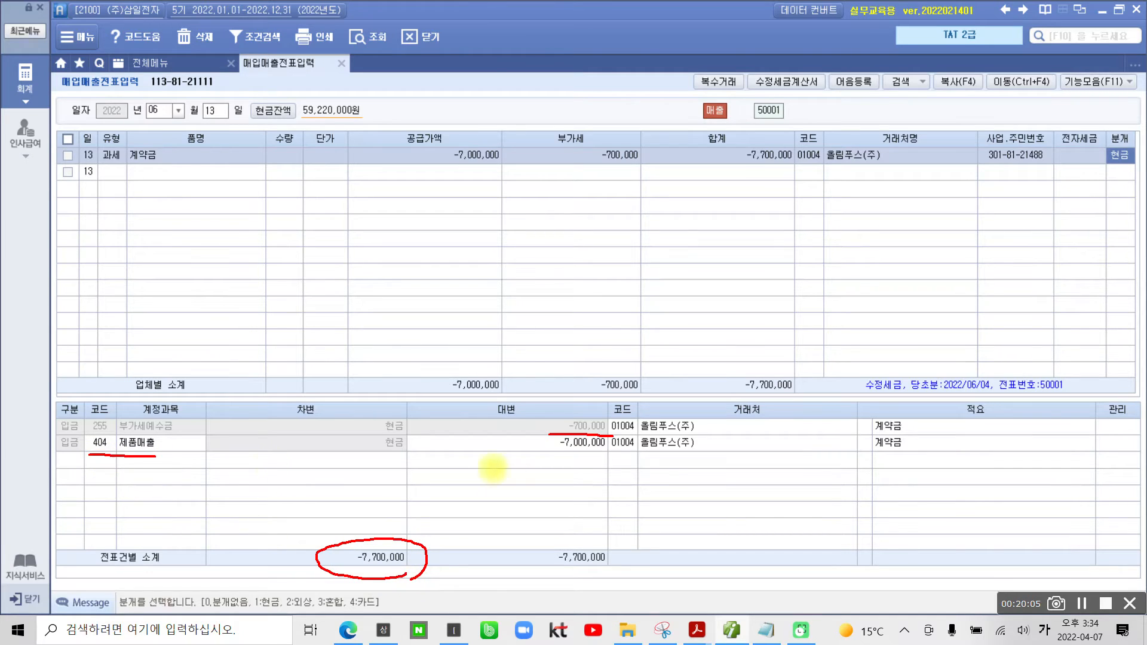
drag(554, 454, 606, 454)
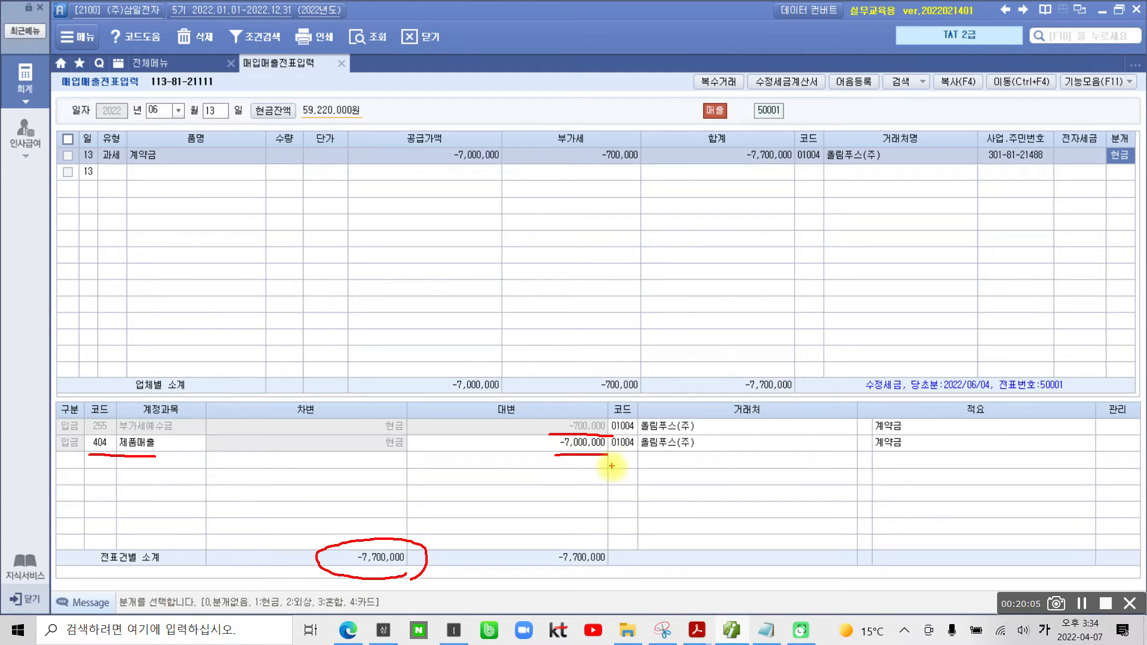
mouse_move(102, 437)
mouse_down()
mouse_move(88, 448)
mouse_move(108, 456)
mouse_up()
key(Escape)
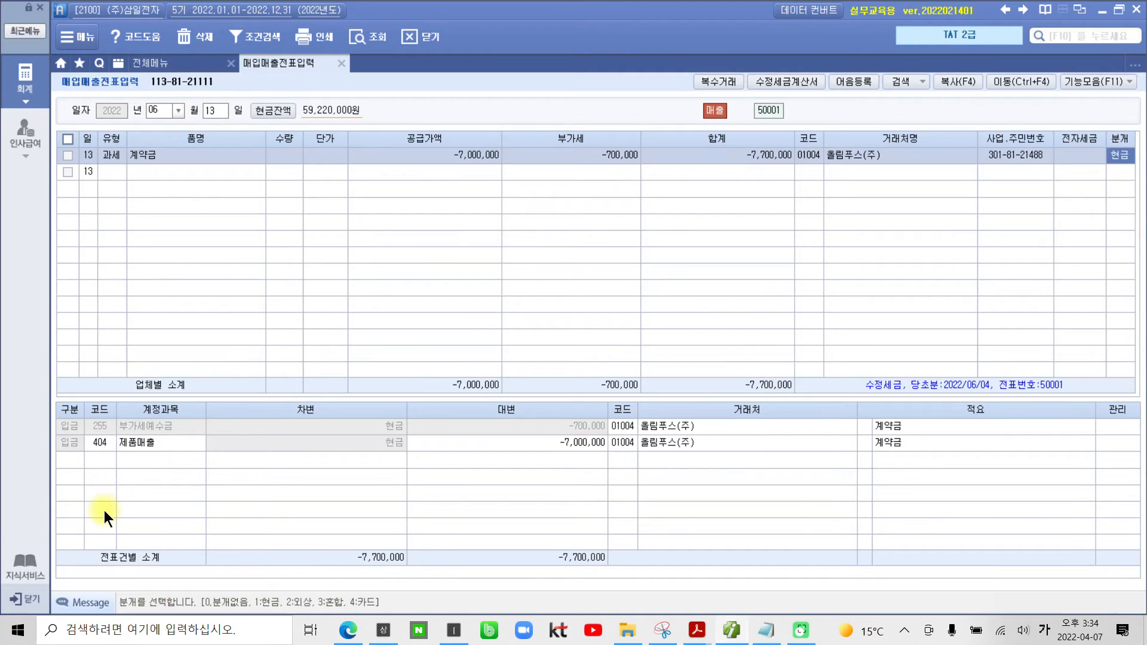
Step: Replace the 제품매출 account in the correction's journal entry with 259 선수금
click(102, 446)
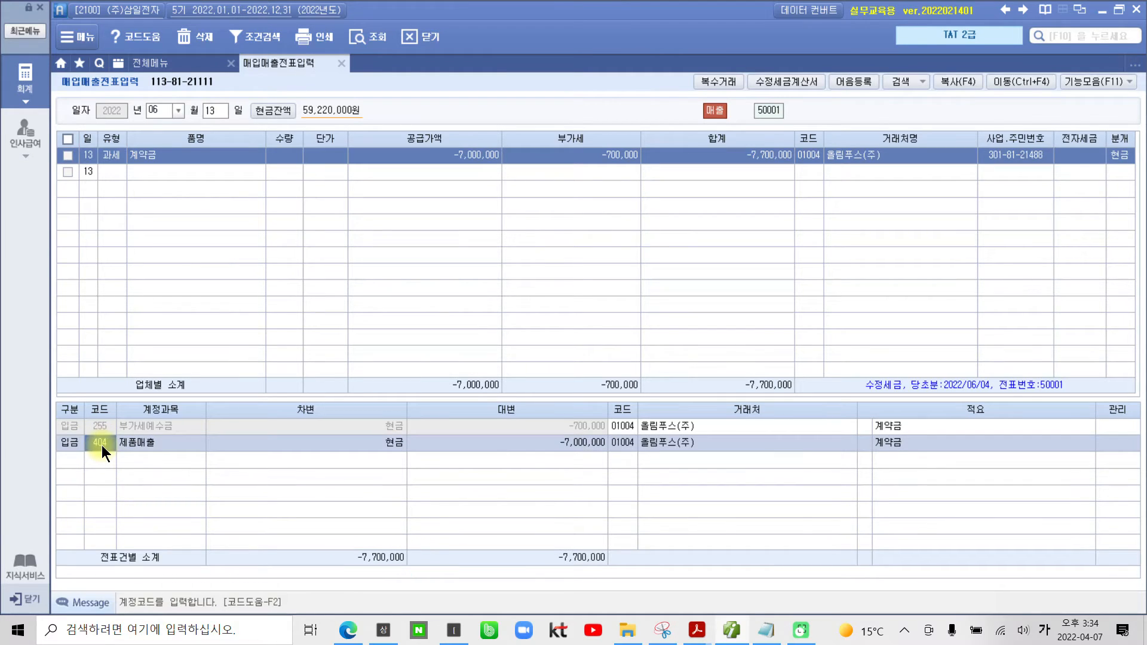
text(선수)
key(Return)
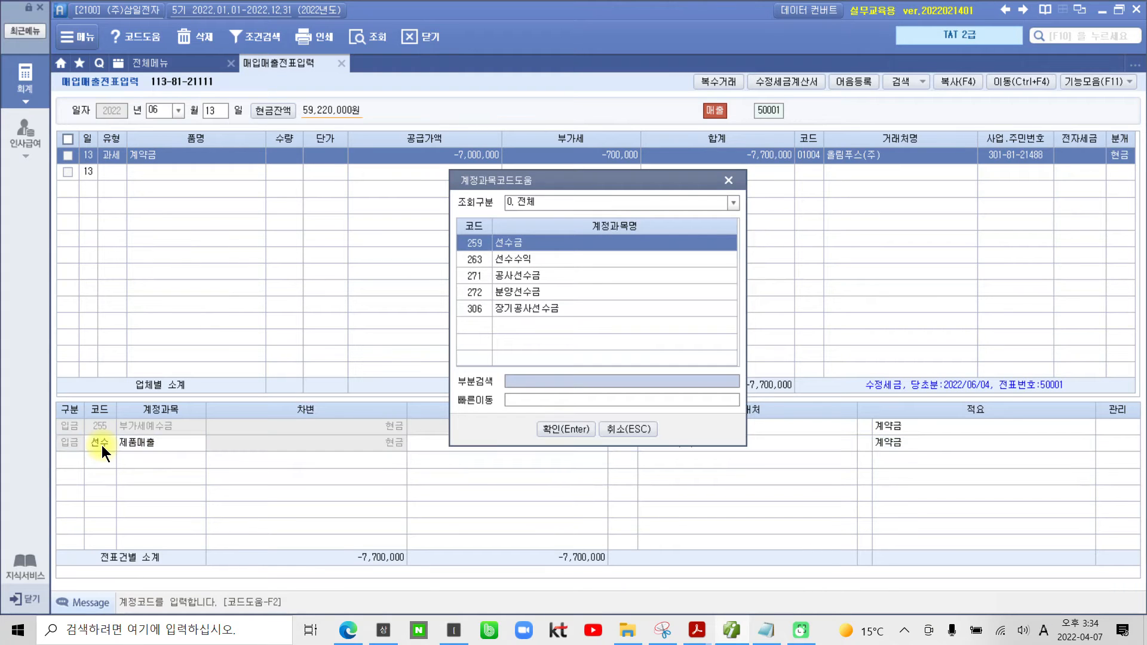
click(545, 428)
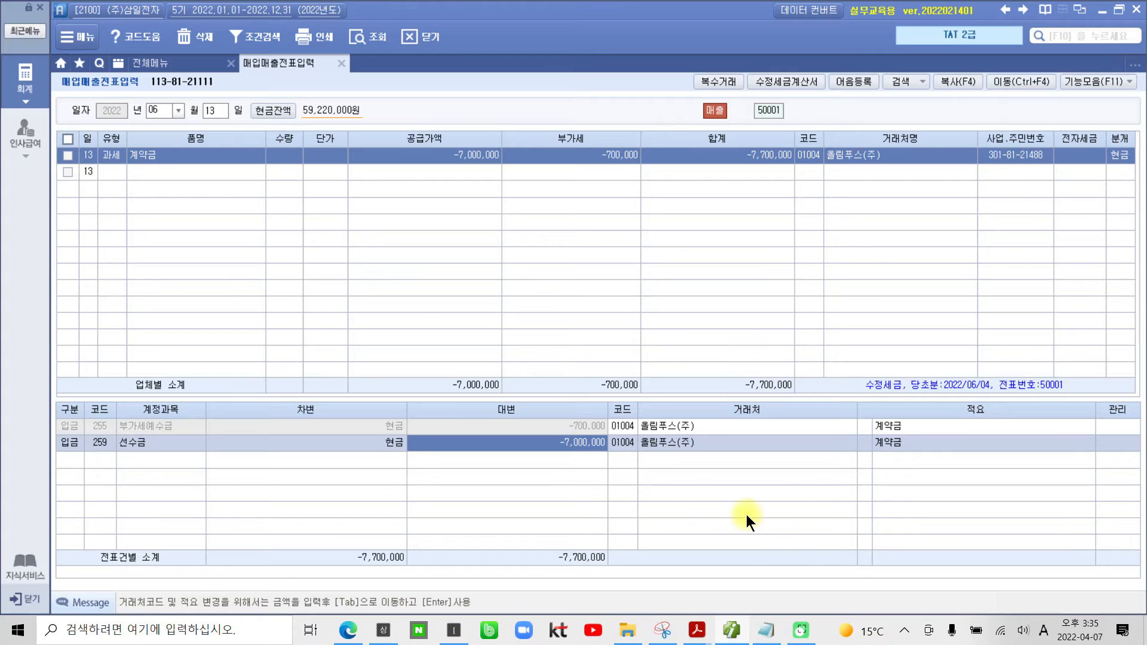
Step: Switch to the 02부 2장 textbook in Adobe Acrobat Reader and compare the entry with the 계약의 해제 solution
mouse_move(694, 632)
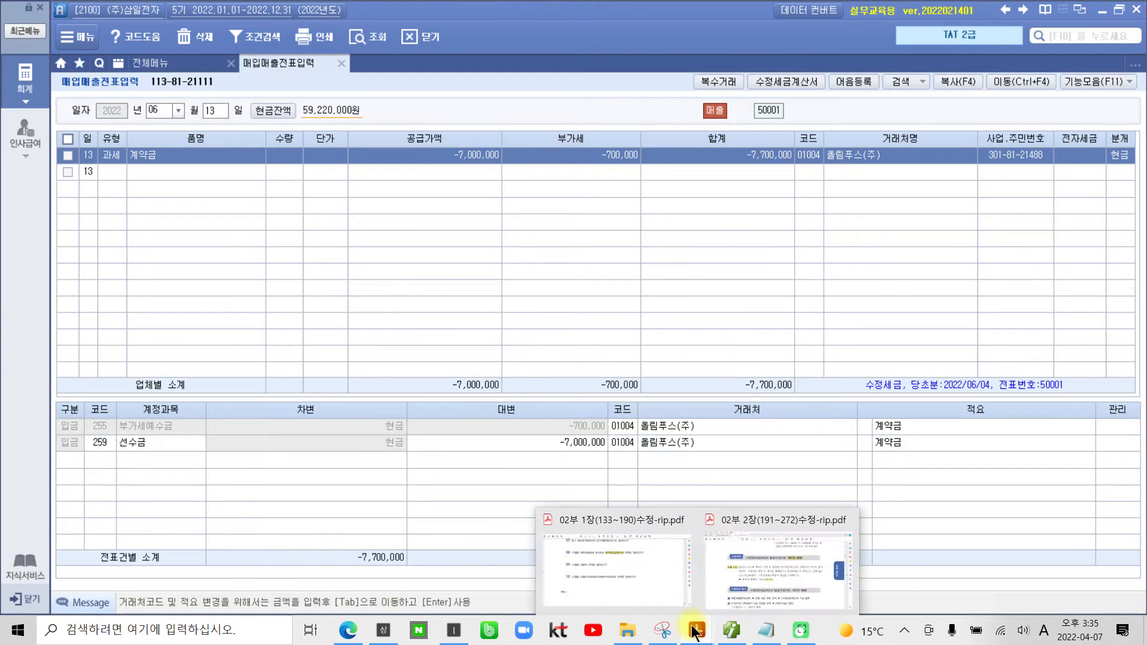
click(748, 562)
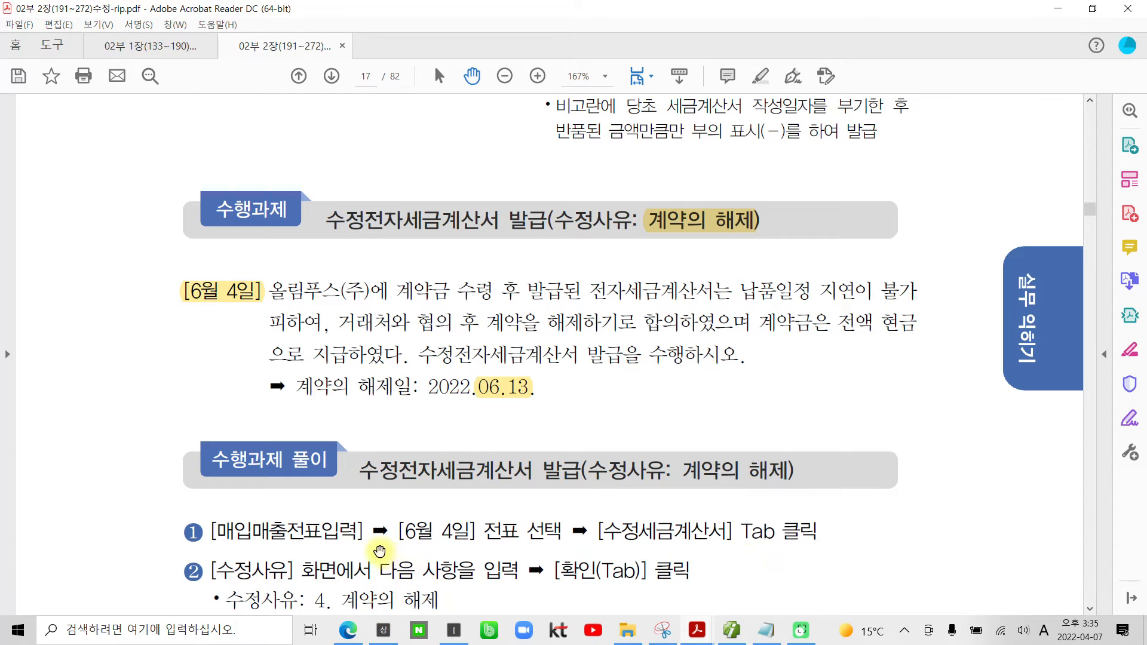
scroll(377, 548, down, 3)
scroll(375, 551, down, 5)
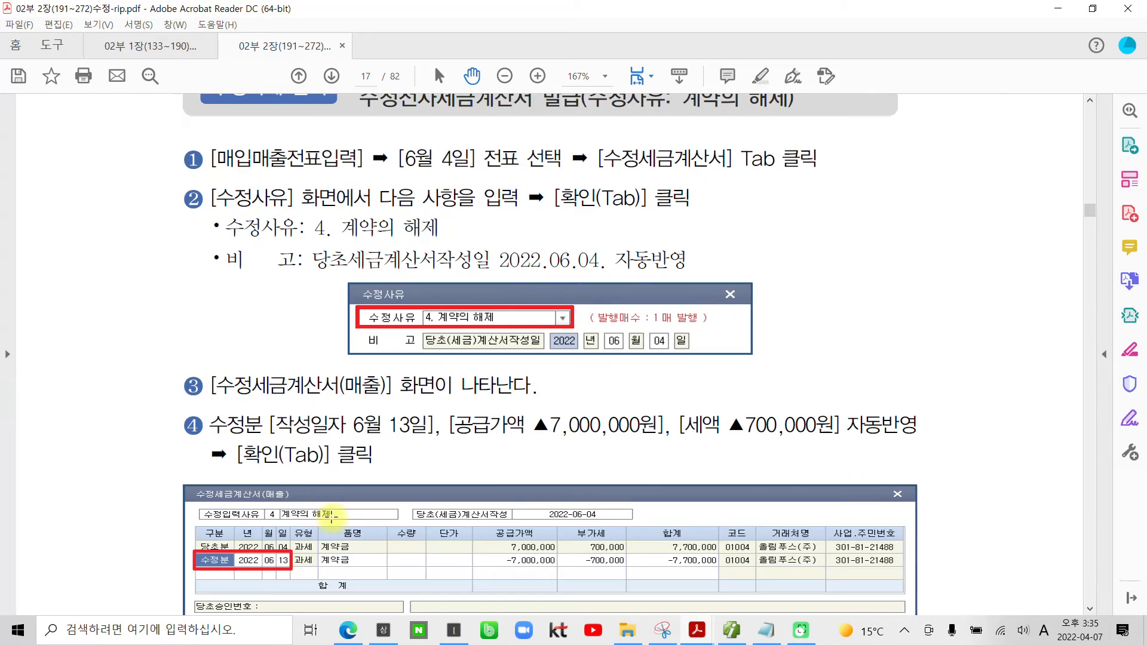
Step: Highlight "내국신용장을 사후 개설하고" in the textbook's 내국신용장 사후개설 task text
scroll(333, 518, down, 10)
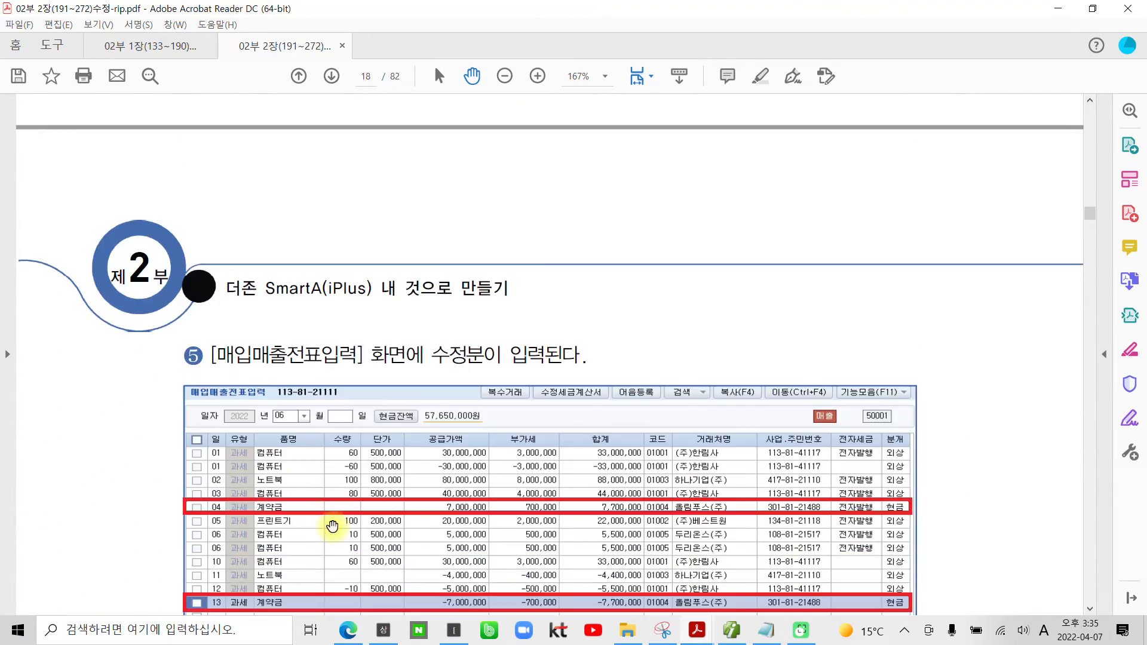
scroll(333, 526, down, 9)
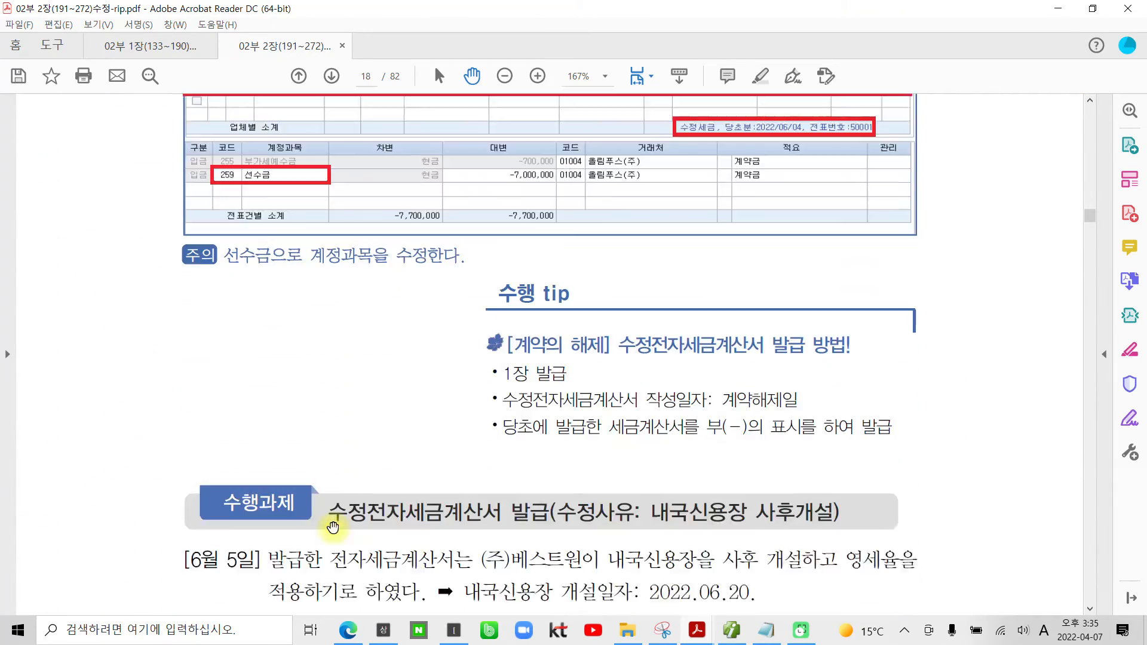
scroll(332, 527, down, 3)
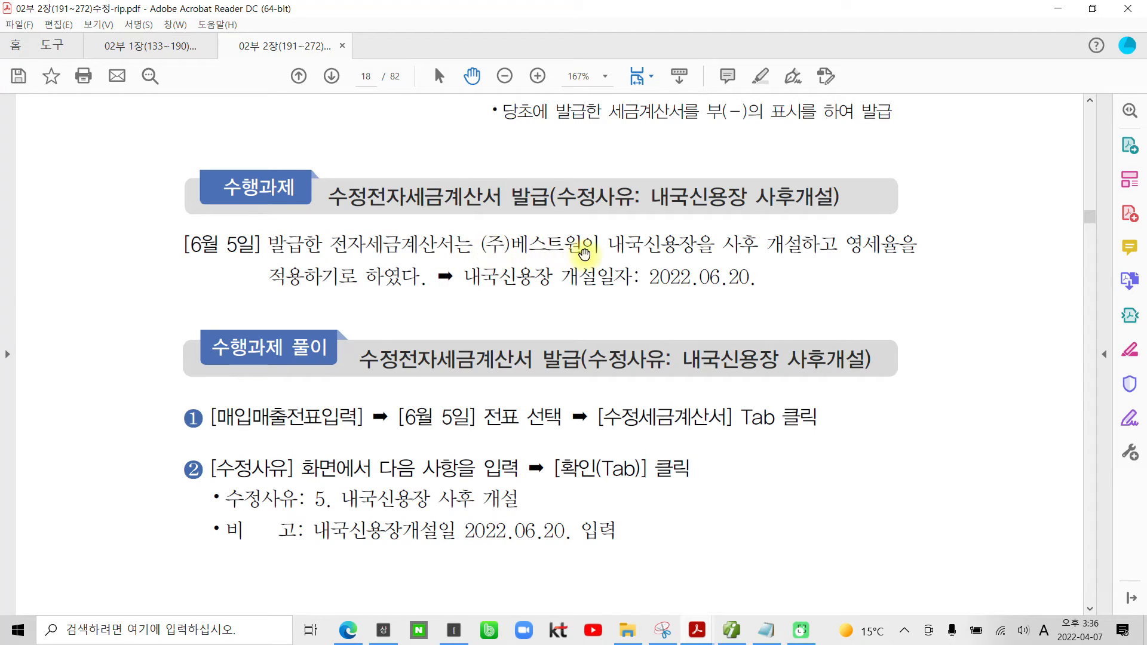
drag(610, 245, 769, 242)
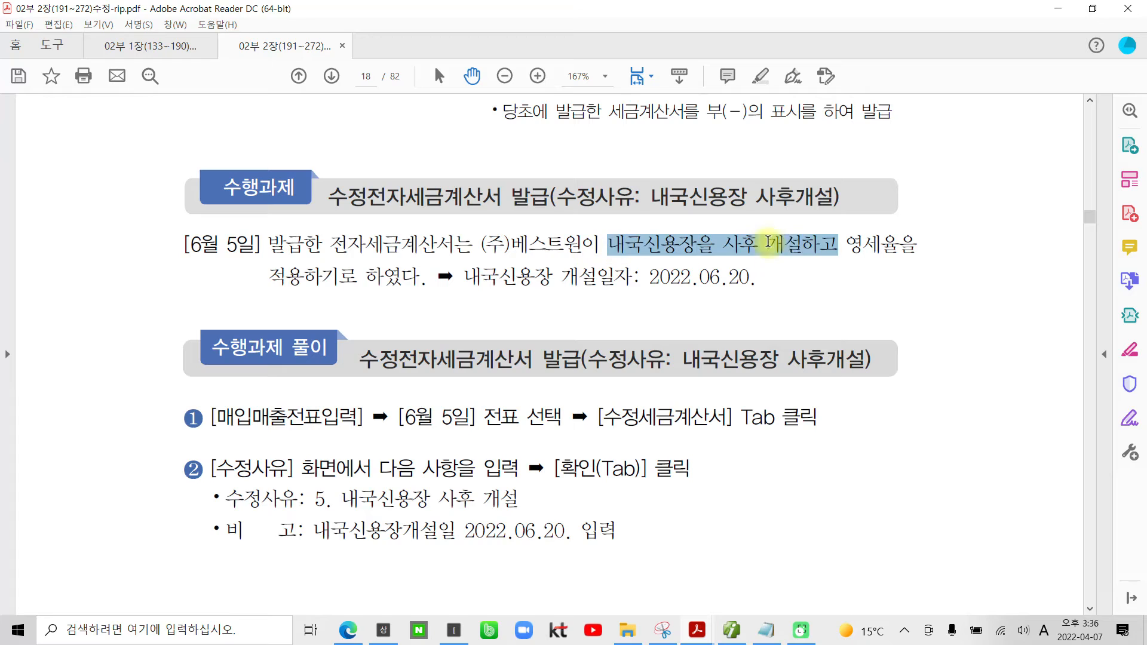
right_click(800, 239)
click(849, 287)
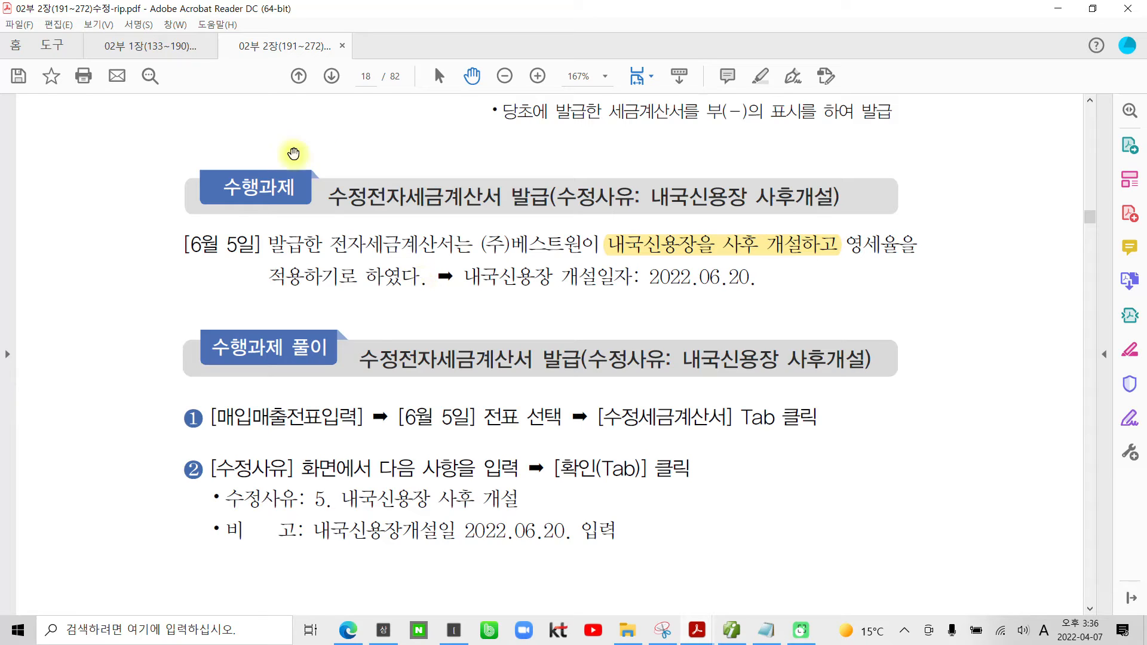
Step: Highlight the original invoice date "[6월 5일]" and the letter-of-credit opening date "2022.06.20." in the task text
drag(259, 244, 184, 245)
right_click(201, 245)
click(244, 289)
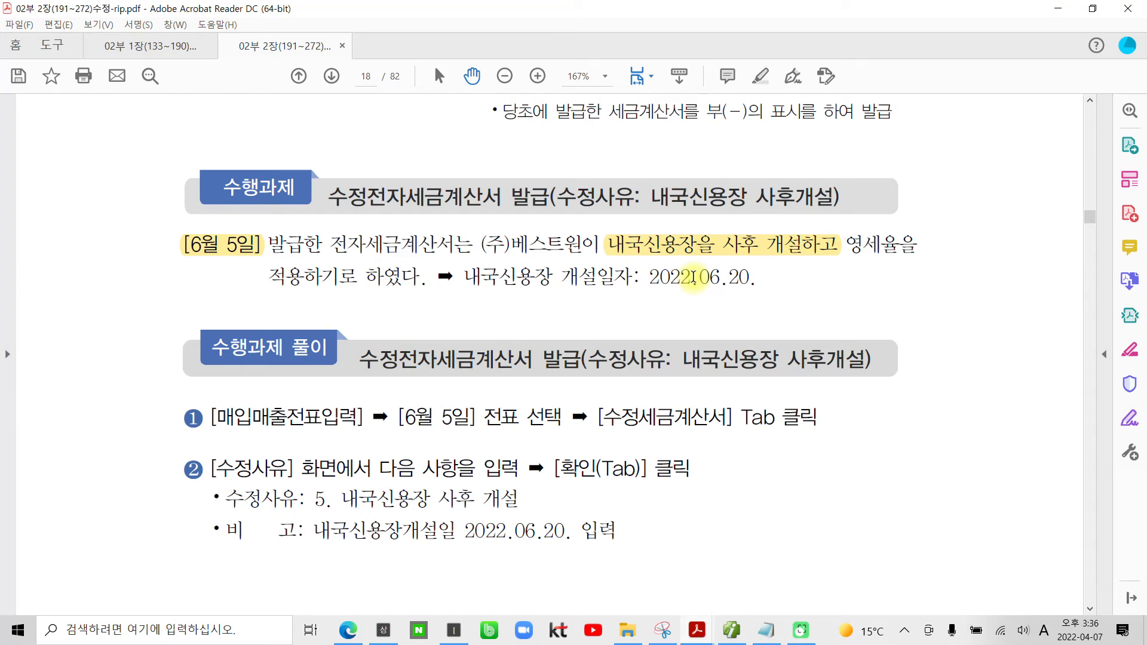
drag(649, 278, 760, 285)
right_click(761, 285)
click(762, 328)
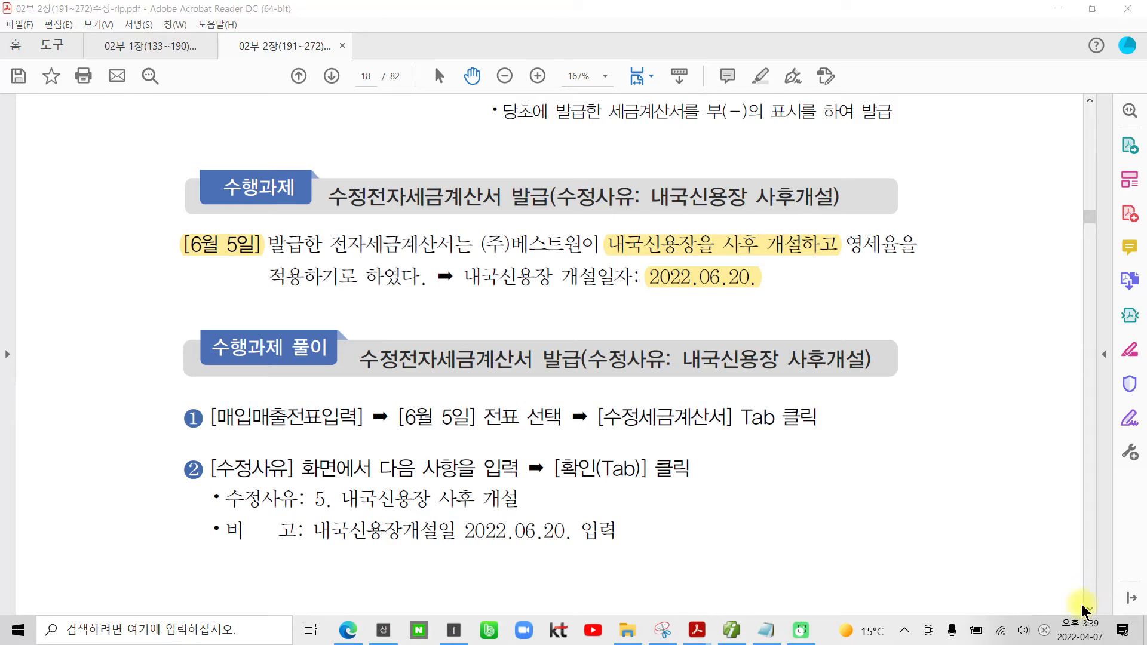
Step: Underline [6월 5일], (주)베스트원 and the 내국신용장 사후 개설 phrase in red, and circle 06.20. and [6월 5일]
scroll(221, 358, down, 3)
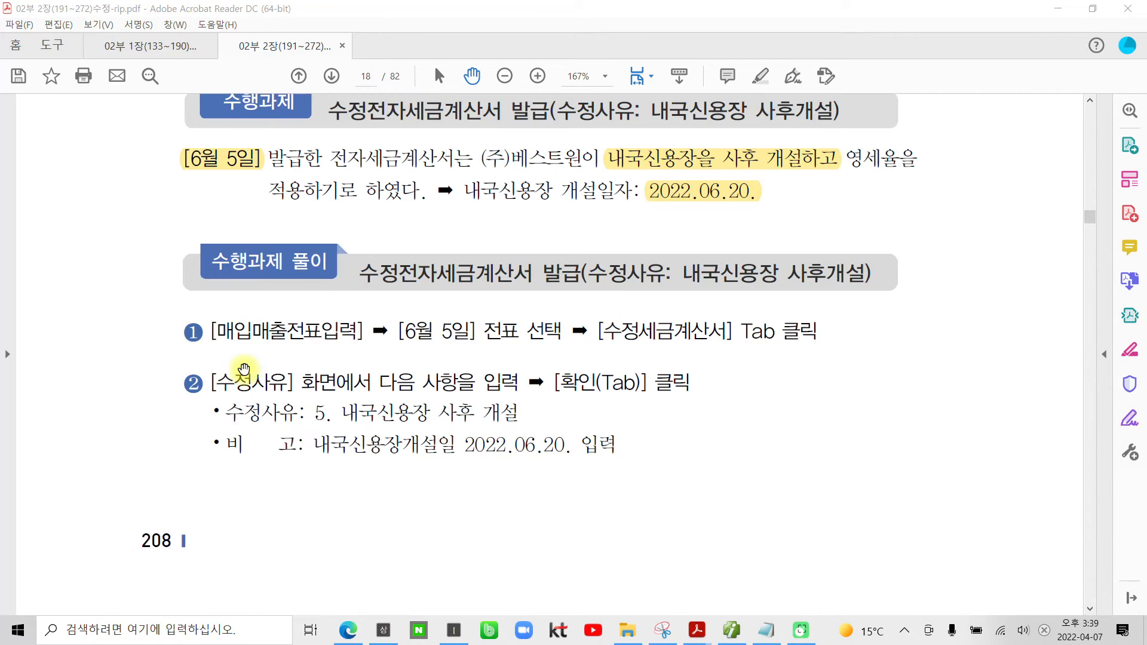
scroll(236, 394, up, 3)
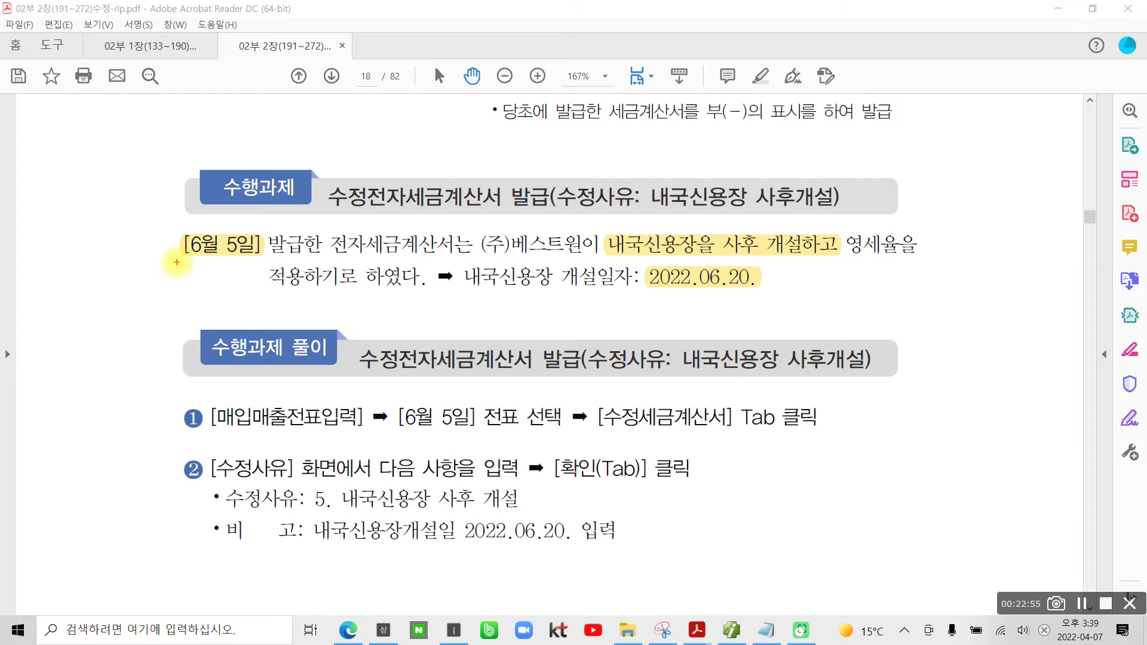
drag(177, 262, 251, 264)
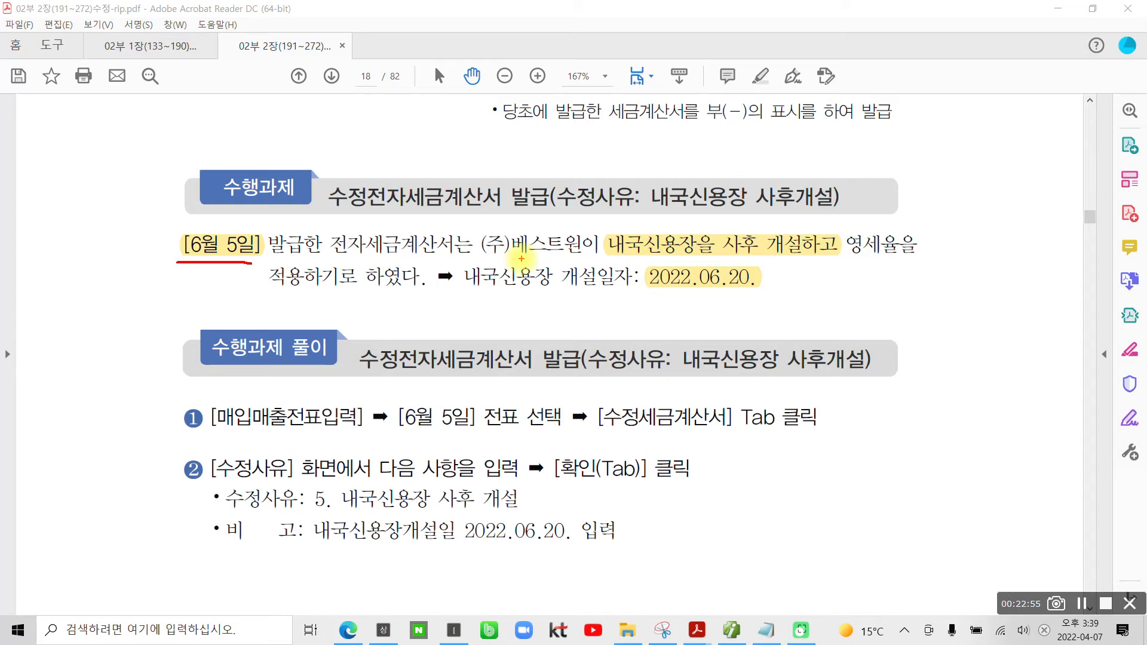
drag(493, 256, 562, 258)
drag(632, 258, 782, 254)
mouse_move(750, 295)
mouse_down()
mouse_move(681, 300)
mouse_move(678, 273)
mouse_move(770, 276)
mouse_move(750, 303)
mouse_up()
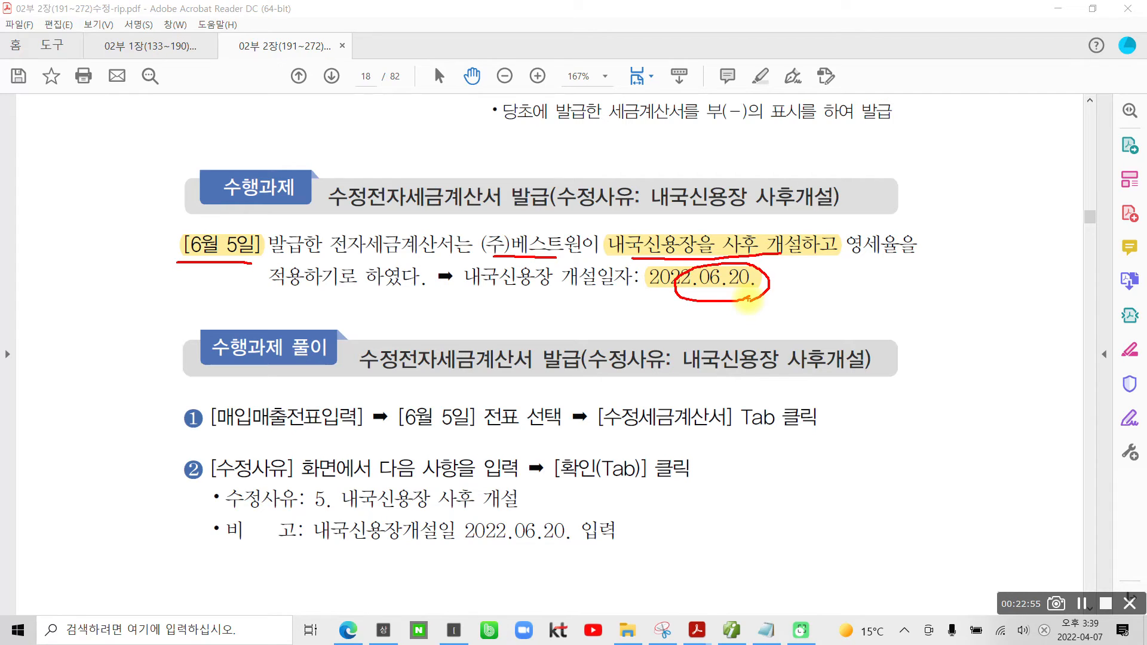
mouse_move(230, 272)
mouse_down()
mouse_move(166, 222)
mouse_move(240, 271)
mouse_up()
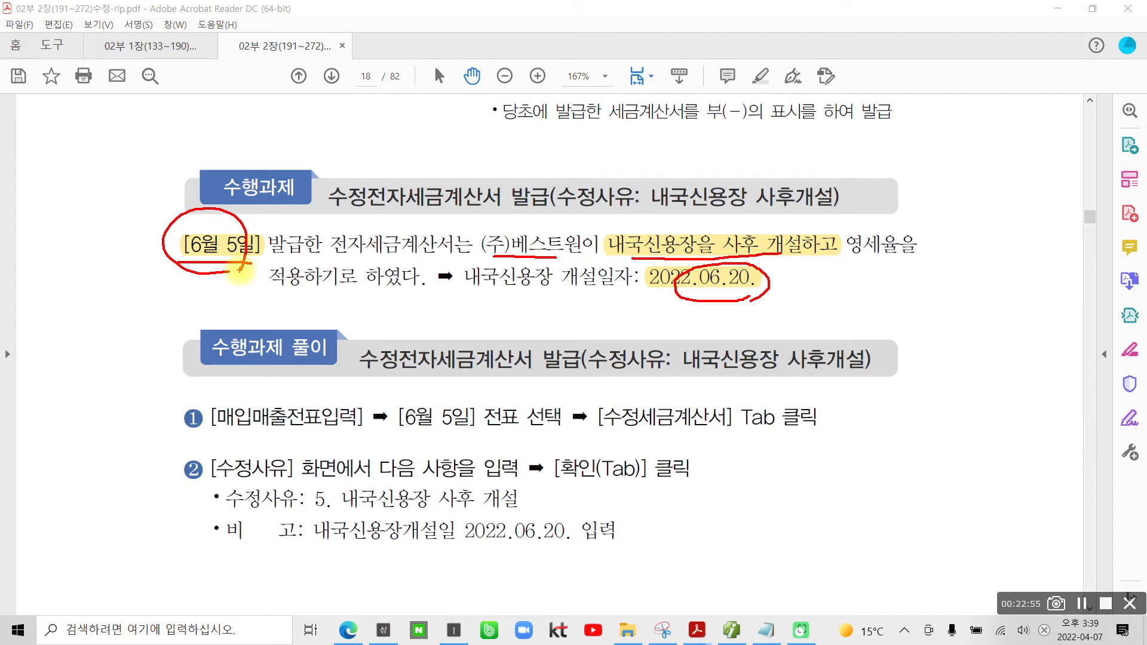
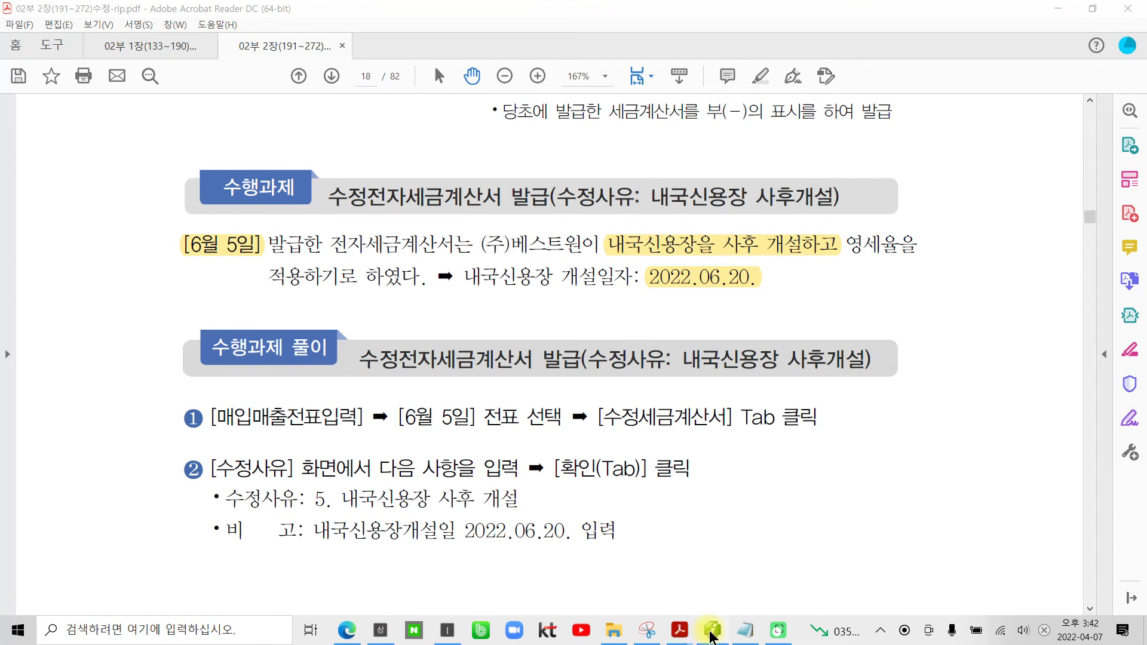
Step: Switch to the accounting program and bring up the June 5 (주)베스트원 프린트기 sales voucher with its journal entry
click(680, 634)
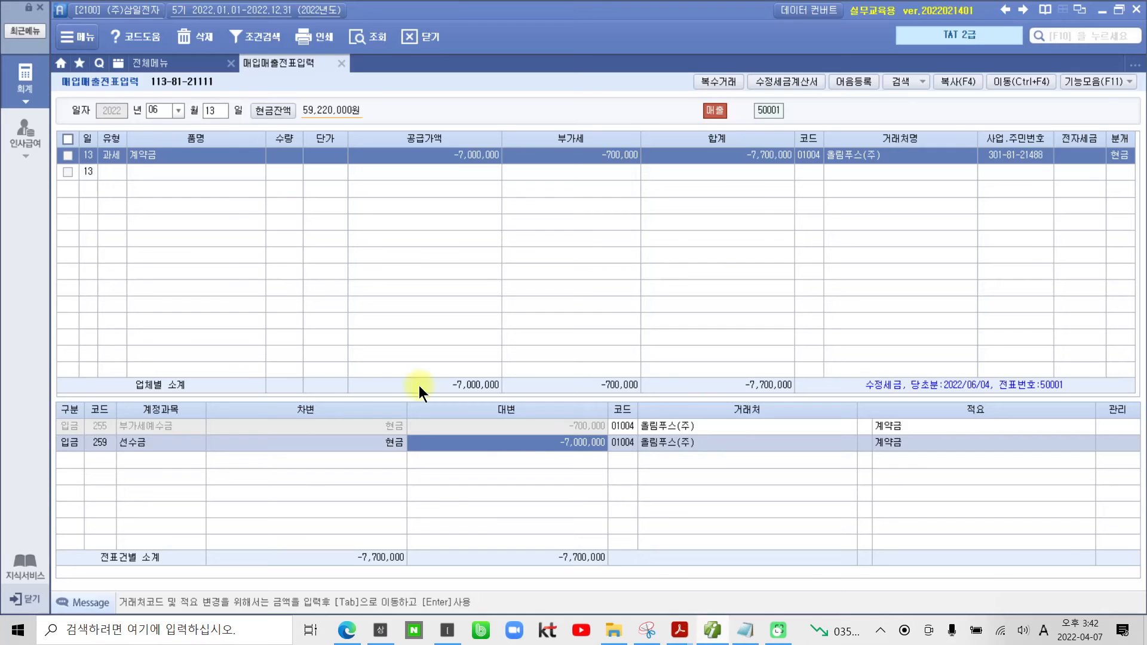
click(216, 112)
text(5)
key(Return)
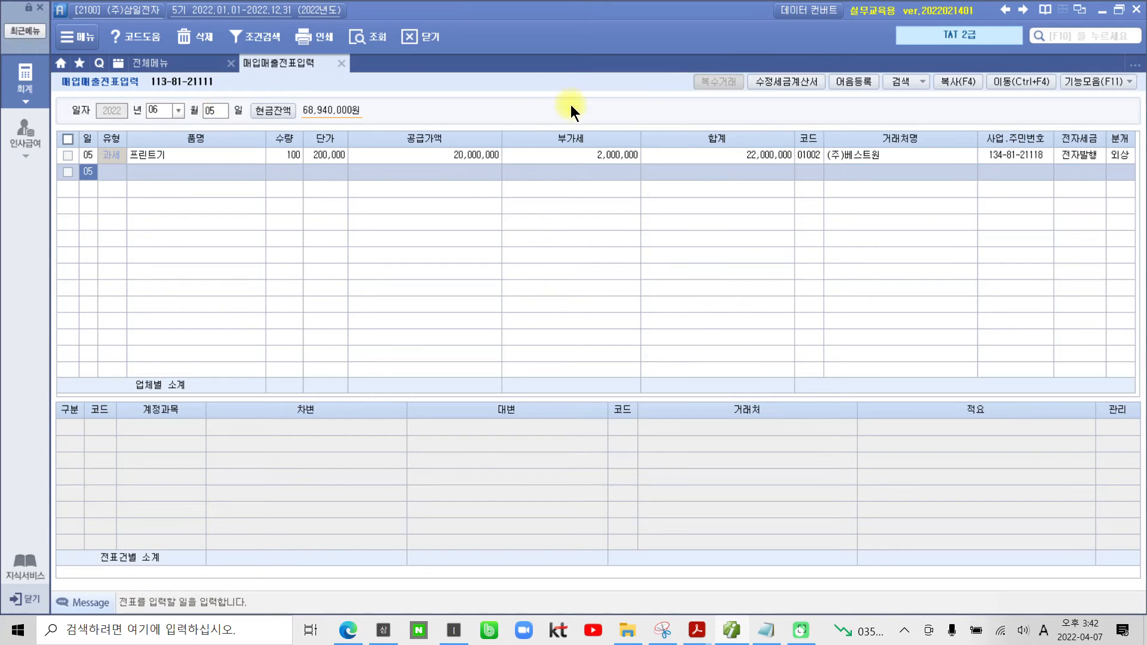
click(805, 156)
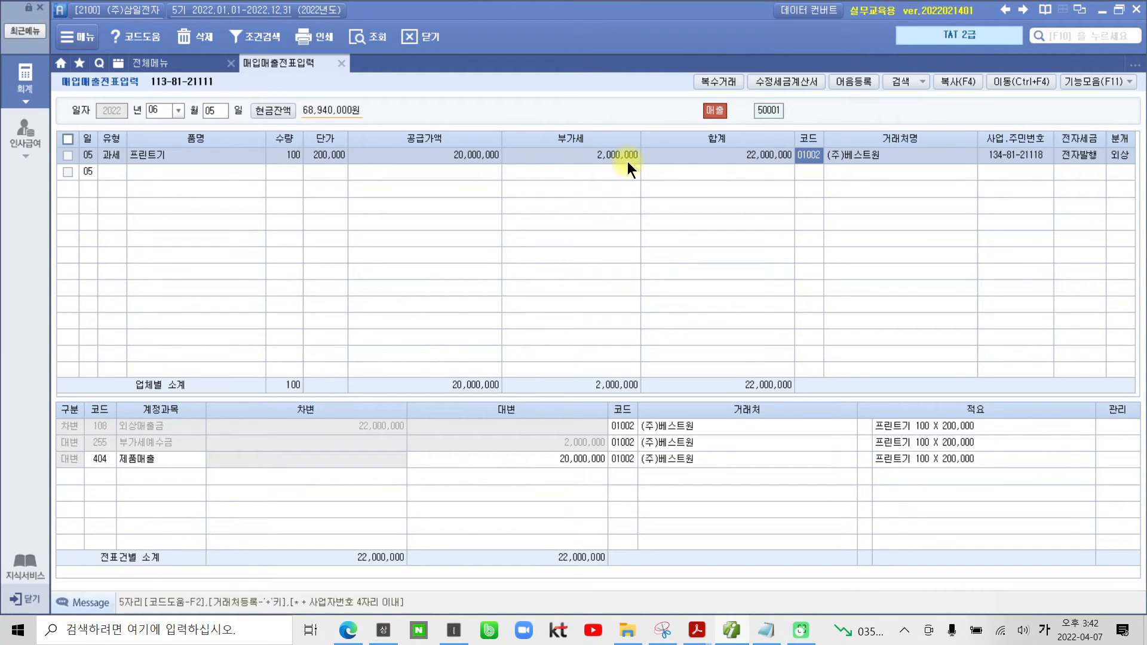
click(1120, 155)
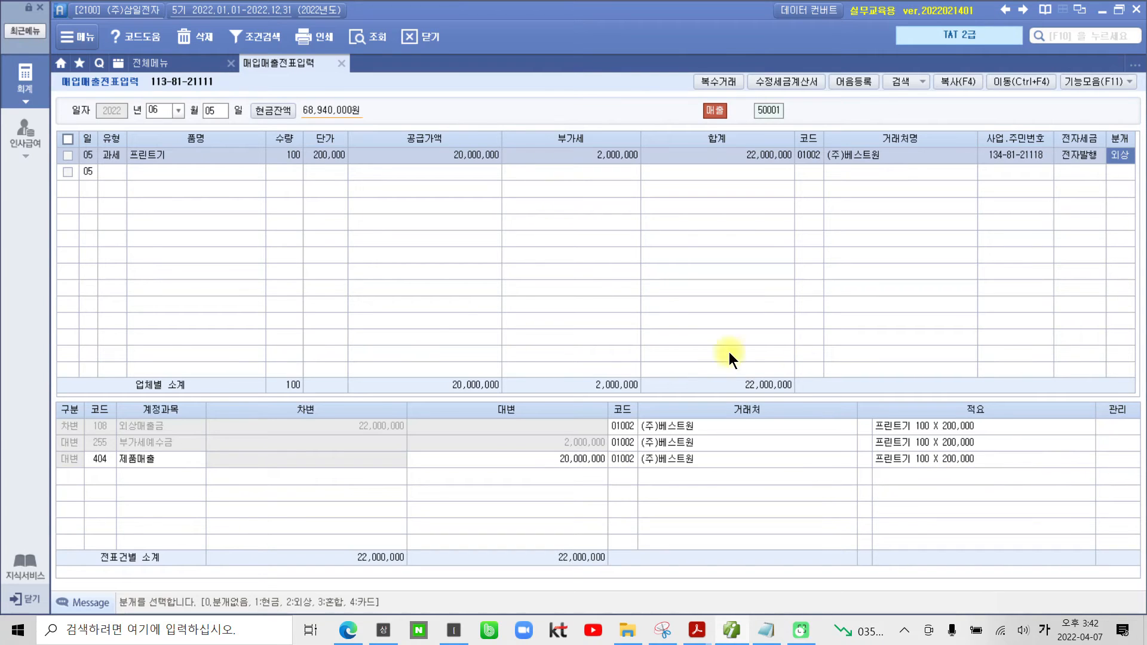
Step: Start a 수정세금계산서 for the June 5 (주)베스트원 voucher with correction reason 5. 내국신용장 사후 개설
click(68, 156)
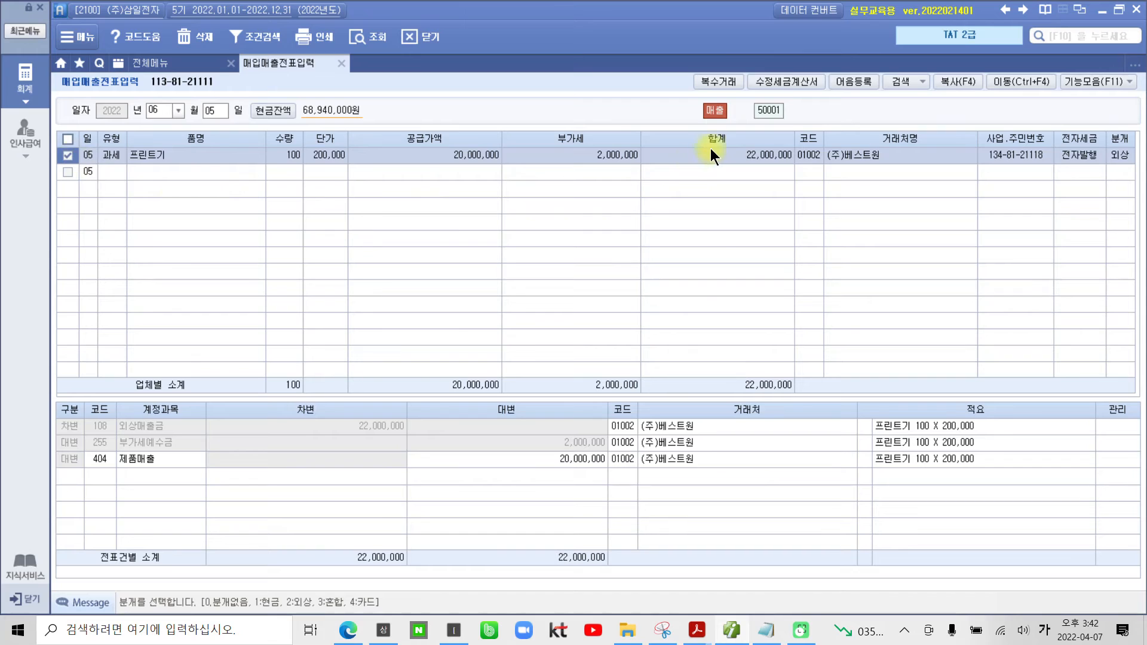
click(784, 80)
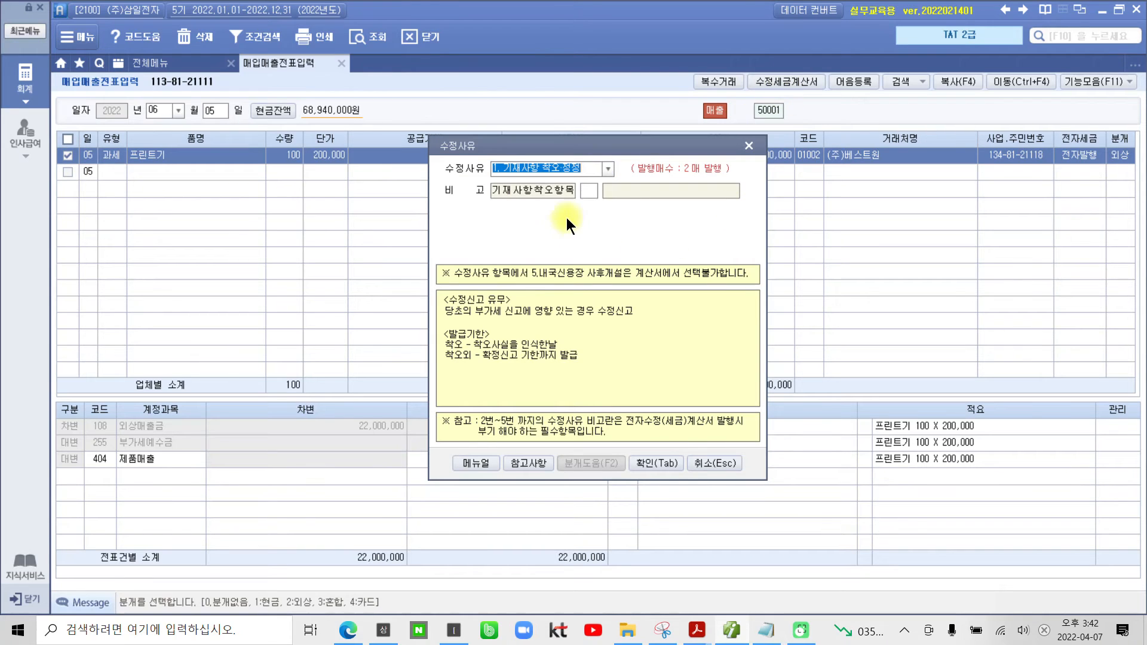
click(608, 168)
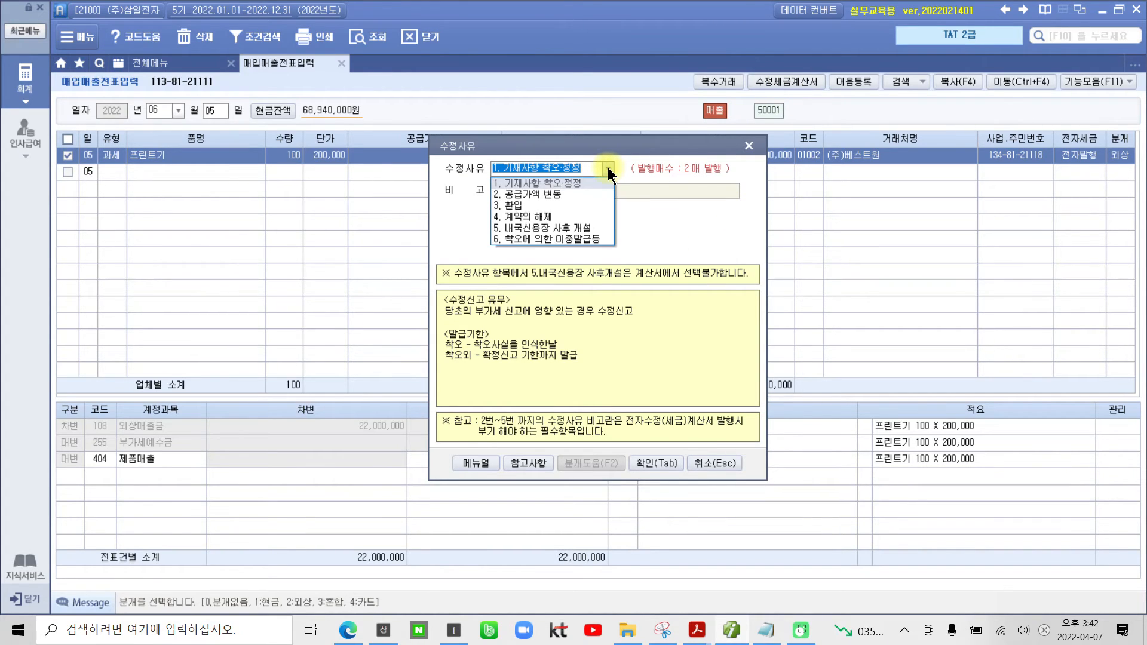
click(573, 230)
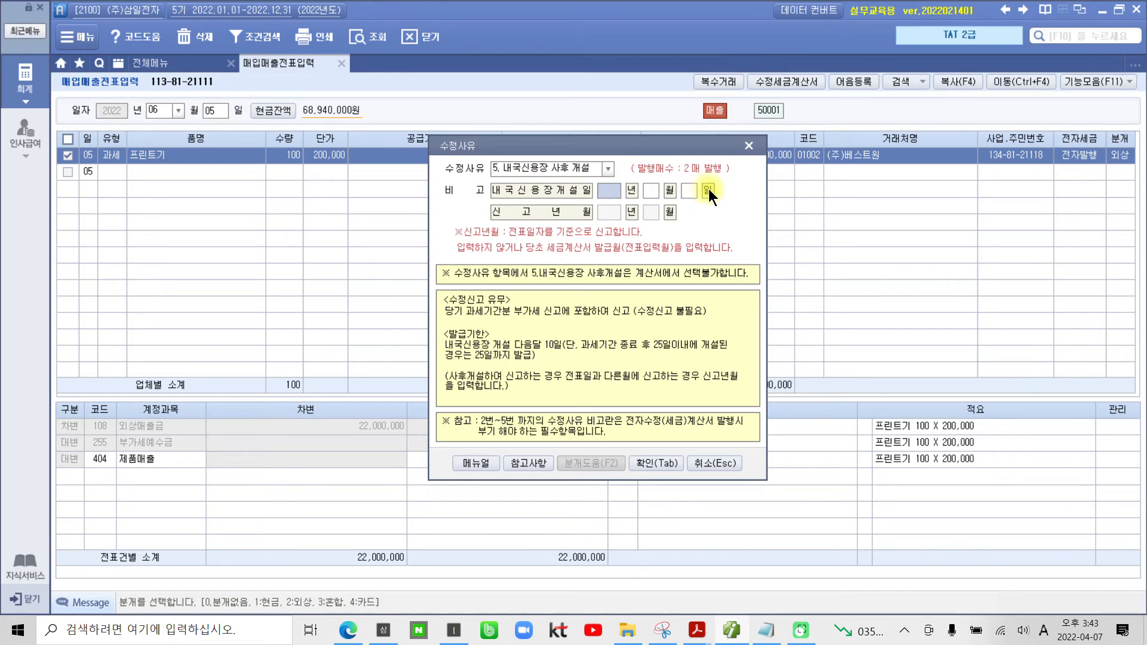
Step: Enter 2022-06-20 as the 내국신용장개설일 and 2022-06 as the 신고년월 in the correction reason
key(Return)
key(Left)
text(2022)
key(Return)
text(6)
key(Return)
text(20)
key(Return)
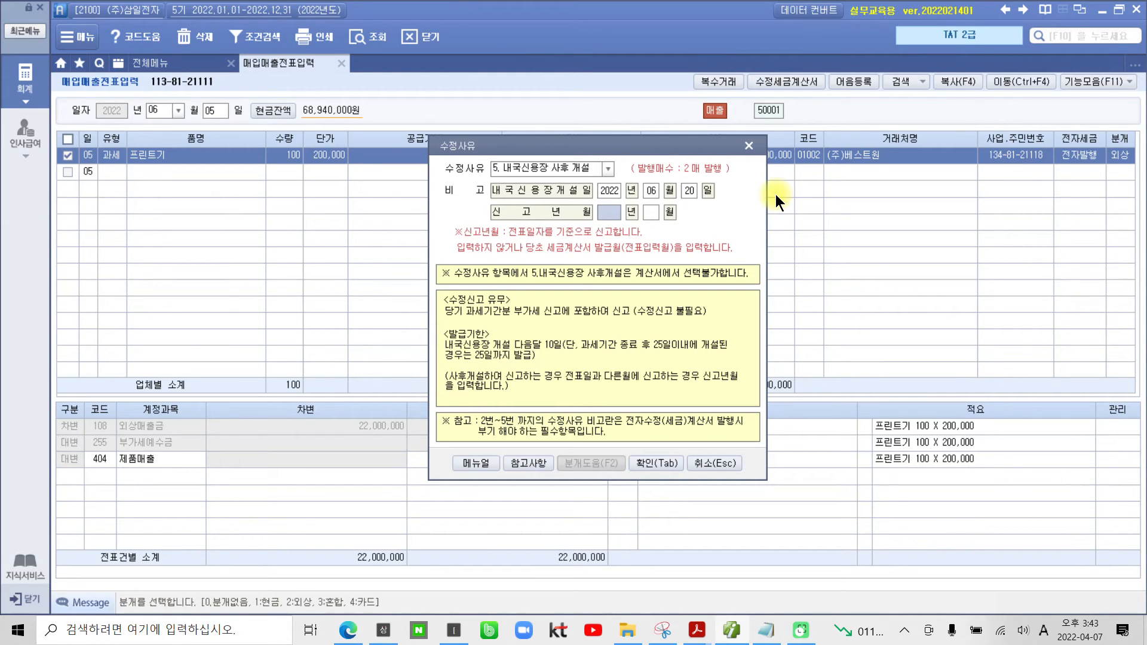
key(Return)
text(6)
key(Return)
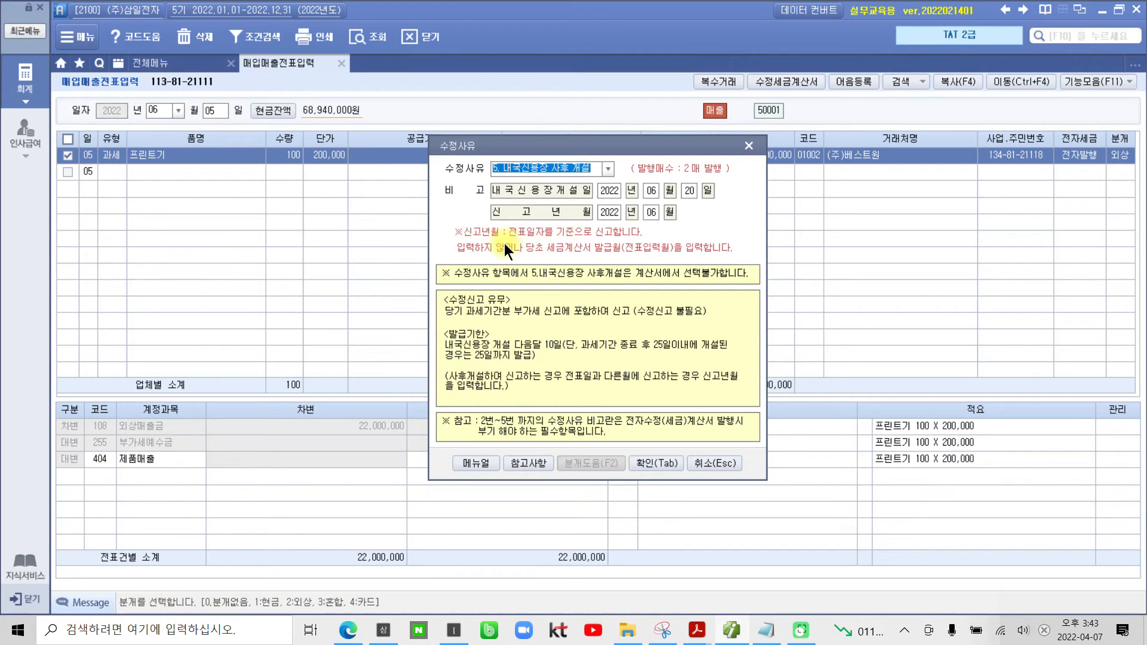
Step: Mark the 신고년월 note and the opening month 06 in red, clear the marks, and confirm the correction reason
drag(447, 221, 662, 242)
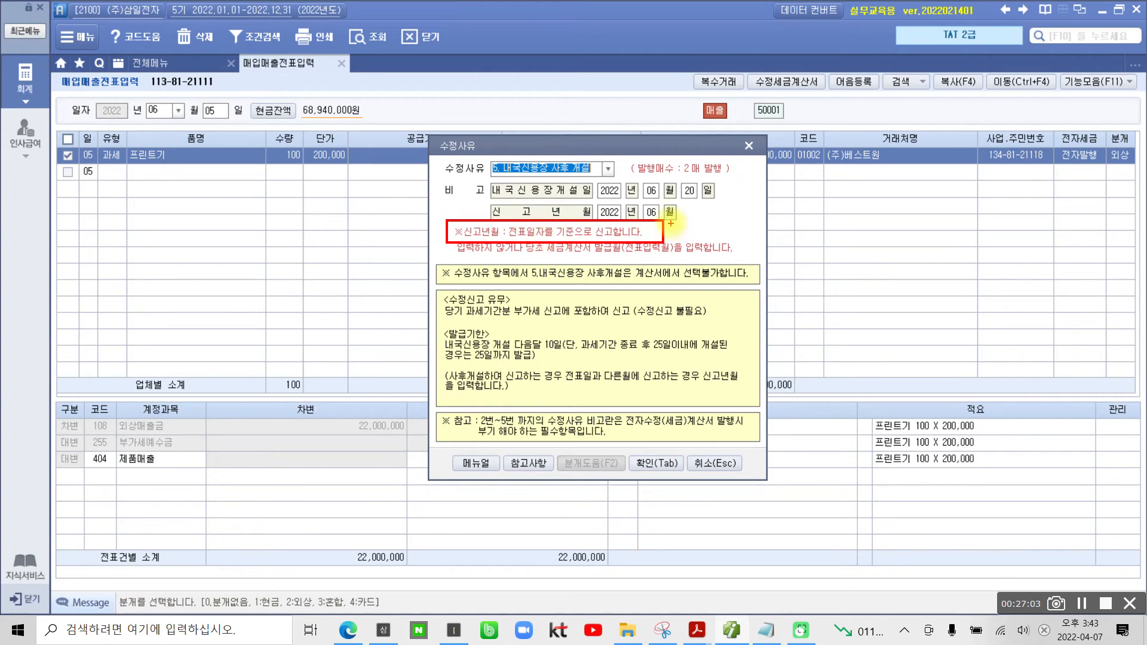
mouse_move(662, 198)
mouse_down()
mouse_move(652, 181)
mouse_move(639, 197)
mouse_move(659, 181)
mouse_move(661, 196)
mouse_up()
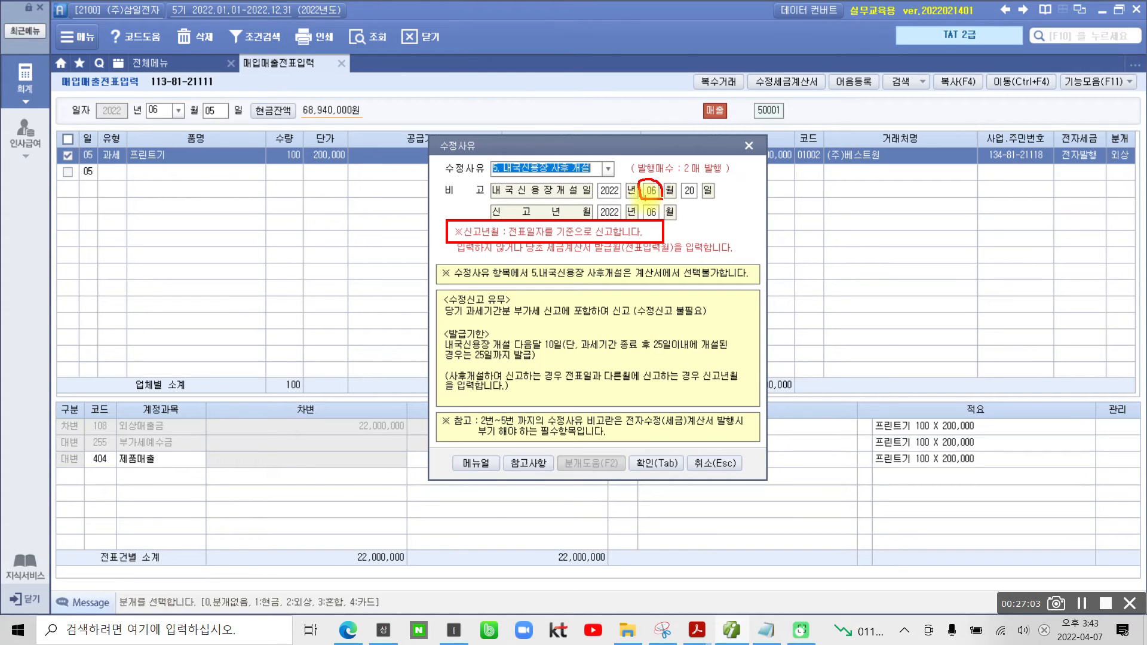
drag(650, 199, 643, 209)
key(Escape)
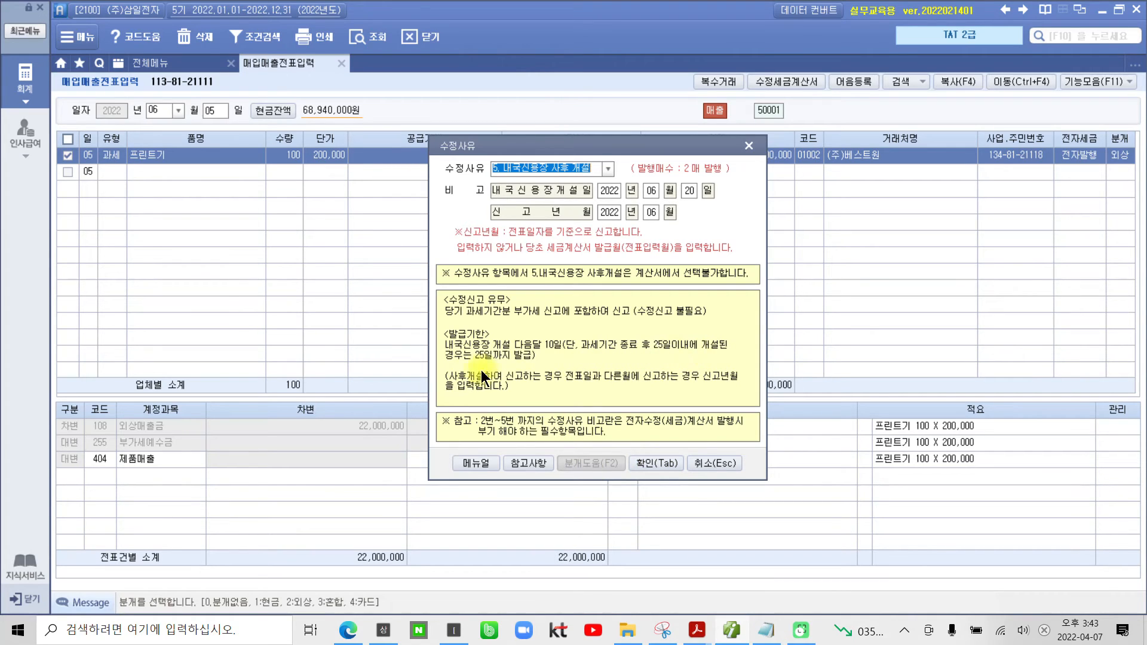
click(664, 463)
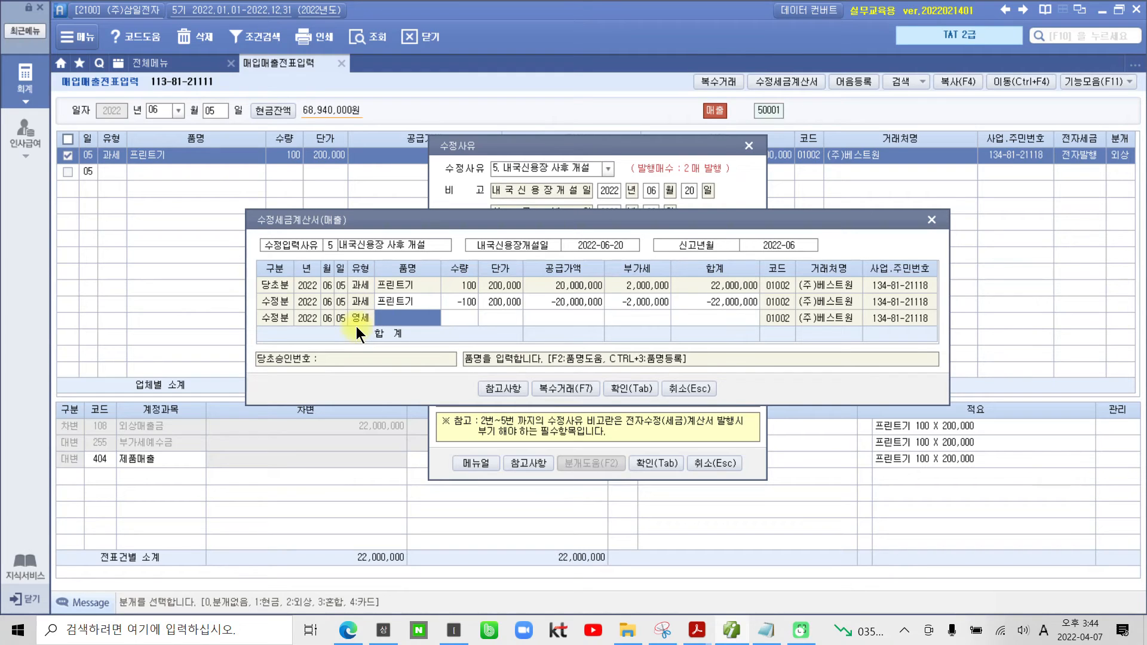
Step: Examine the 작성월일 rule for 내국신용장 사후개설 in the 참고사항 table, boxing both cells in red, and close the table
click(330, 317)
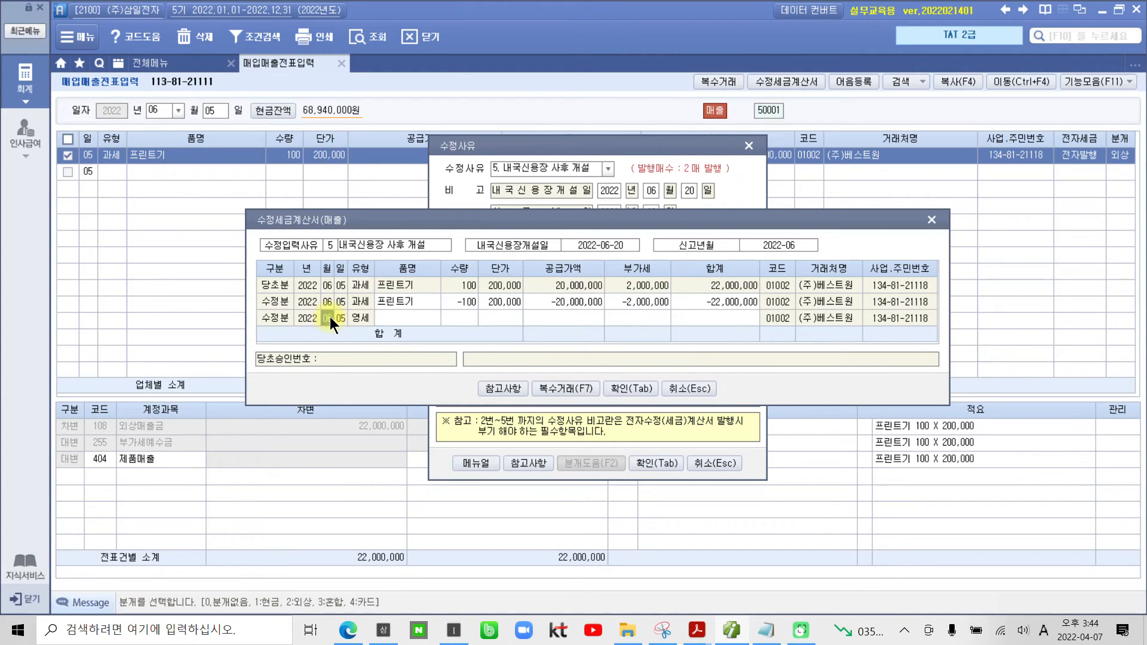
click(503, 389)
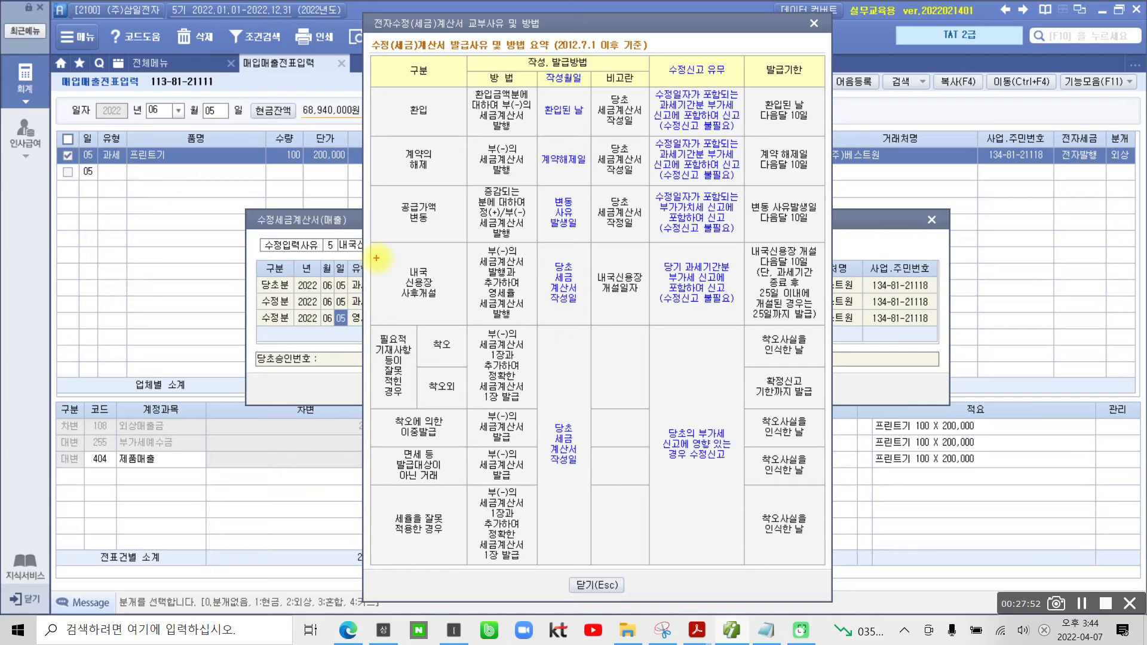
drag(386, 257, 445, 312)
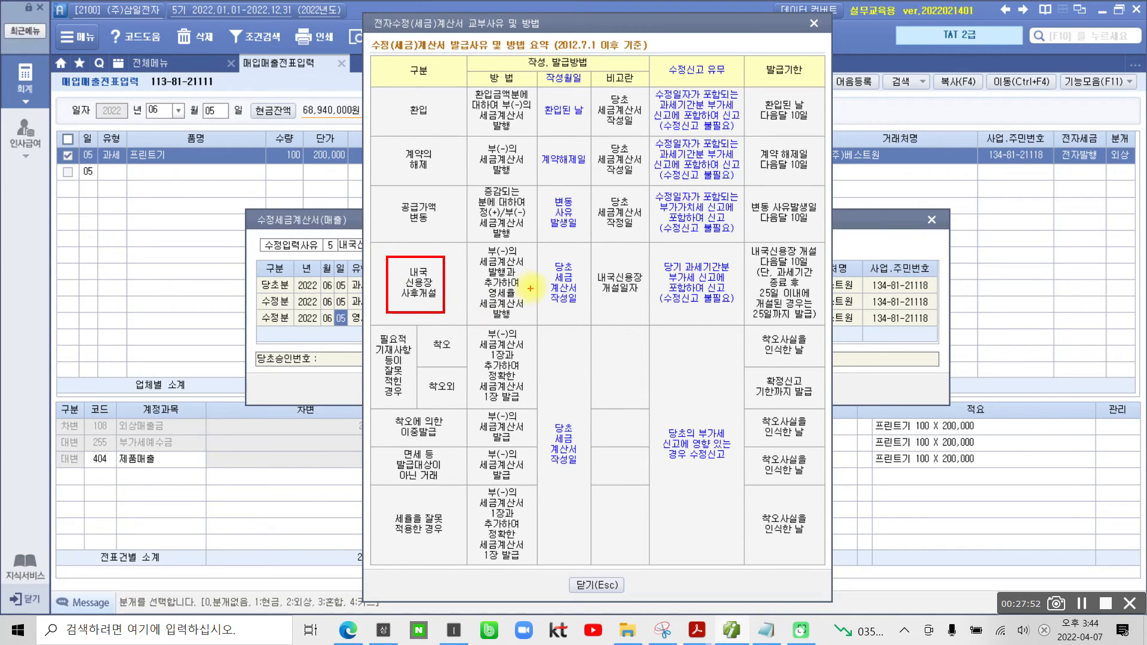
drag(543, 251, 588, 325)
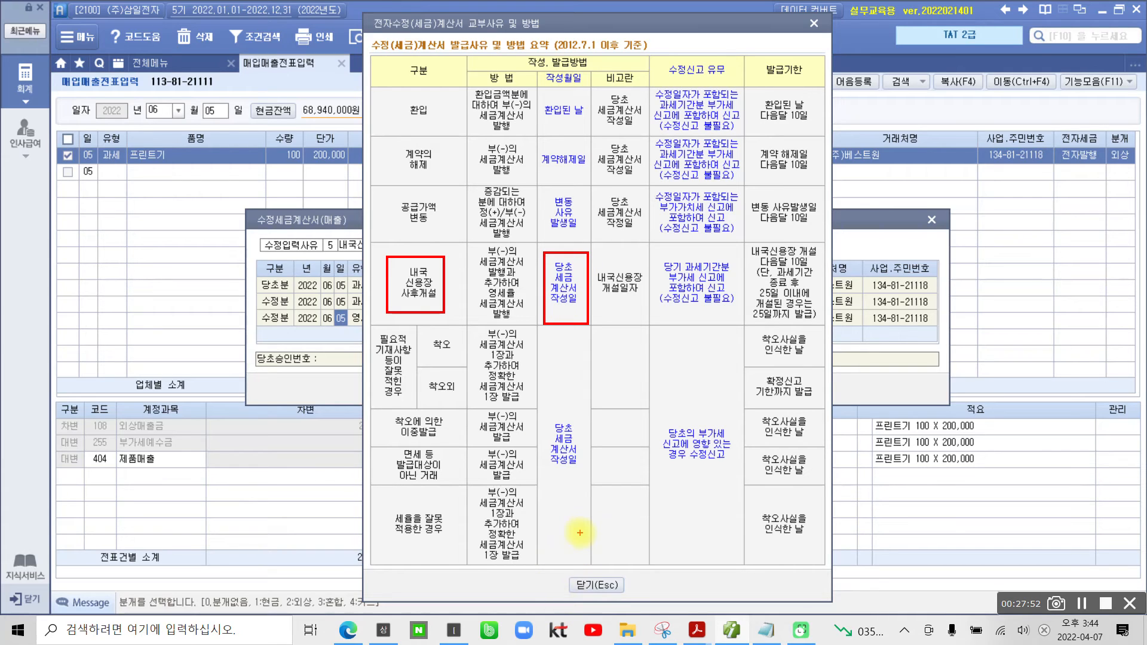
key(Escape)
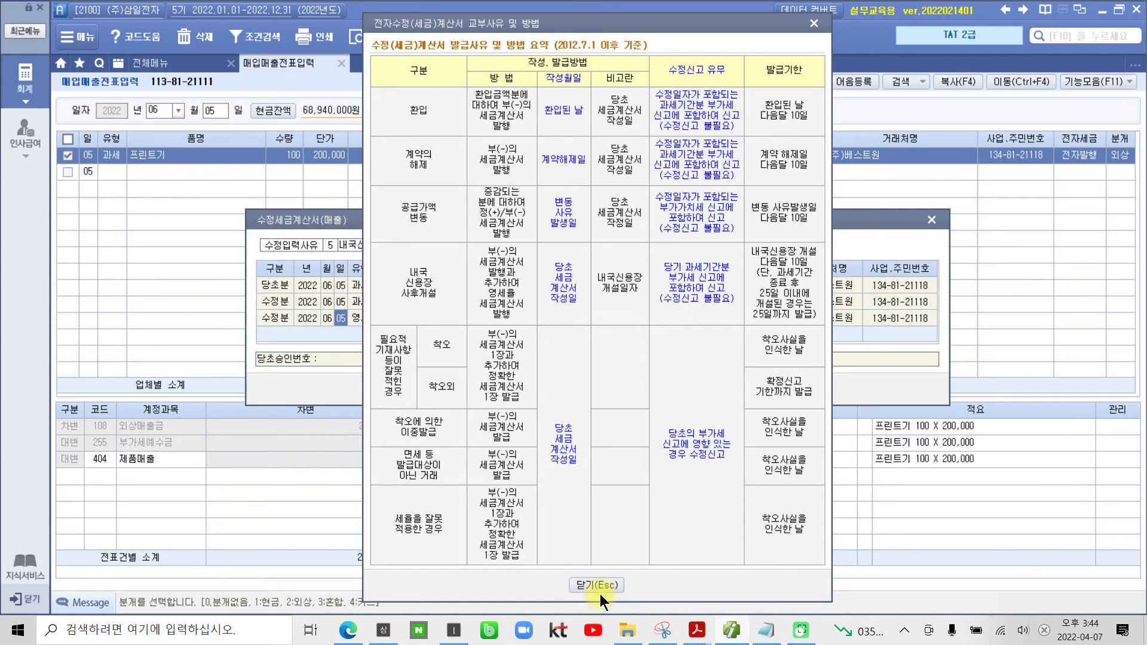
click(600, 590)
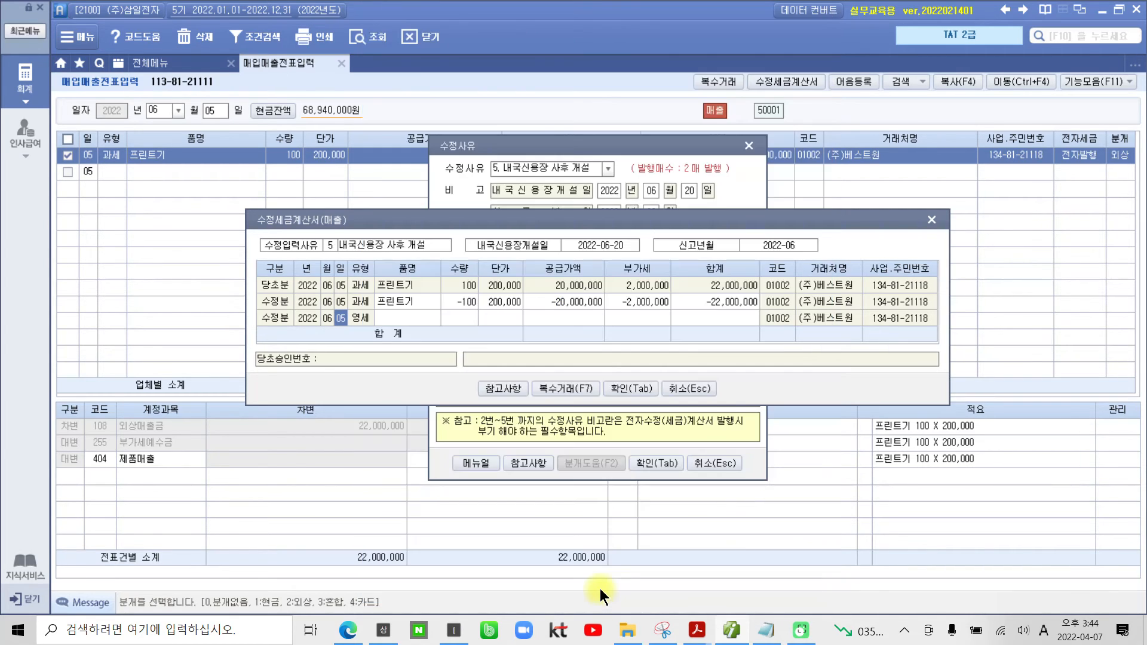
Step: Fill the 영세 correction line with item 프린트기, quantity 100 and unit price 200,000
click(403, 322)
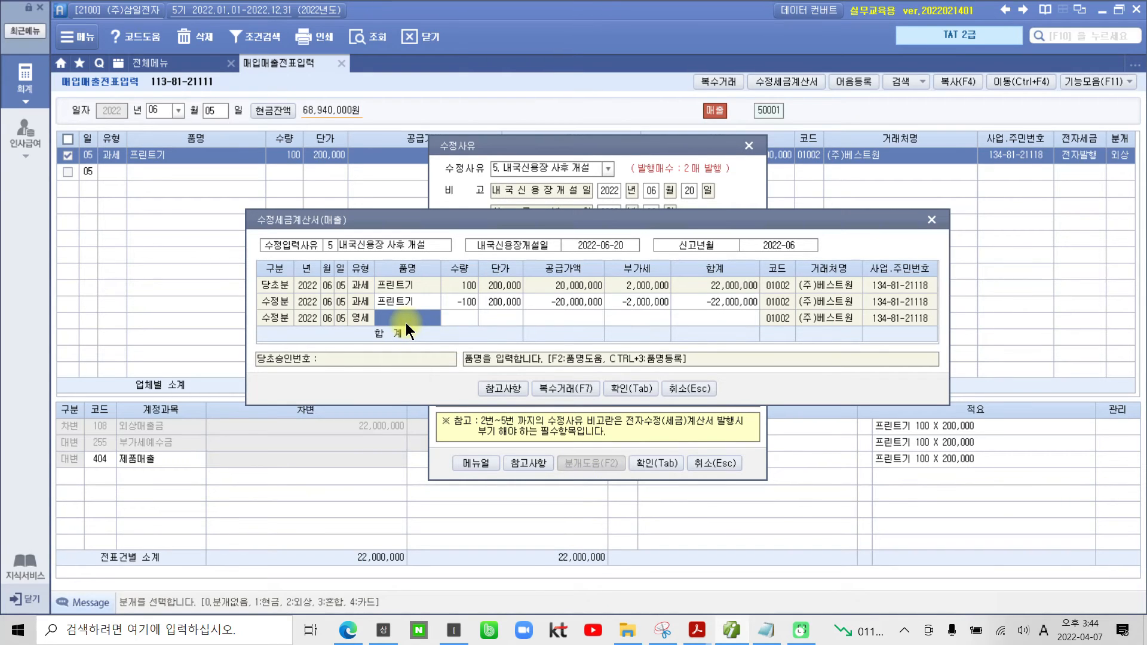
text(프린트기)
key(Return)
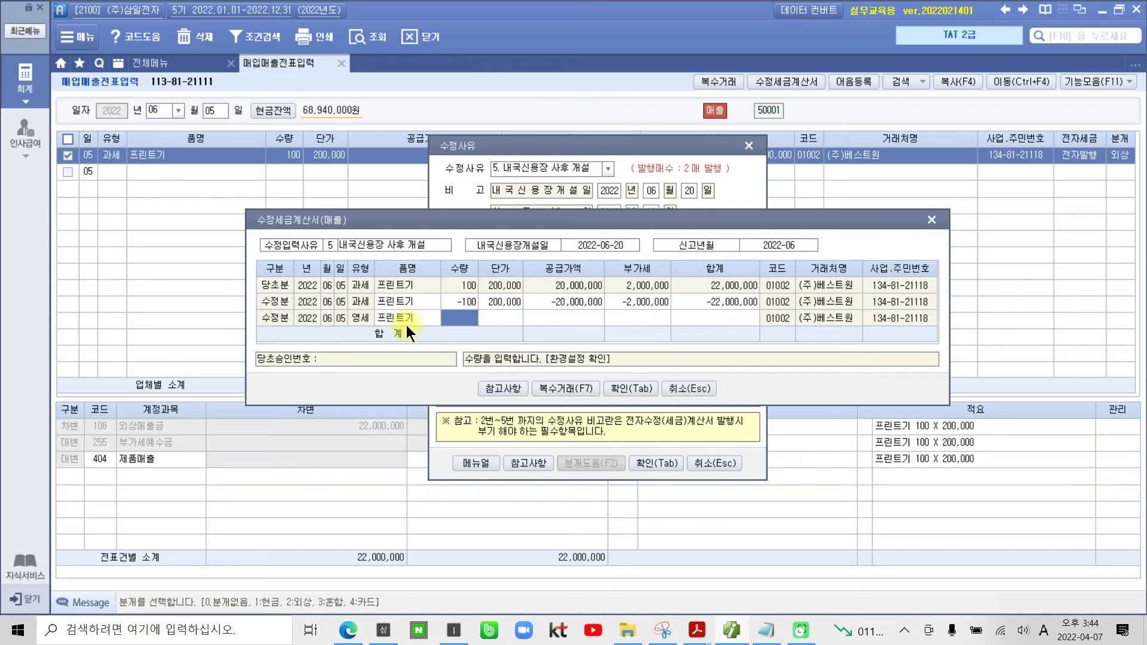
text(100)
key(Return)
text(2000000)
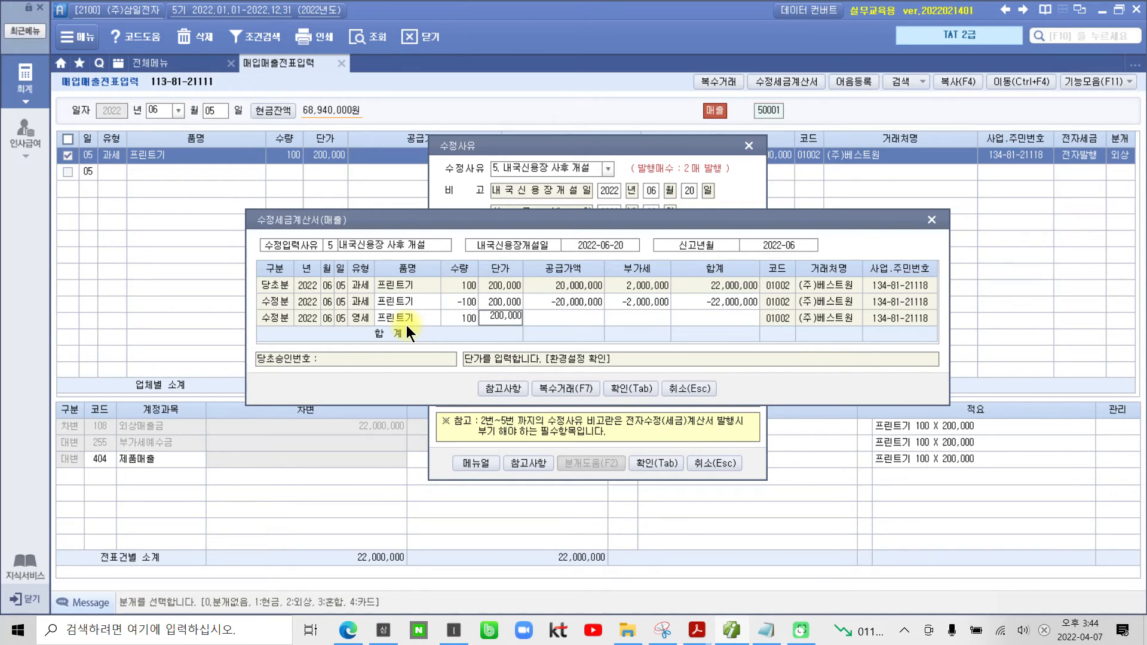
key(Return)
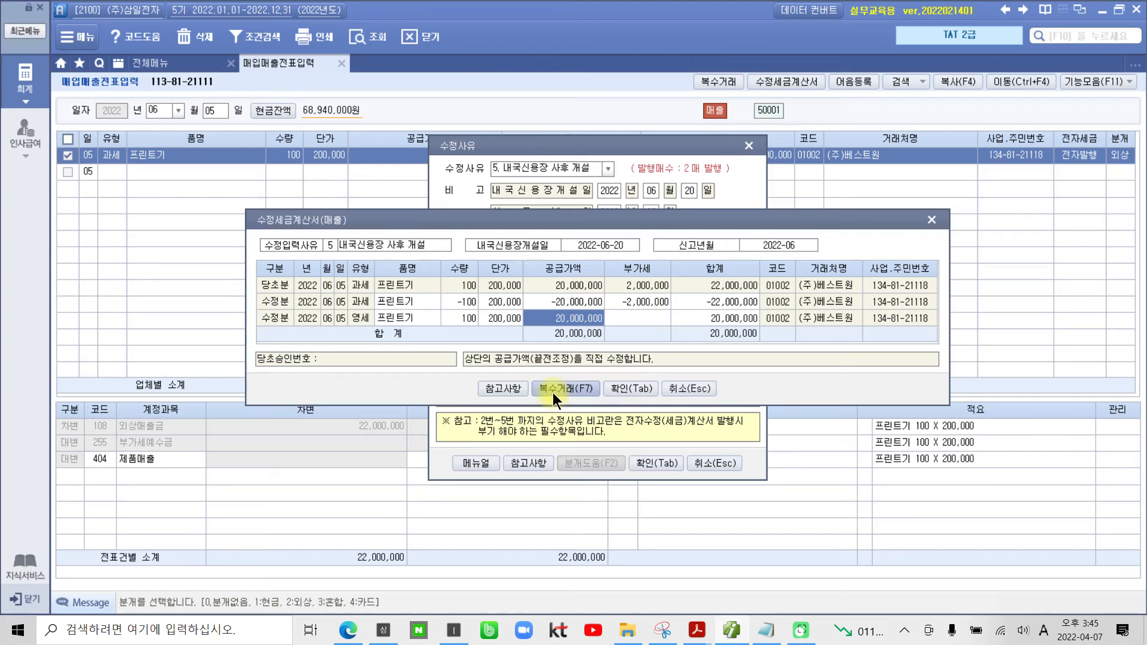
Step: Save the two corrected invoices and check the journal entries of the -100 과세 line and the 영세 line
click(634, 388)
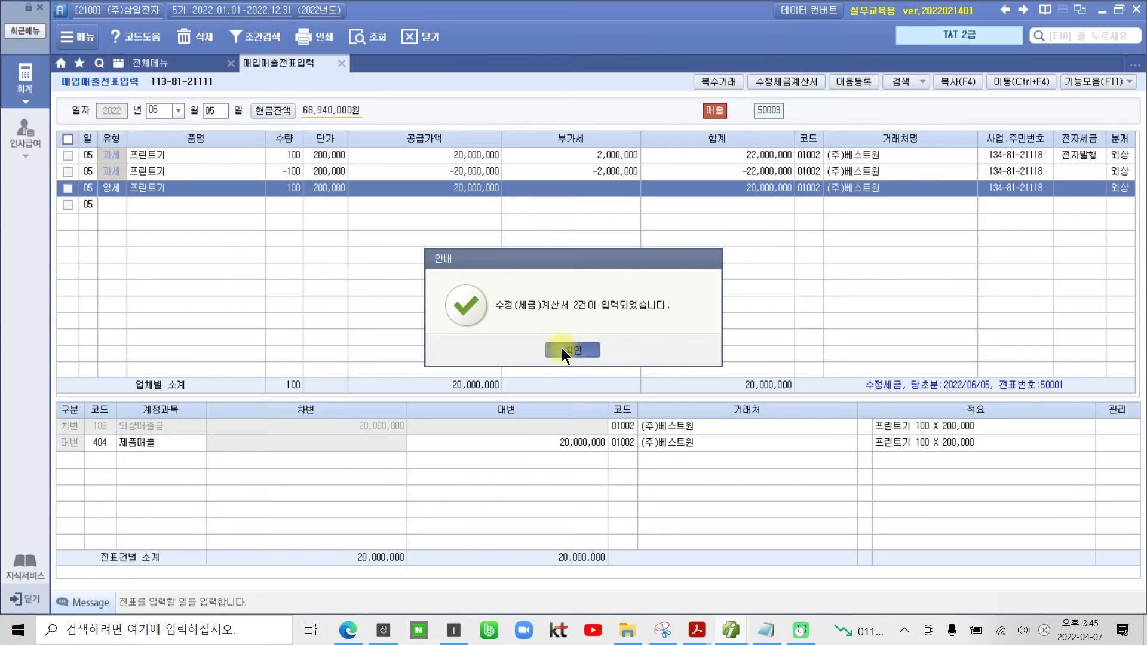
click(562, 347)
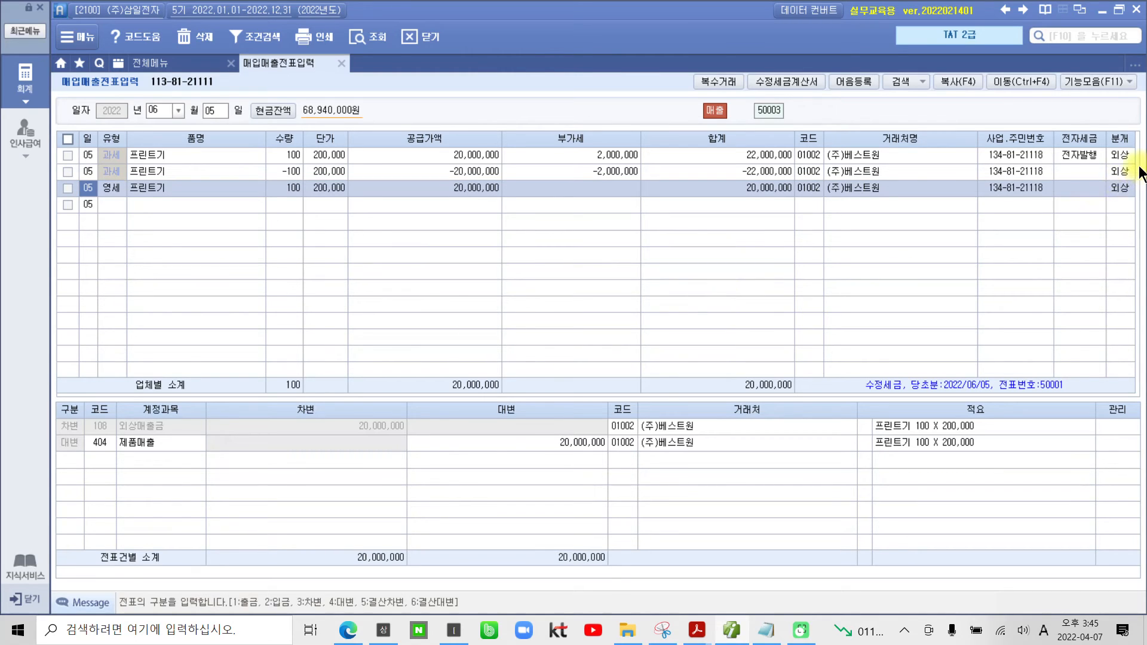
click(1118, 172)
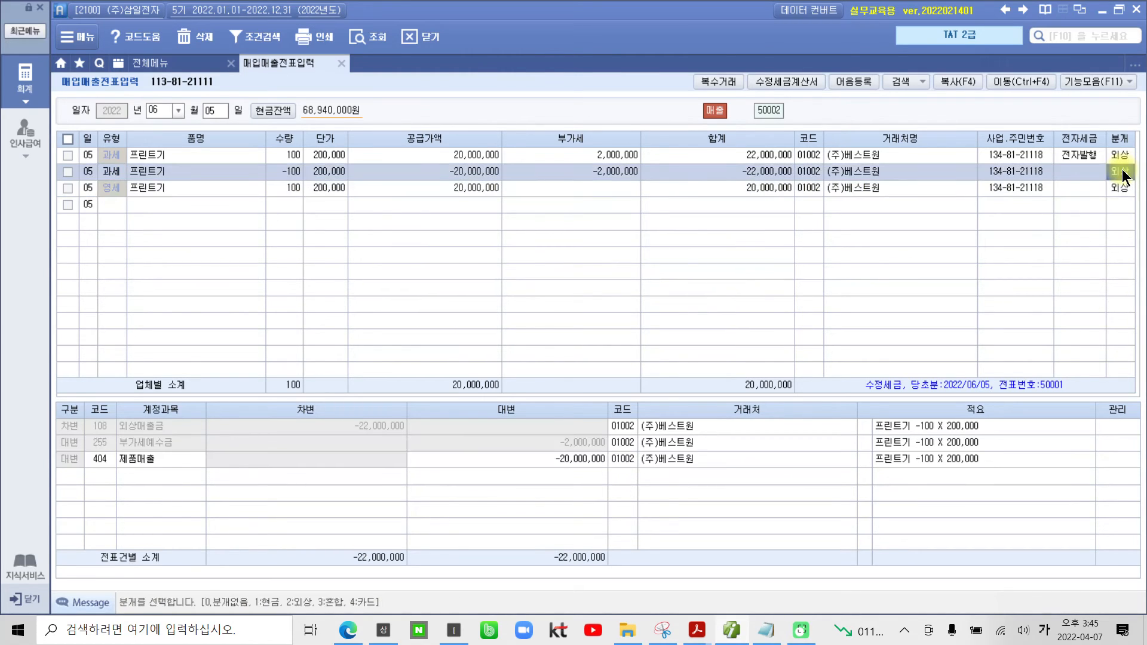
click(1123, 188)
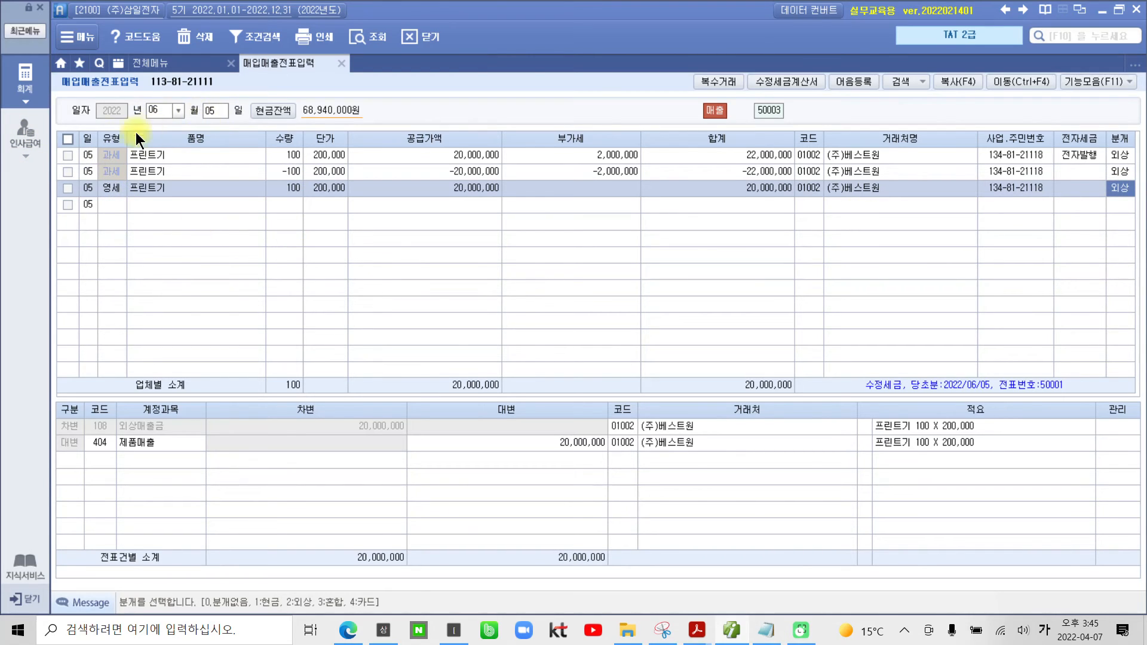
Step: Open 전자세금계산서 발행 및 내역관리 and list the sales invoices of 2022-06-05 for all customers
click(27, 93)
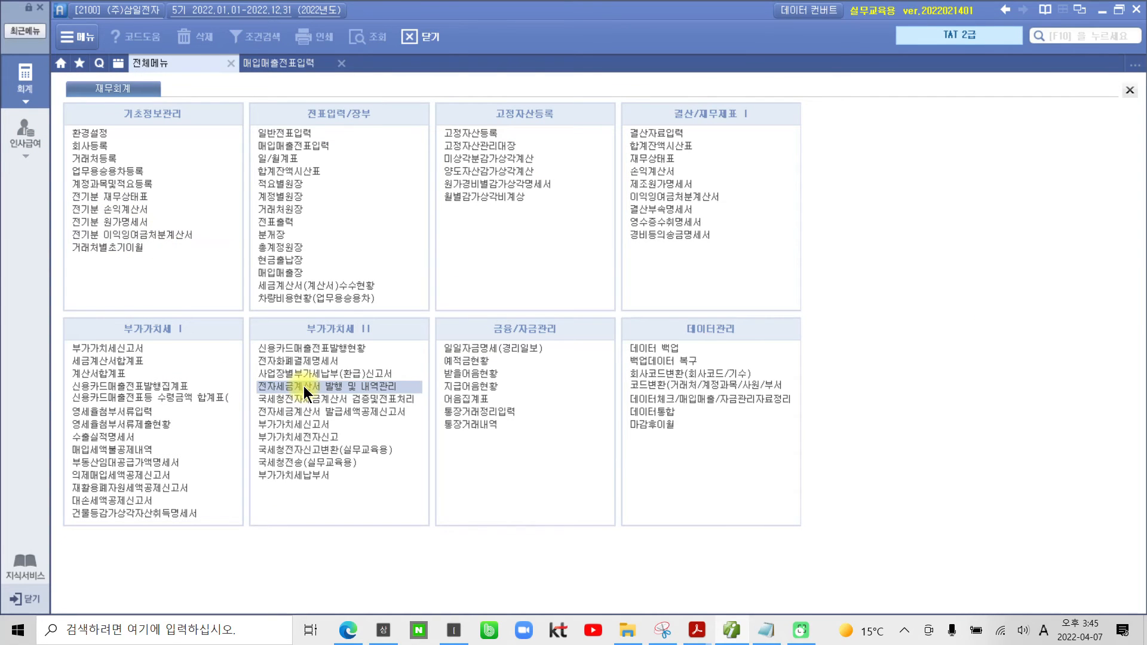
click(336, 387)
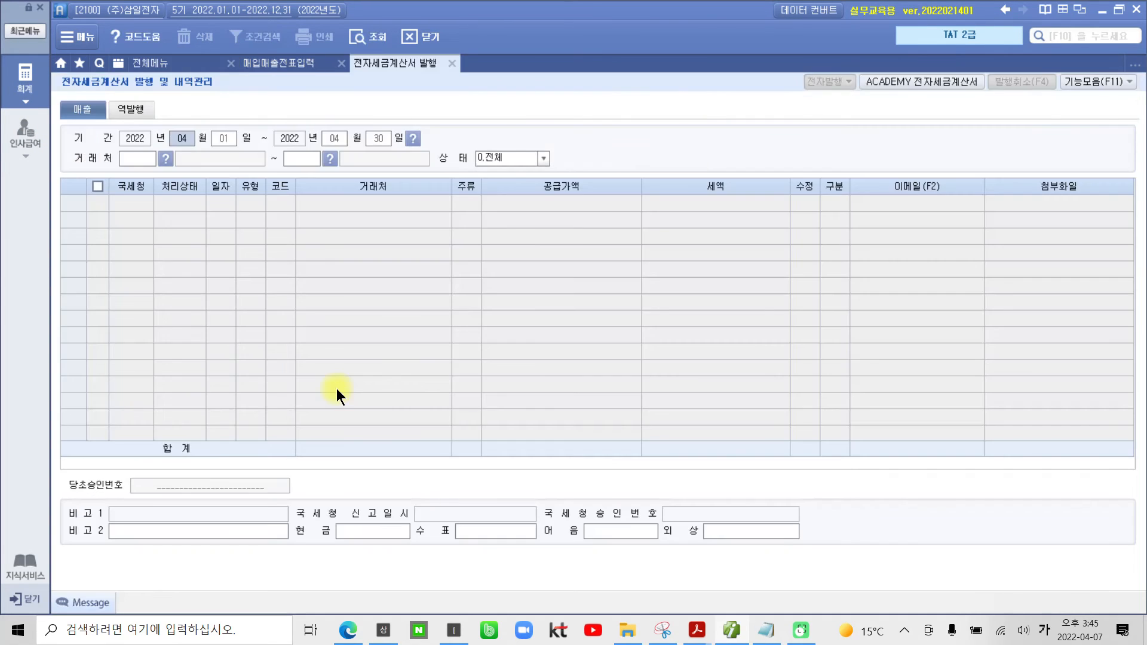
text(6)
key(Return)
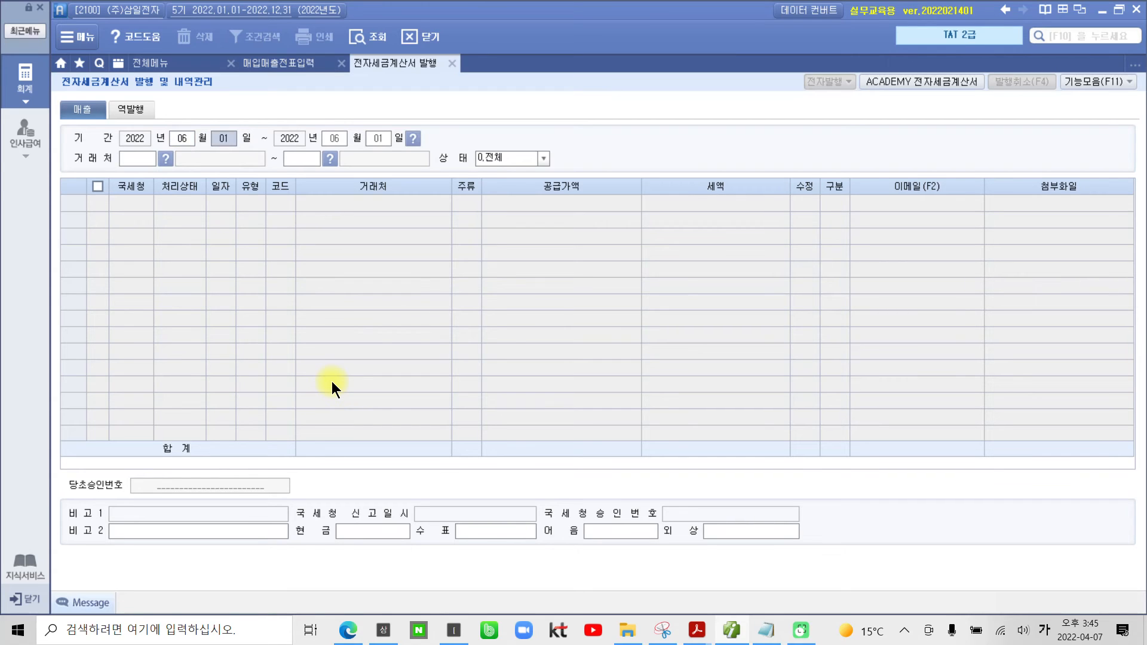
text(5)
key(Return)
key(Return)
text(5)
key(Return)
key(Return)
key(Return)
key(Return)
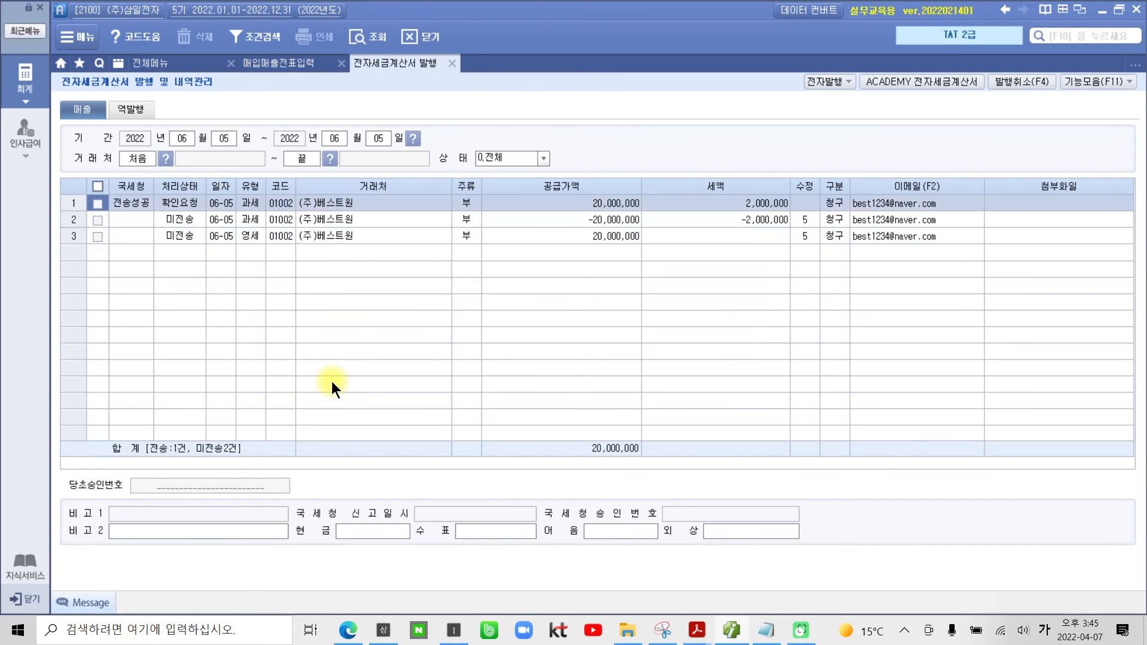
Step: Issue the two unsent June 5 correction invoices of (주)베스트원 electronically, accepting the prefilled login
click(97, 236)
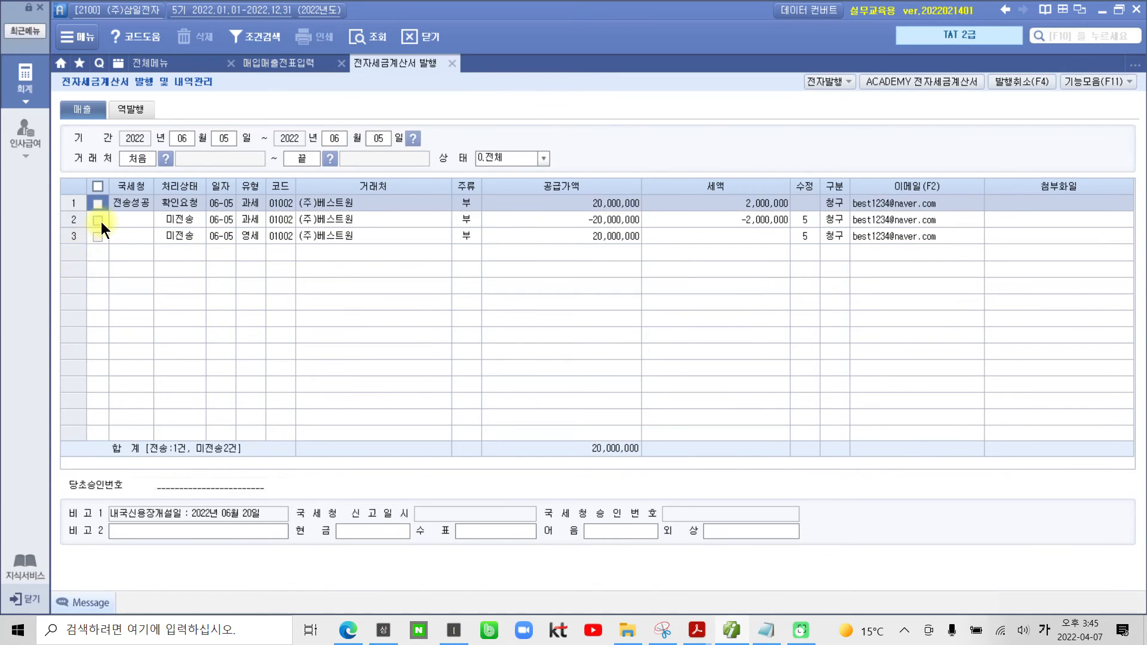
click(99, 220)
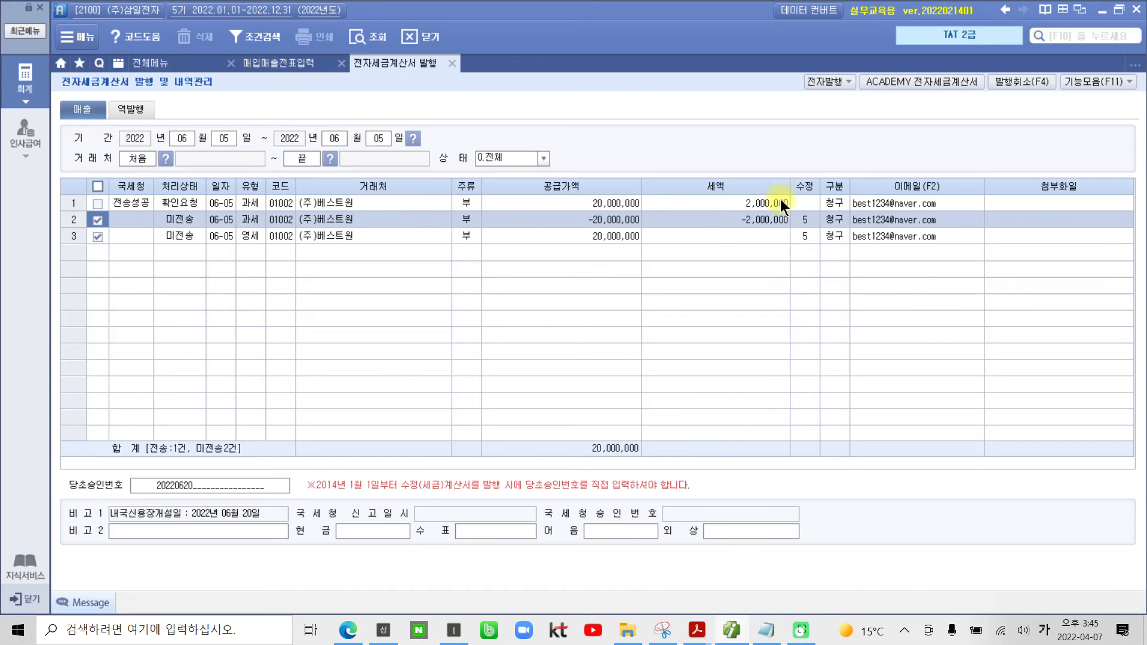
click(829, 81)
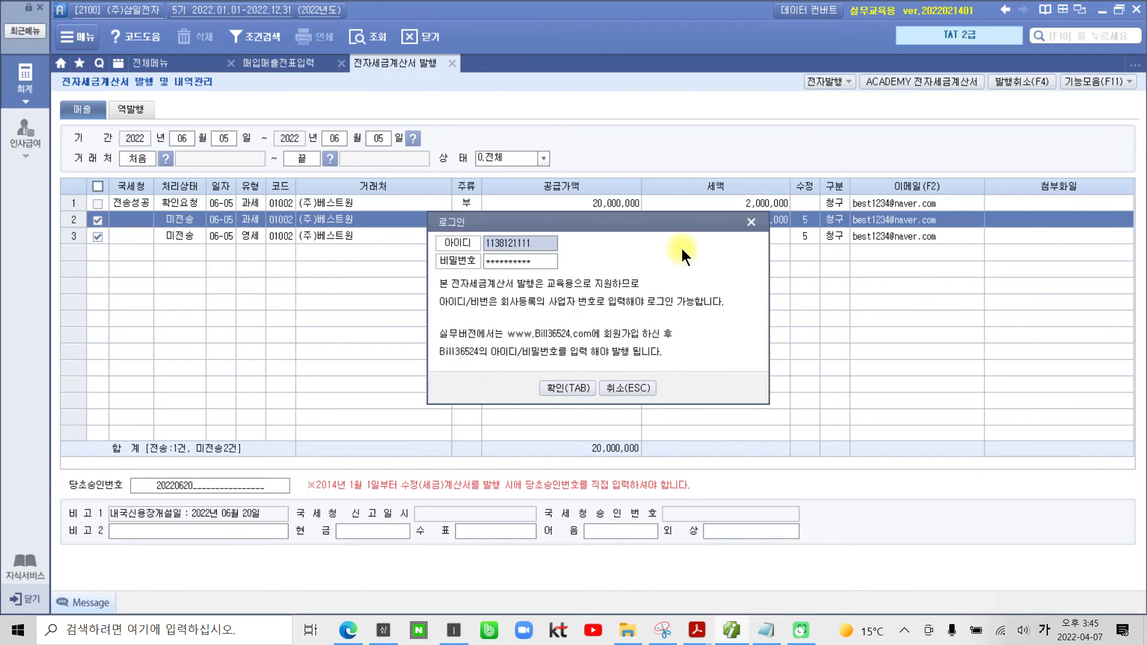
click(557, 389)
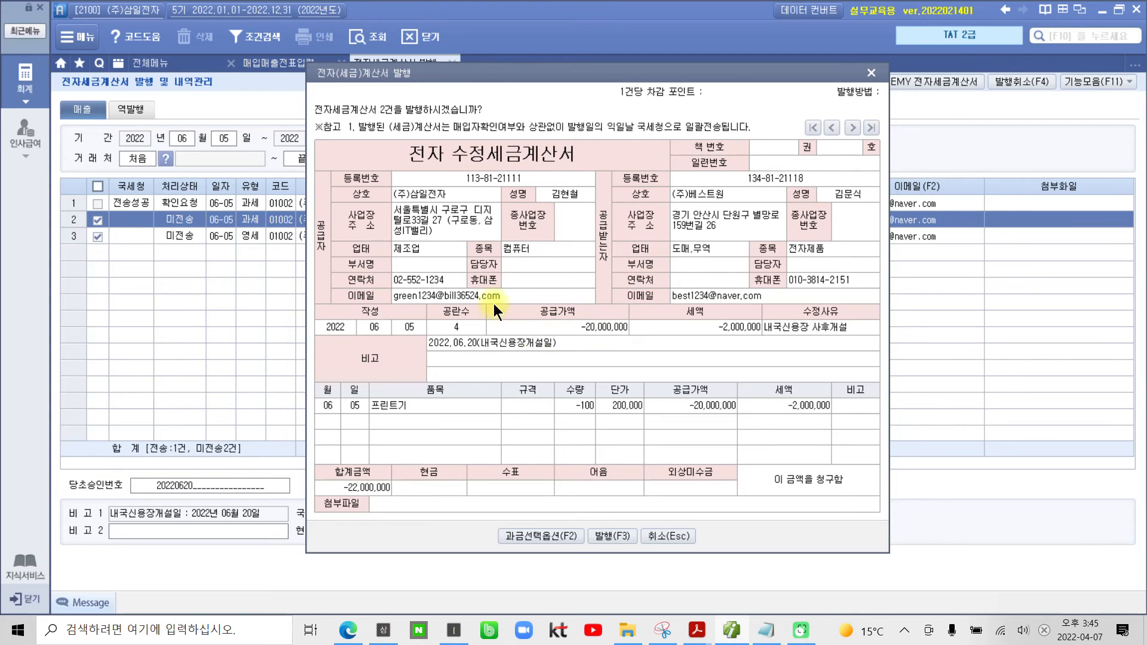
click(627, 536)
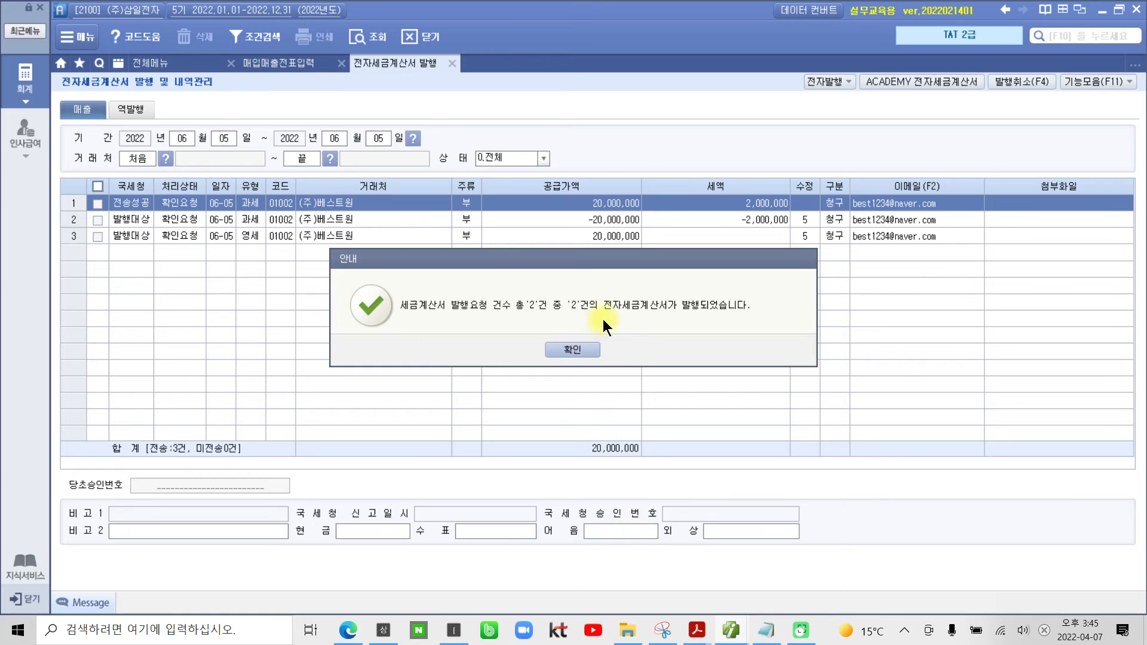
click(571, 353)
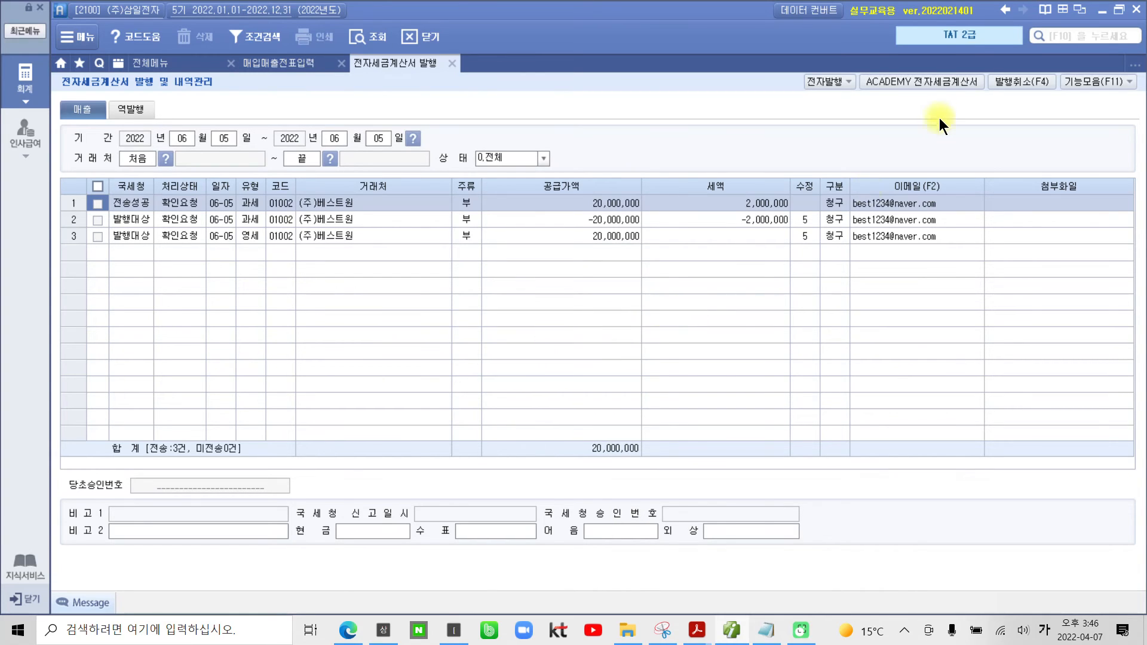
Step: Log in to the ACADEMY 전자세금계산서 site with the prefilled account and list the 미전송 sales invoices of 2022-06-05
click(938, 87)
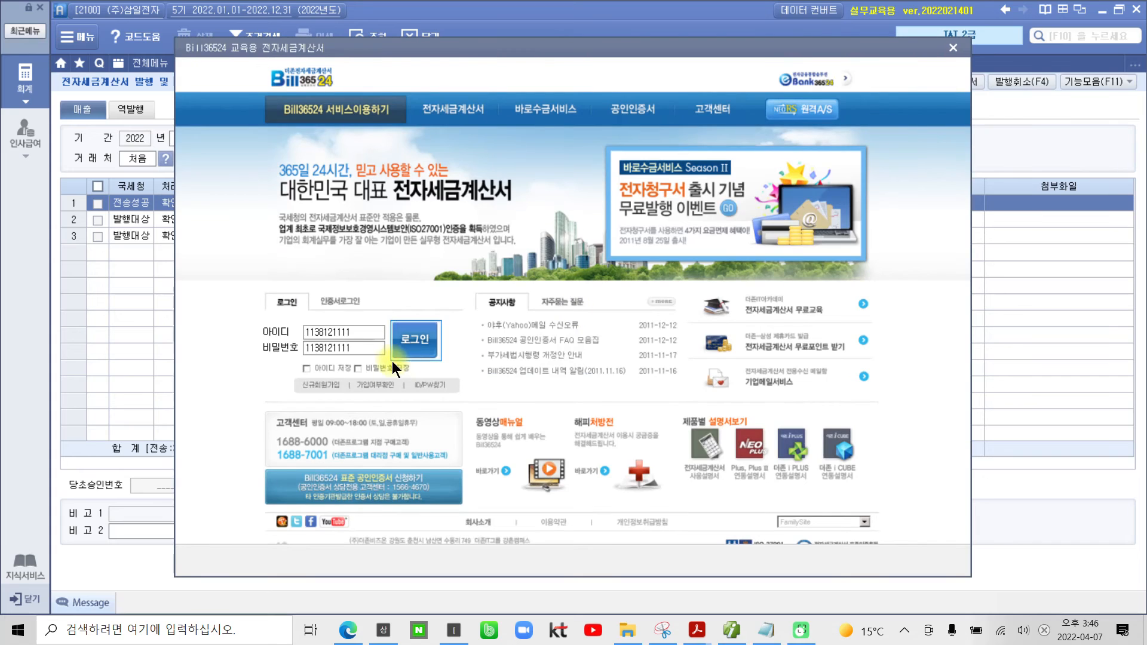
click(417, 350)
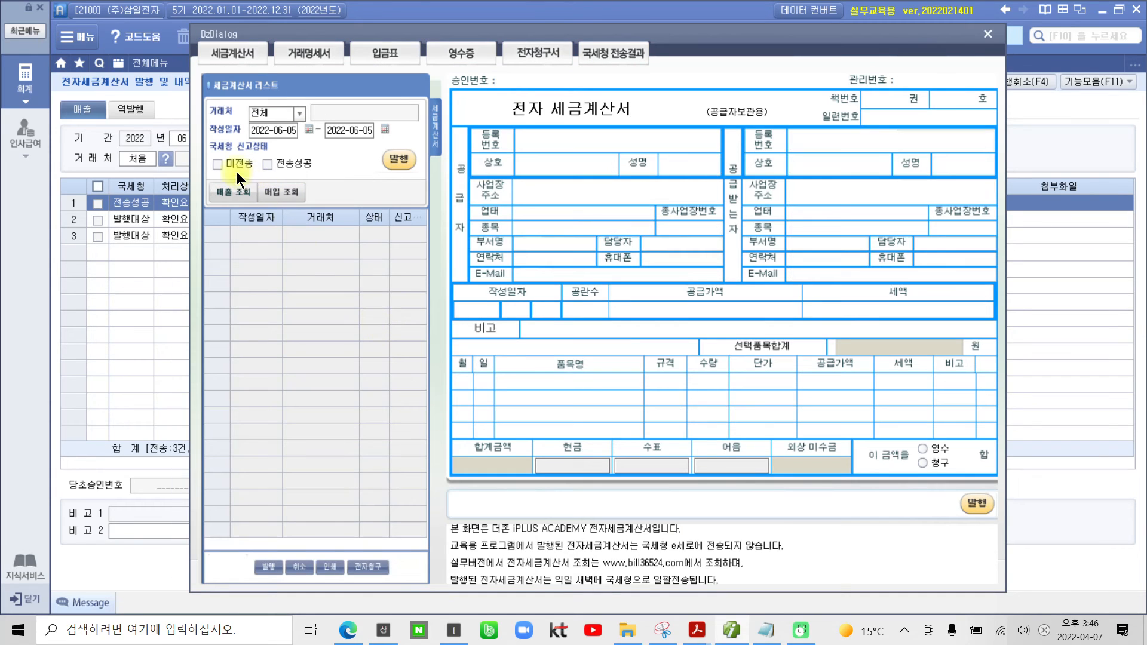
click(224, 164)
click(233, 192)
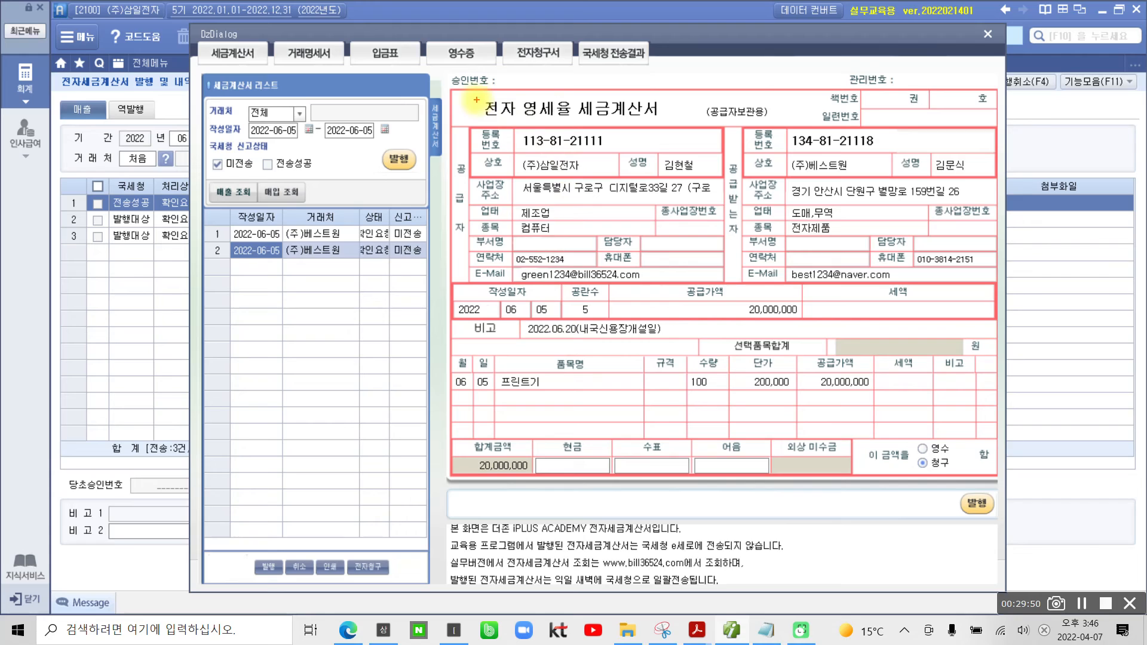
Step: Mark the 전자 영세율 세금계산서 title in red, clear the marks, and issue that (주)베스트원 invoice
drag(476, 90, 666, 126)
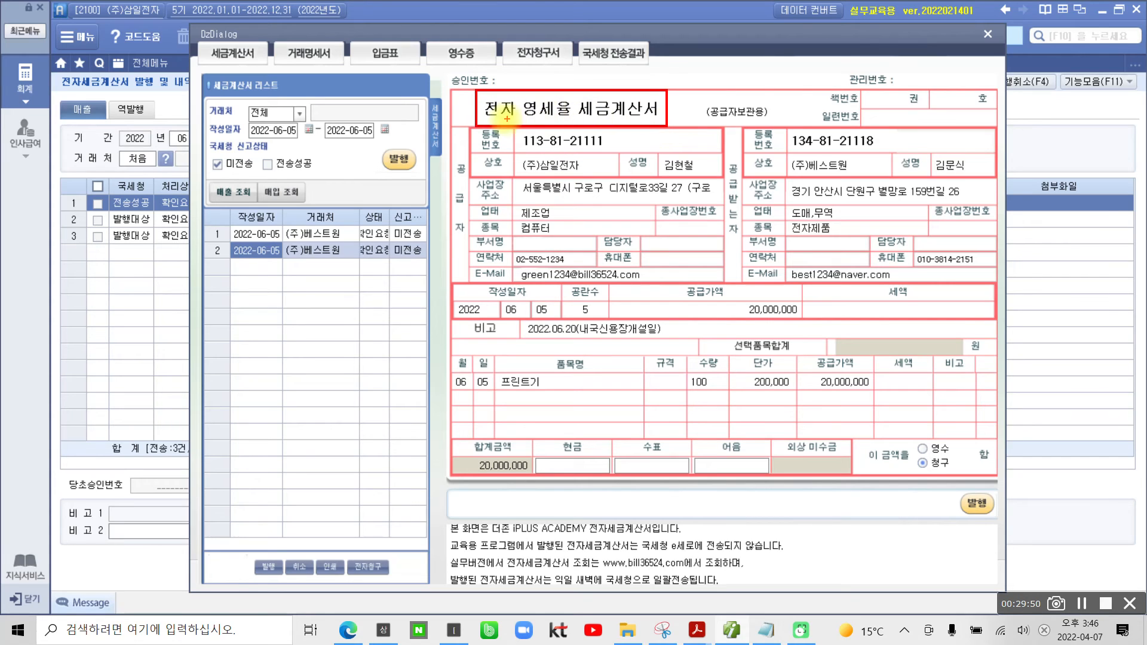
drag(478, 123, 668, 122)
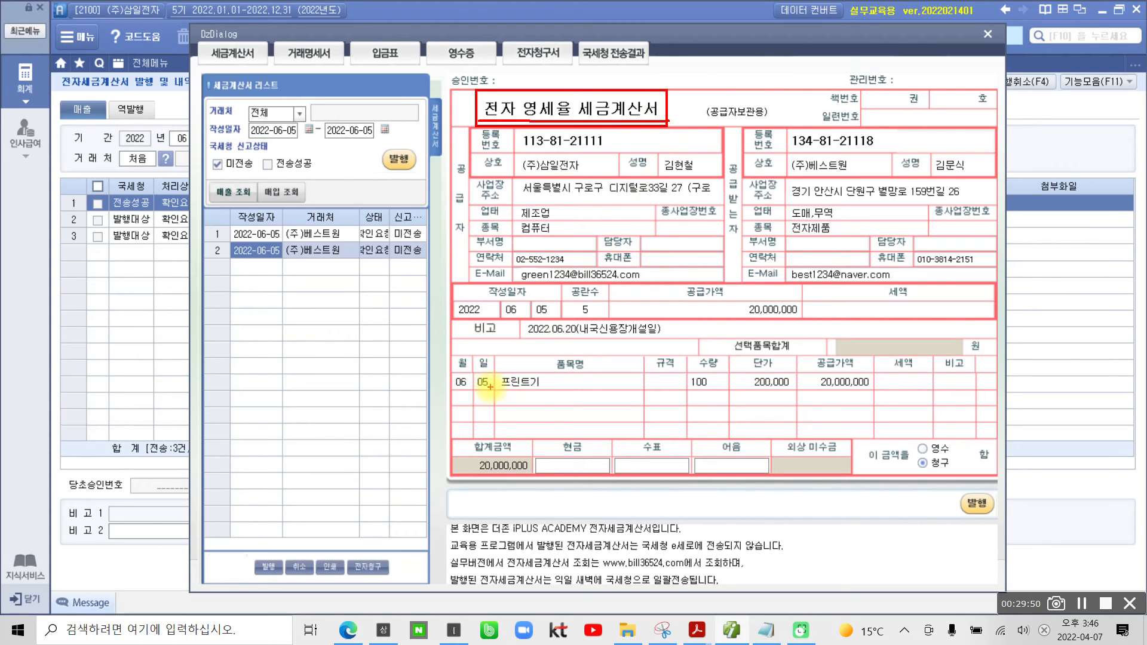
key(Escape)
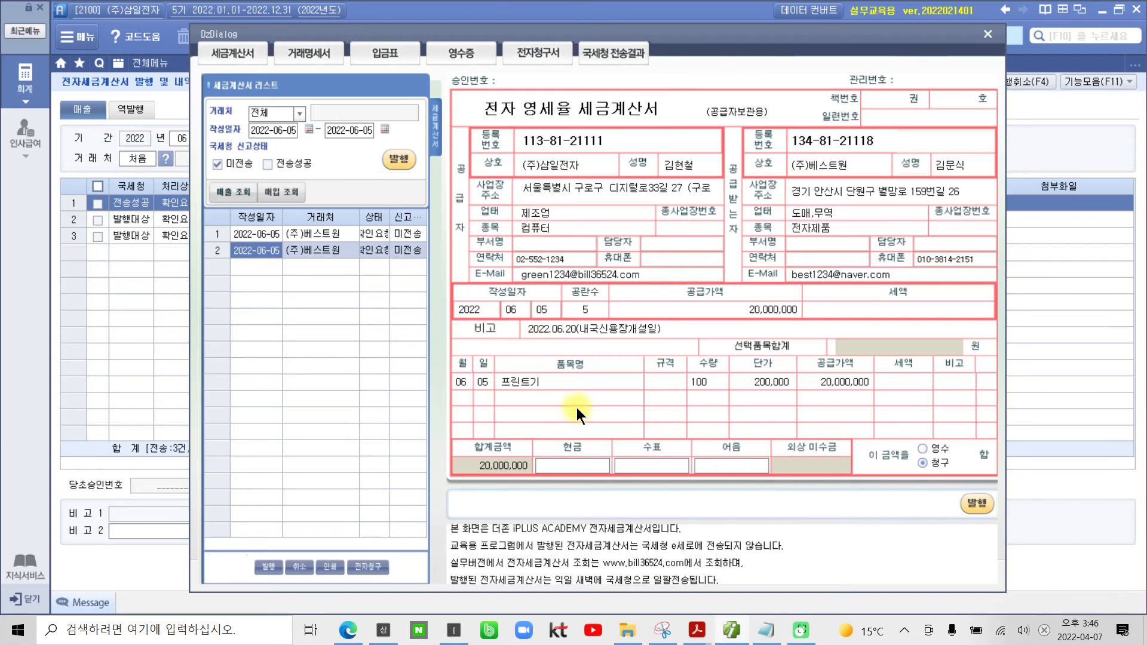
click(402, 160)
click(564, 350)
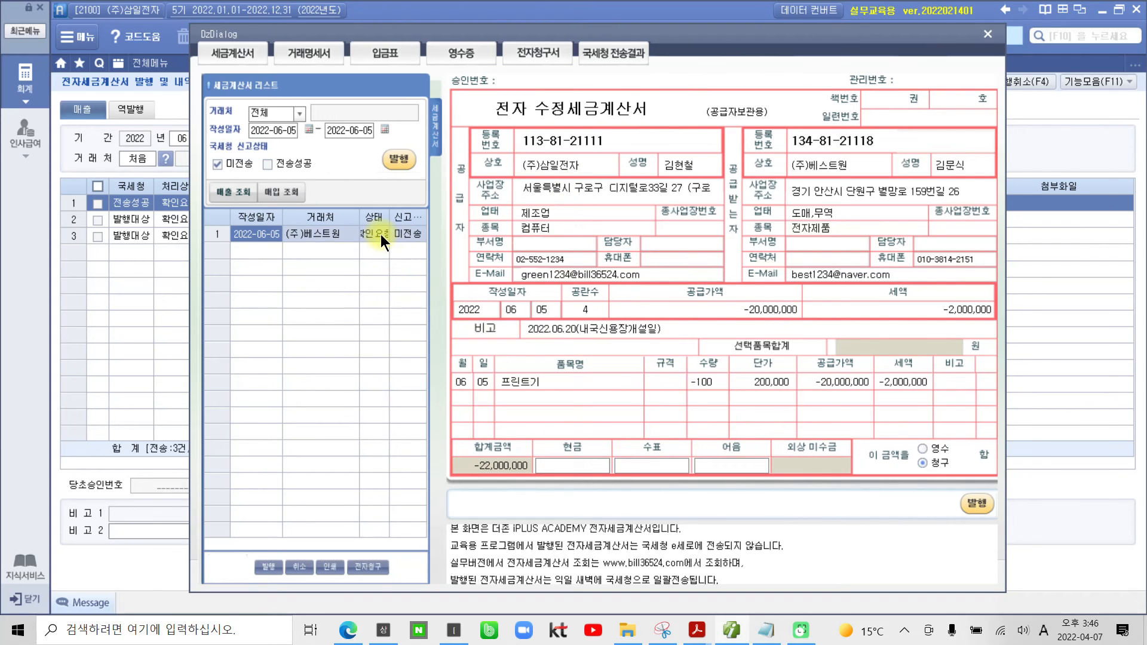
Step: Box the 수정세금계산서 title of the -100 invoice in red, clear it, issue the invoice and close the site
key(ctrl+alt+d)
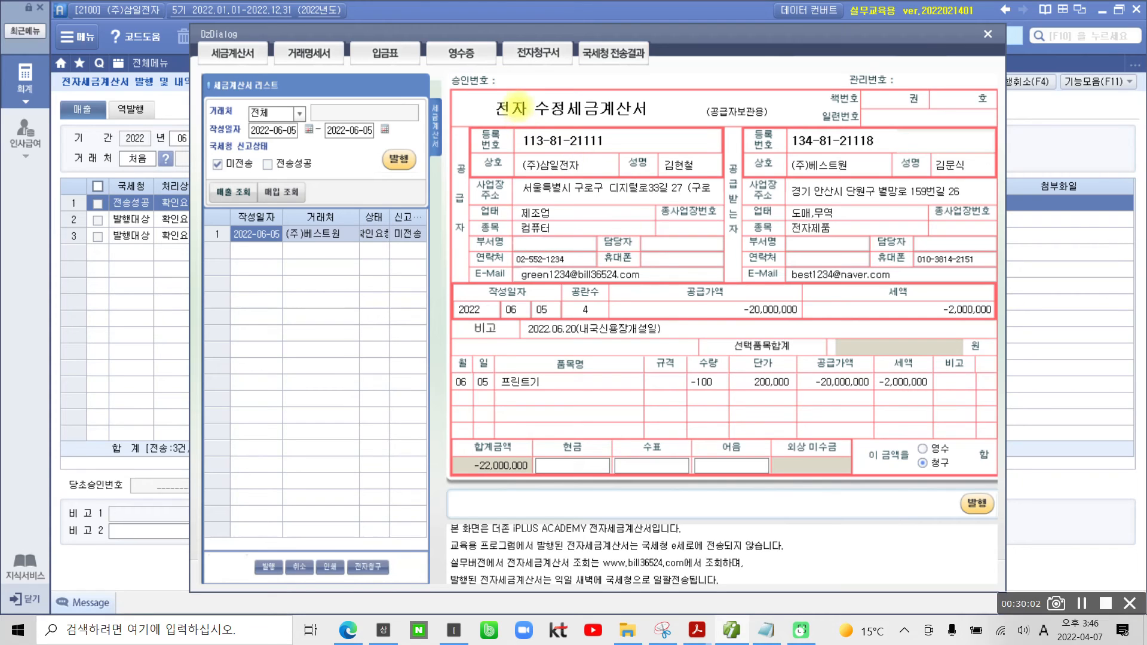
drag(526, 91, 525, 124)
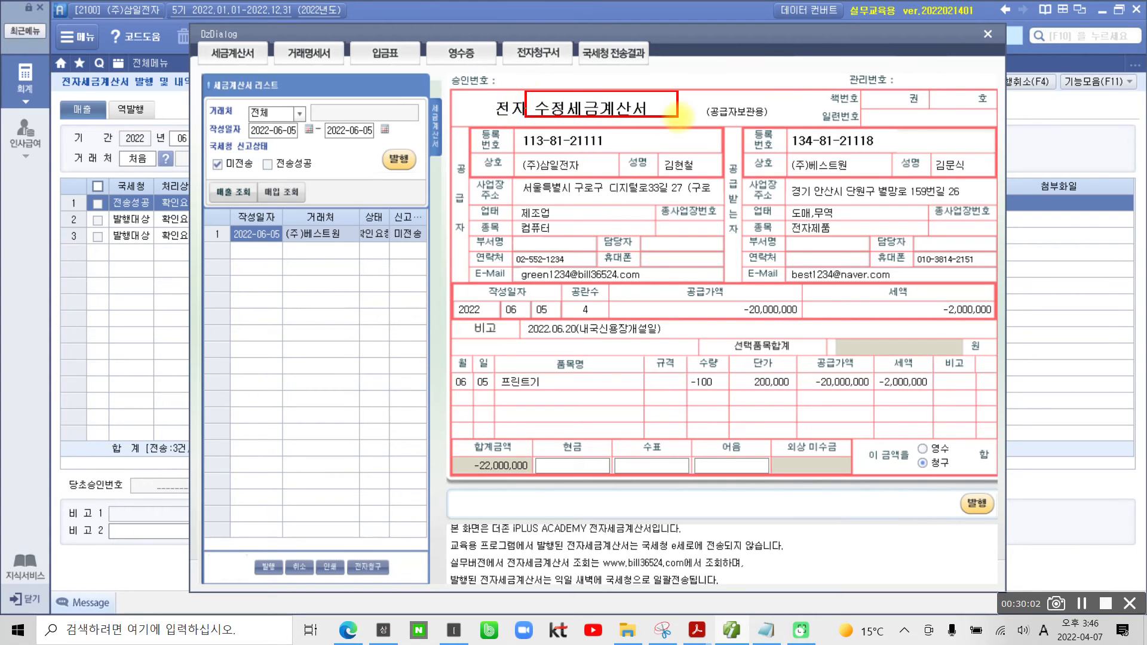
key(ctrl+alt+d)
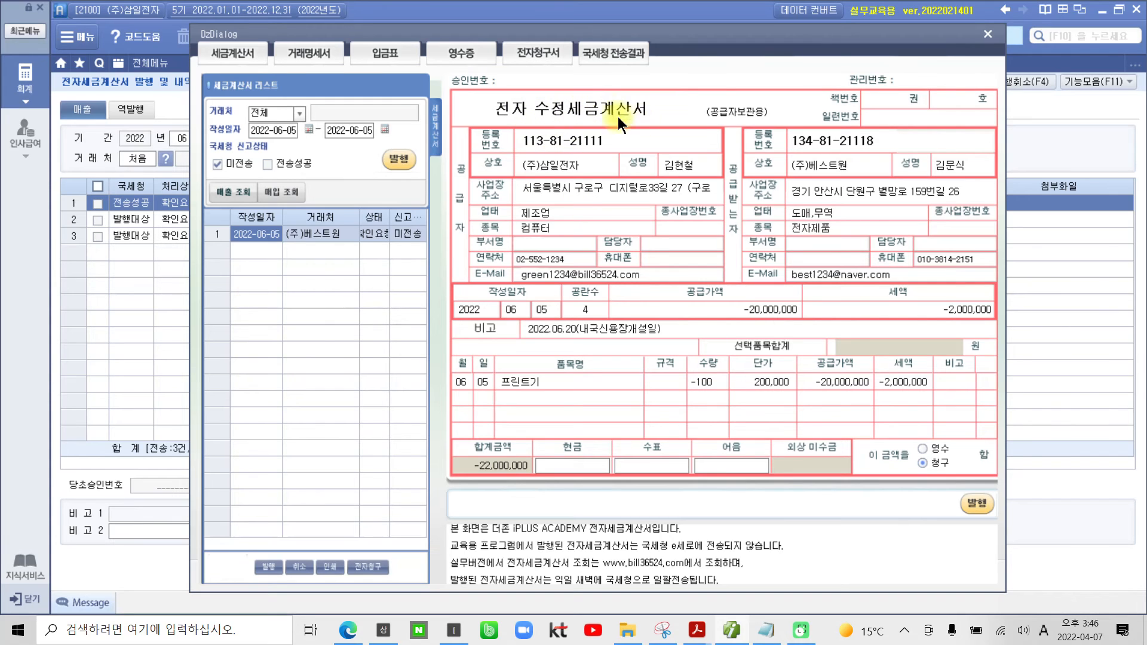
click(404, 166)
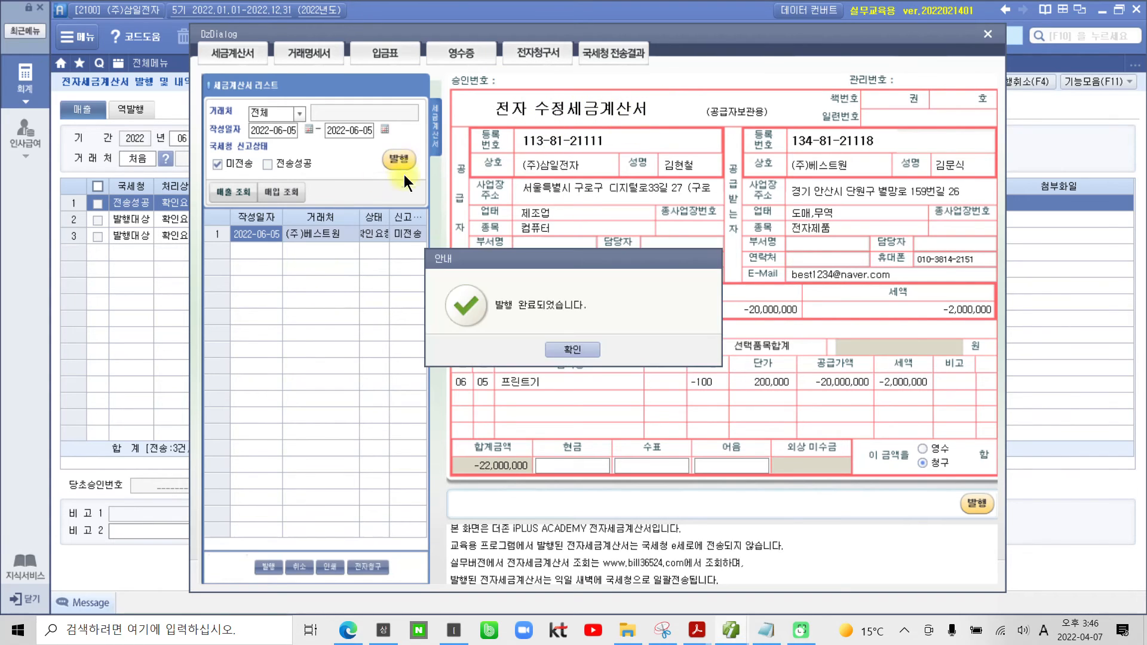
click(561, 349)
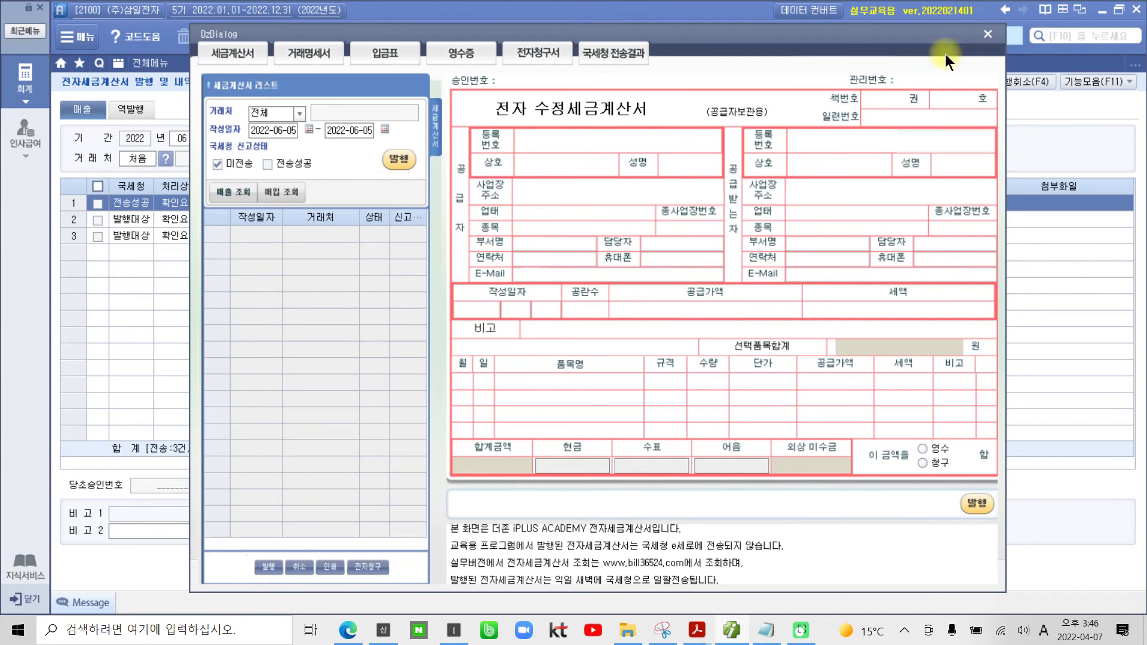
click(988, 36)
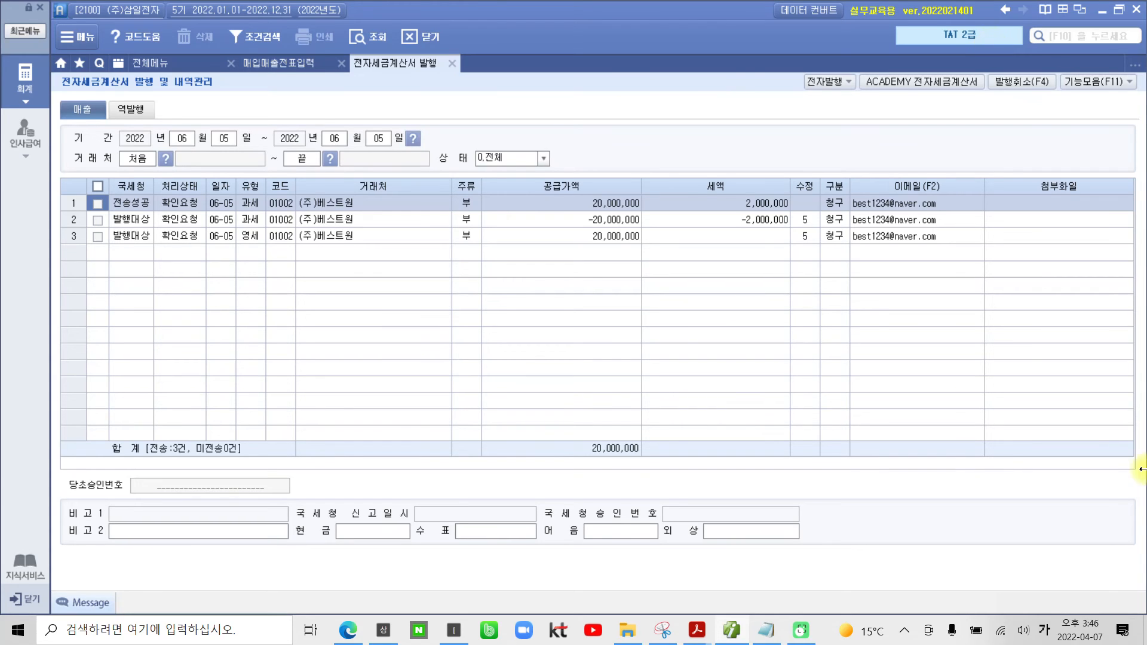
Step: Close the issuing screen, reload the June 5 entries in 매입매출전표입력 and check the 전자세금 status of both correction lines
click(453, 64)
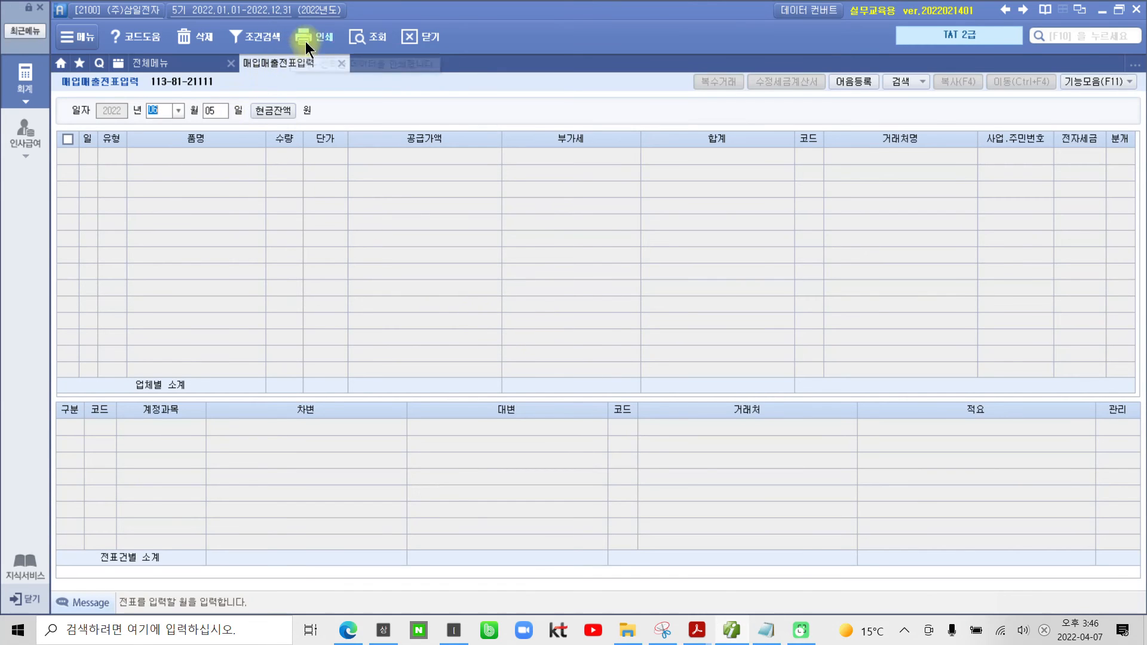
click(367, 33)
click(1070, 172)
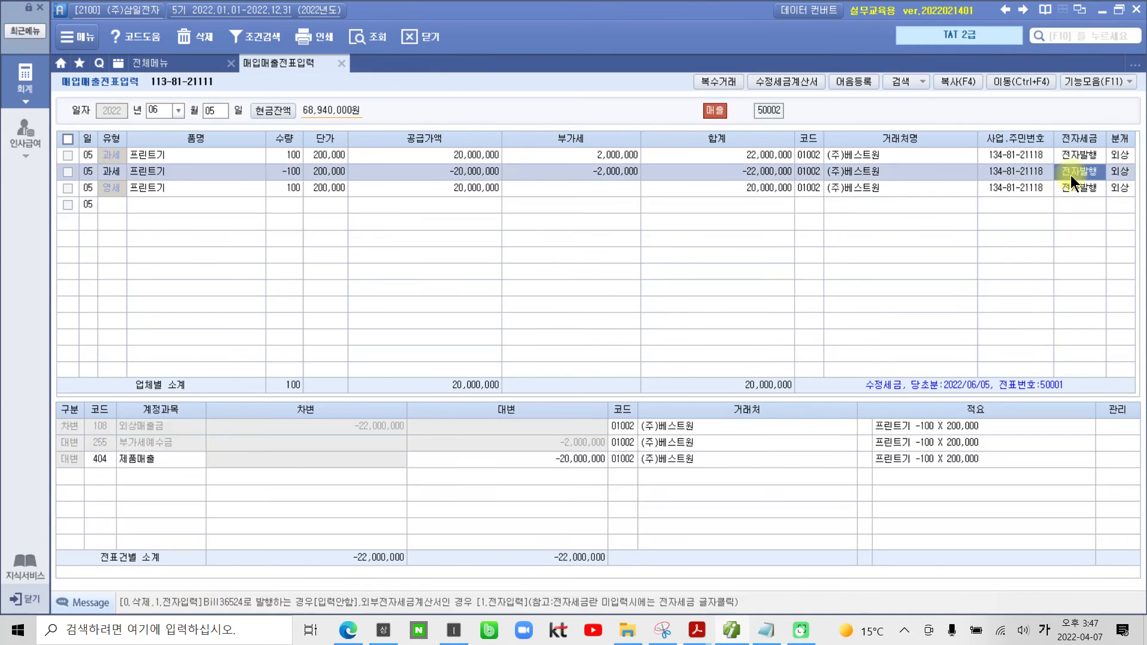
click(1077, 187)
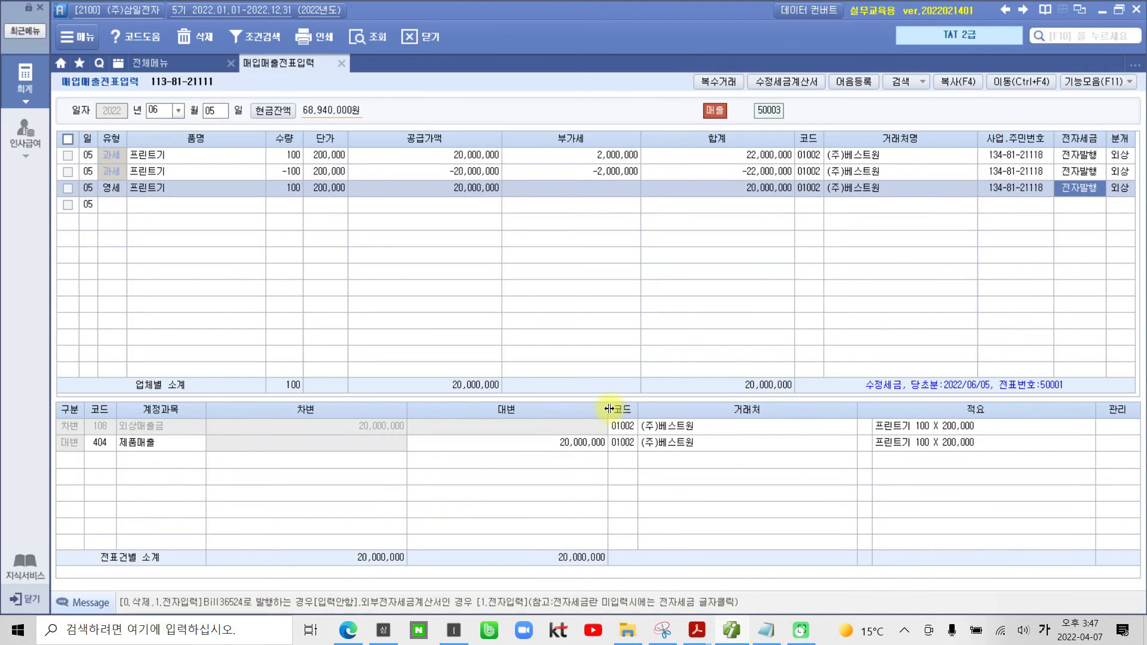
Step: Switch to the 02부 2장 textbook PDF, go to the 착오에 의한 이중발급 task and highlight its date [6월 6일]
click(693, 638)
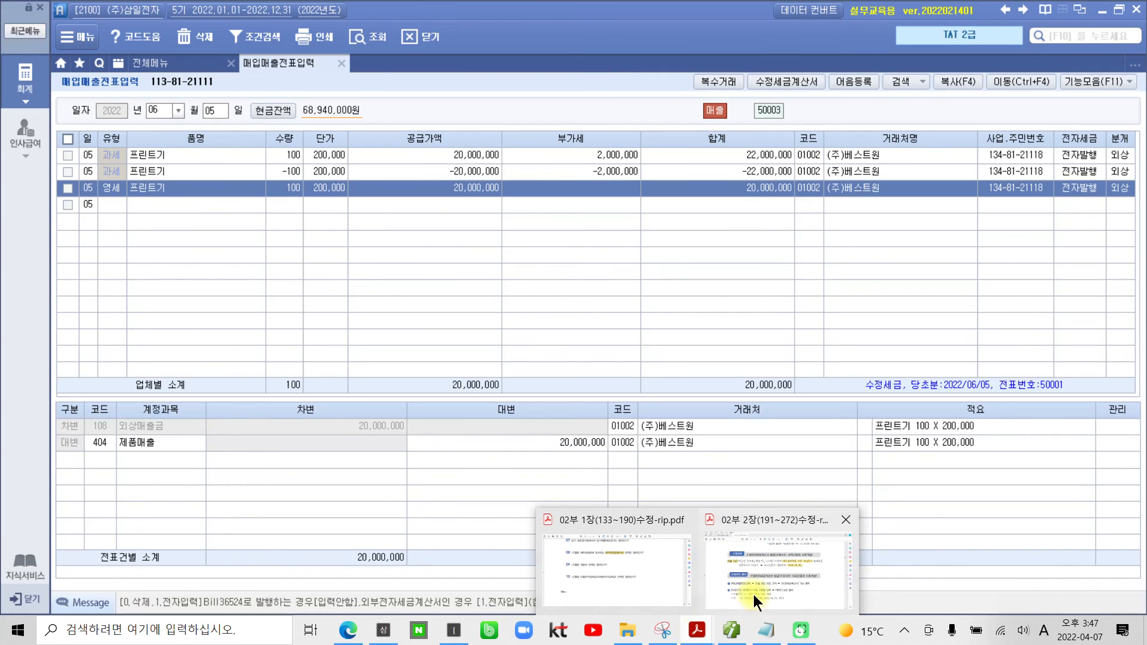
click(751, 602)
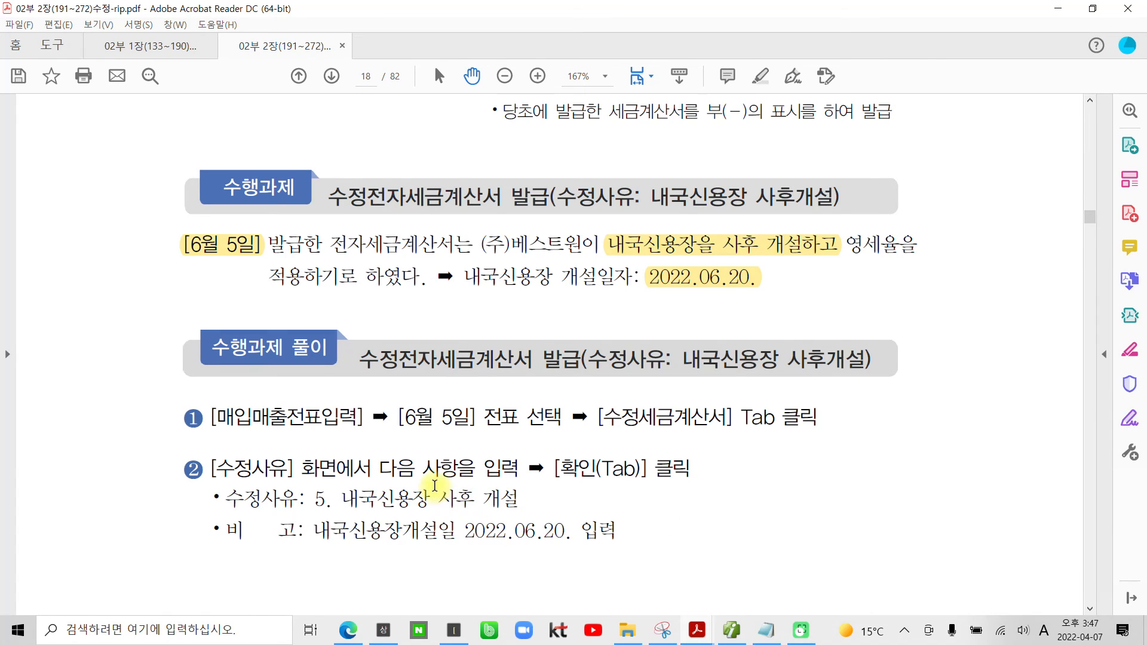
scroll(434, 483, down, 3)
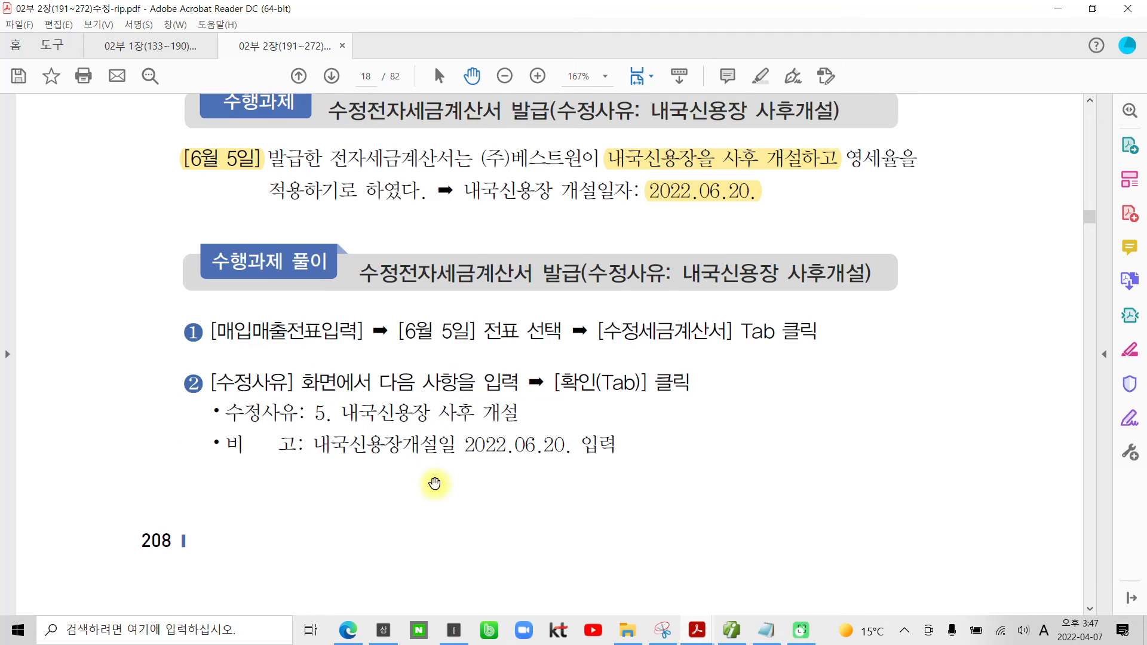
scroll(434, 483, down, 6)
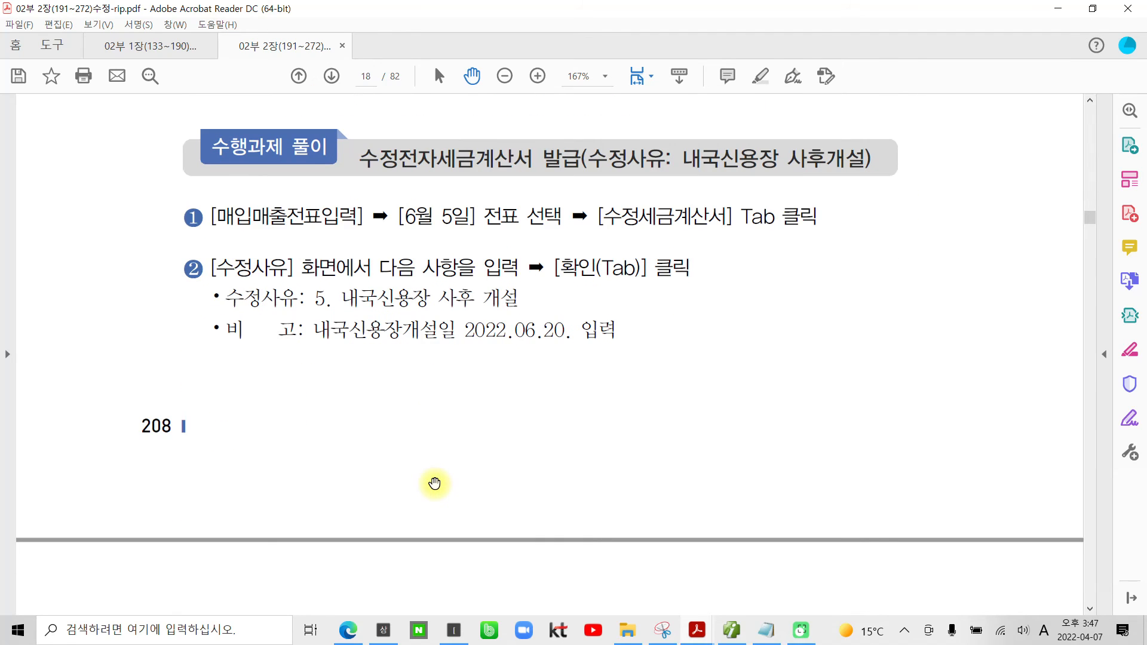
scroll(434, 483, down, 7)
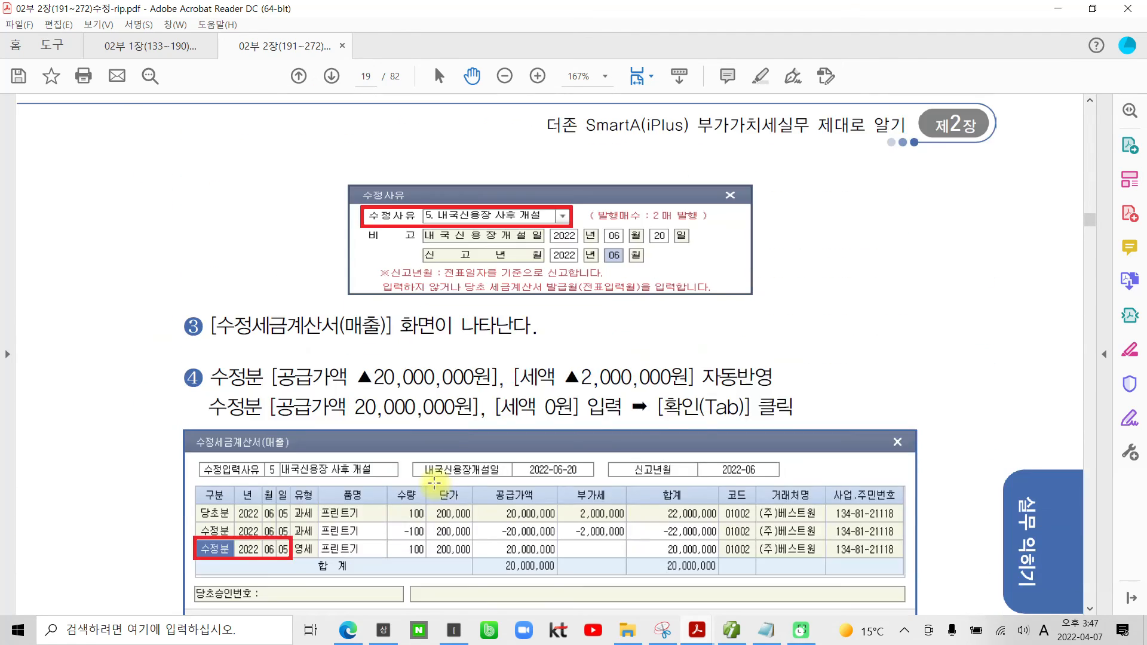
scroll(434, 484, down, 6)
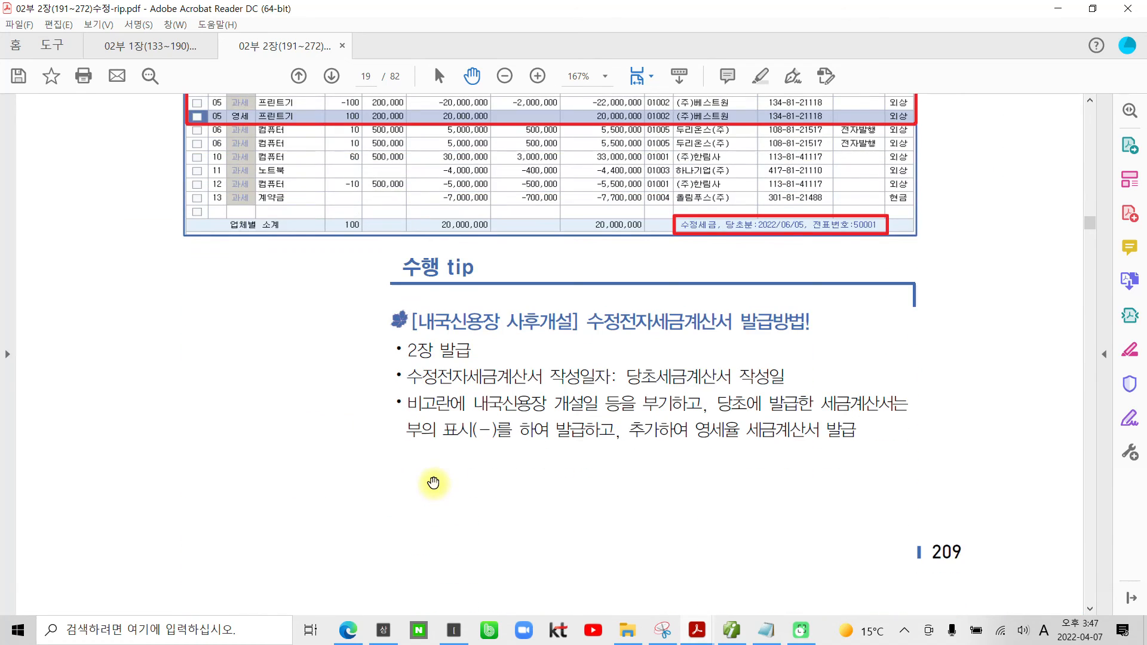
scroll(434, 483, down, 4)
scroll(433, 483, down, 7)
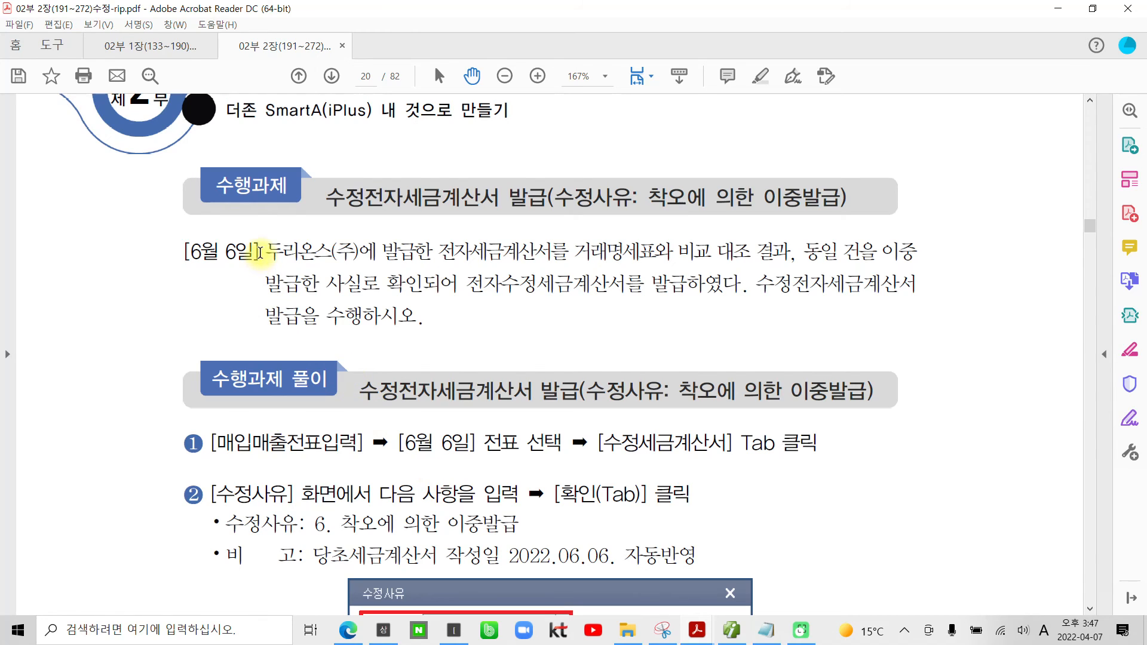
drag(259, 251, 185, 251)
right_click(194, 253)
click(258, 302)
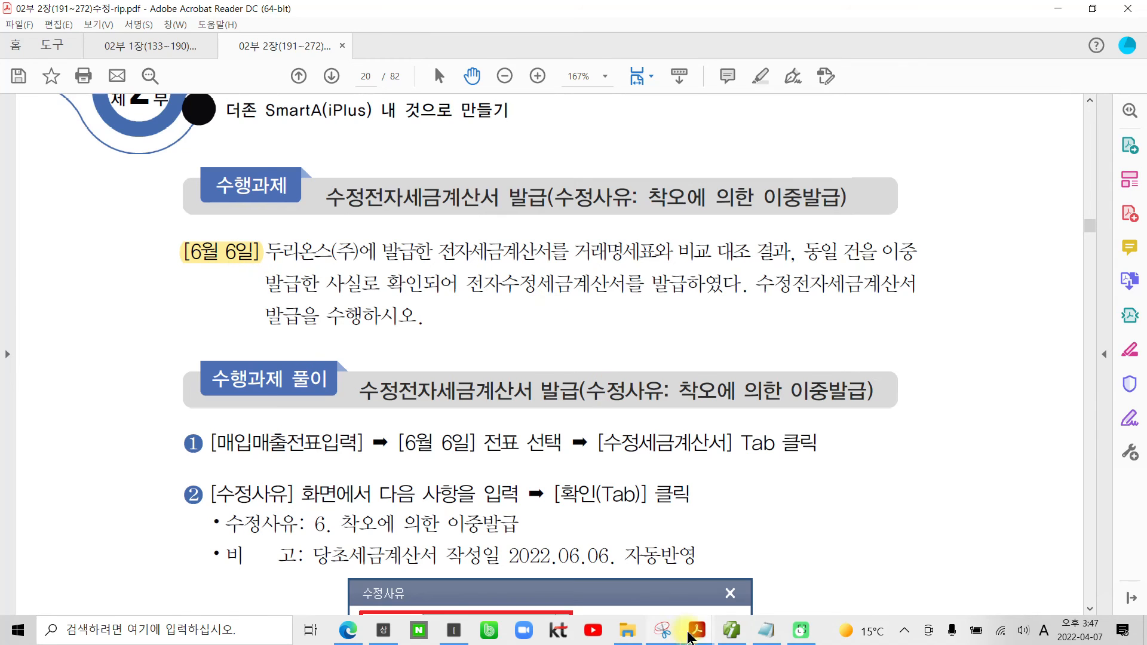
Step: Switch back to the accounting program and list the June 6 entries in 매입매출전표입력
click(730, 632)
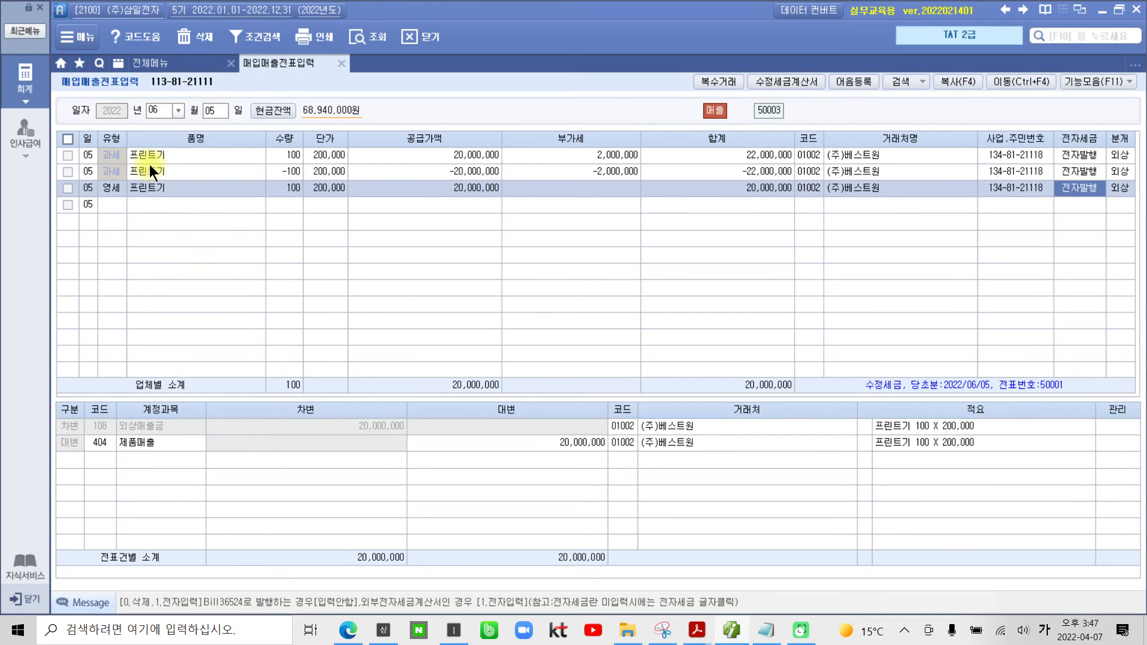
click(216, 112)
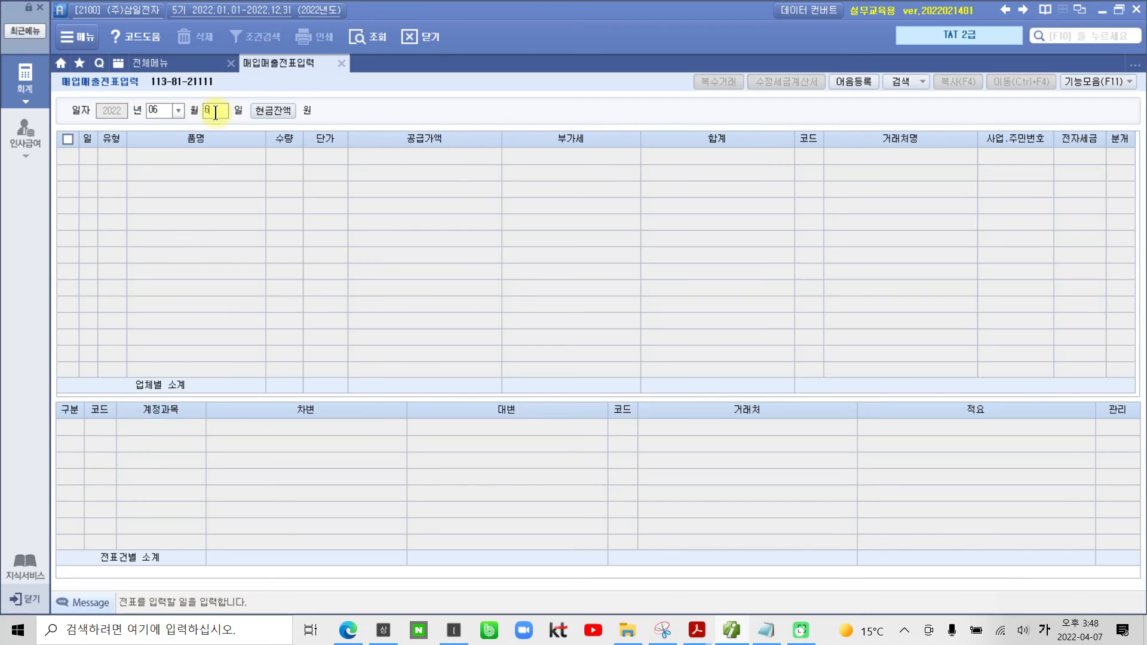
text(06)
key(Return)
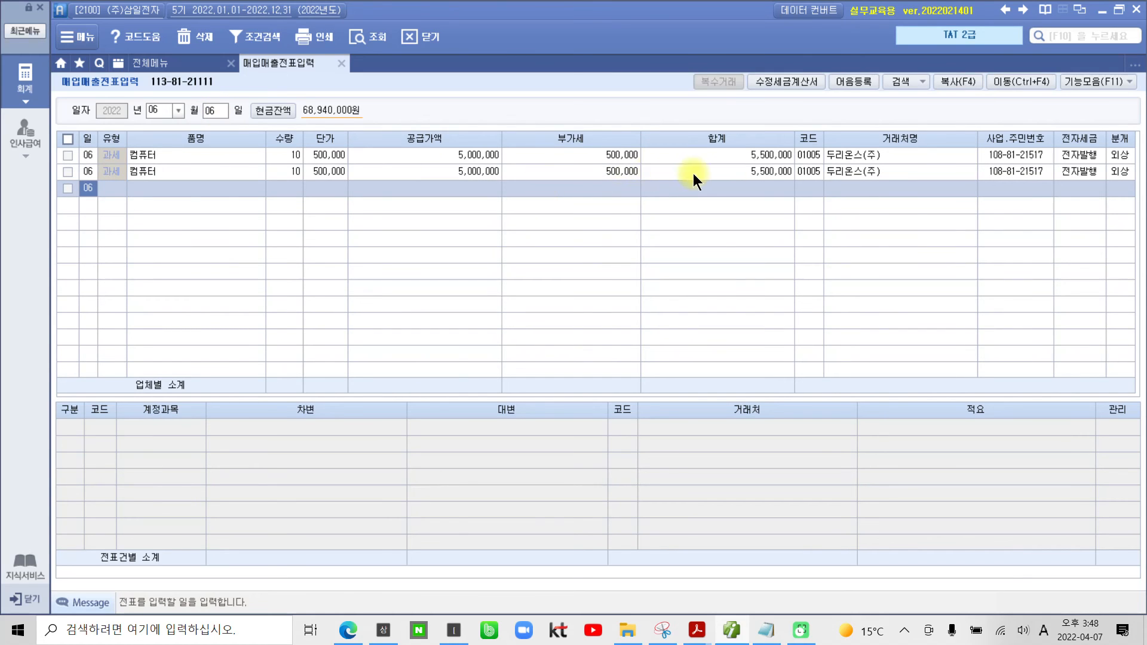
Step: Compare the two 두리온스(주) 컴퓨터 entries and tick the second one for correction
click(812, 156)
click(815, 170)
click(811, 155)
click(815, 171)
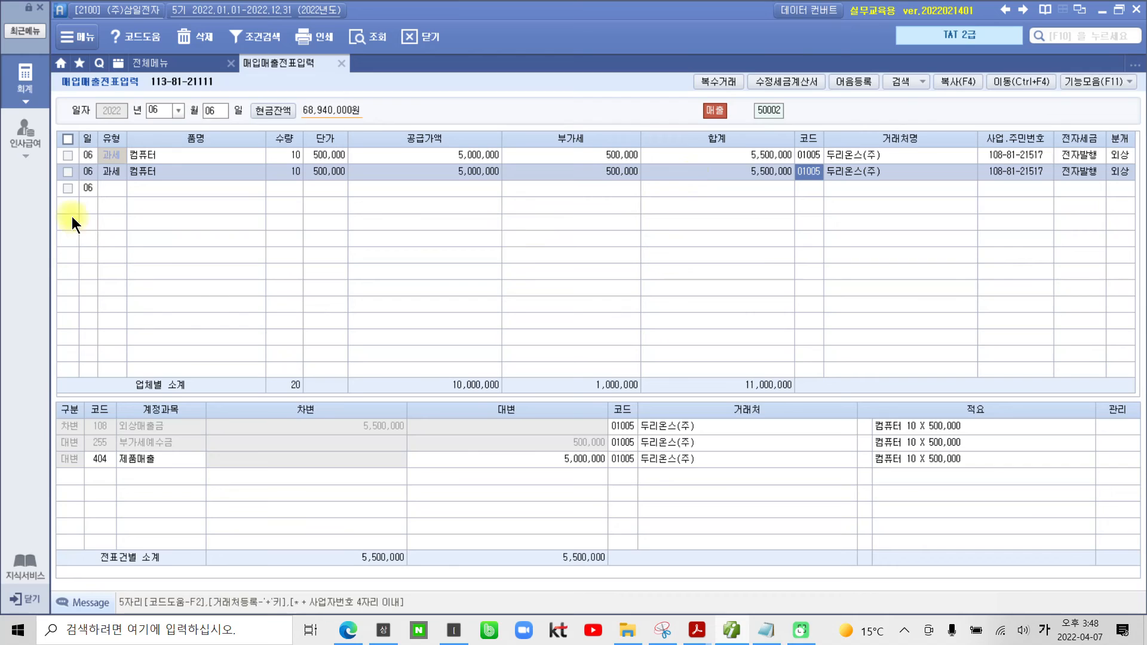
click(69, 172)
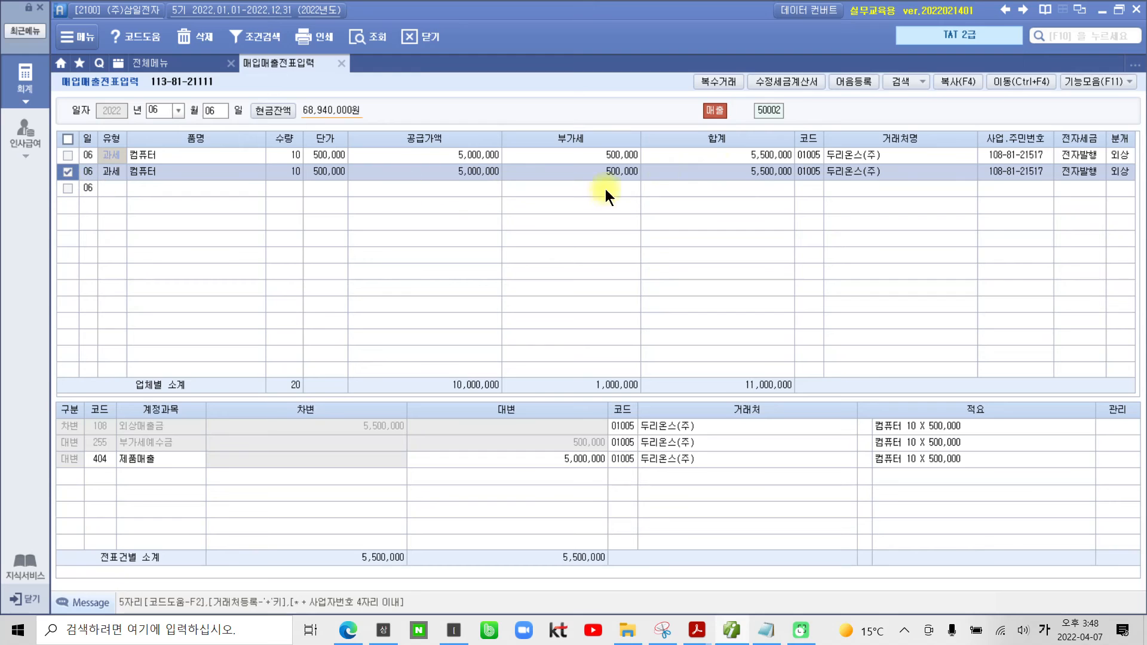
Step: Start a 수정세금계산서 for the ticked 두리온스(주) entry with the reason 6. 착오에 의한 이중발급등
click(798, 77)
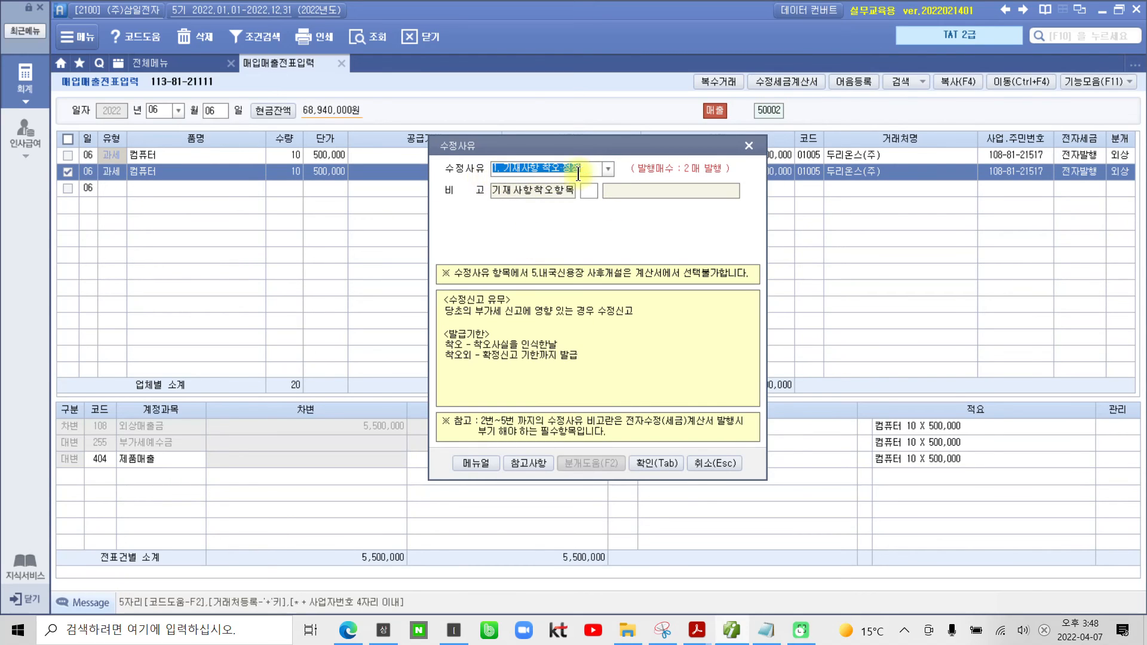
click(607, 169)
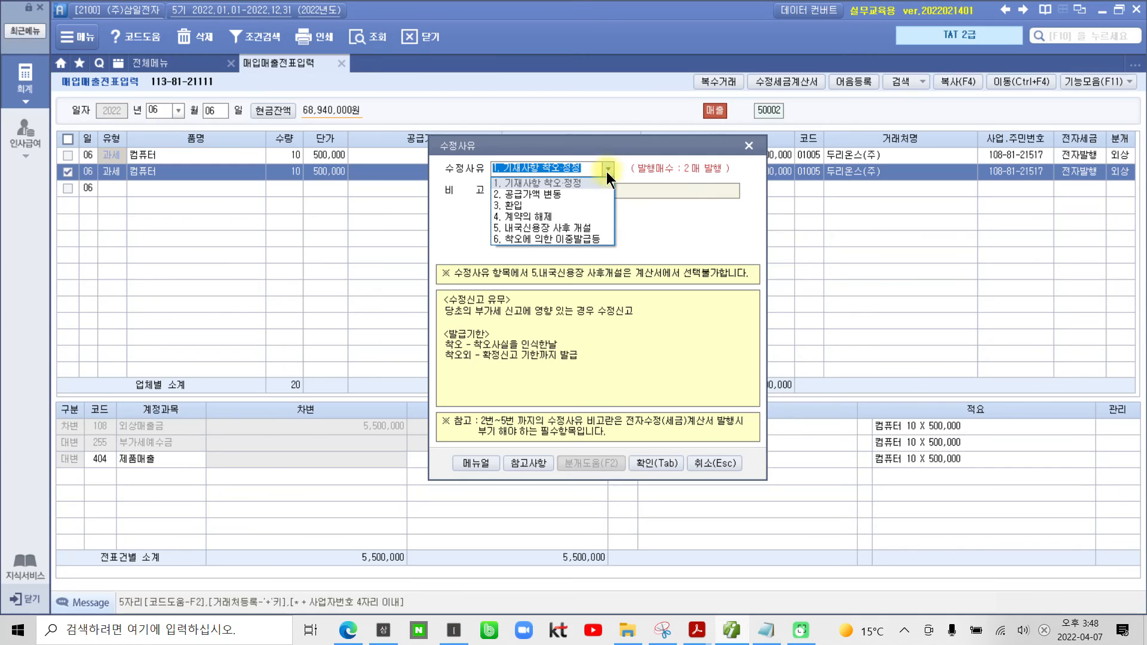
click(583, 242)
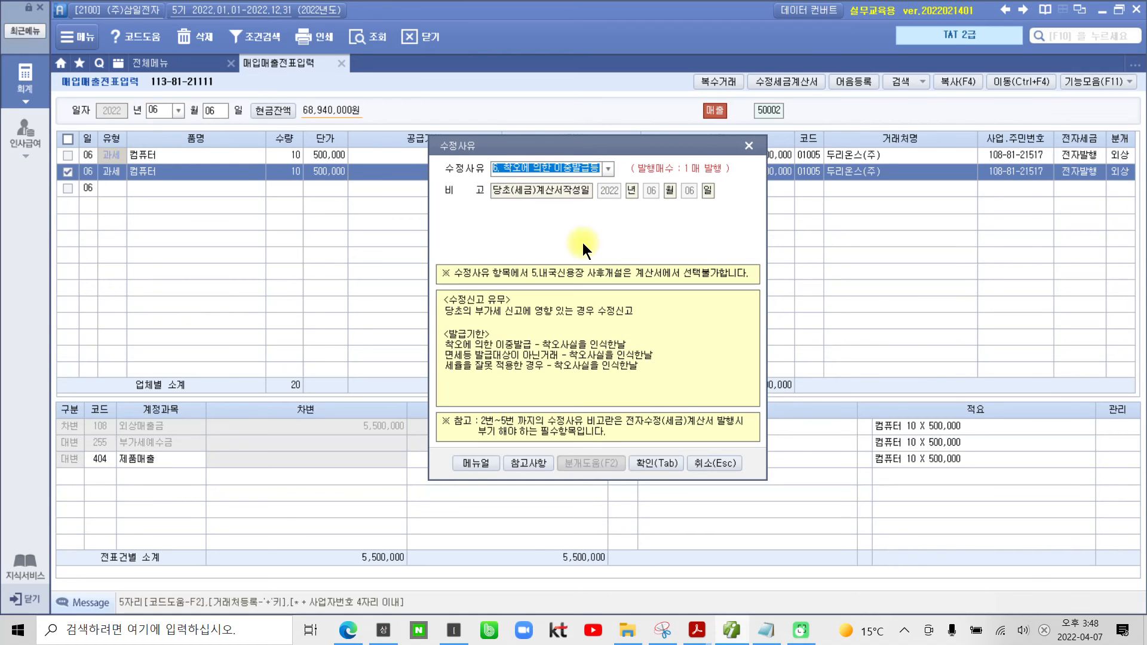
click(642, 460)
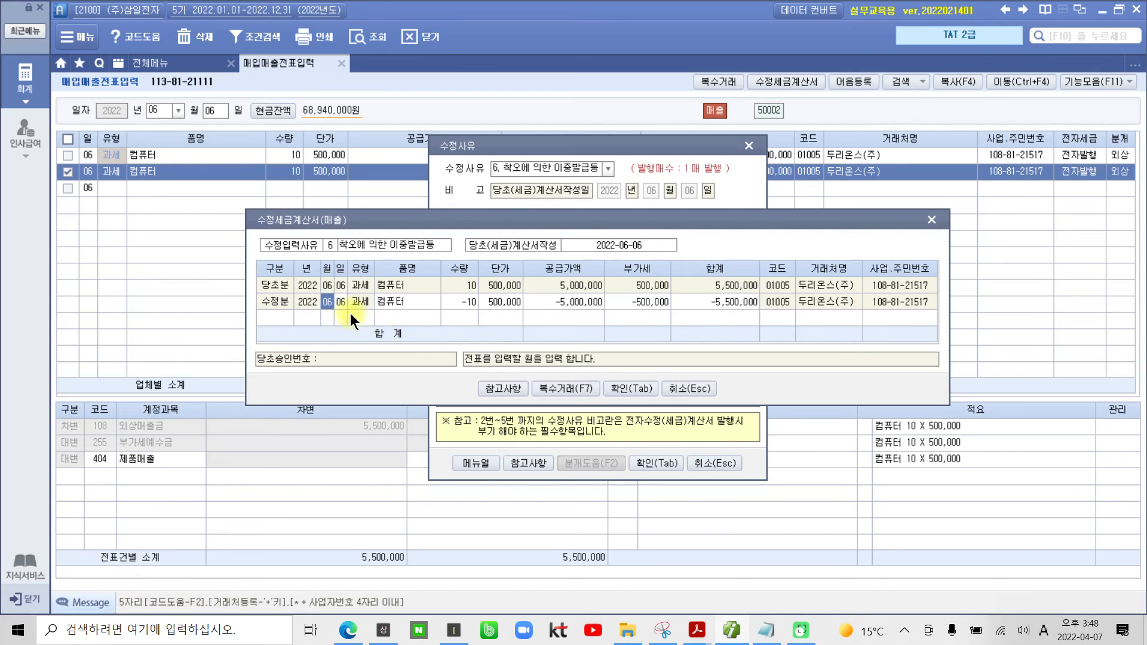
Step: Check the 작성월일 rule for 착오에 의한 이중발급 in the corrected-invoice reference table, marking both cells, and close the table
click(497, 388)
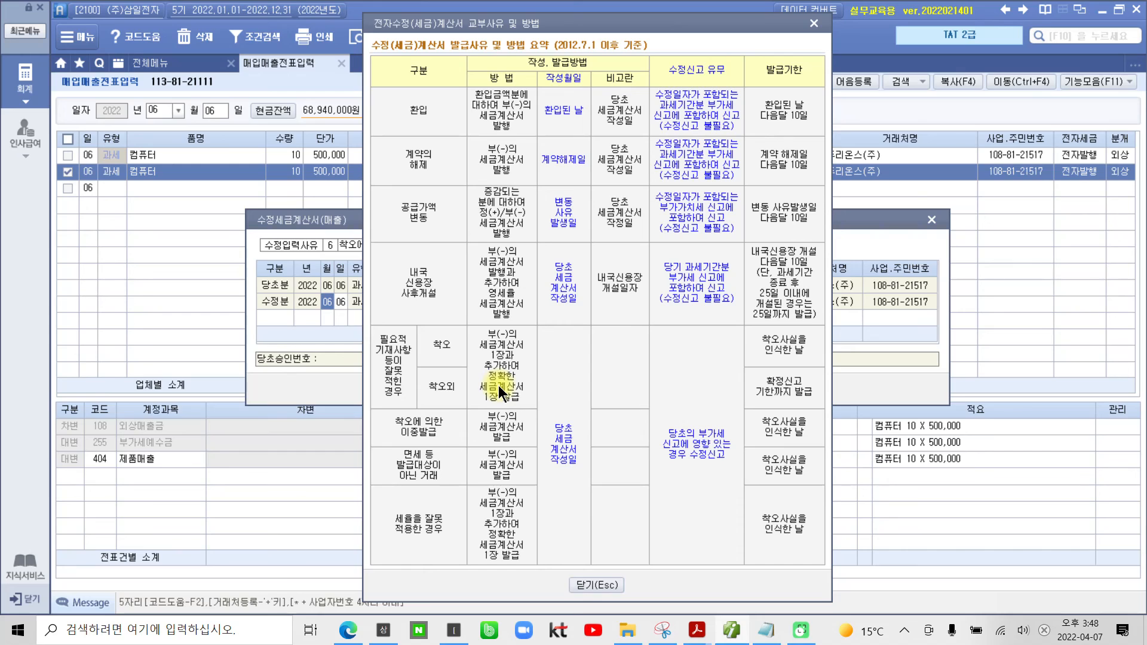
drag(374, 409, 470, 444)
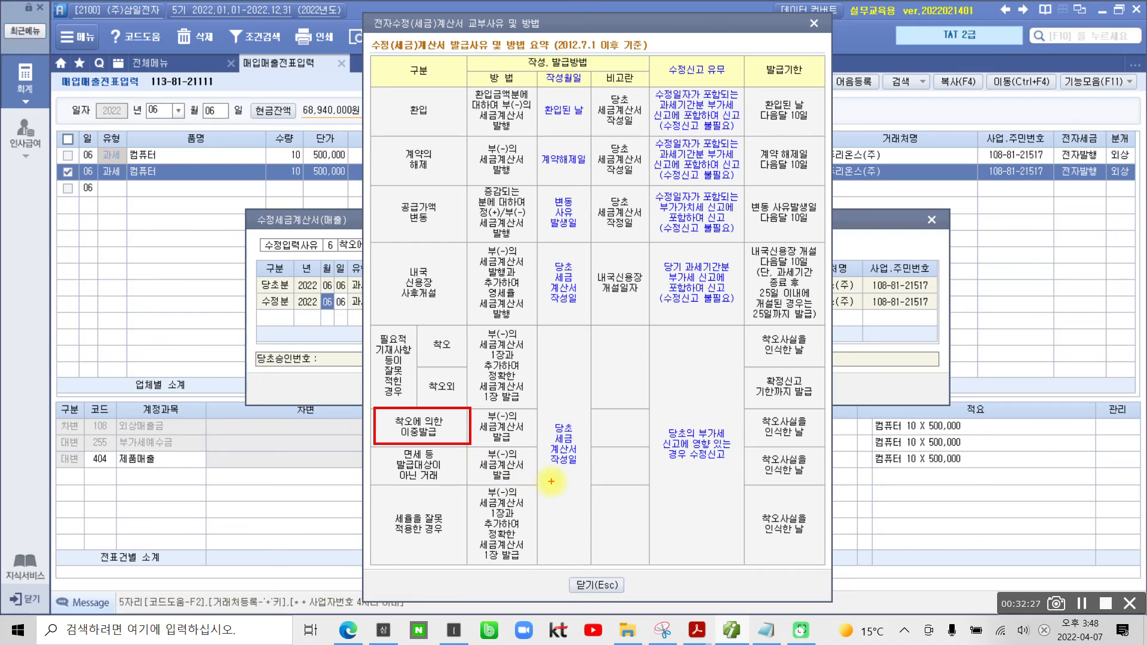
drag(543, 412, 585, 491)
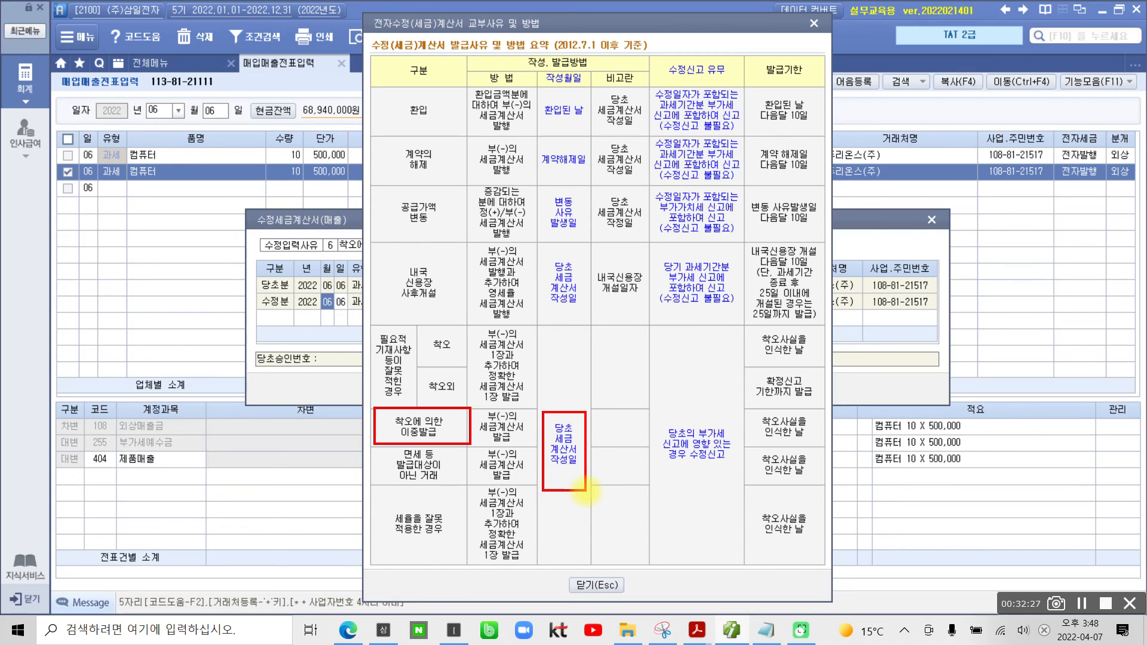
key(Escape)
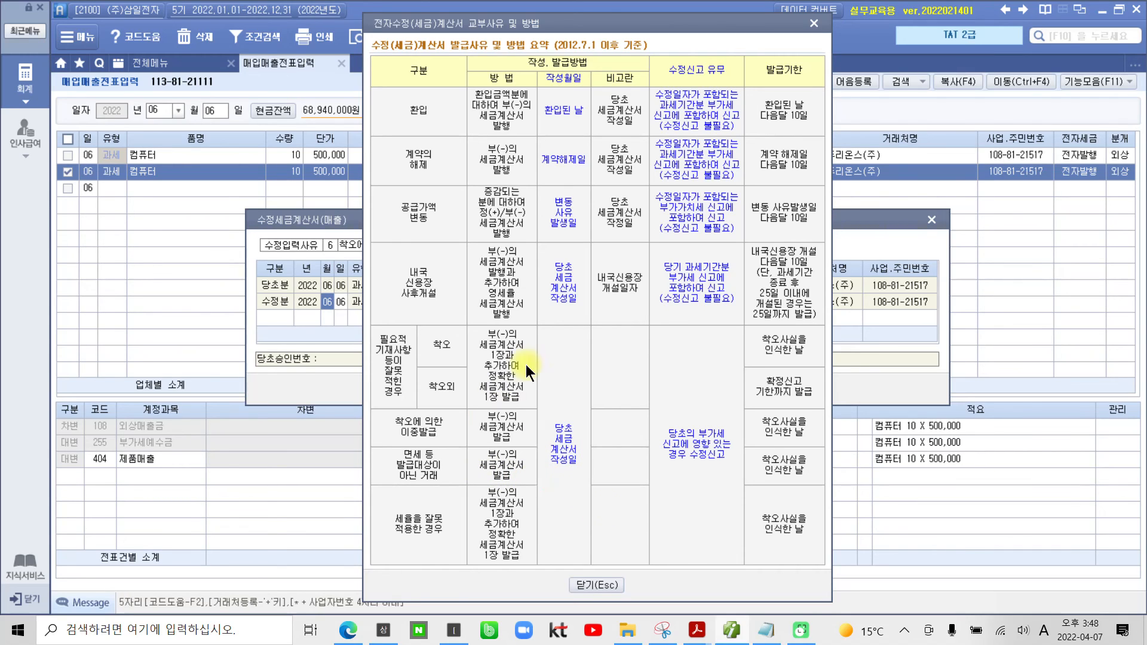
click(588, 589)
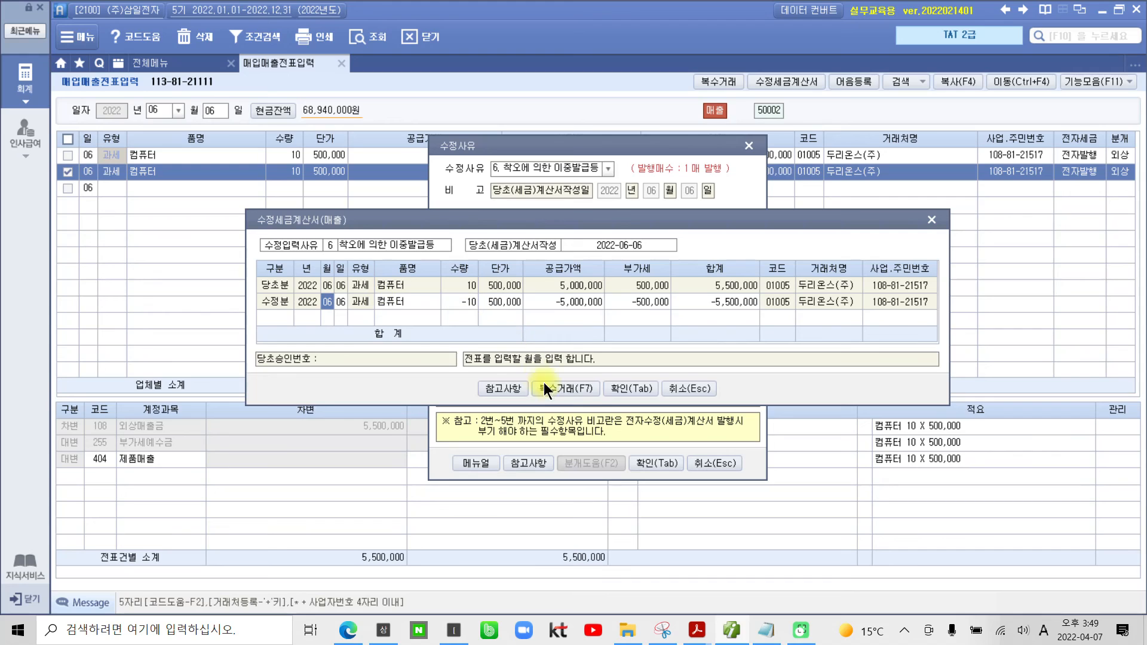
Step: Confirm the June 6 수정분 line for 컴퓨터 with quantity -10 and save it as a correction entry
click(639, 392)
click(579, 351)
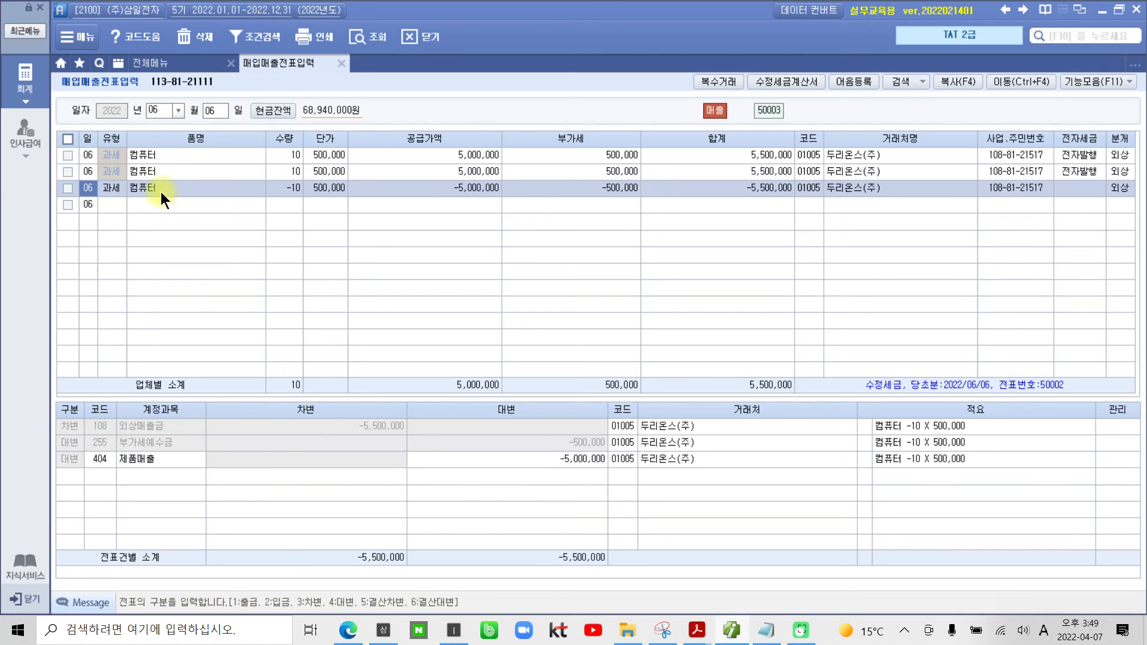
Step: List the invoices from 2022-06-06 to 2022-06-06 in 전자세금계산서 발행 및 내역관리 and tick the 미전송 correction invoice
click(25, 79)
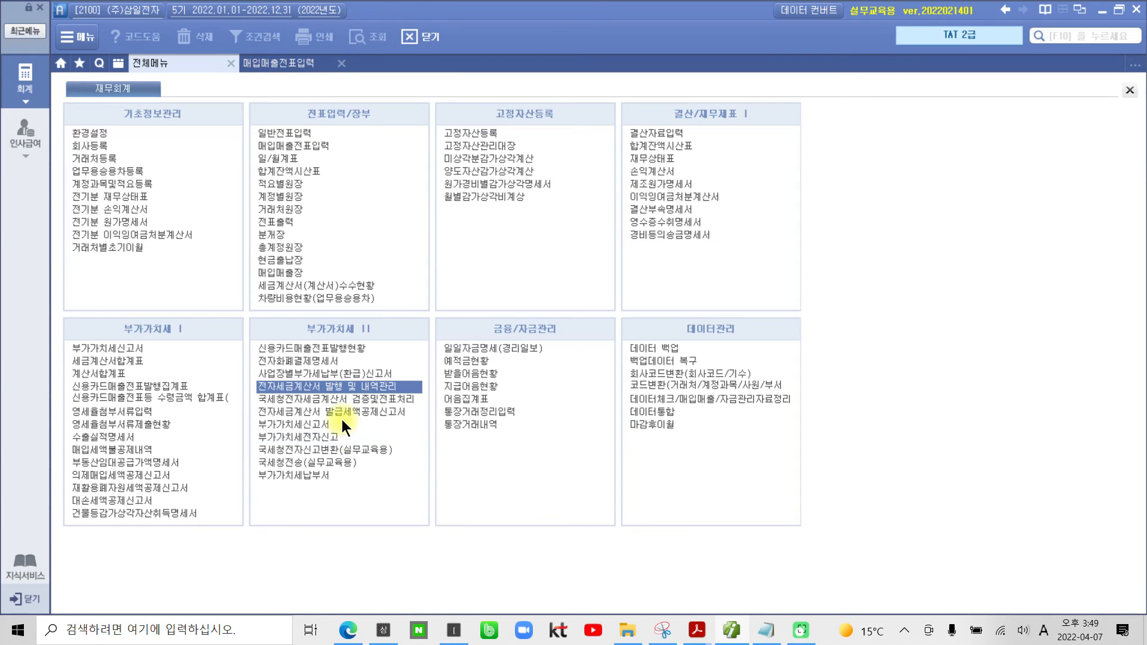
click(315, 387)
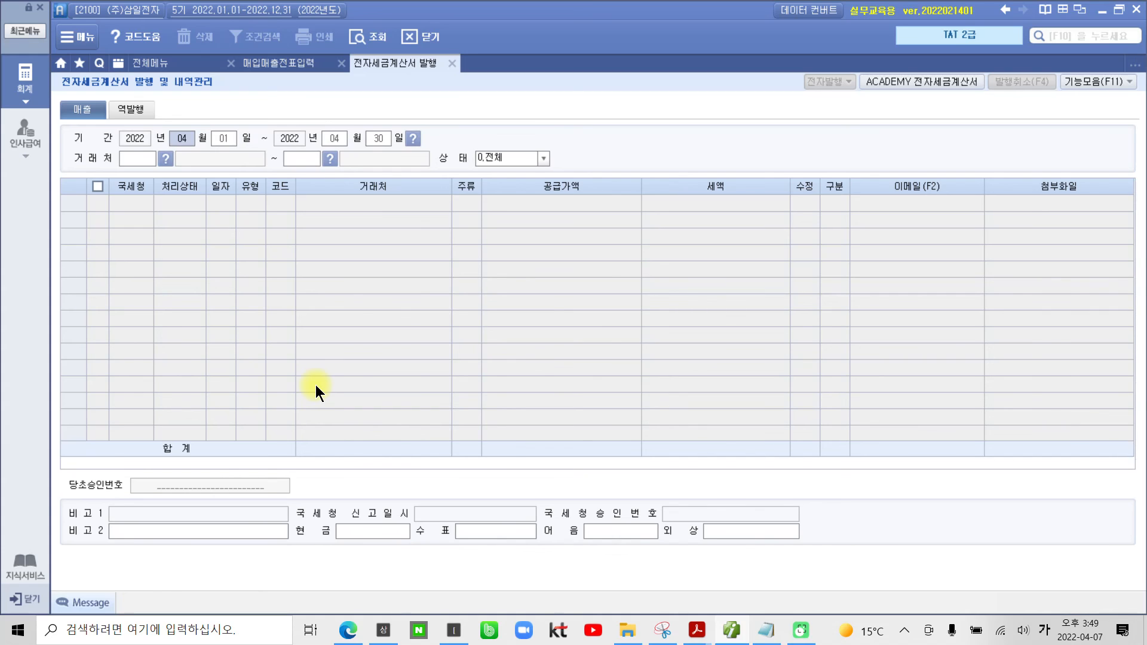
text(9)
key(BackSpace)
text(6)
key(Return)
text(6)
key(Return)
key(Return)
text(6)
key(Return)
key(Return)
key(Return)
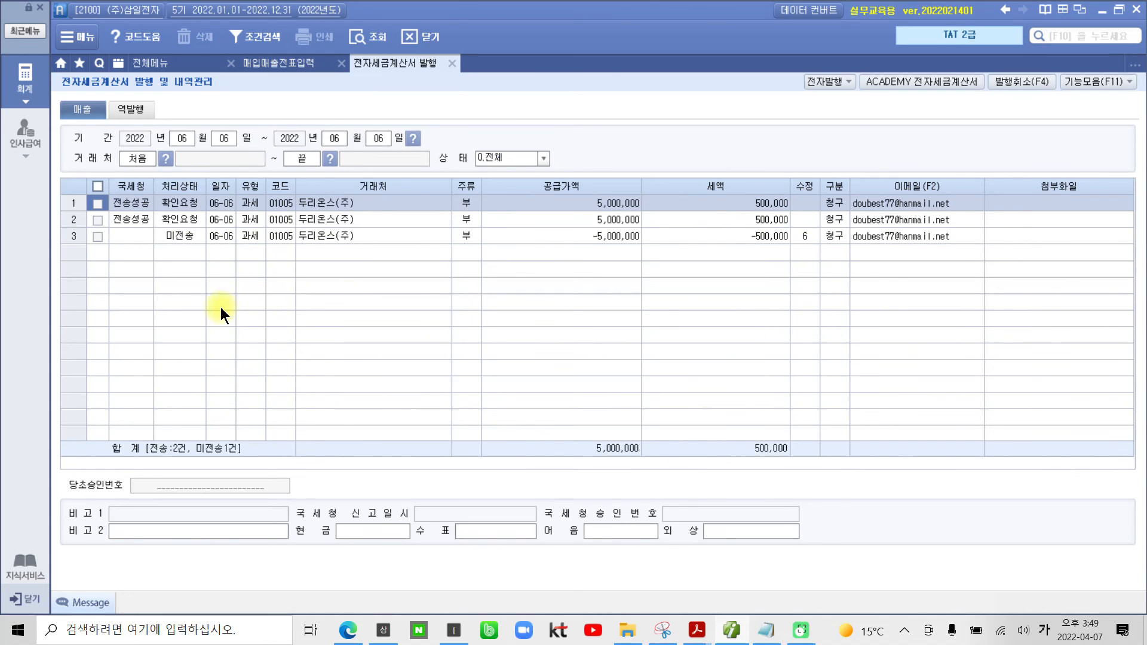
click(99, 238)
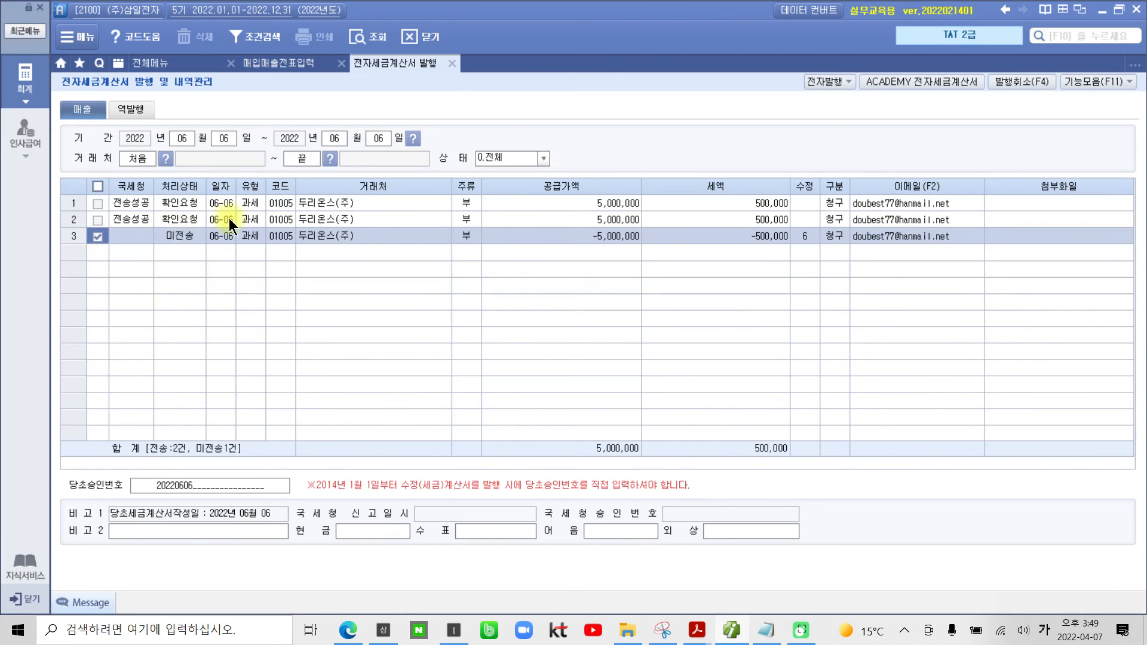
Step: Try to retrieve the untransmitted June 6 sales invoice on the Bill36524 site, and close the site
click(891, 82)
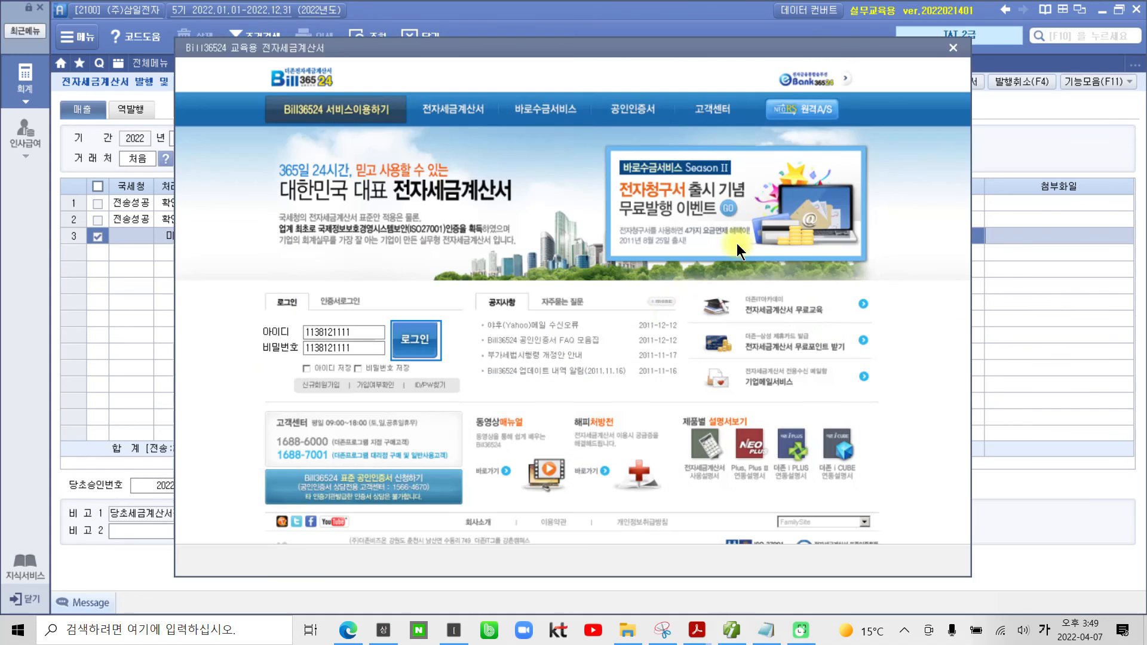
click(406, 343)
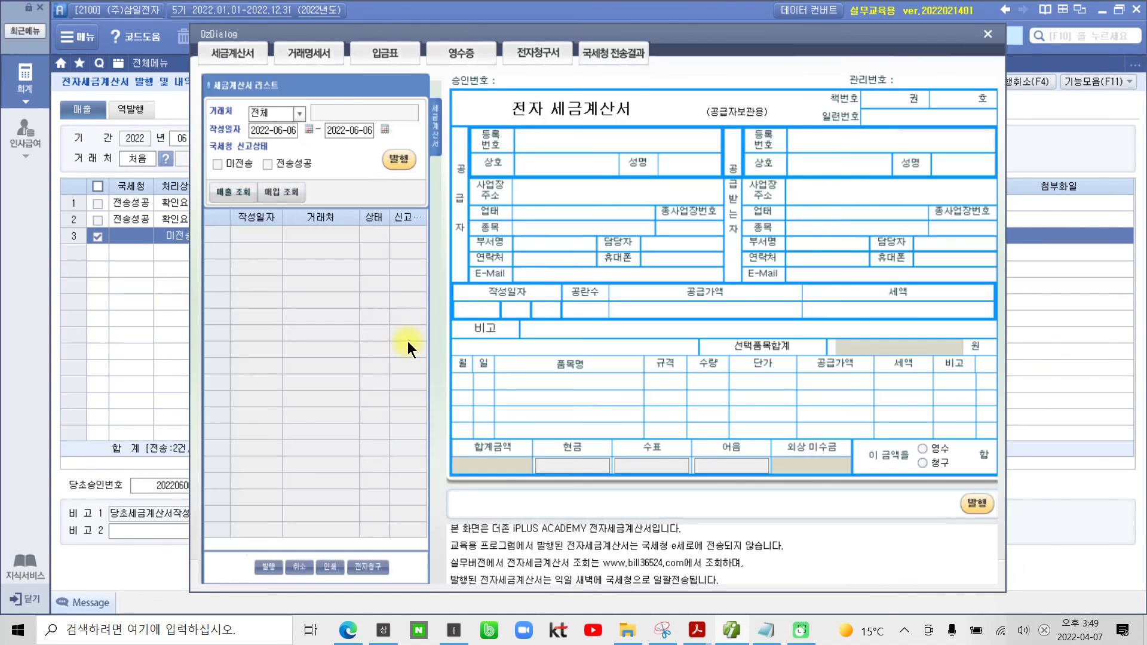
click(233, 196)
click(568, 351)
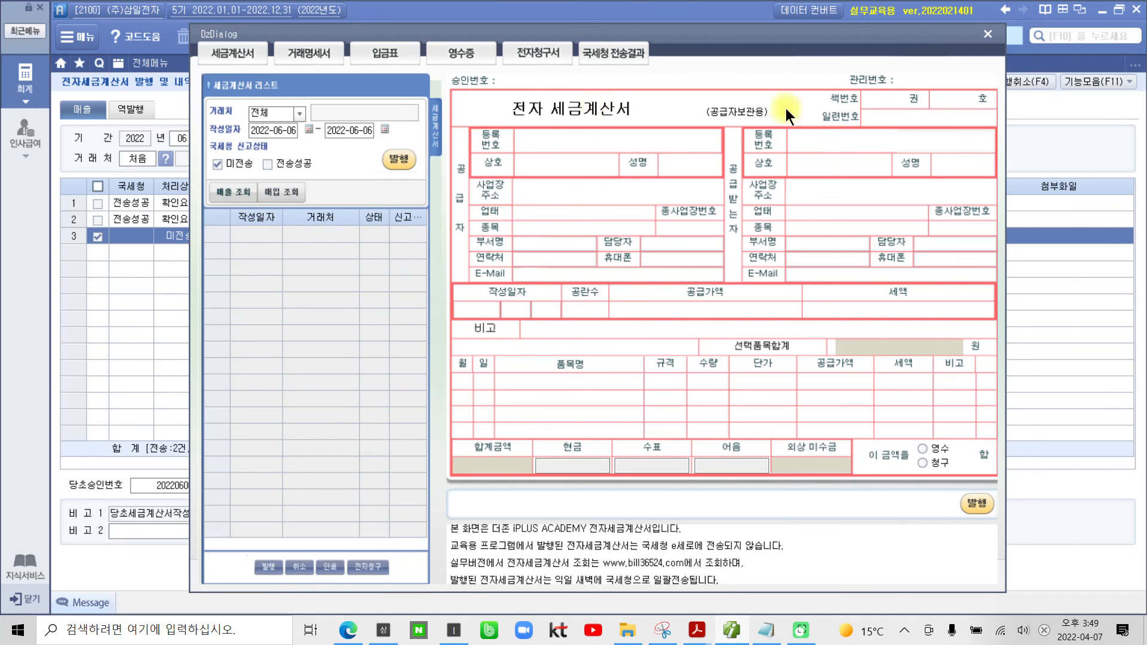
click(987, 34)
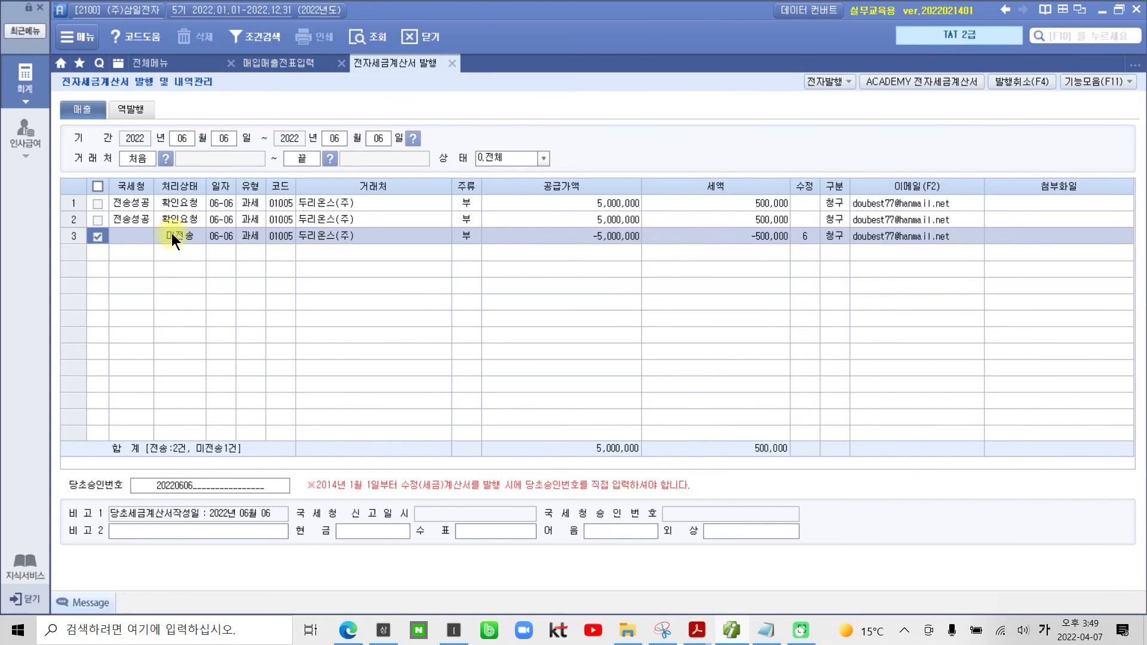
Step: Issue the ticked 두리온스(주) 전자 수정세금계산서 for -5,000,000 through 전자발행
click(188, 232)
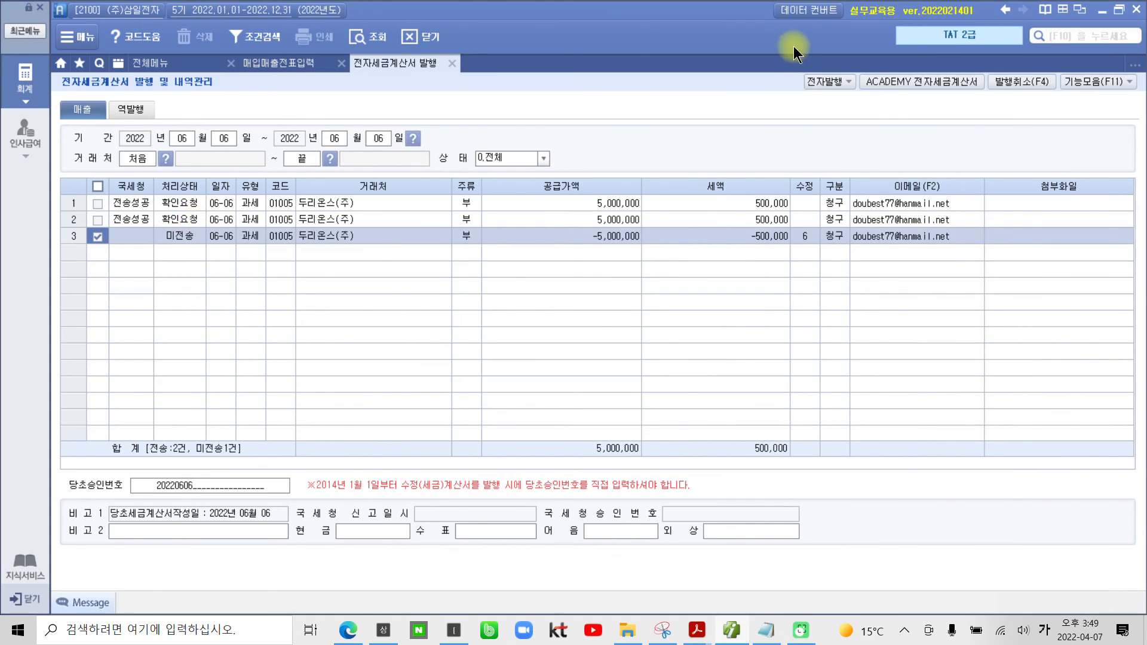
click(831, 81)
click(574, 386)
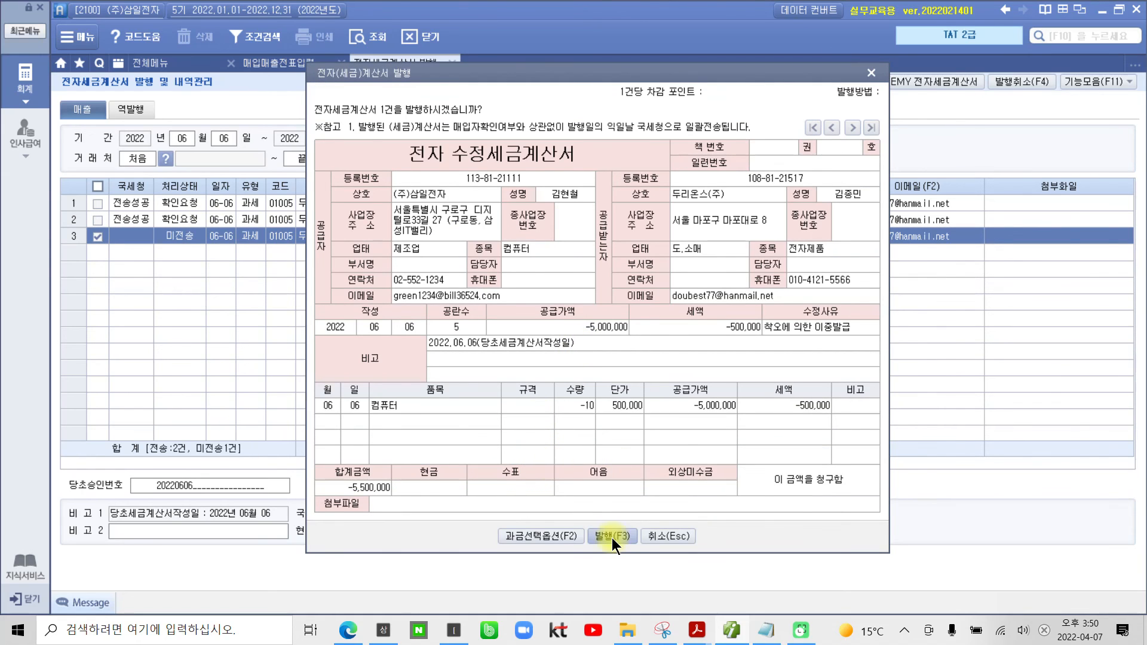
click(612, 536)
click(573, 349)
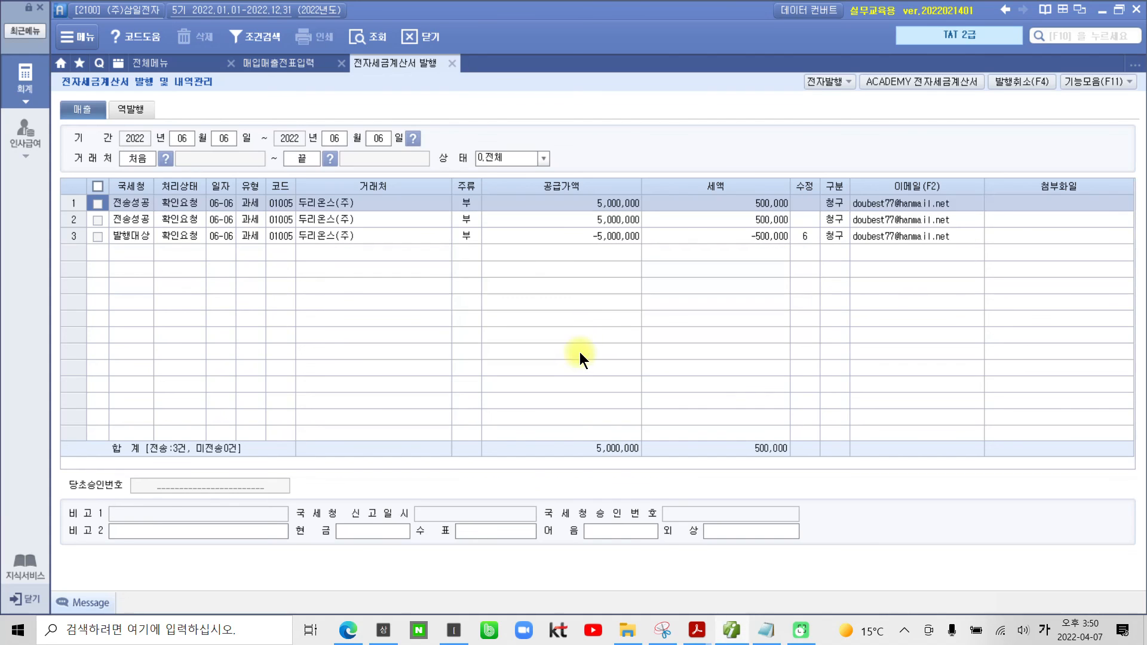
Step: Tick the 발행대상 correction invoice, log in to Bill36524 and look up the 미전송 sales invoices dated 2022-06-06
click(98, 236)
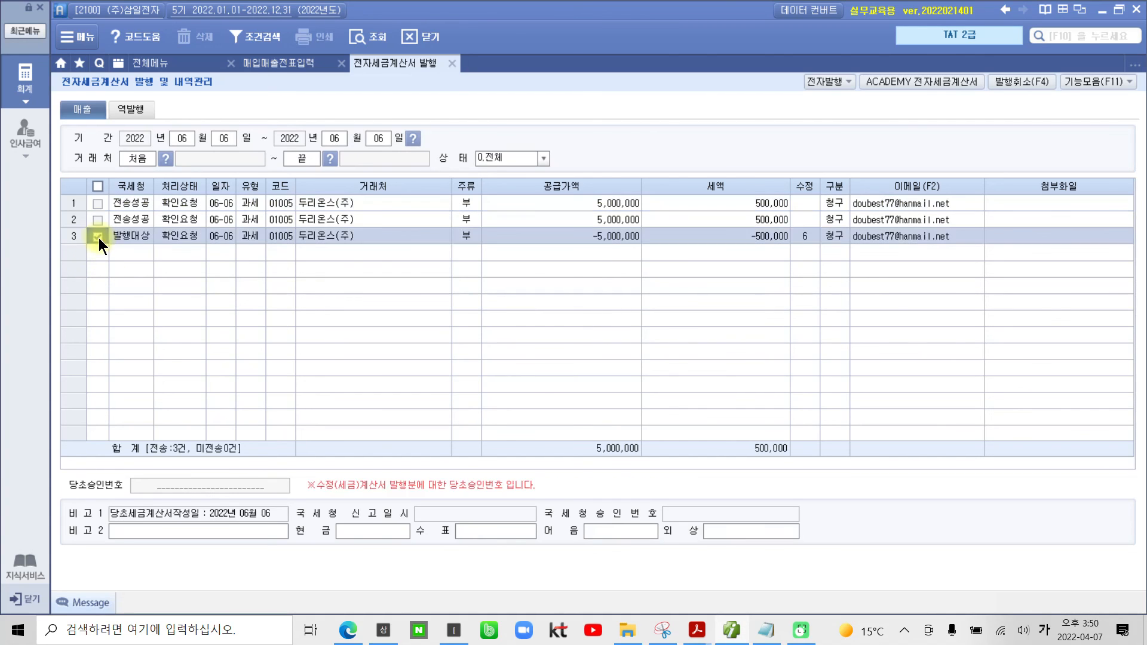
click(892, 84)
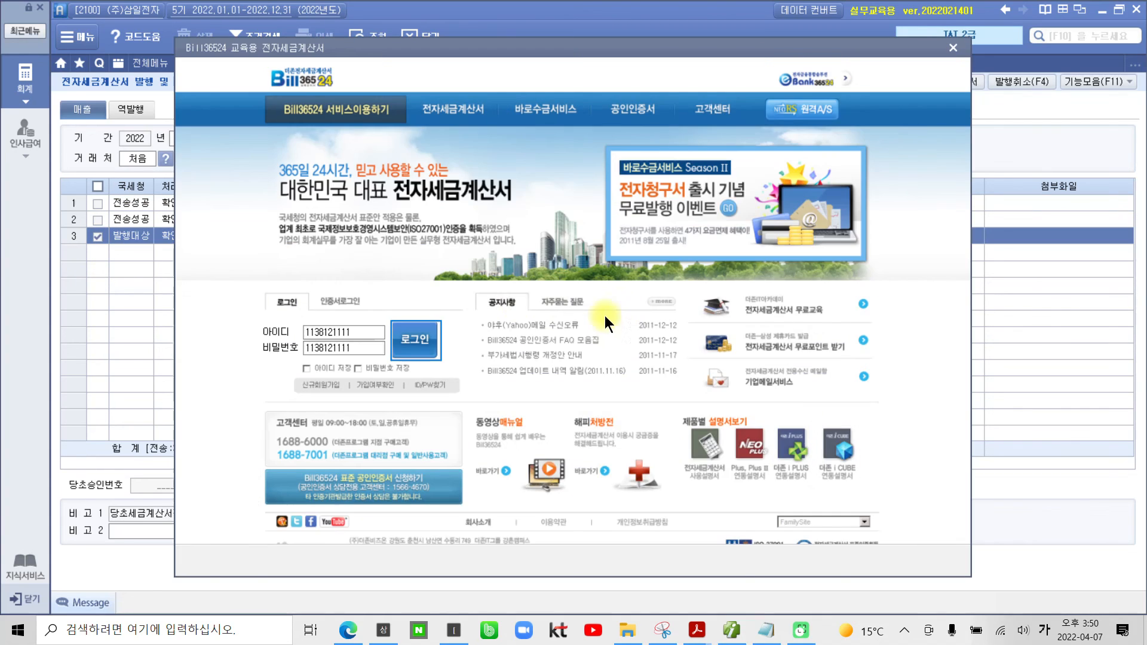
click(415, 341)
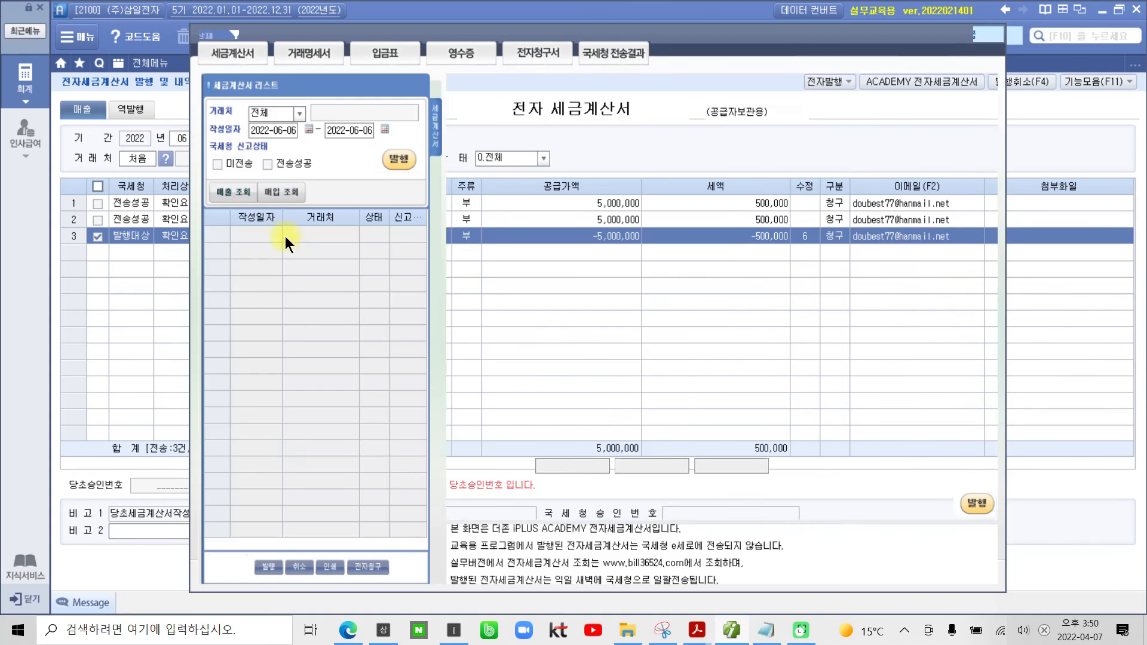
click(243, 164)
click(233, 191)
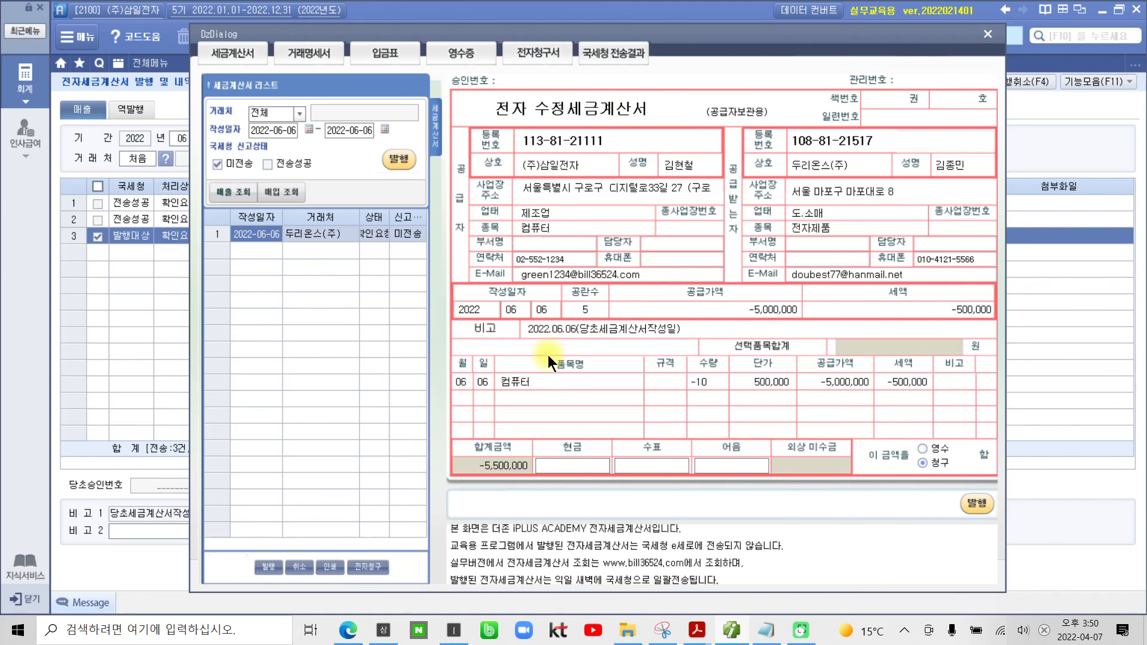
Step: Examine the 비고 line of the 전자 수정세금계산서, marking the original invoice date
key(ctrl+2)
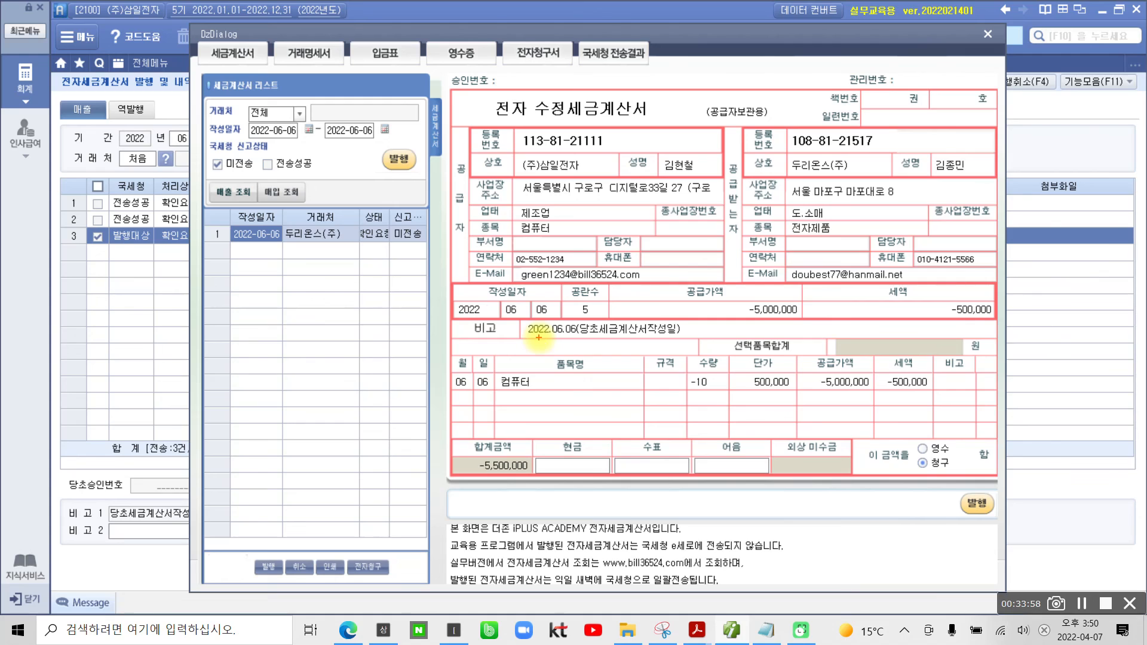
mouse_move(467, 314)
mouse_down()
mouse_move(486, 332)
mouse_move(702, 345)
mouse_up()
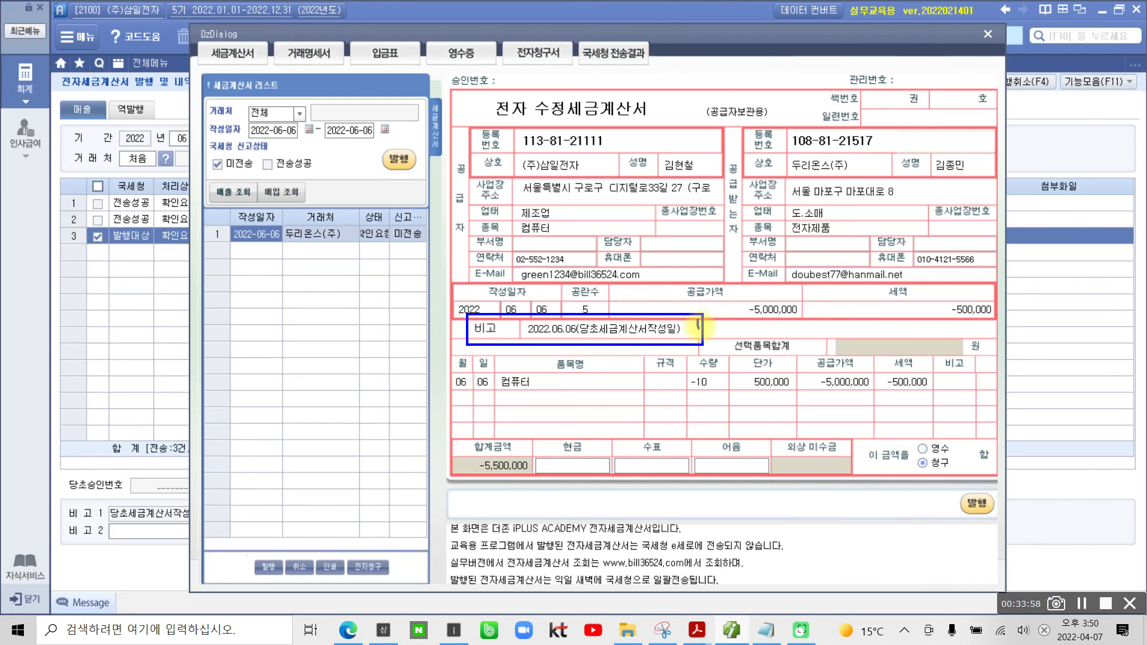
key(Escape)
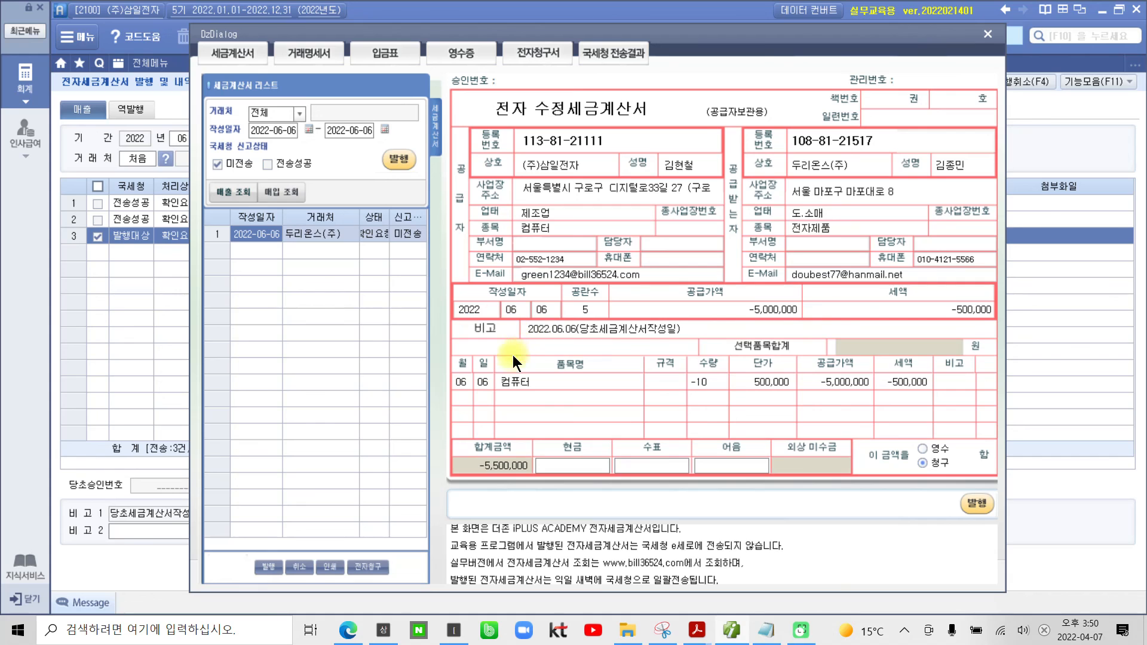
Step: Issue the 두리온스(주) corrected invoice from Bill36524 and close the site window
click(398, 159)
click(568, 349)
click(565, 350)
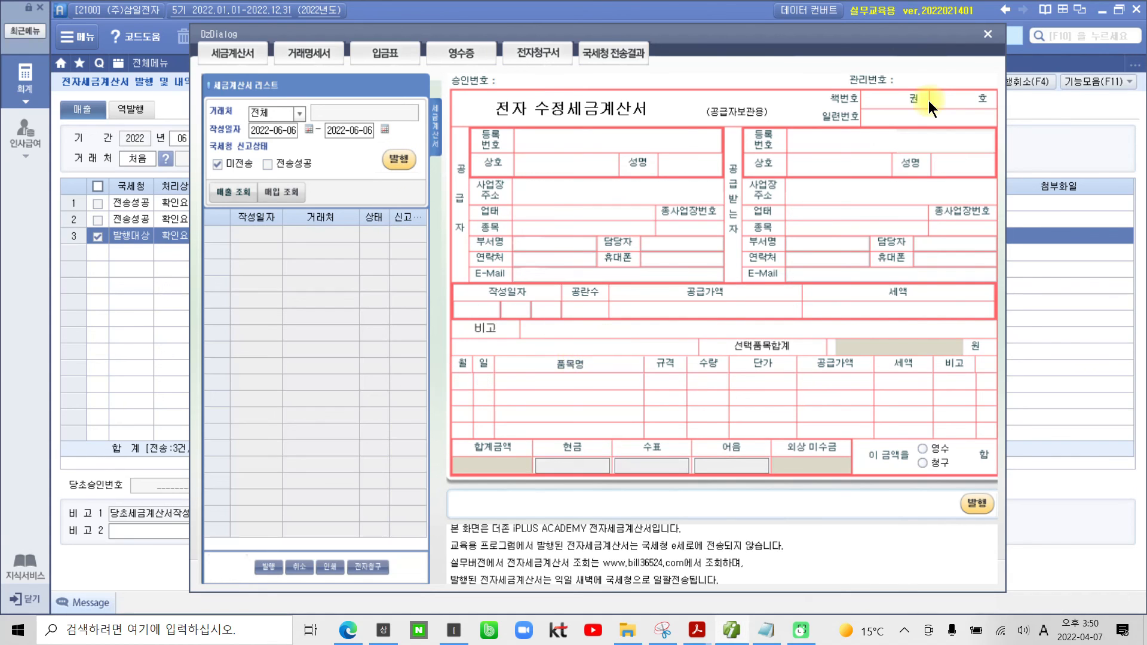
click(989, 34)
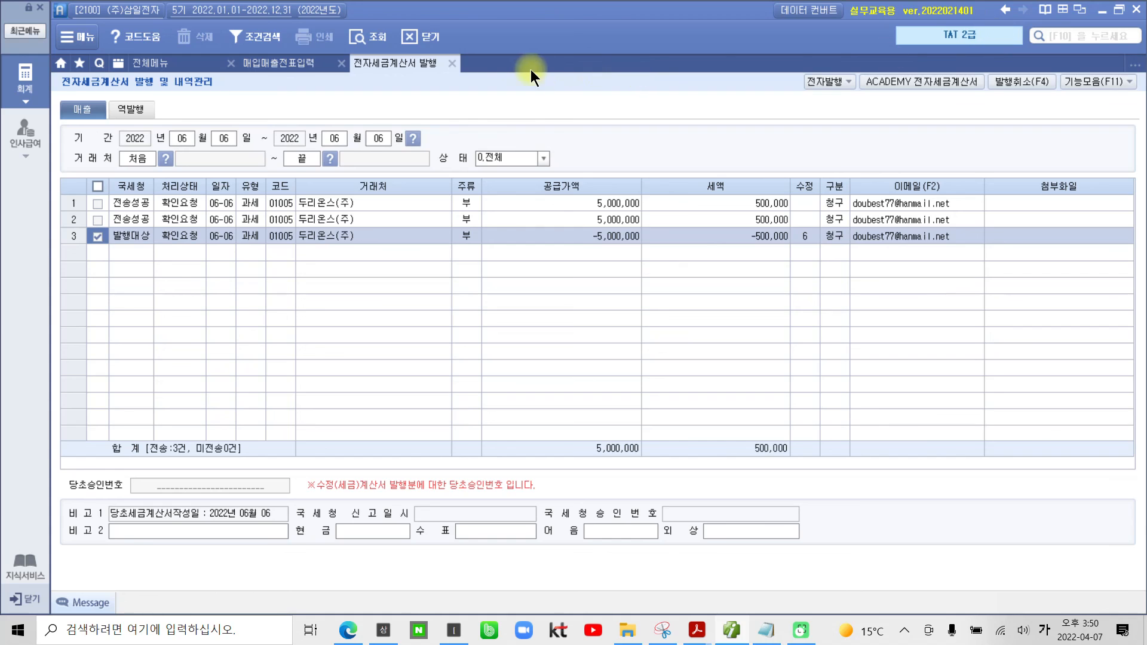
Step: Close the issuing screen, view the duplicate 두리온스(주) entries and reload the June 6 entries in 매입매출전표입력
click(450, 63)
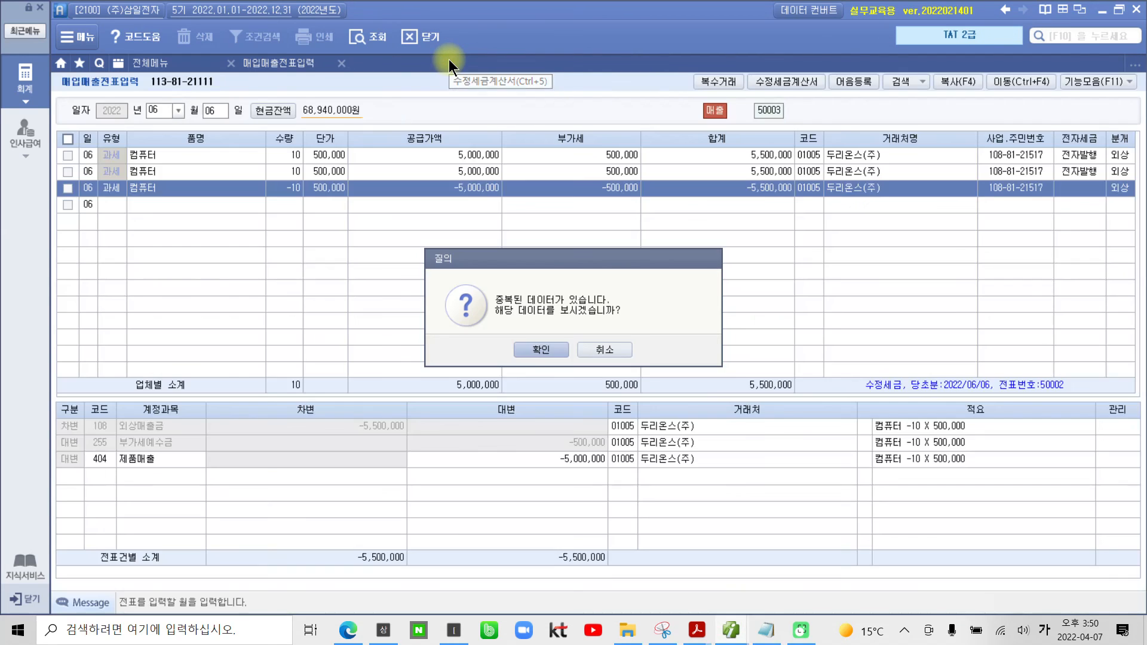
click(541, 348)
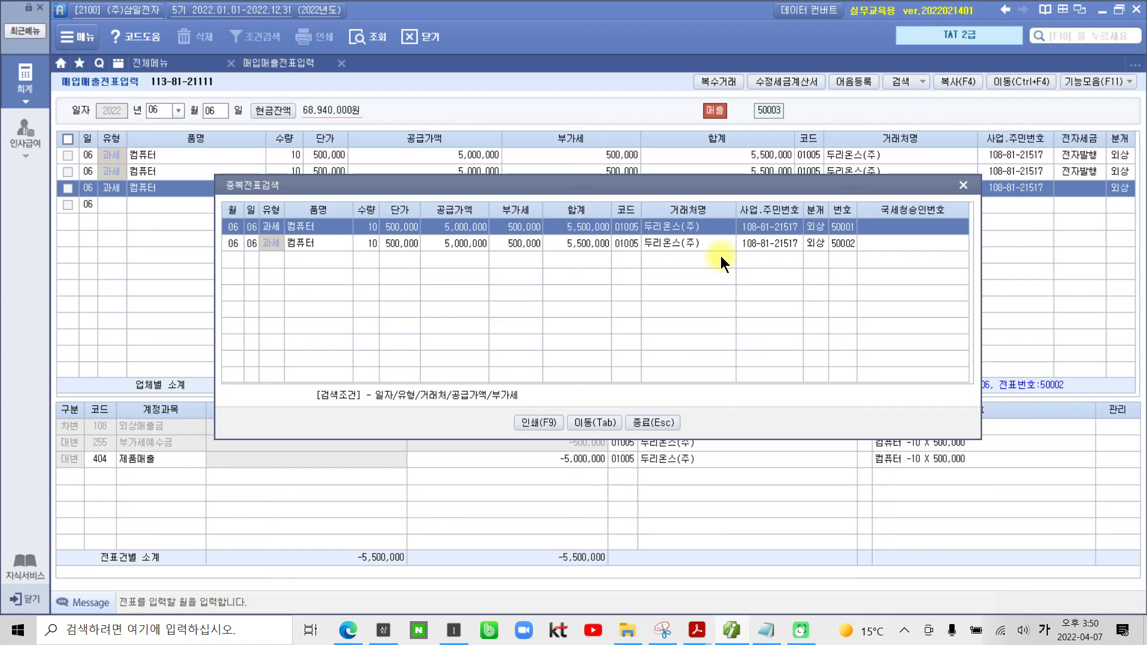
click(963, 185)
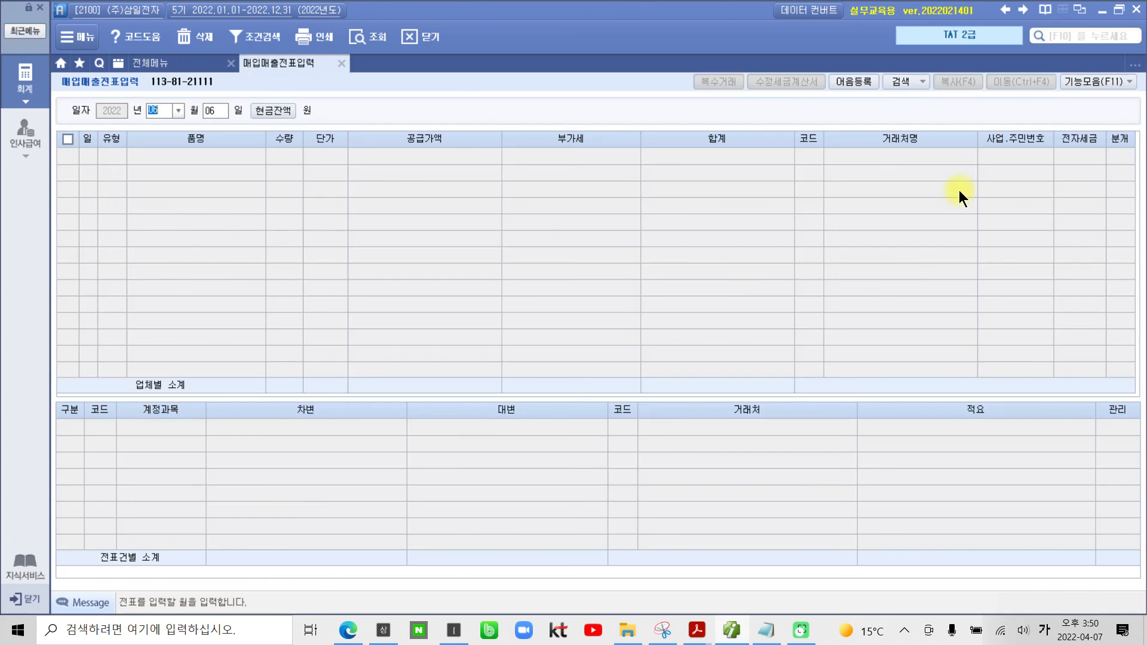
click(367, 38)
click(238, 171)
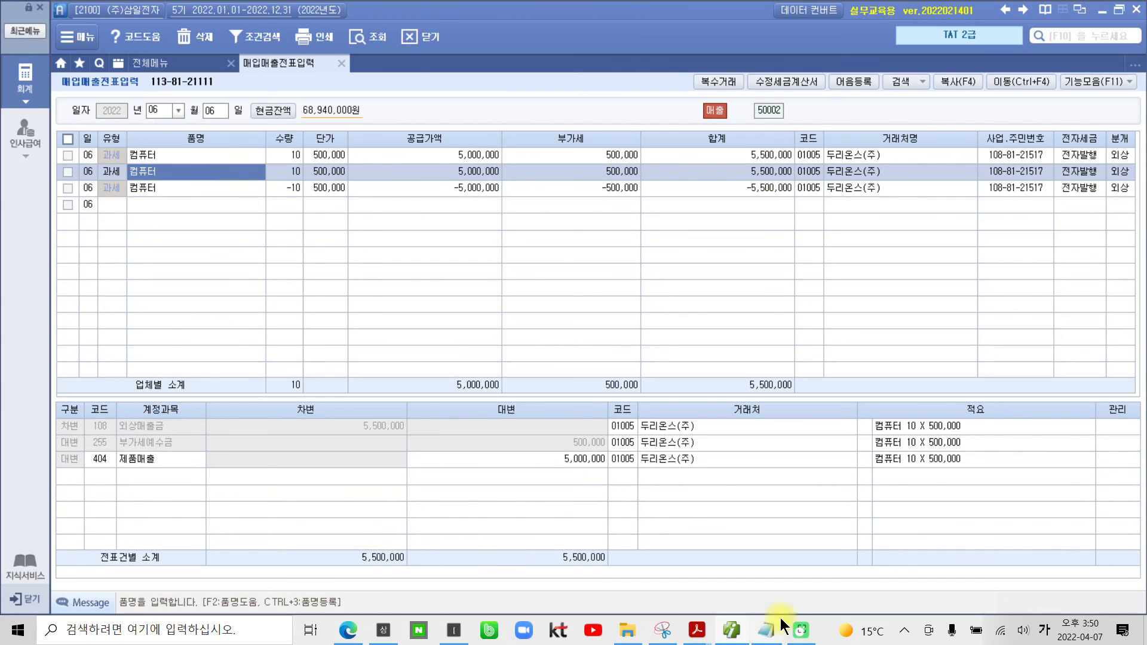
Step: Switch to the 02부 2장 textbook PDF and review the solution steps for 착오에 의한 이중발급
mouse_move(697, 630)
click(775, 592)
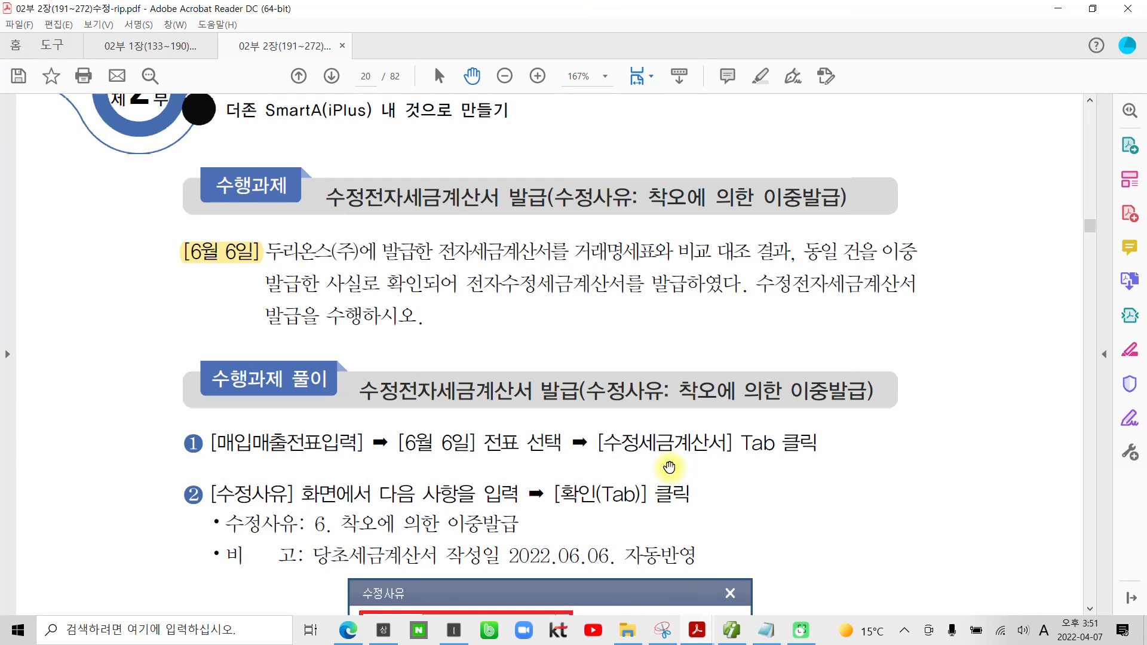
scroll(669, 467, down, 10)
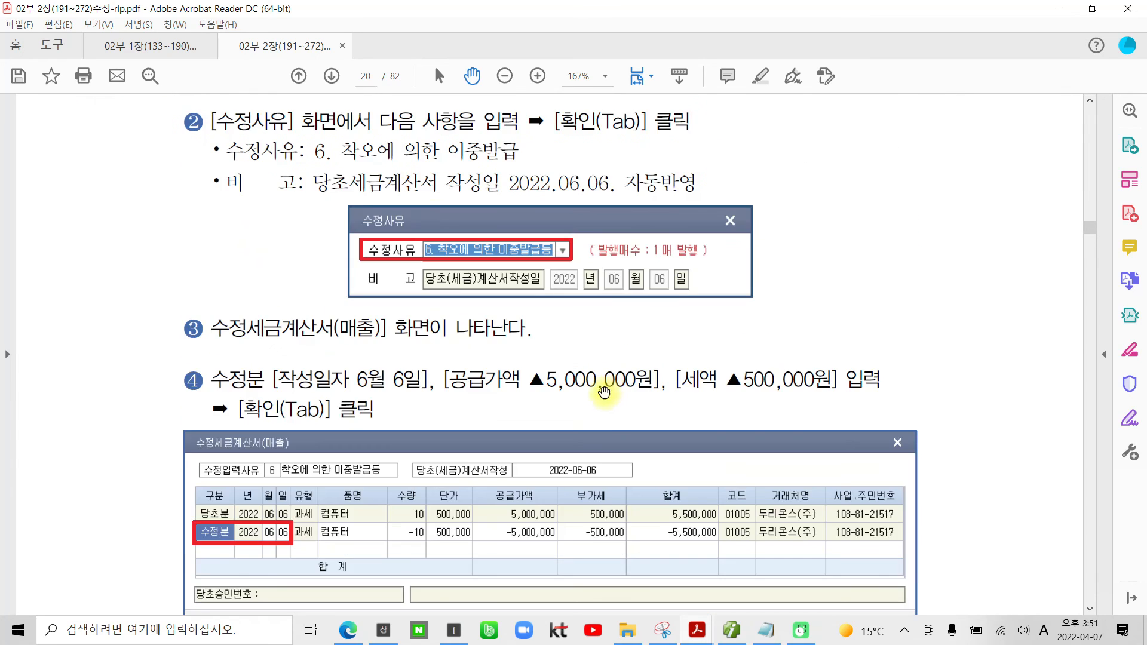
Step: Review the rest of the 이중발급 solution and the 수정전자세금계산서의 전송 task with its solution in the textbook PDF
scroll(593, 393, down, 20)
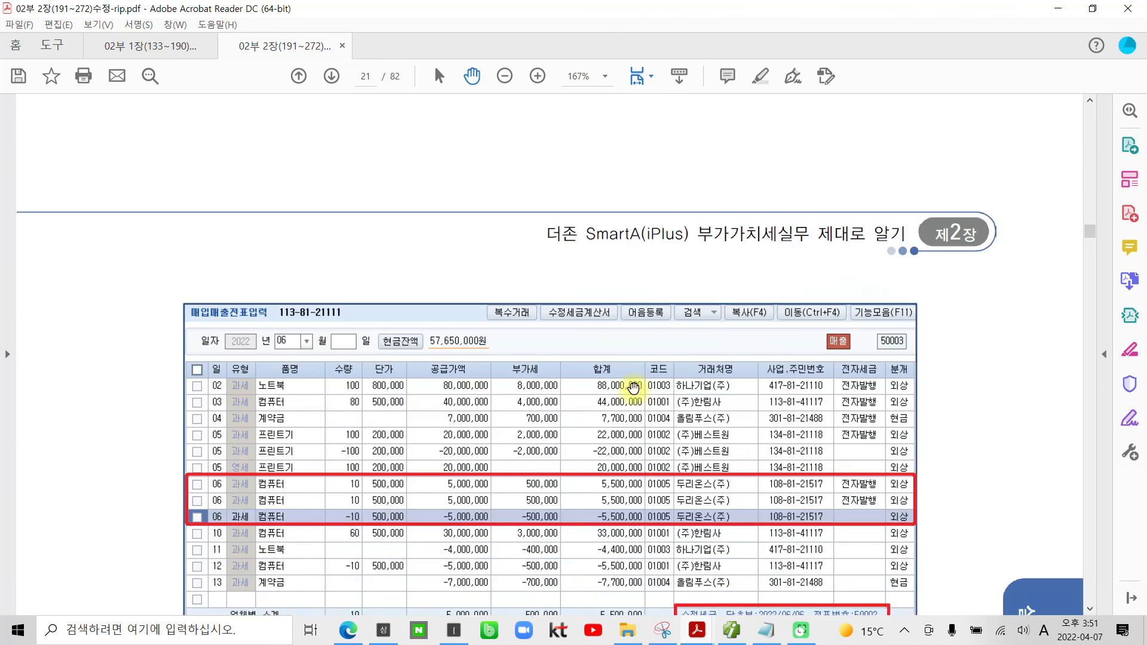
scroll(633, 389, down, 8)
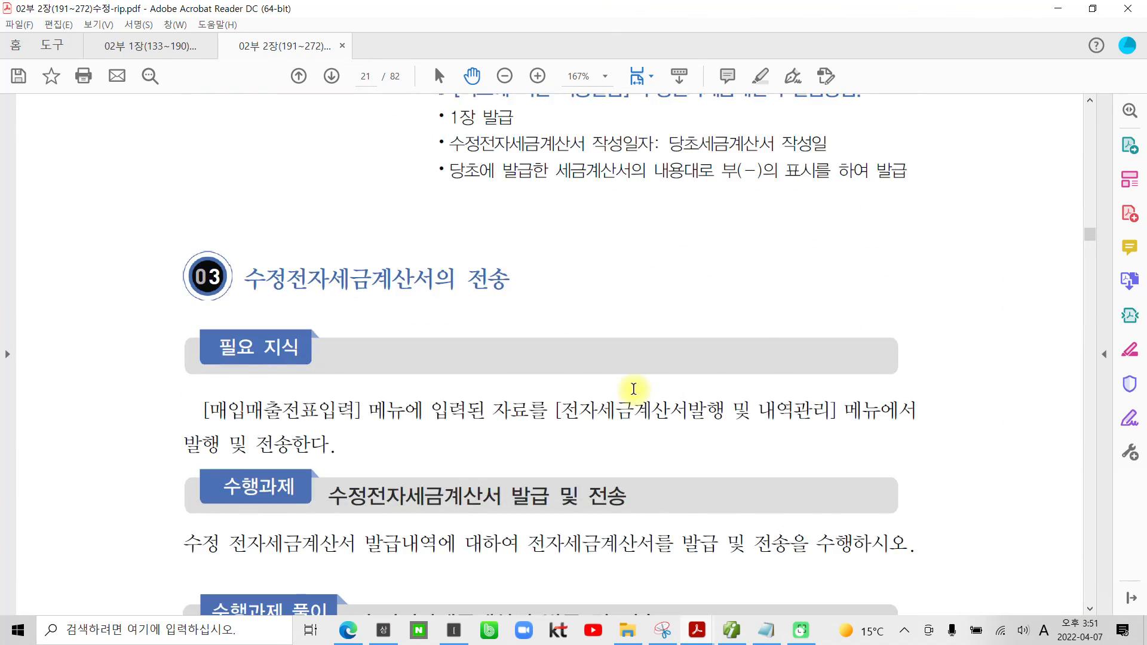
scroll(634, 389, down, 8)
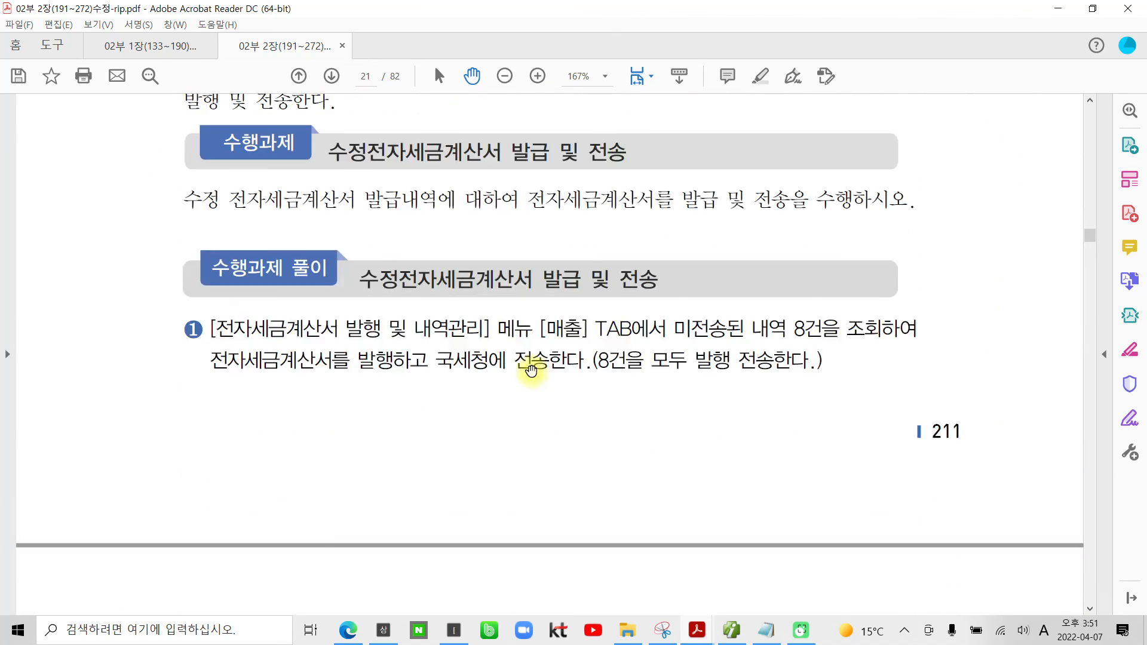
scroll(537, 380, down, 18)
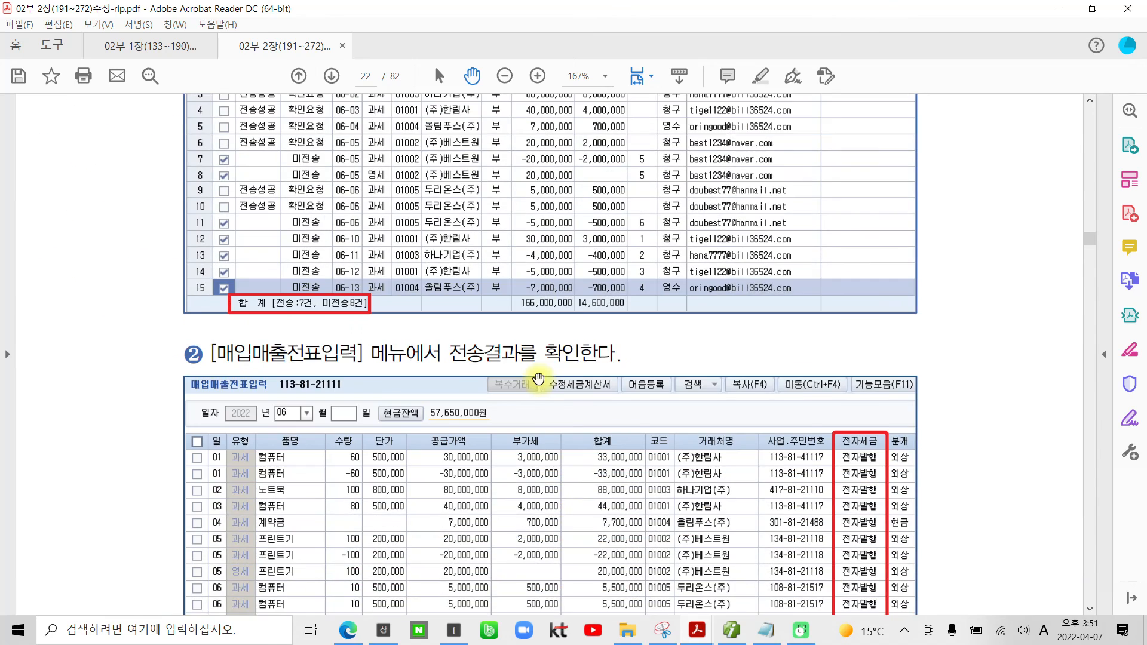
scroll(542, 377, down, 8)
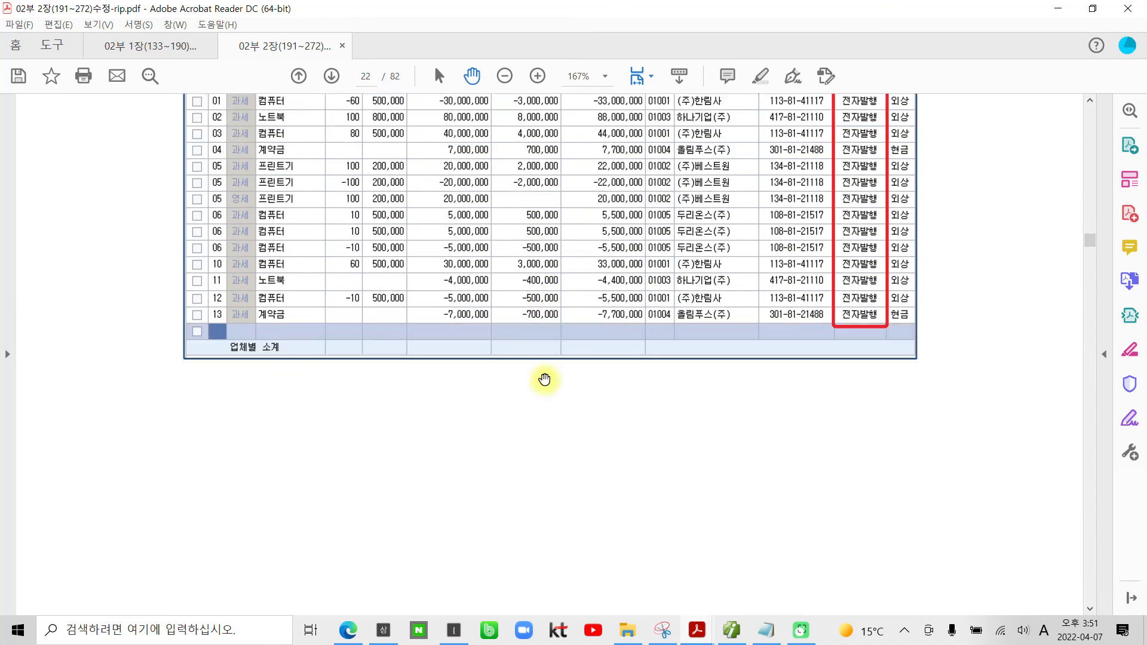
Step: Read the opening of 제2절 부가가치세 부속서류 작성하기 through to the 매출 유형별 입력 자료와 특성 table
scroll(547, 382, down, 14)
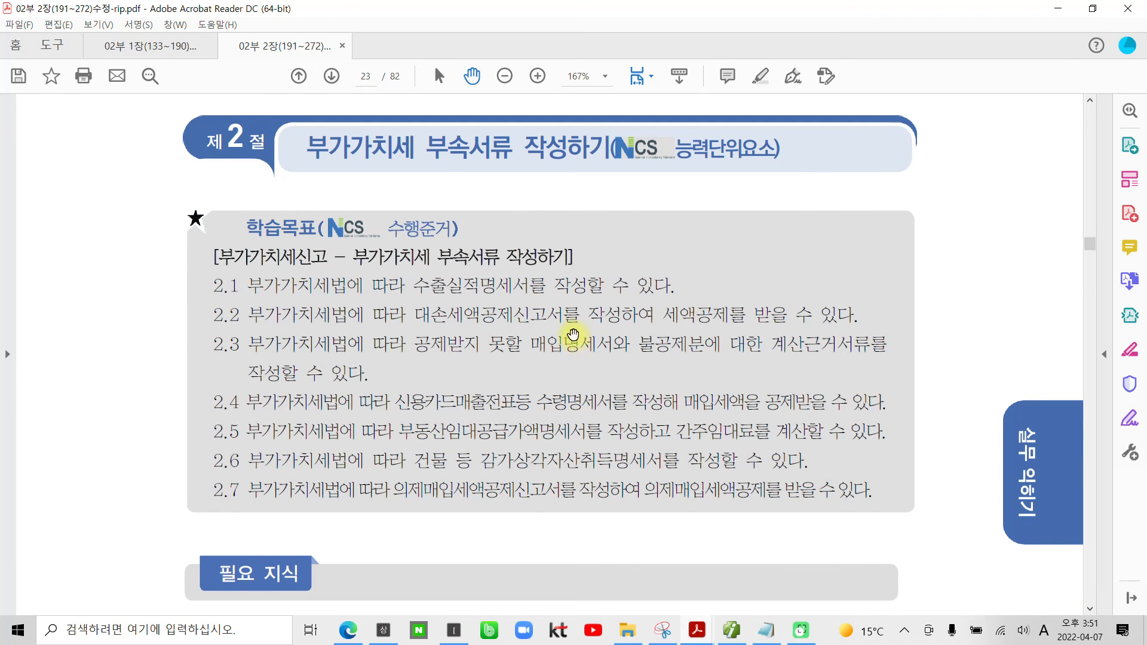
scroll(606, 319, down, 7)
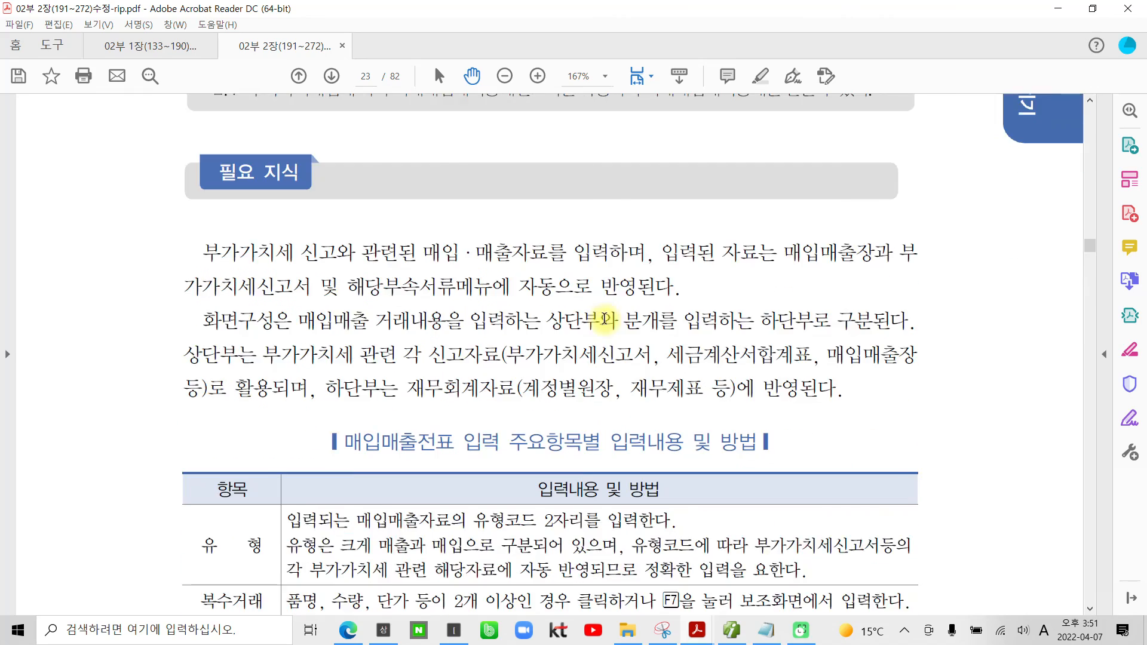
scroll(605, 320, down, 9)
scroll(605, 319, down, 10)
scroll(612, 323, down, 15)
scroll(616, 325, down, 2)
scroll(614, 322, up, 11)
scroll(478, 316, up, 5)
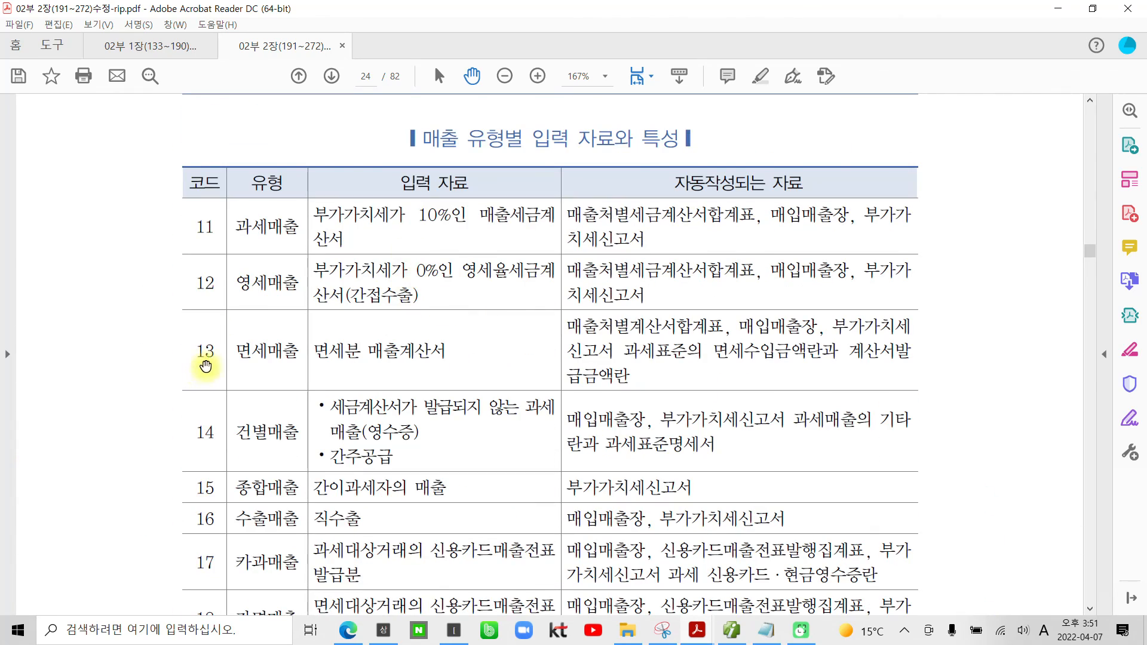
scroll(209, 364, down, 1)
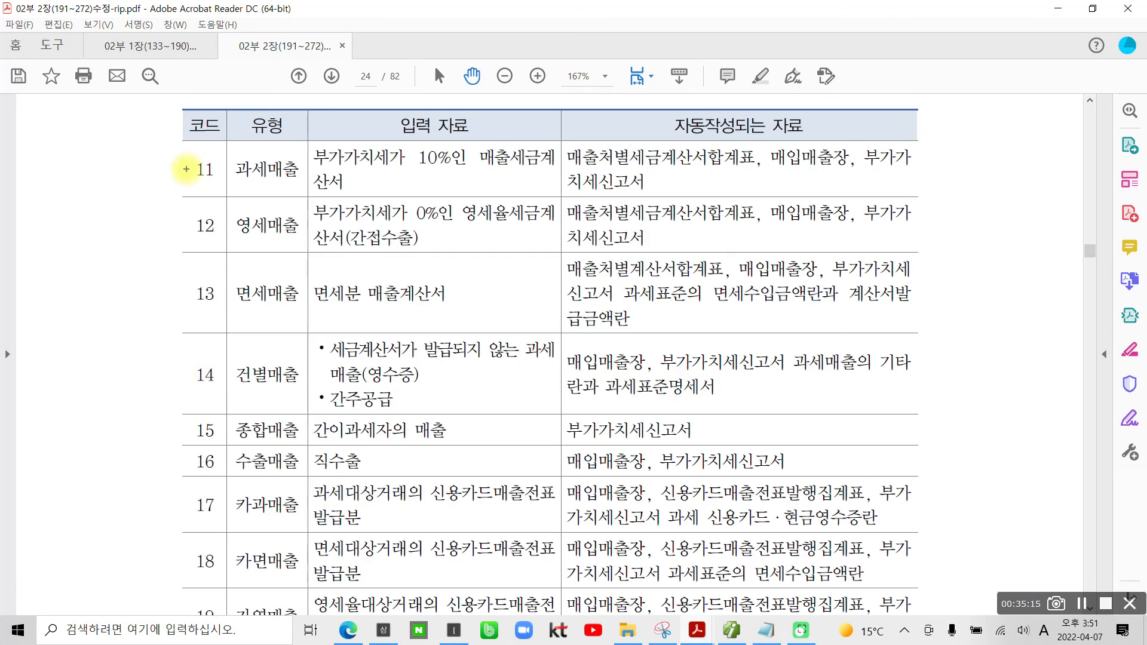
Step: Examine the sales type codes, boxing 11, 13 and 17 and ticking 12, 14, 16 and 18, and clear the marks
drag(192, 157, 219, 185)
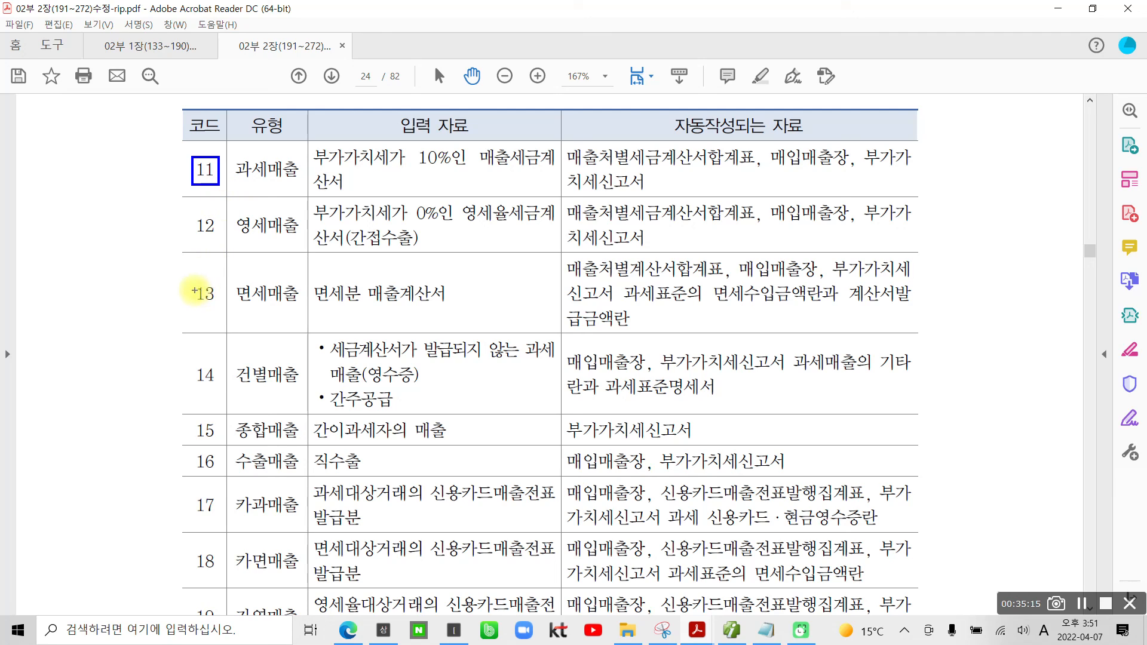
drag(191, 281, 219, 318)
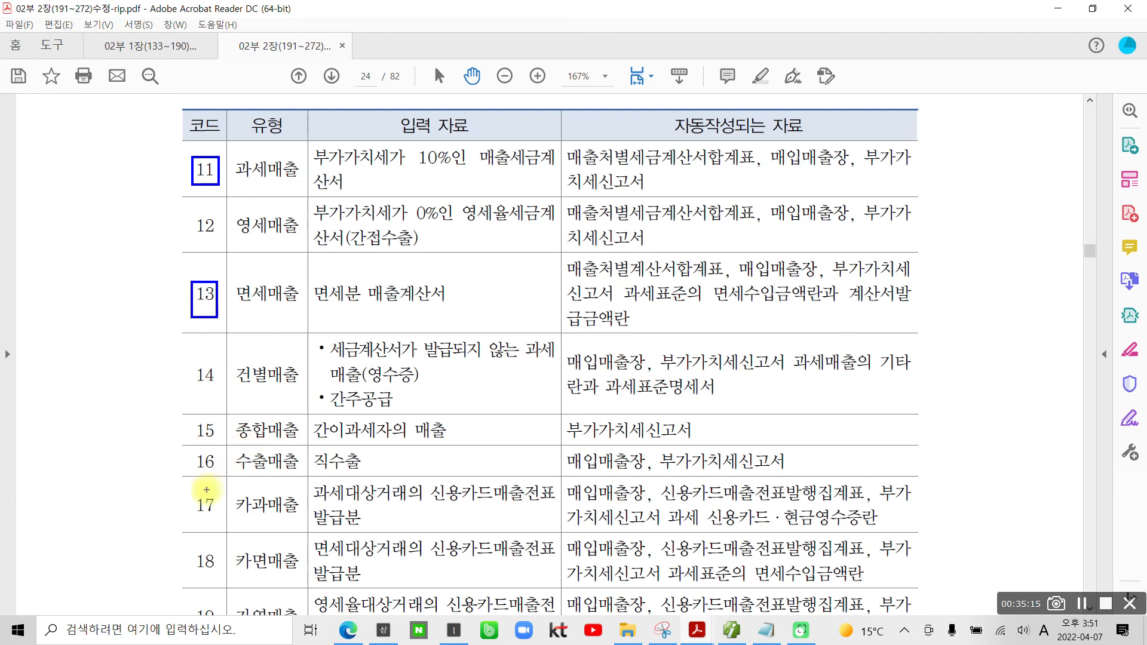
drag(191, 490, 227, 524)
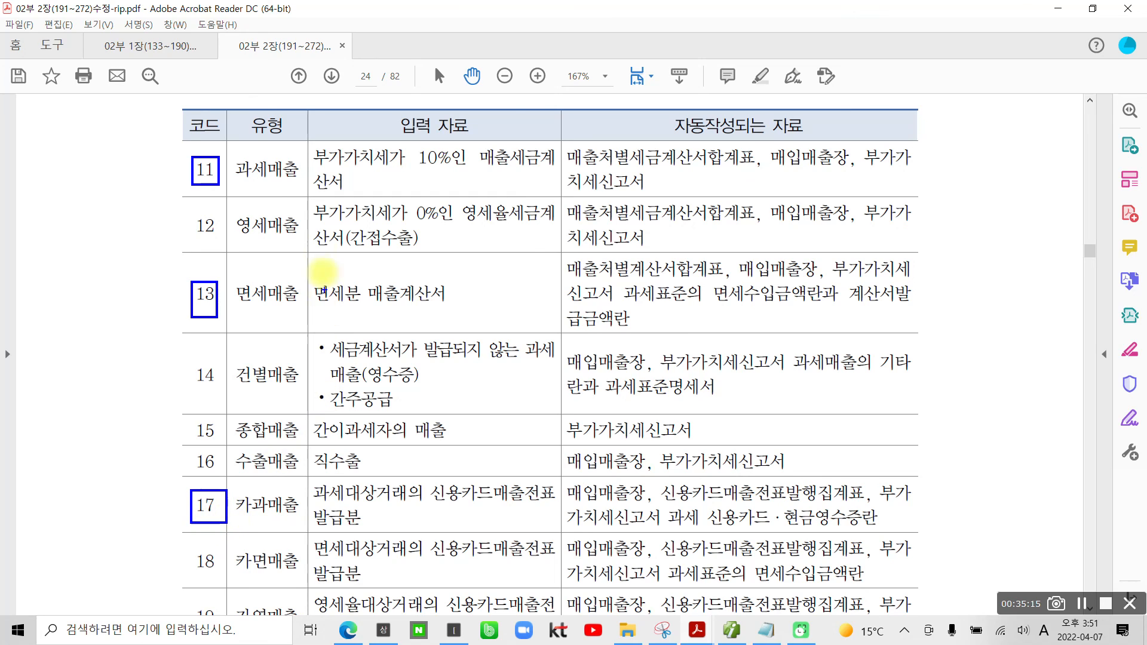
mouse_move(147, 213)
mouse_down()
mouse_move(158, 229)
mouse_move(177, 216)
mouse_up()
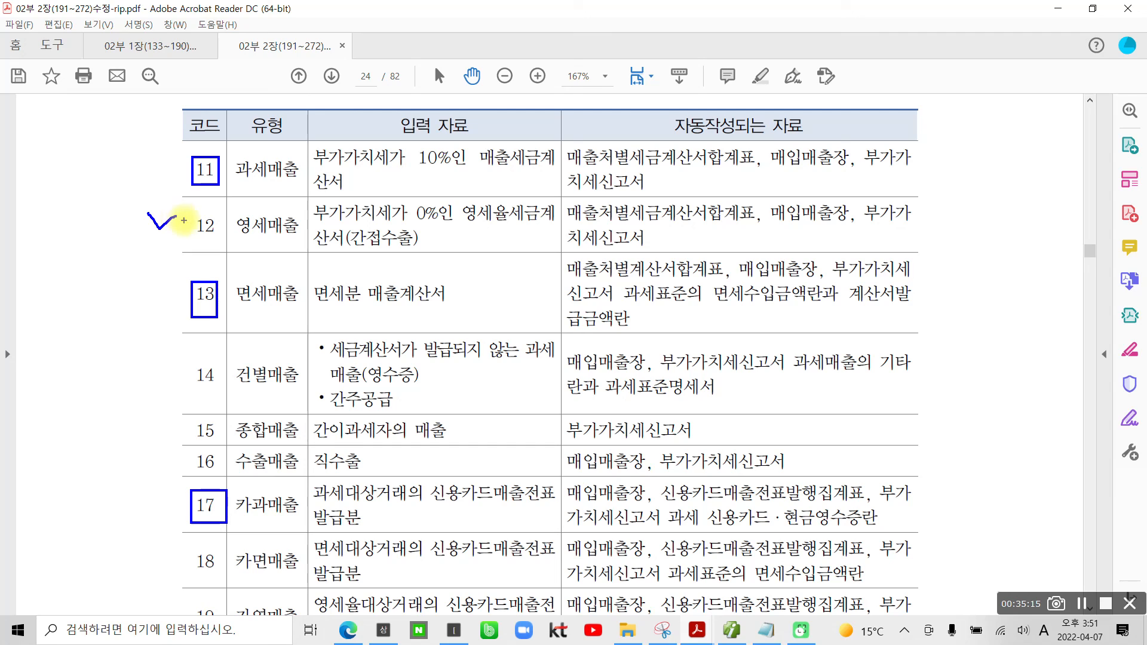
mouse_move(148, 361)
mouse_down()
mouse_move(157, 377)
mouse_move(181, 360)
mouse_up()
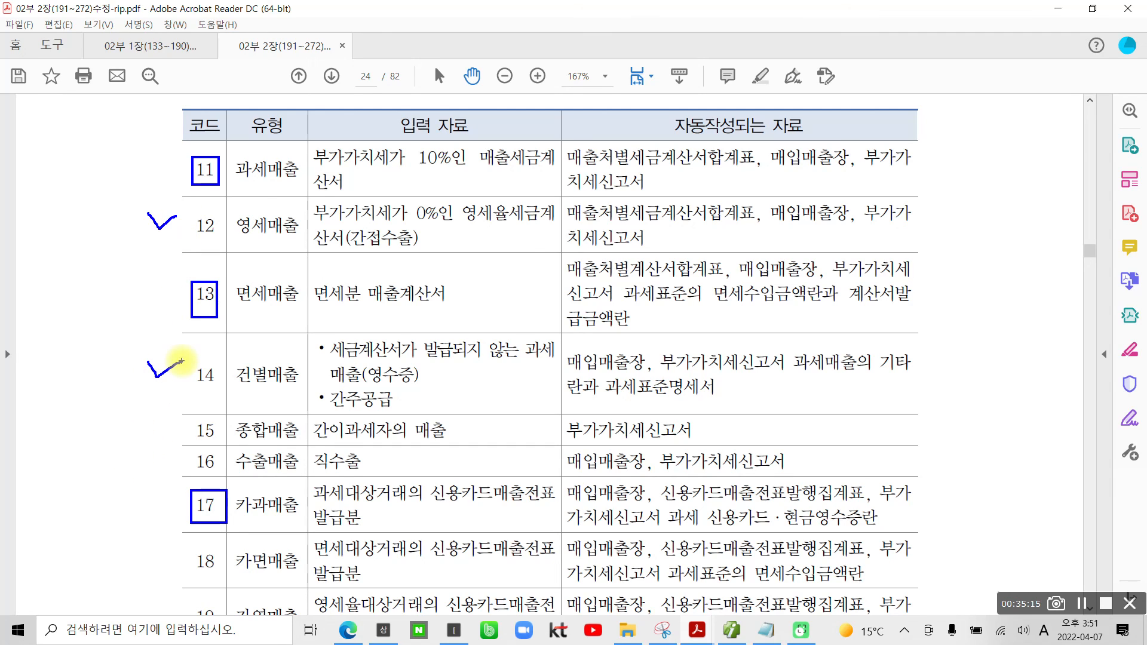
drag(146, 453, 156, 468)
drag(156, 467, 179, 445)
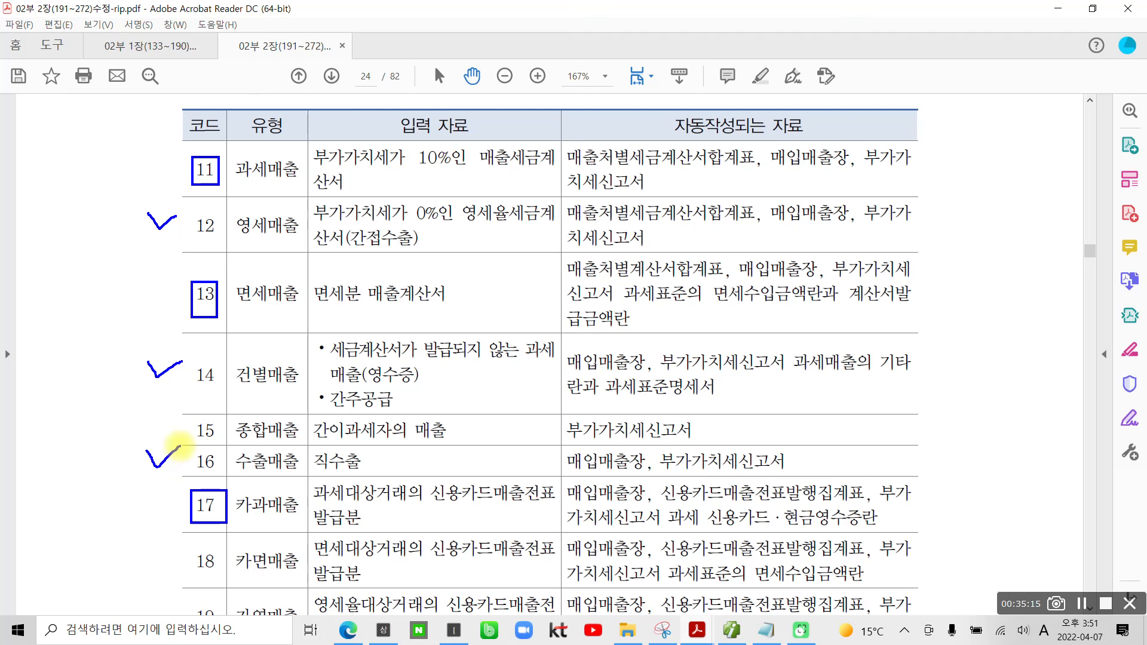
mouse_move(153, 546)
mouse_down()
mouse_move(159, 558)
mouse_move(171, 540)
mouse_up()
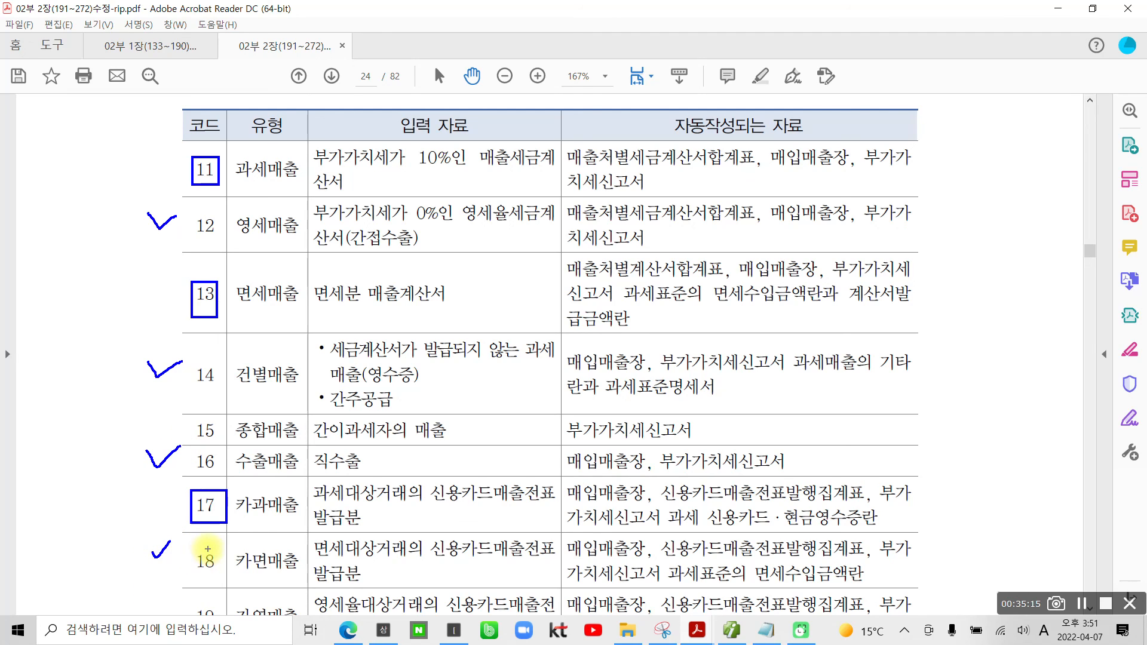
key(Escape)
Step: Review the remaining sales type codes and the 매입 유형별 입력 자료와 특성 table
scroll(177, 344, down, 7)
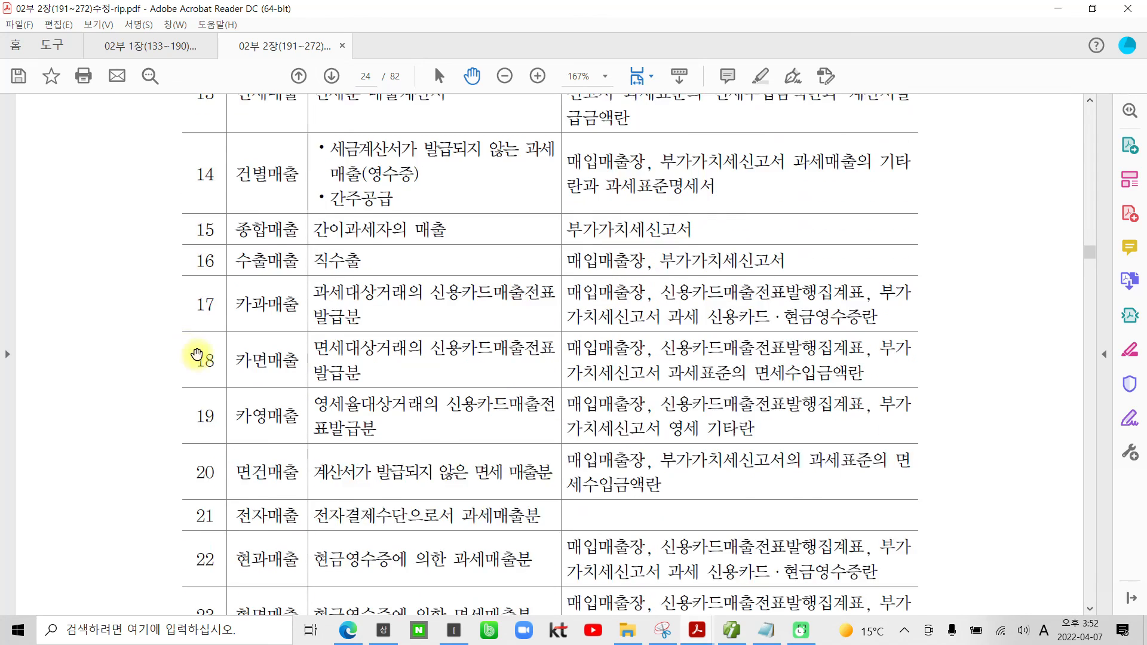
scroll(198, 356, down, 3)
scroll(203, 466, down, 3)
scroll(200, 467, down, 10)
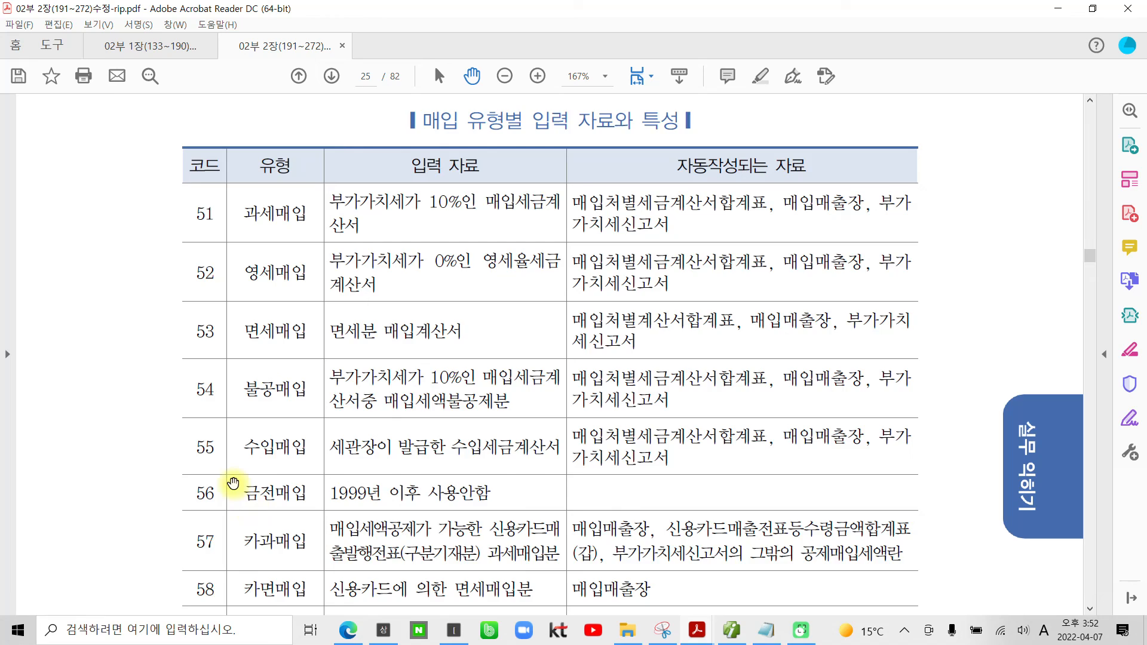
scroll(230, 478, down, 2)
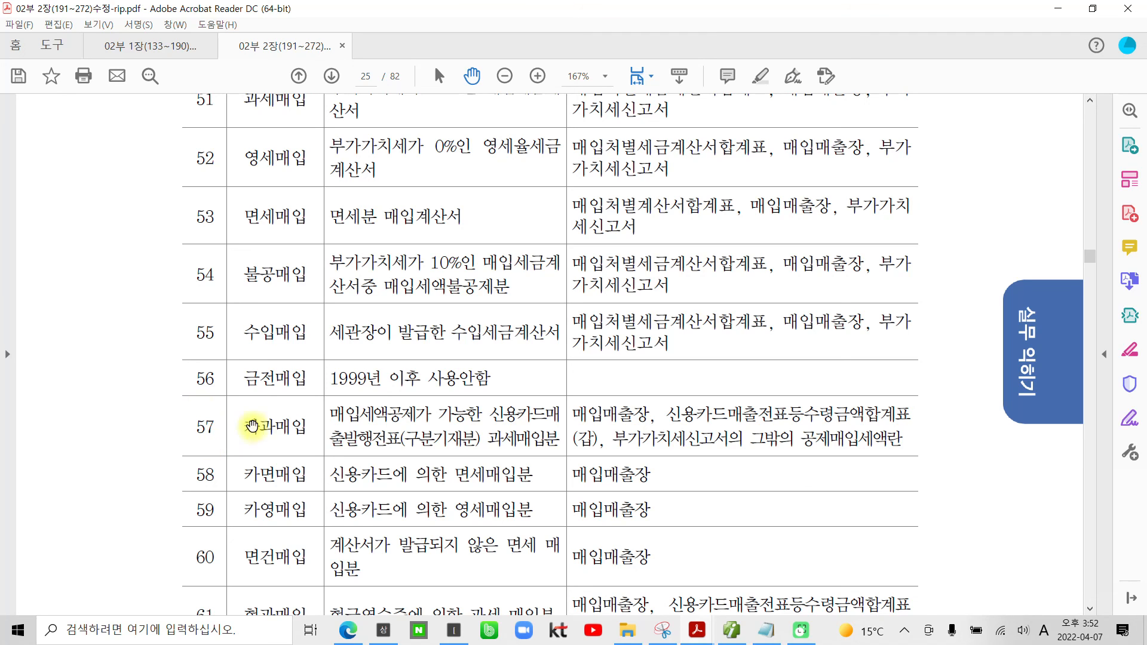
scroll(248, 428, down, 5)
scroll(259, 424, down, 20)
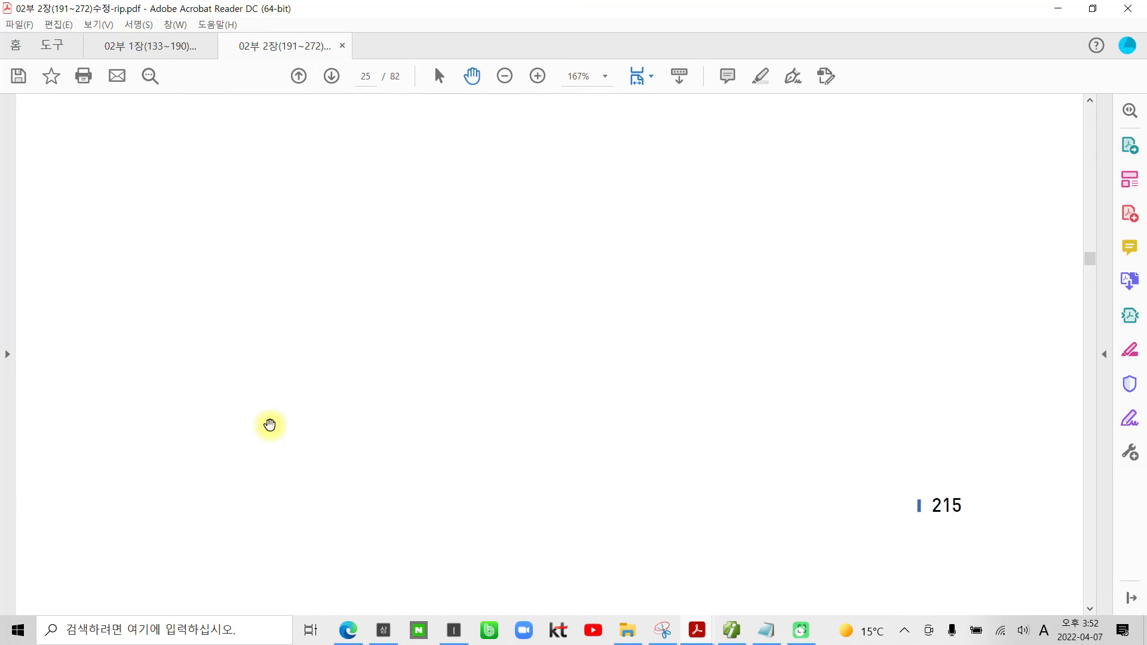
Step: Examine the sales and purchase type summary by evidence document and the 과세매출 거래의 부가가치세신고 section with its first task
scroll(275, 426, down, 17)
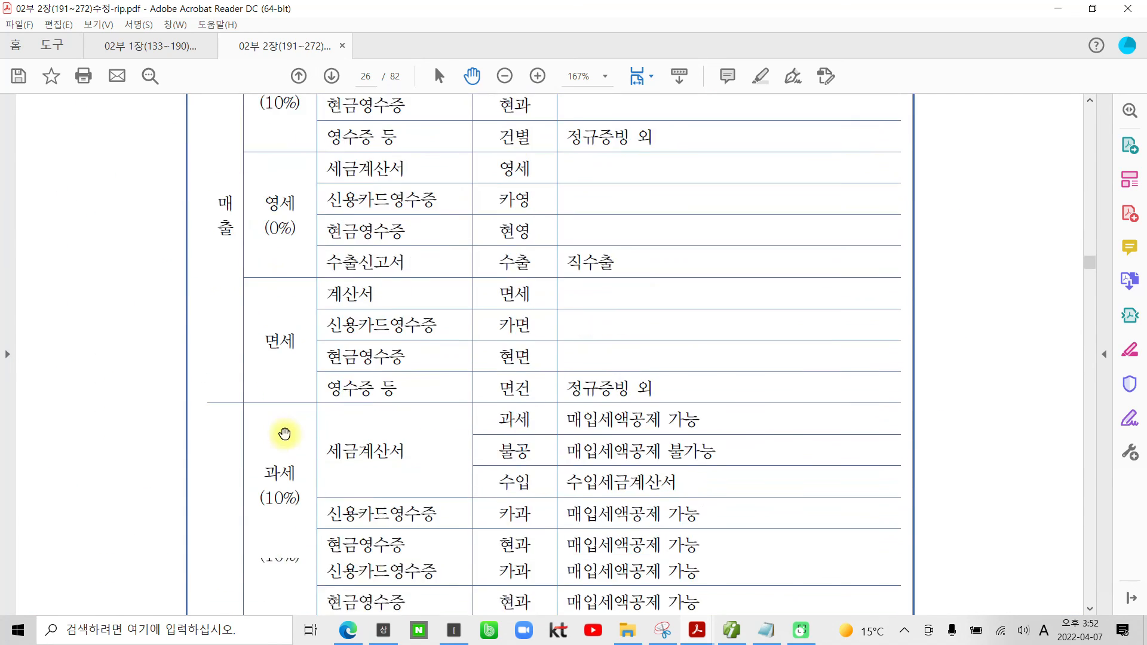
scroll(285, 434, down, 20)
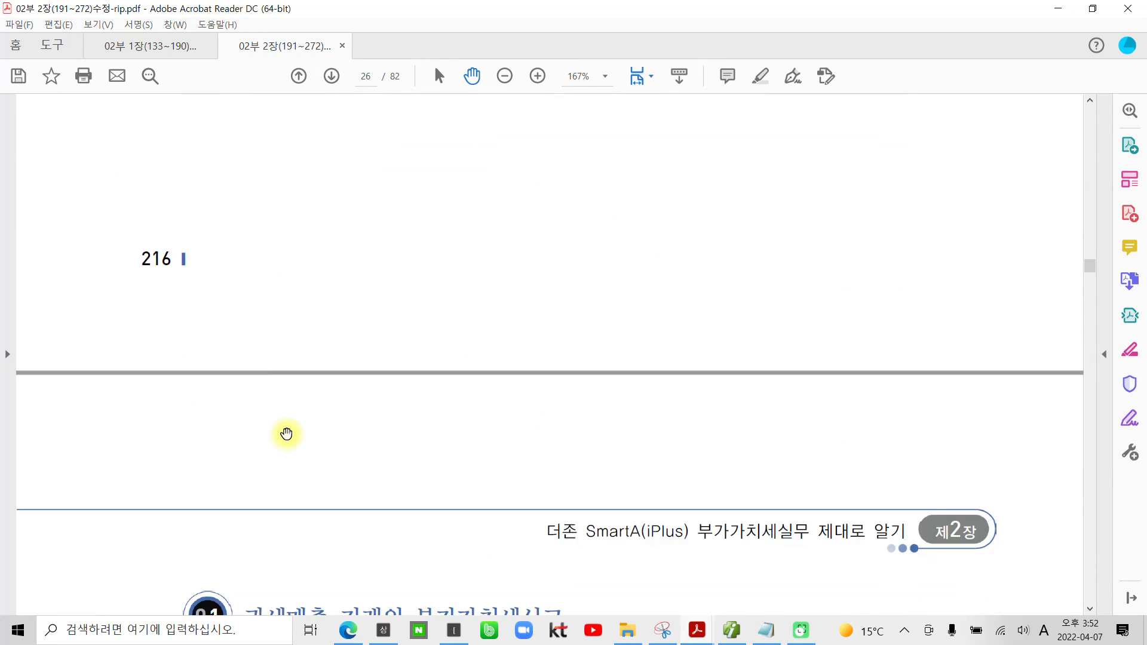
scroll(286, 433, down, 8)
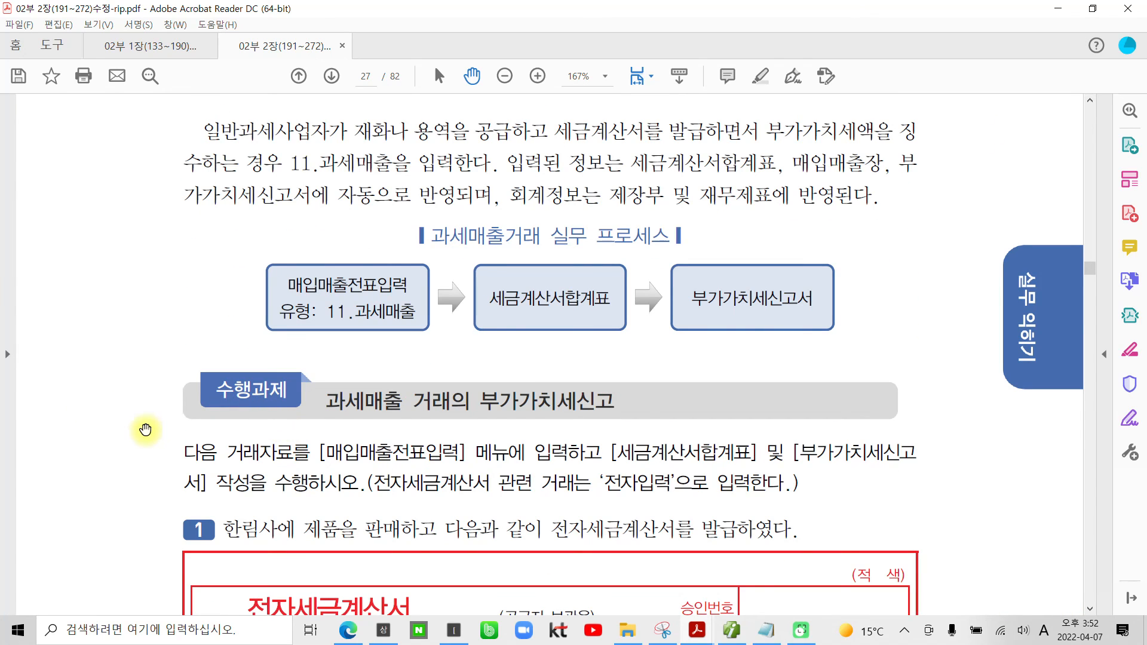
scroll(146, 428, up, 5)
scroll(147, 427, up, 2)
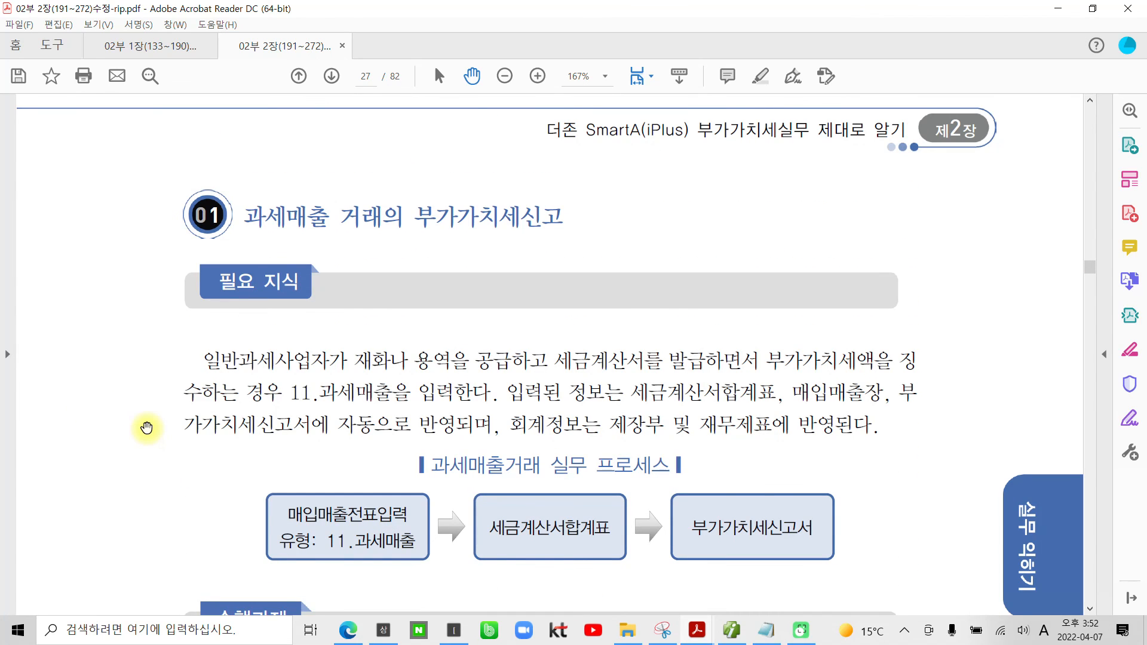
scroll(147, 428, up, 8)
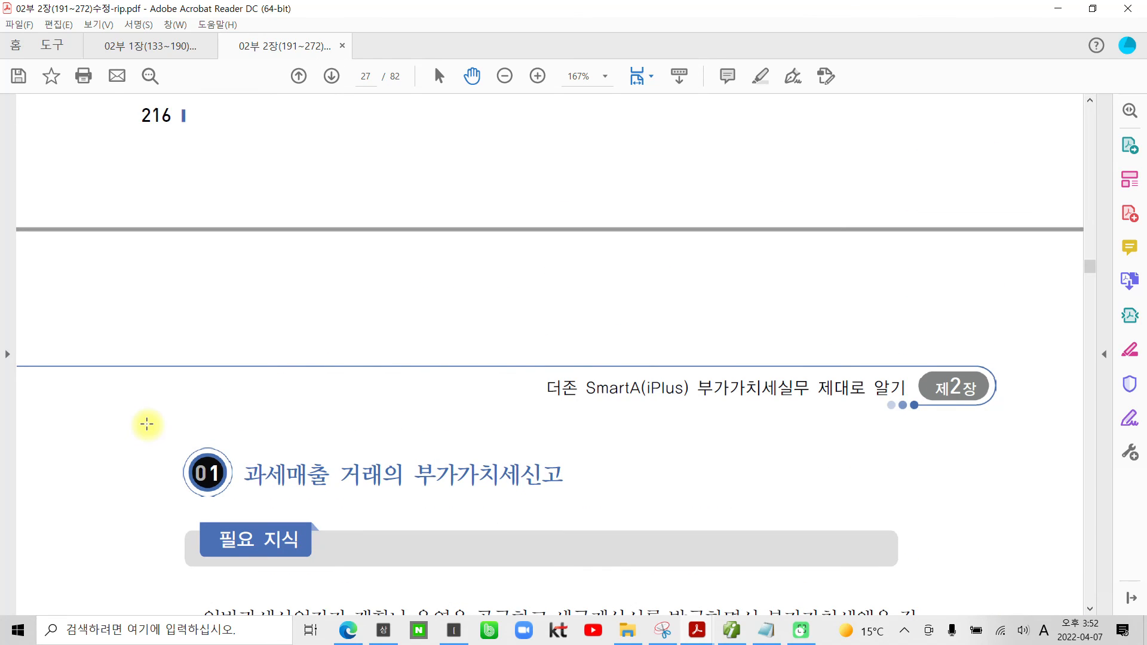
scroll(147, 424, down, 7)
scroll(147, 424, down, 10)
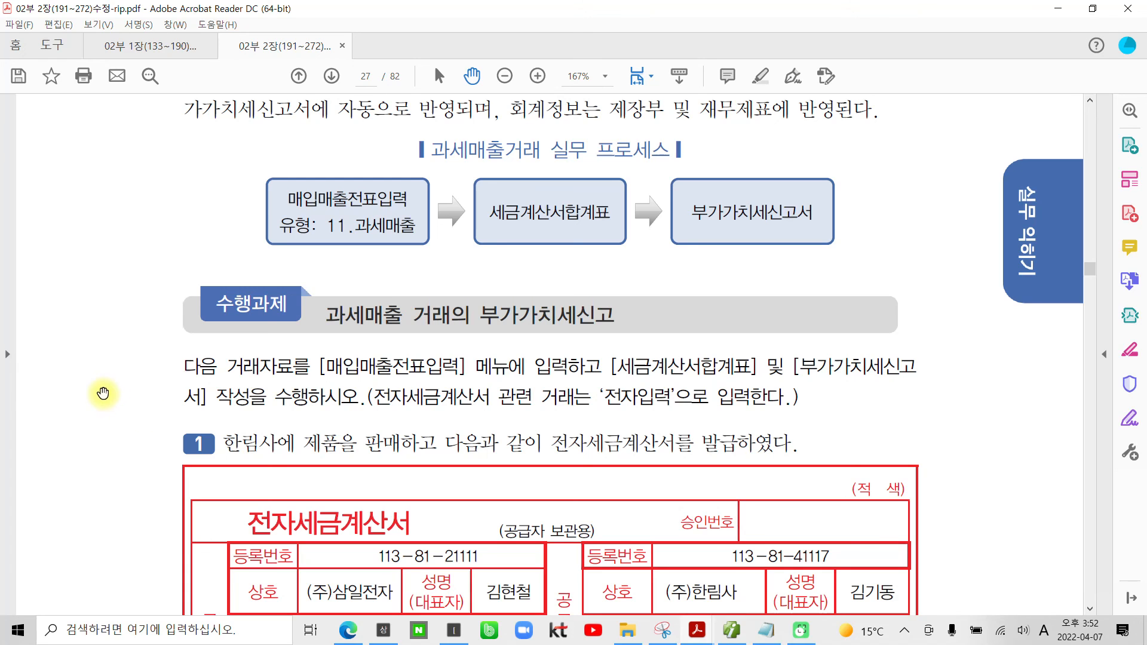
scroll(84, 387, up, 3)
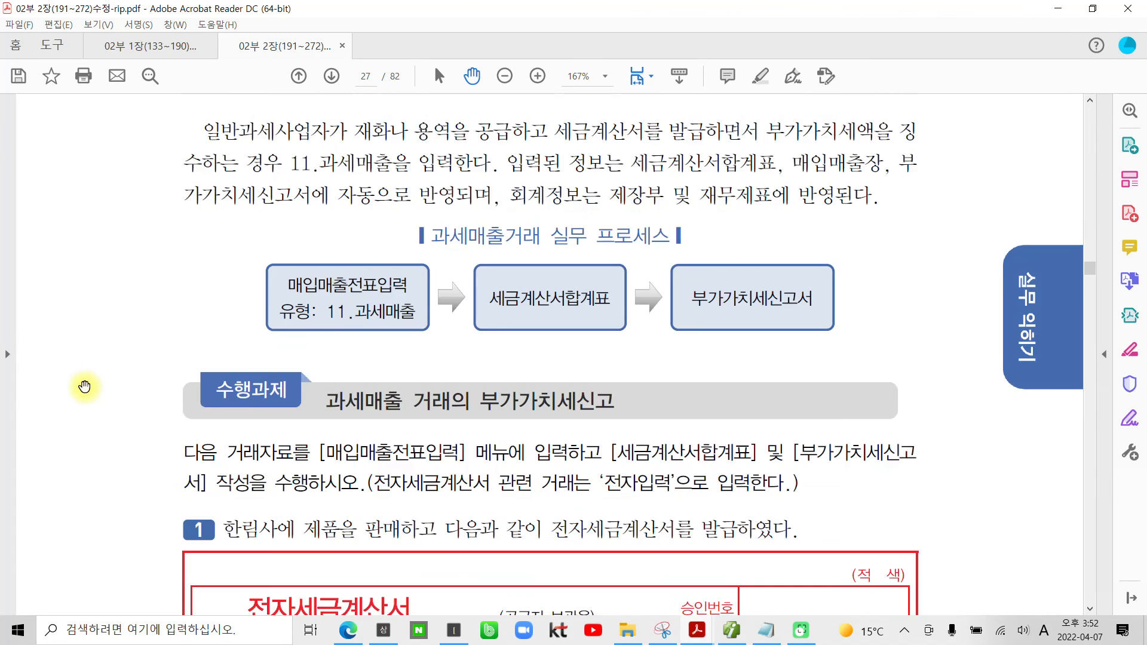
scroll(84, 387, up, 20)
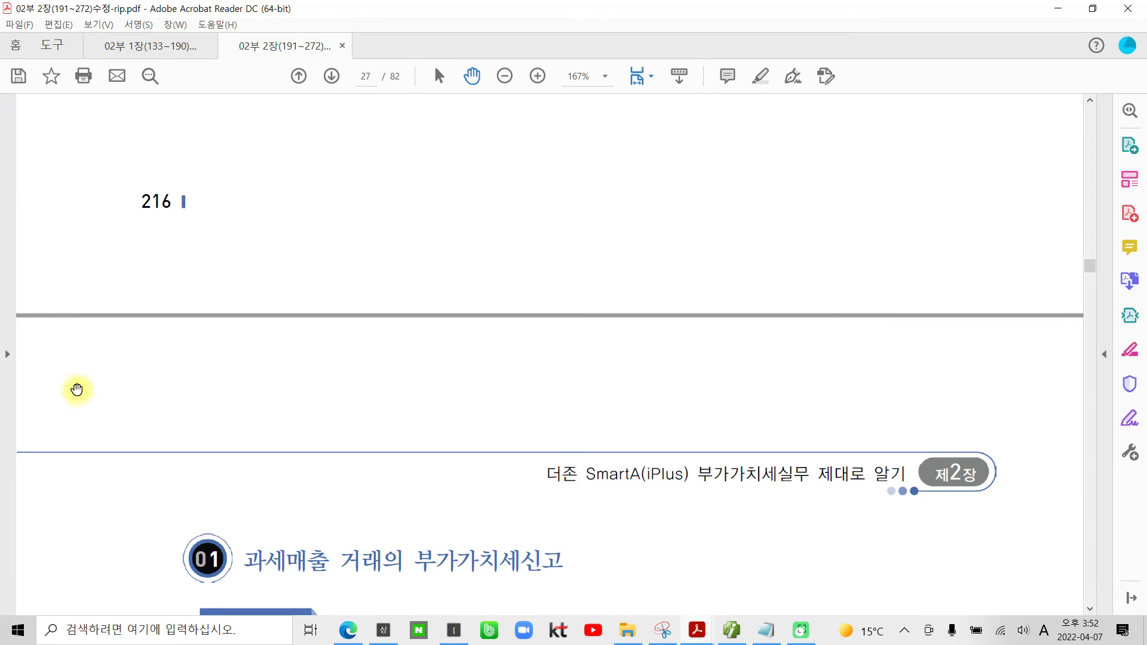
scroll(78, 389, down, 12)
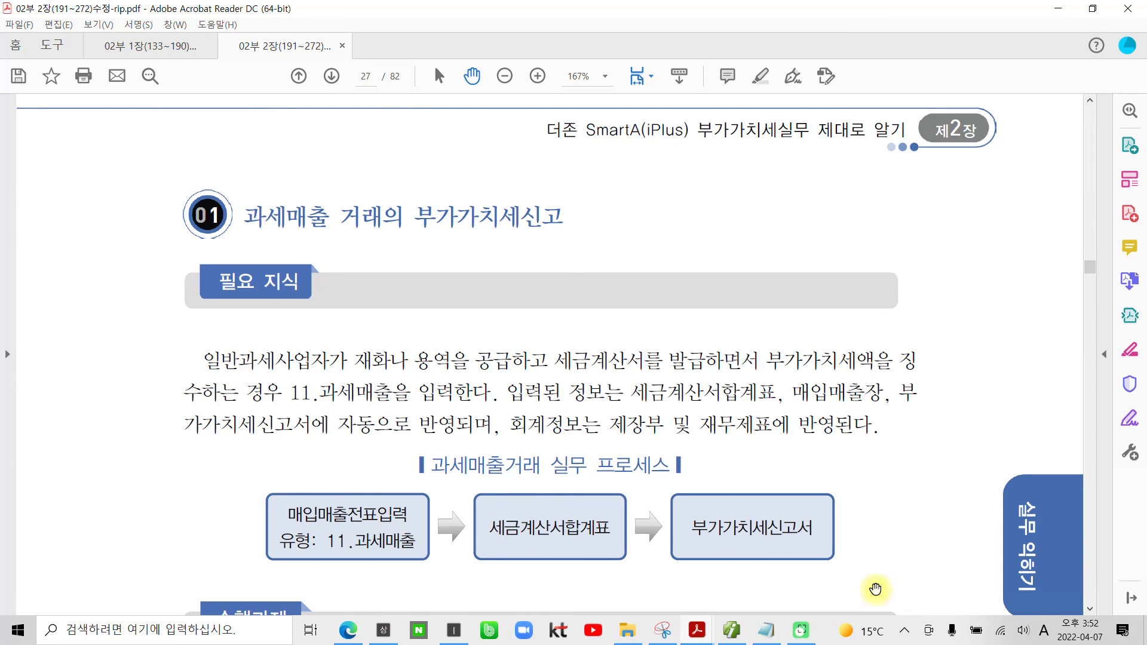